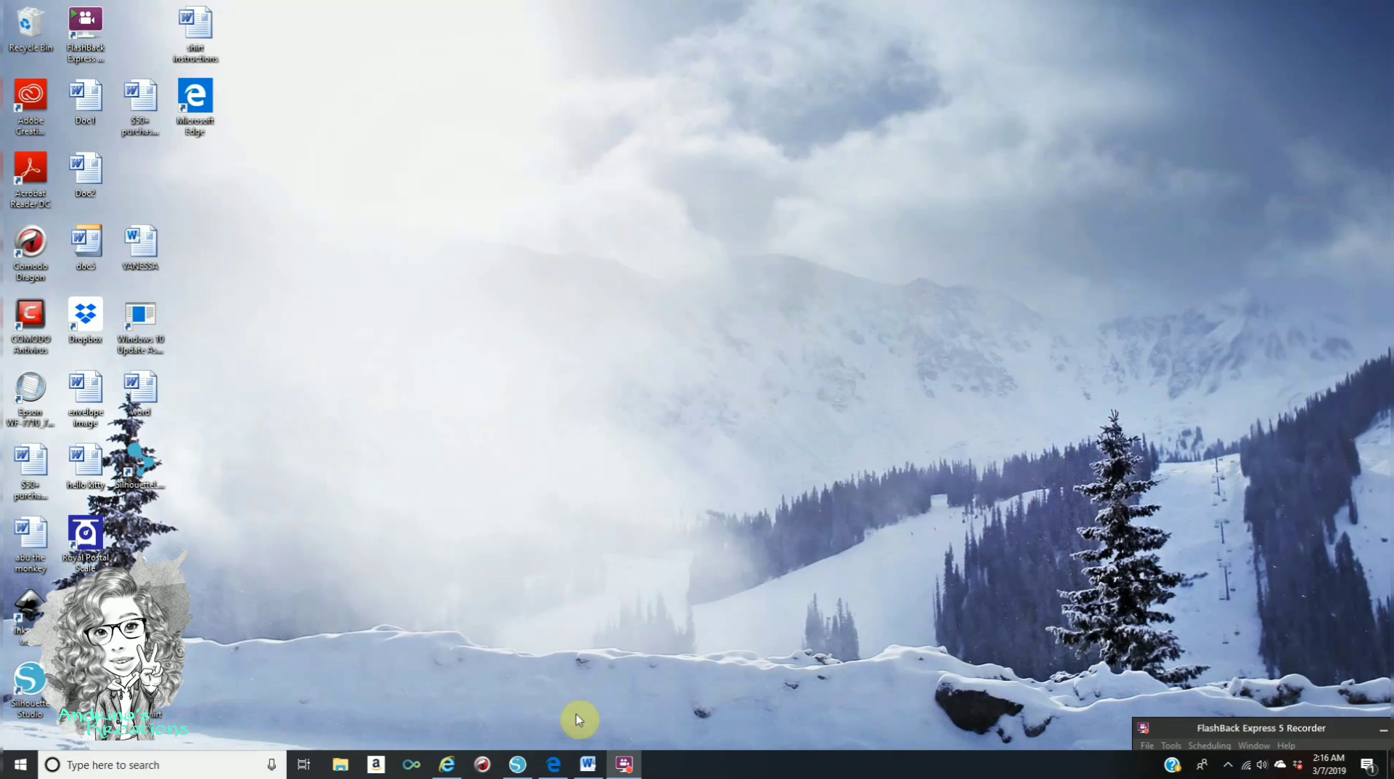
- Switch to Word and save the blank document as "chip bag tutorial" in Word 97-2003 Document format
{"action": "left_click", "coordinate": [587, 766]}
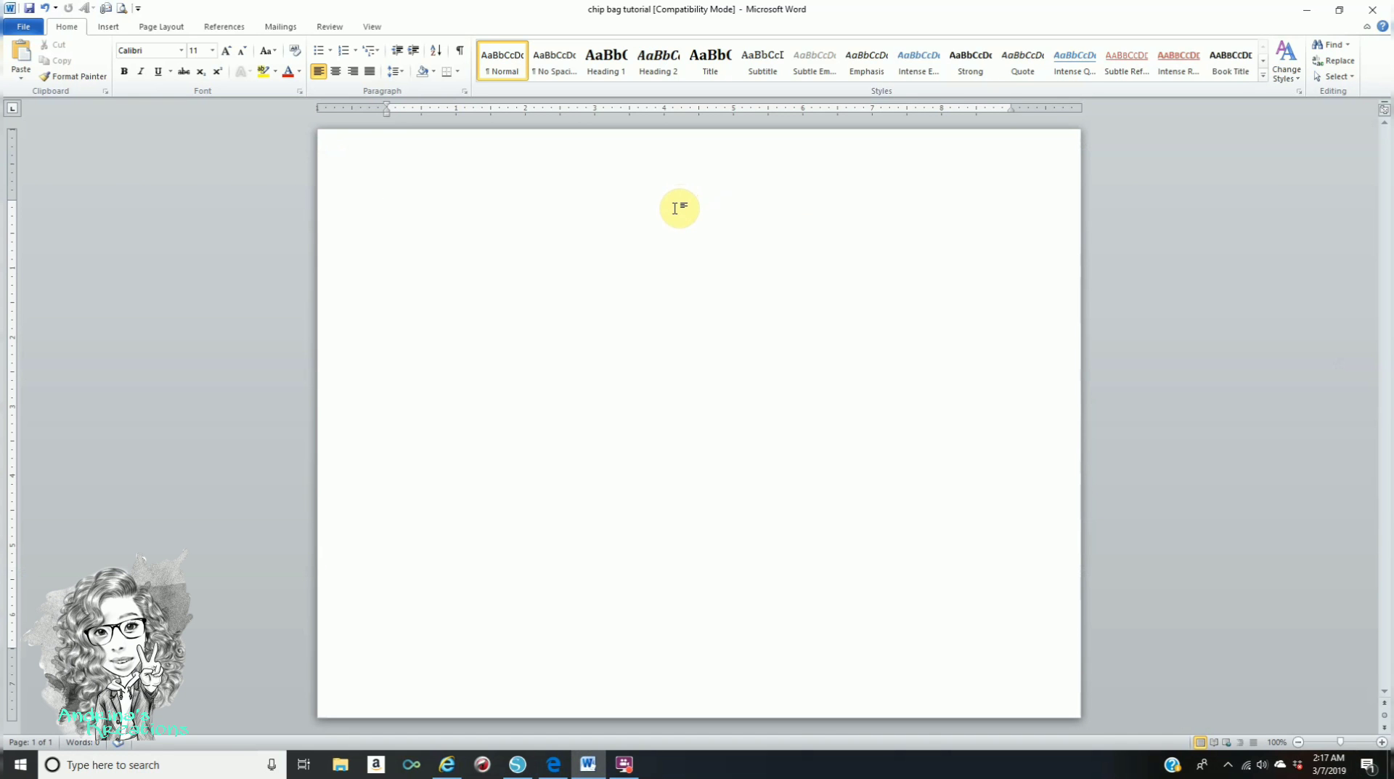
{"action": "left_click", "coordinate": [28, 27]}
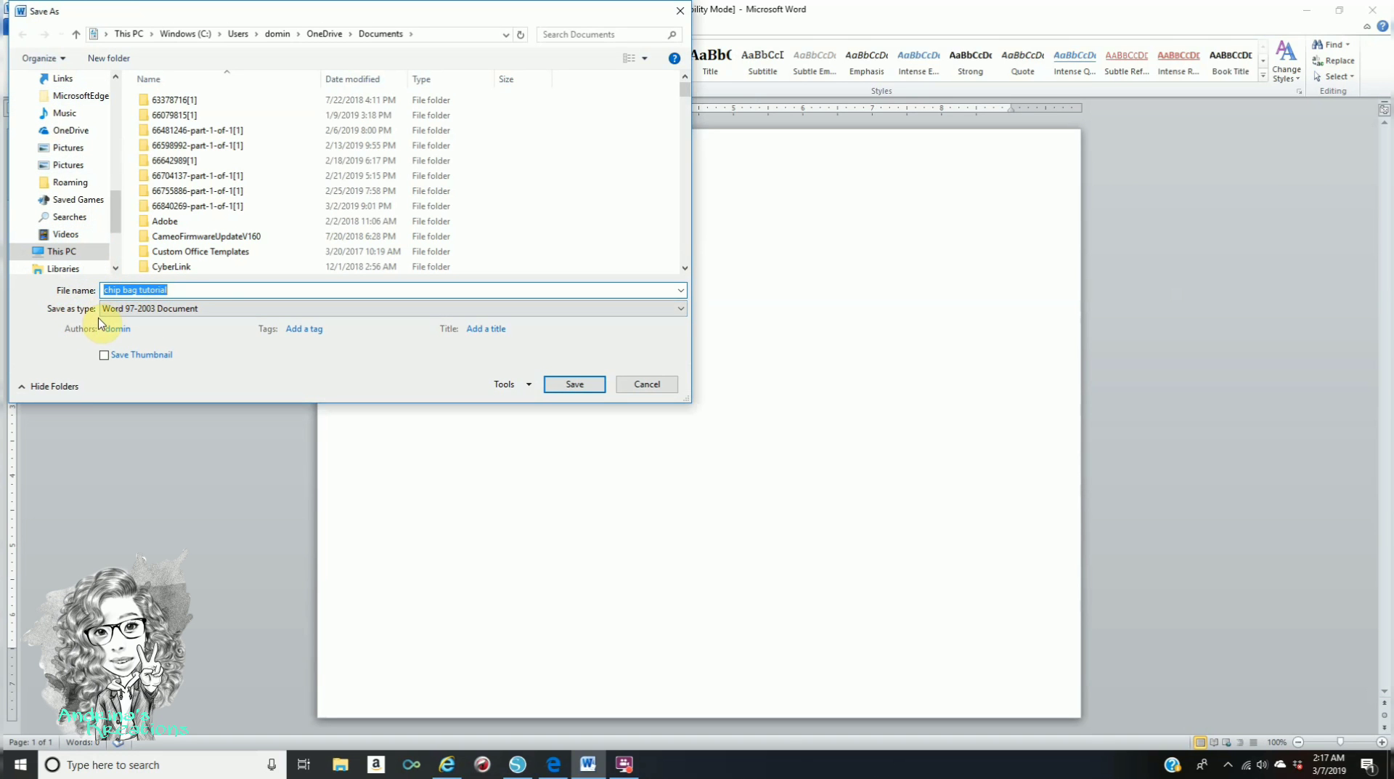
{"action": "left_click", "coordinate": [601, 311]}
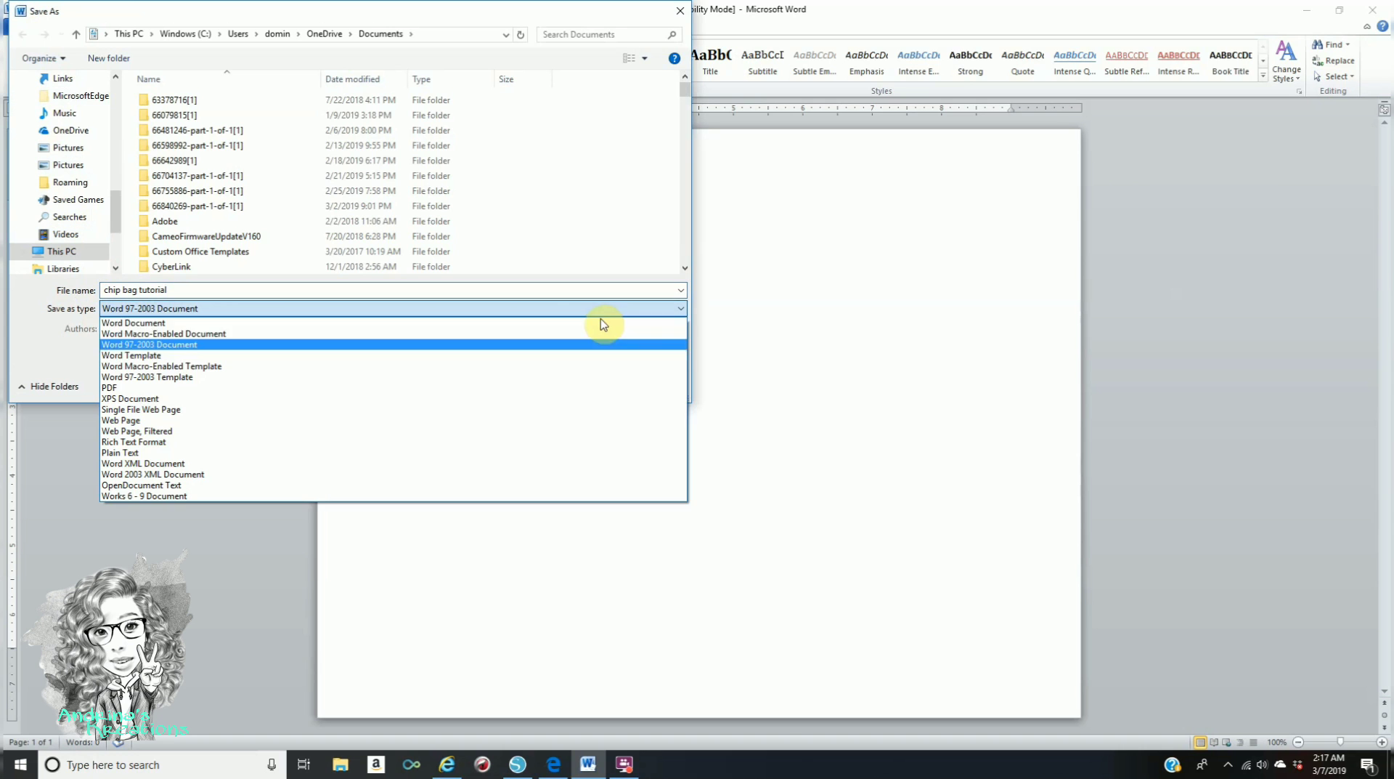
{"action": "left_click", "coordinate": [233, 346]}
{"action": "left_click", "coordinate": [585, 386]}
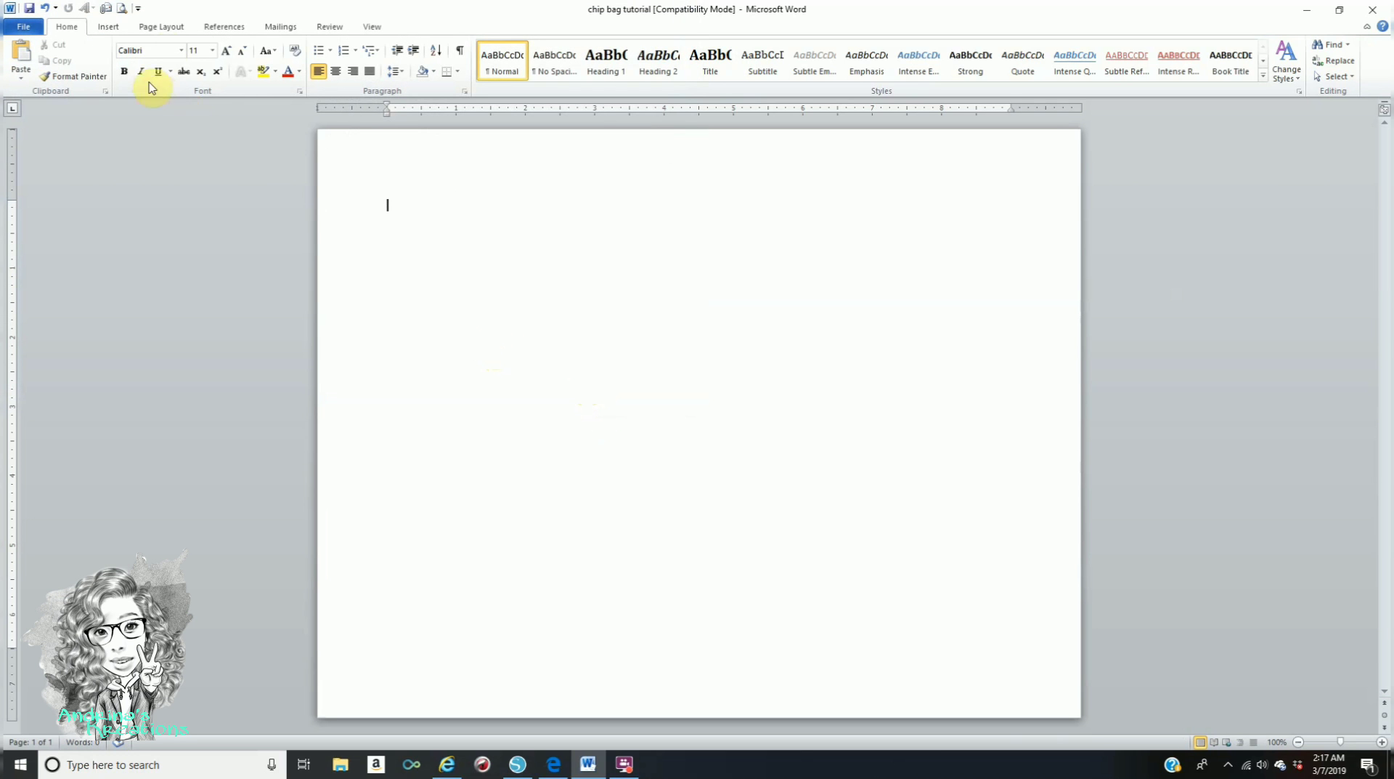
- Set the page orientation to Landscape
{"action": "left_click", "coordinate": [165, 28]}
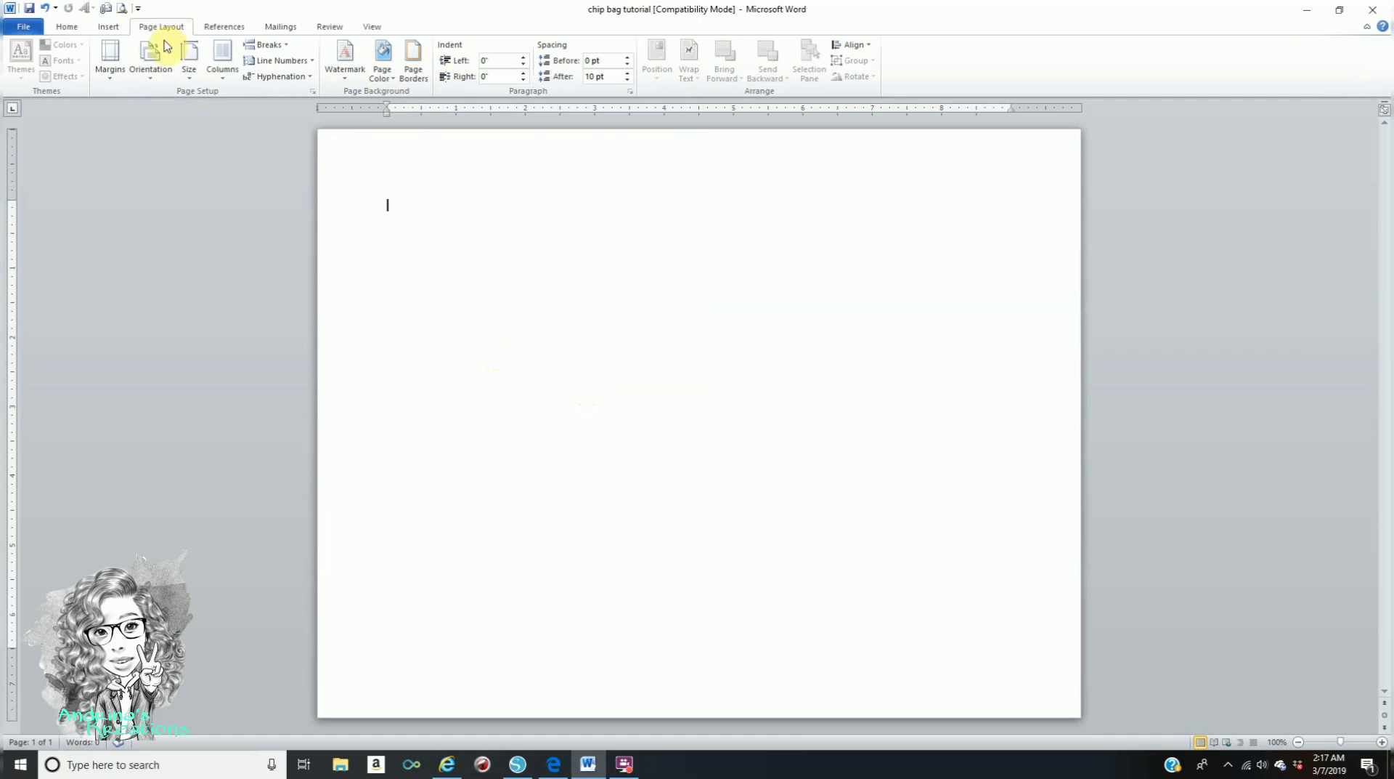
{"action": "left_click", "coordinate": [158, 67]}
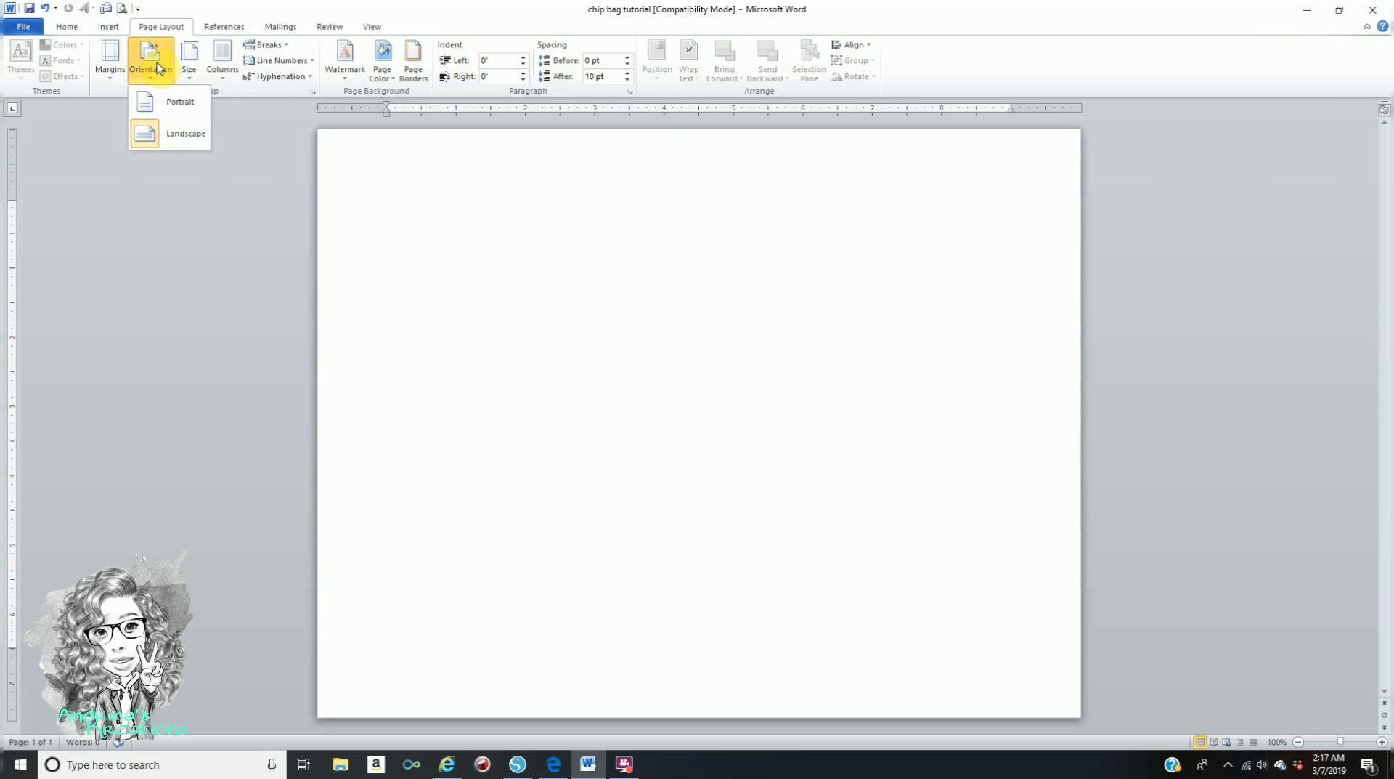
{"action": "left_click", "coordinate": [183, 138]}
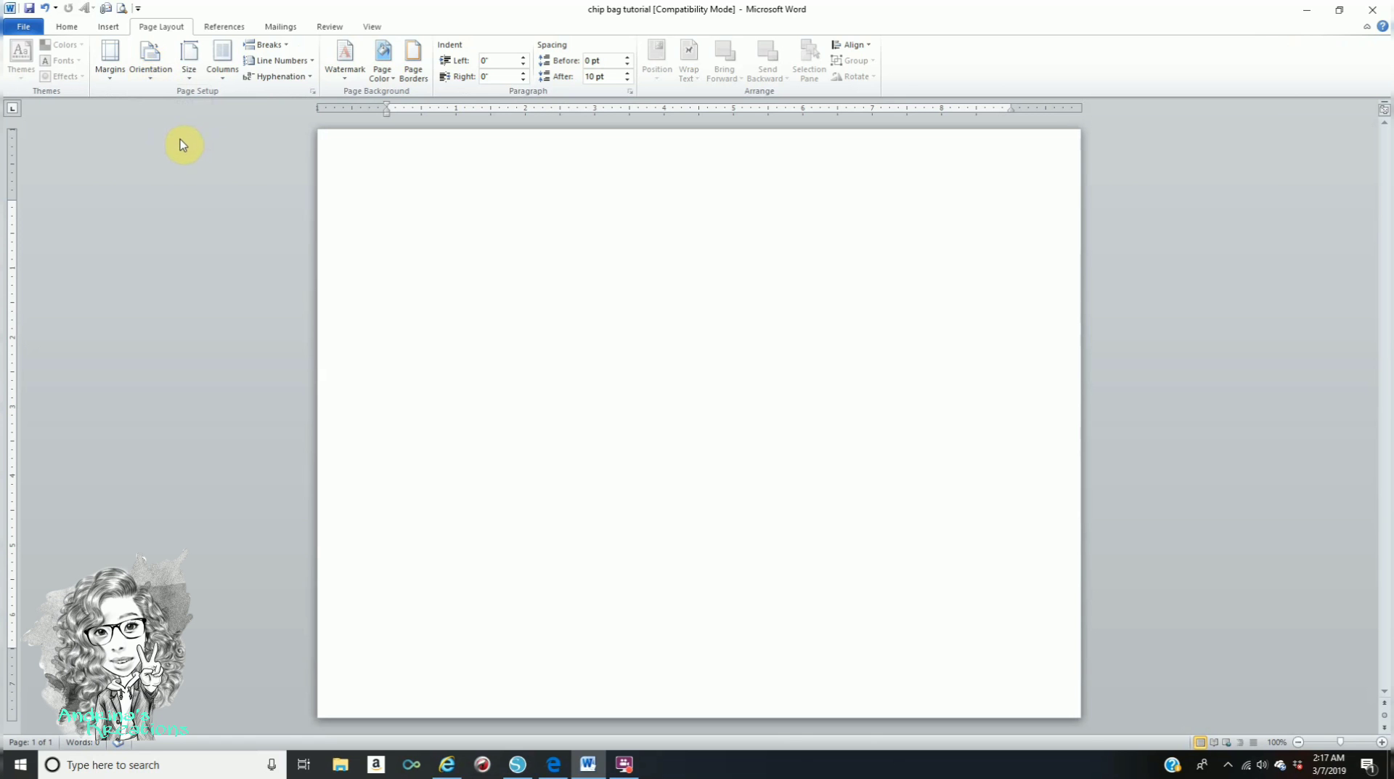
- Check the document's margin, orientation and paper size settings without changing them
{"action": "left_click", "coordinate": [114, 54]}
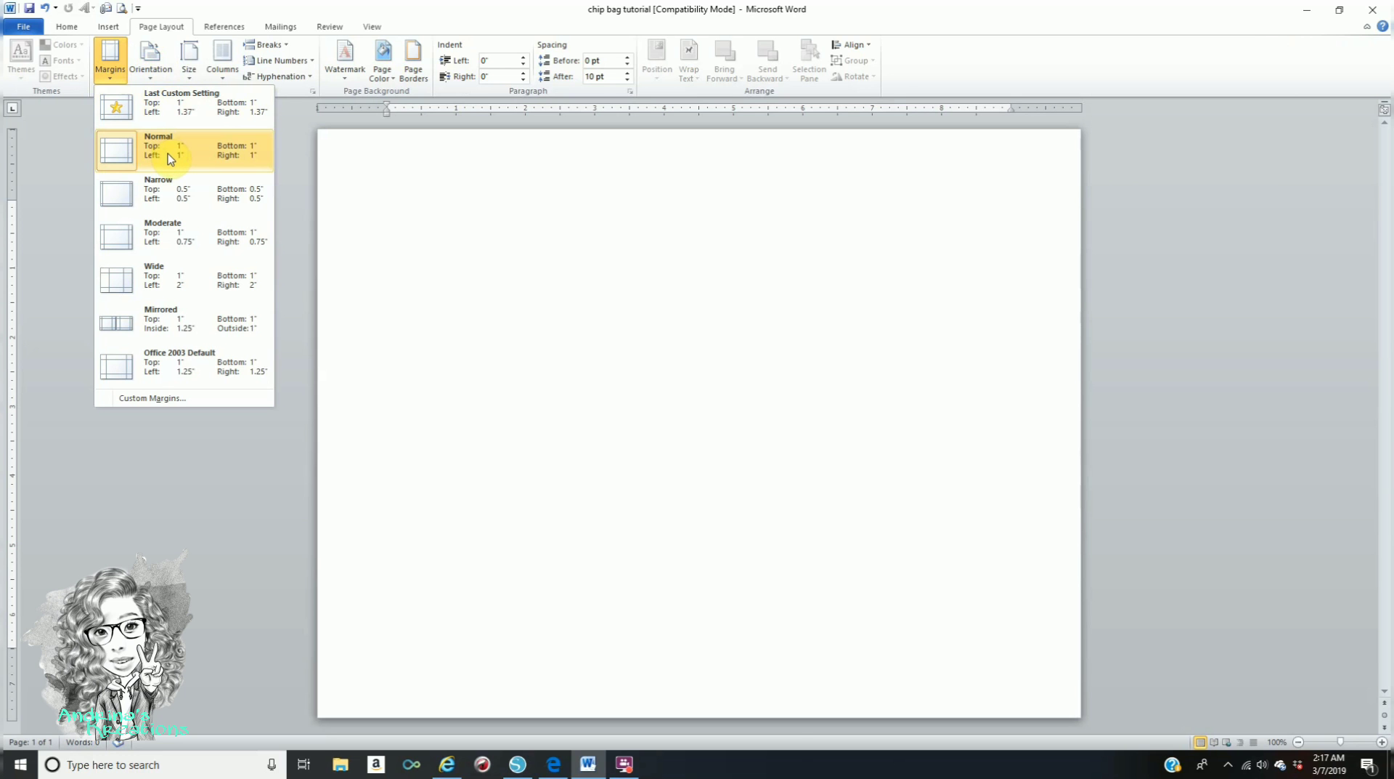
{"action": "left_click", "coordinate": [284, 229]}
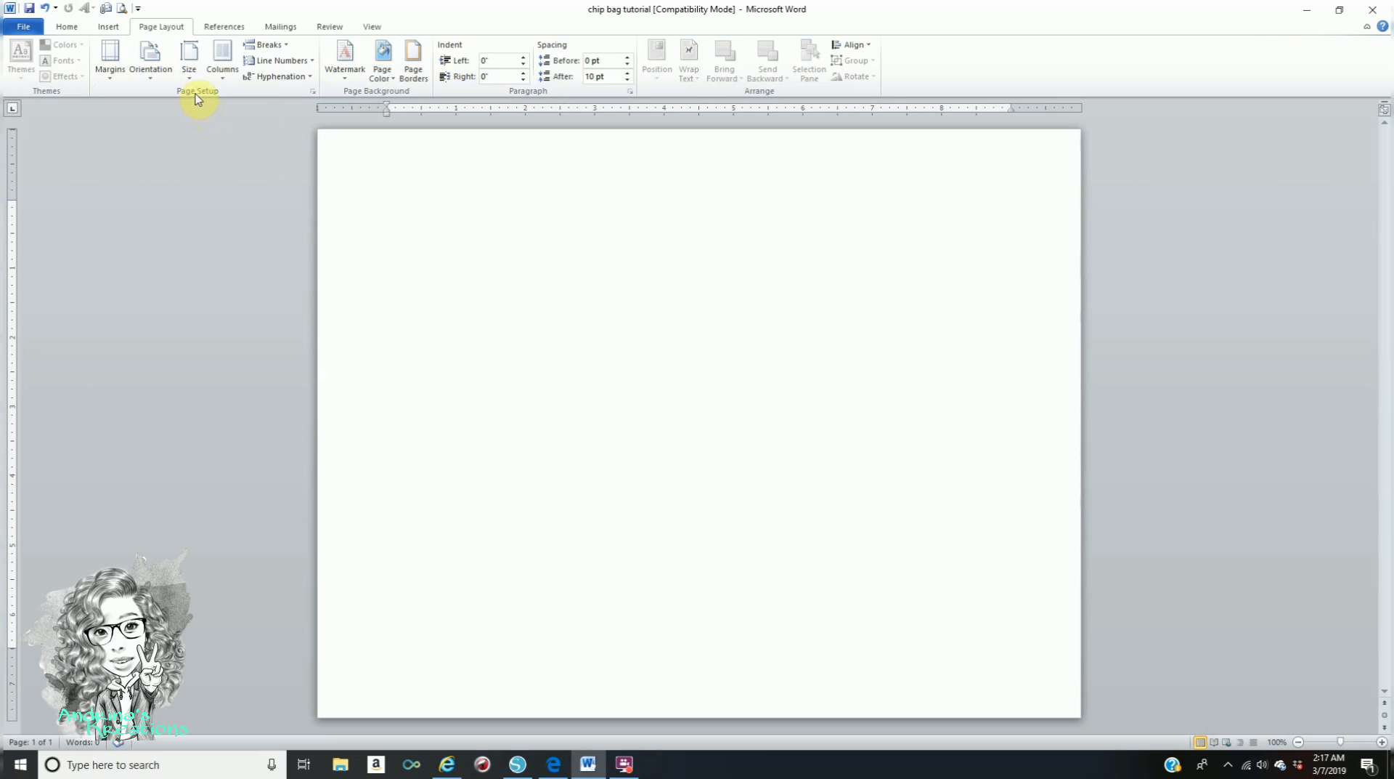
{"action": "left_click", "coordinate": [189, 58]}
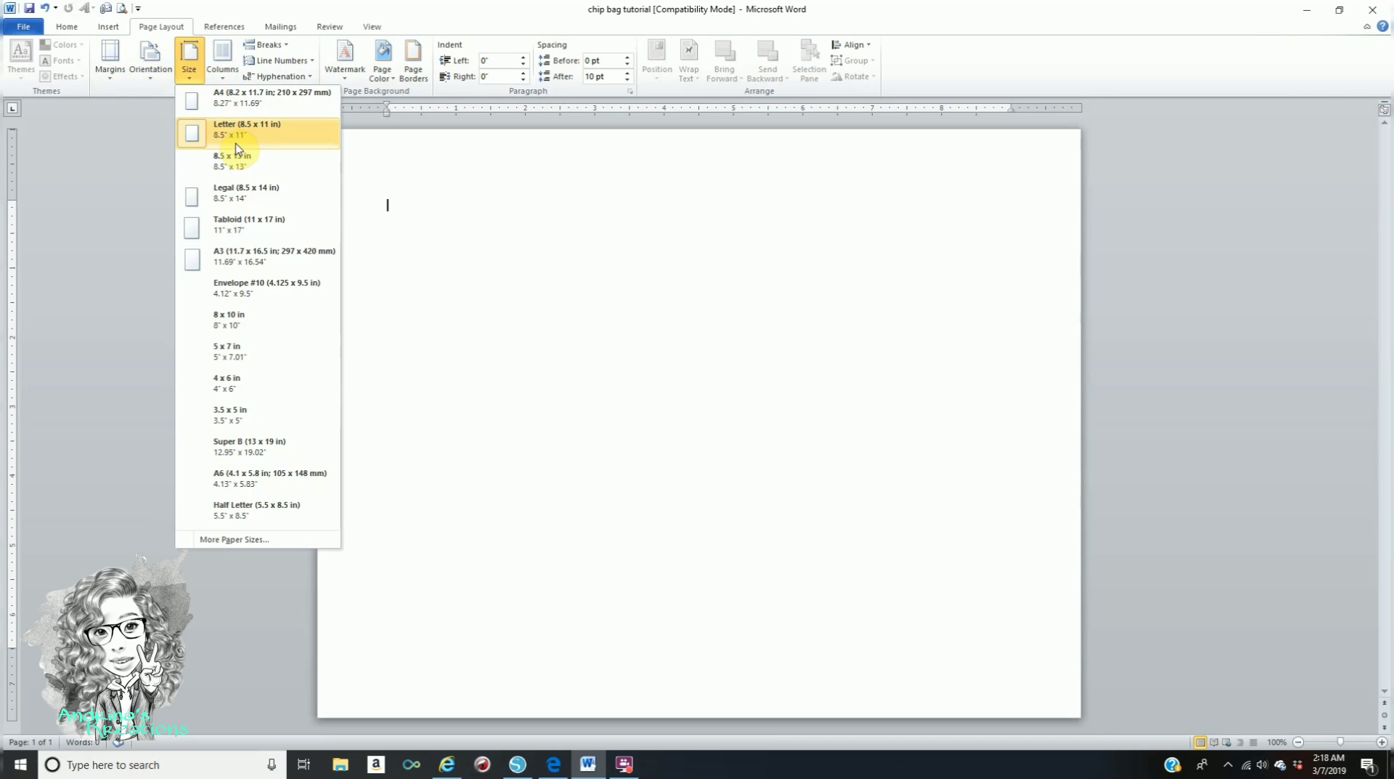
{"action": "left_click", "coordinate": [102, 203]}
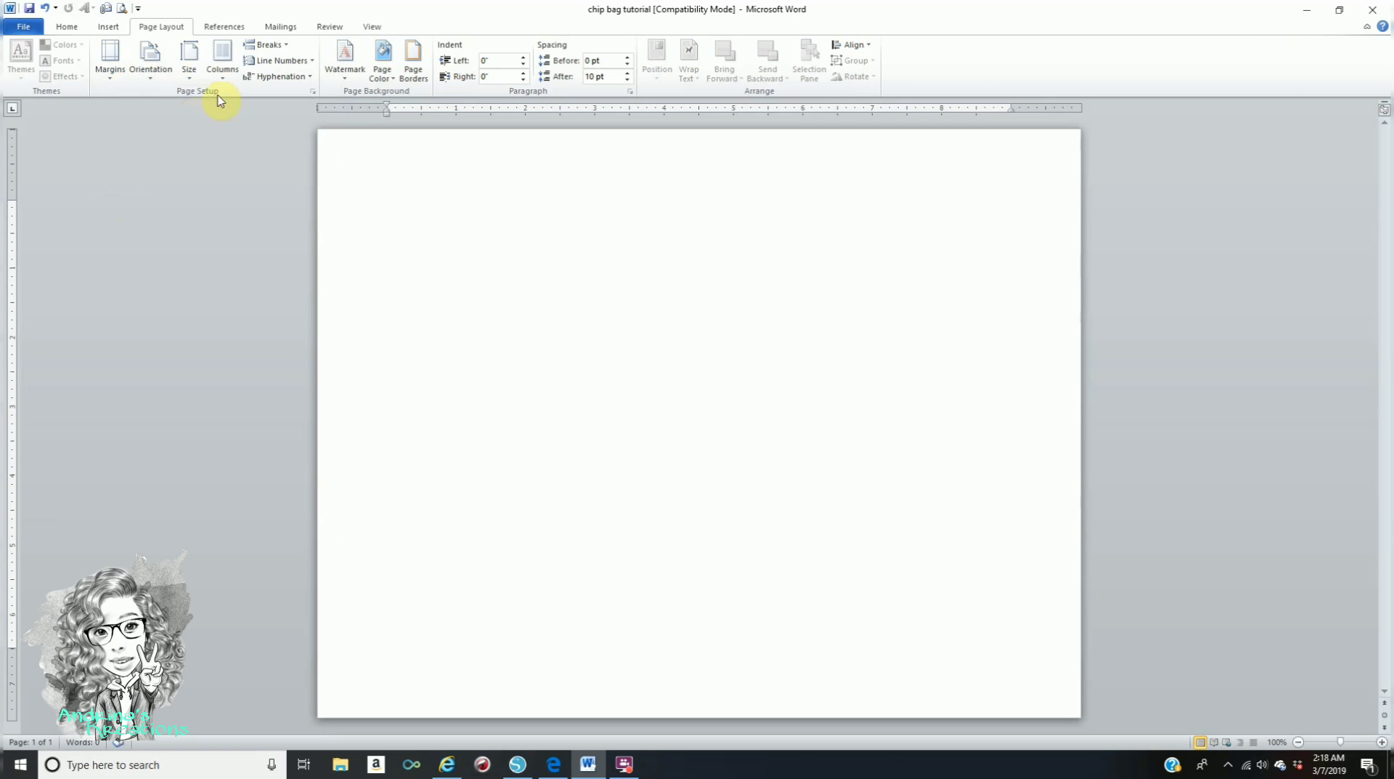
{"action": "left_click", "coordinate": [151, 60]}
{"action": "left_click", "coordinate": [187, 143]}
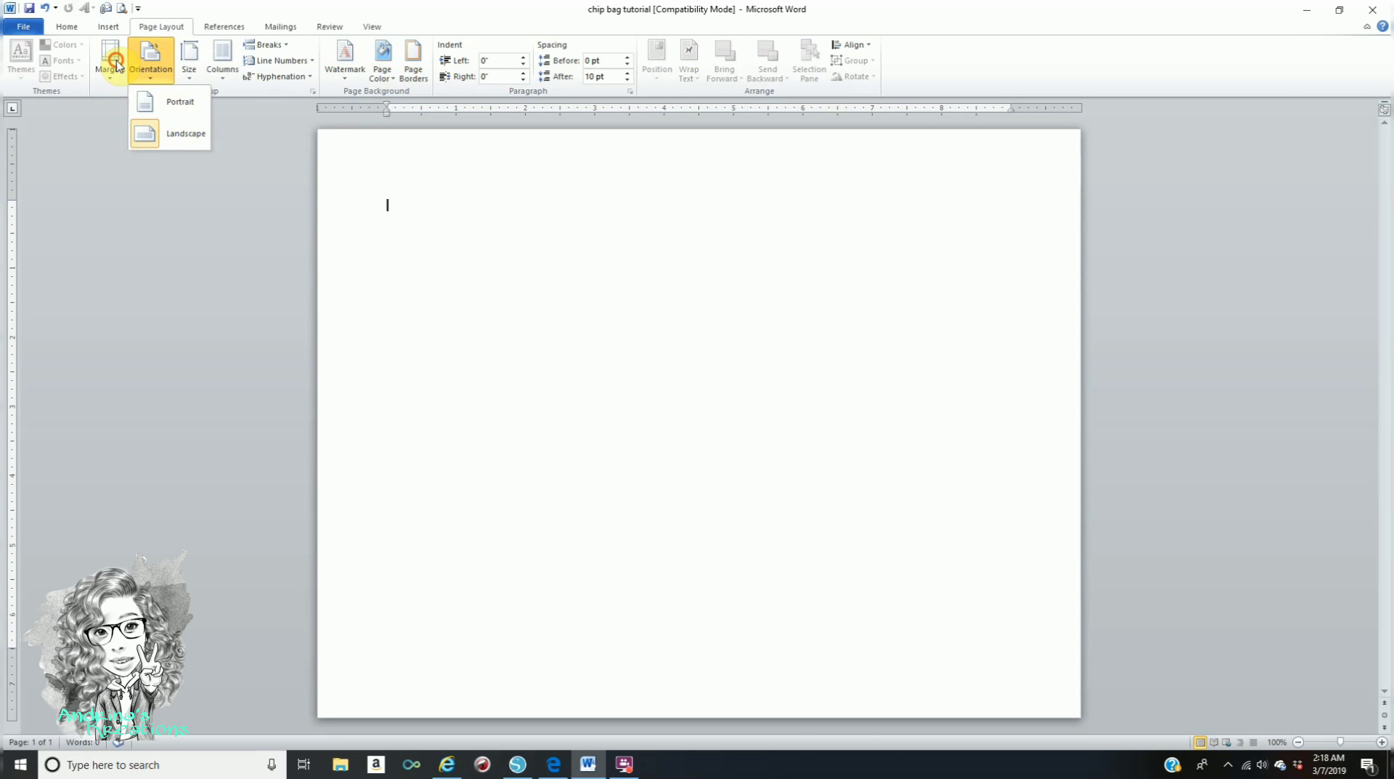
{"action": "left_click", "coordinate": [115, 58]}
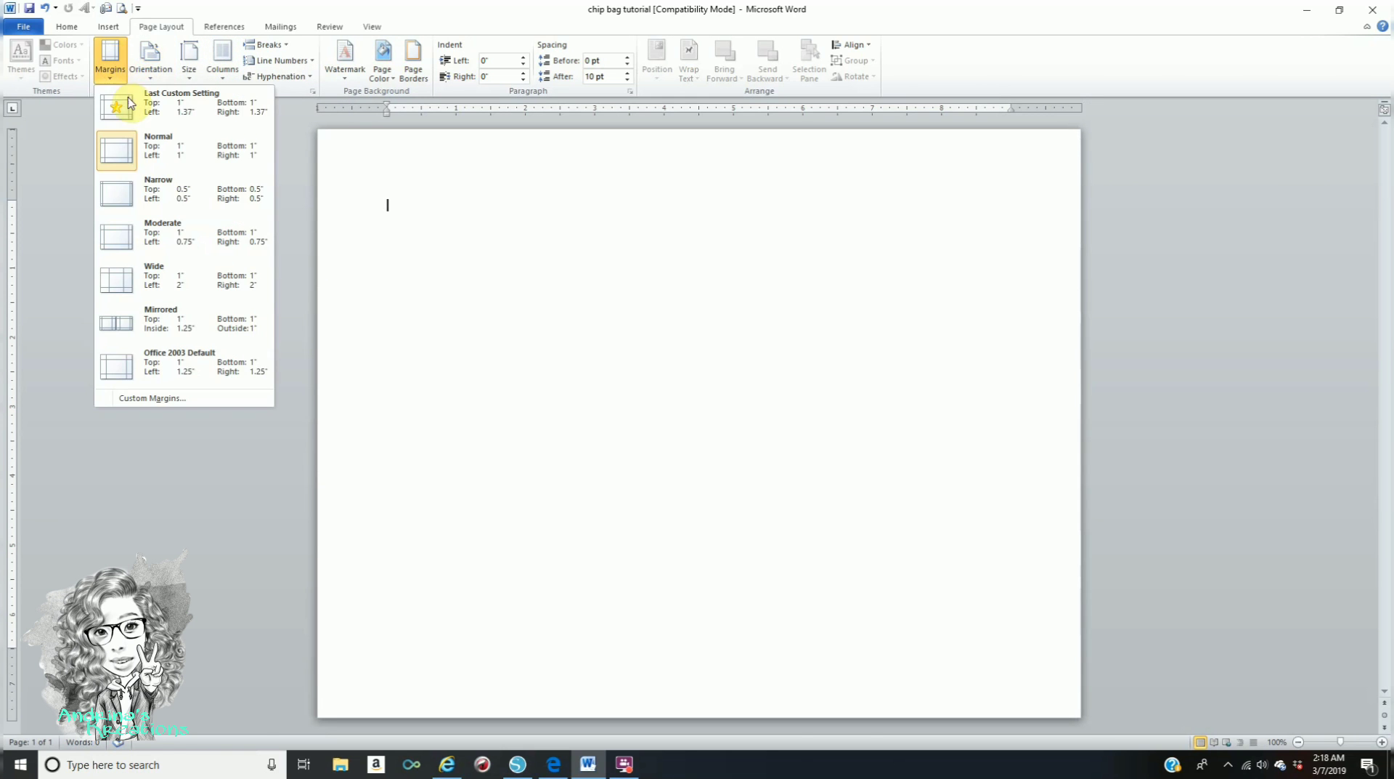
{"action": "left_click", "coordinate": [186, 69]}
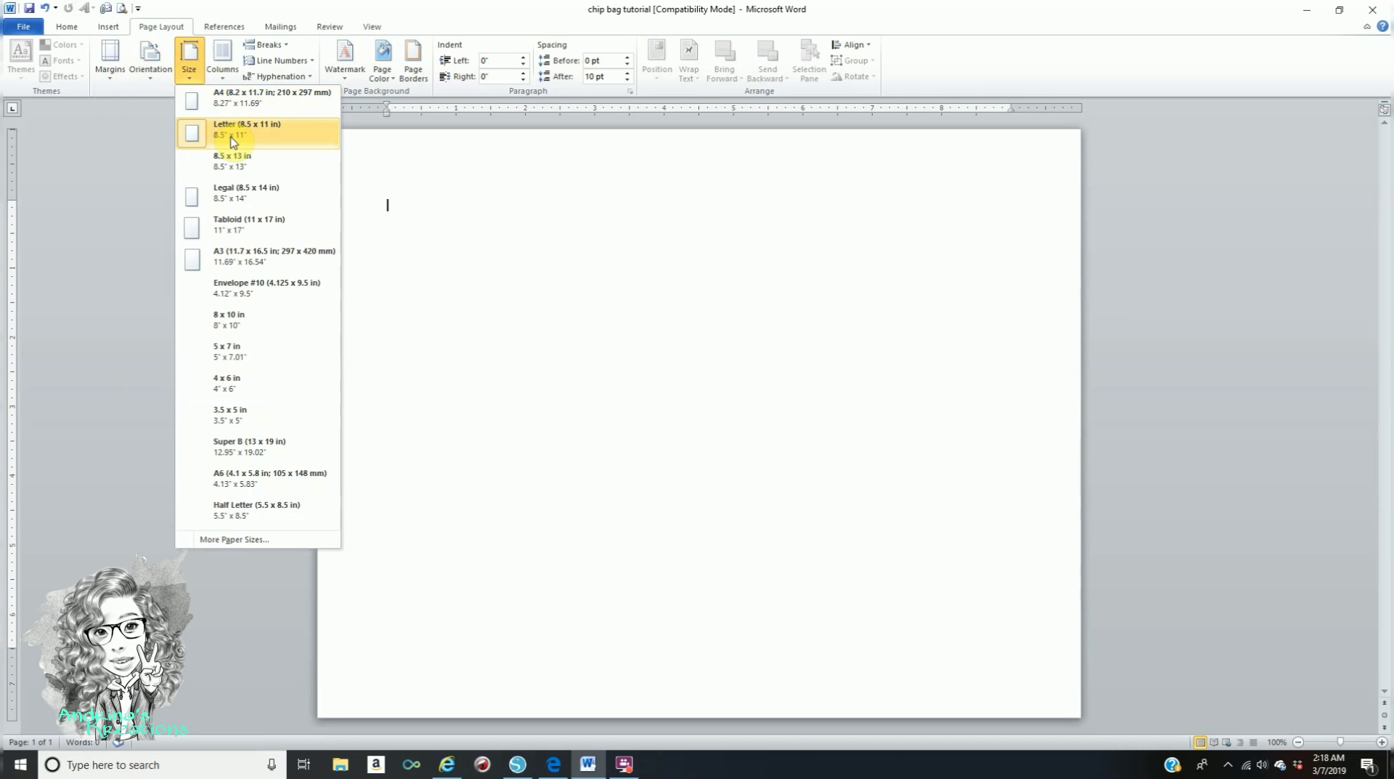
{"action": "left_click", "coordinate": [591, 305]}
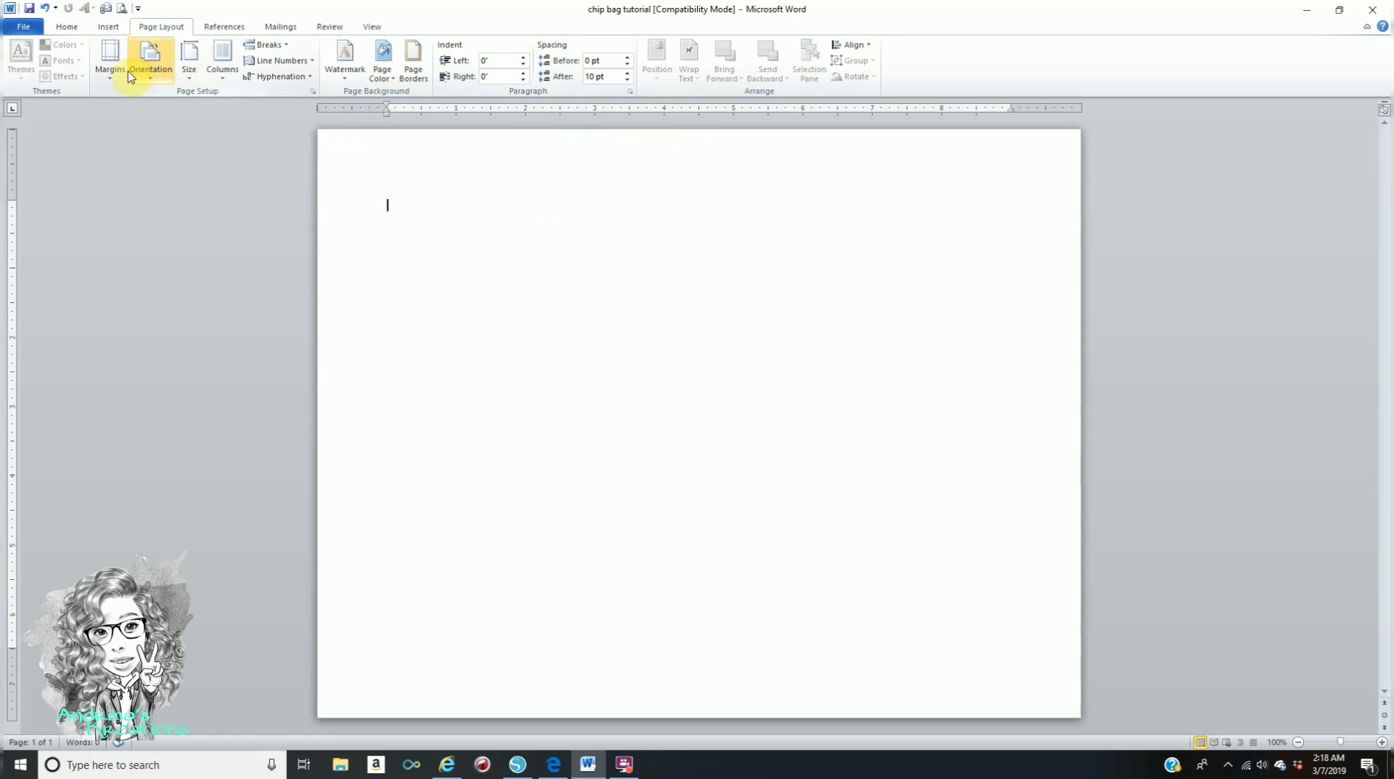
- Draw a rectangle about 2.99" high and 1.71" wide near the page's upper-left corner
{"action": "left_click", "coordinate": [118, 32]}
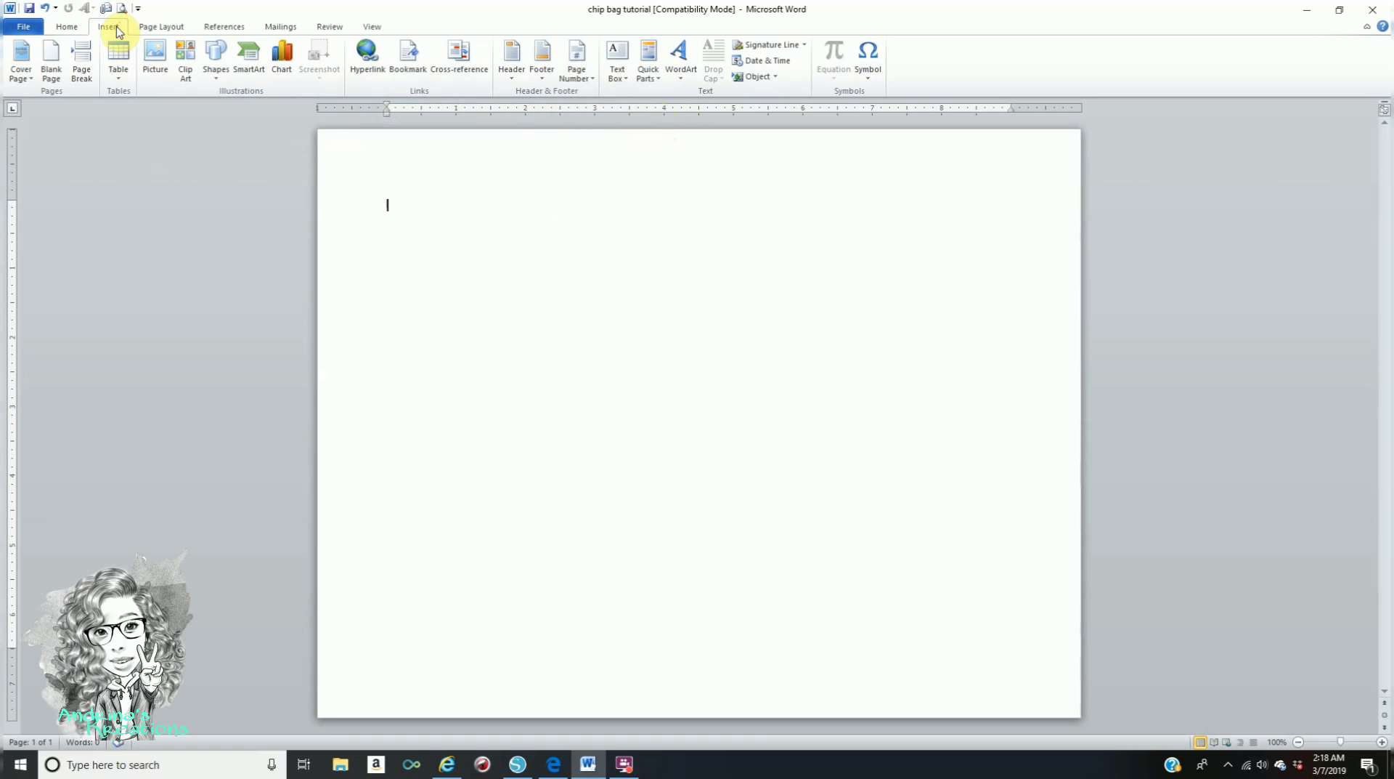
{"action": "left_click", "coordinate": [218, 71]}
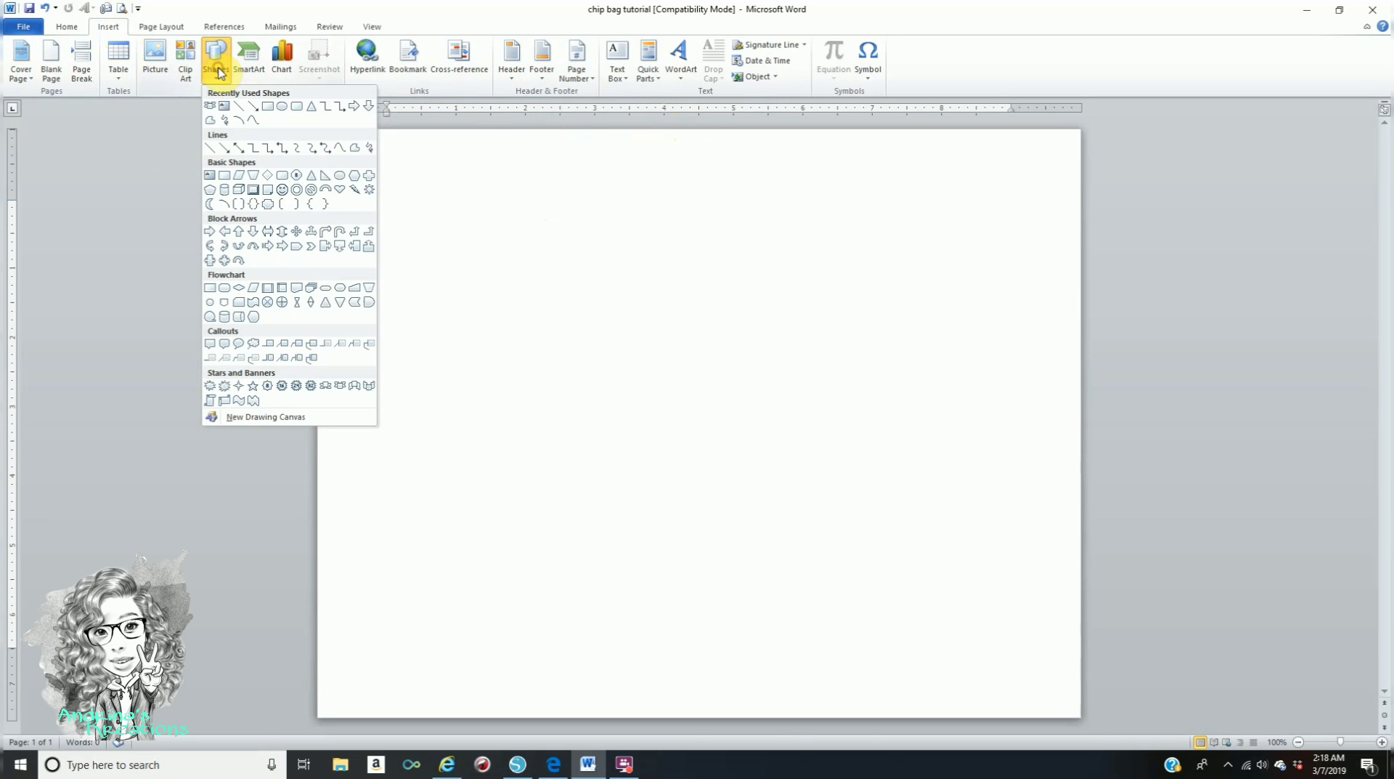
{"action": "left_click", "coordinate": [268, 107]}
{"action": "mouse_move", "coordinate": [352, 170]}
{"action": "left_mouse_down"}
{"action": "mouse_move", "coordinate": [470, 352]}
{"action": "mouse_move", "coordinate": [471, 377]}
{"action": "left_mouse_up"}
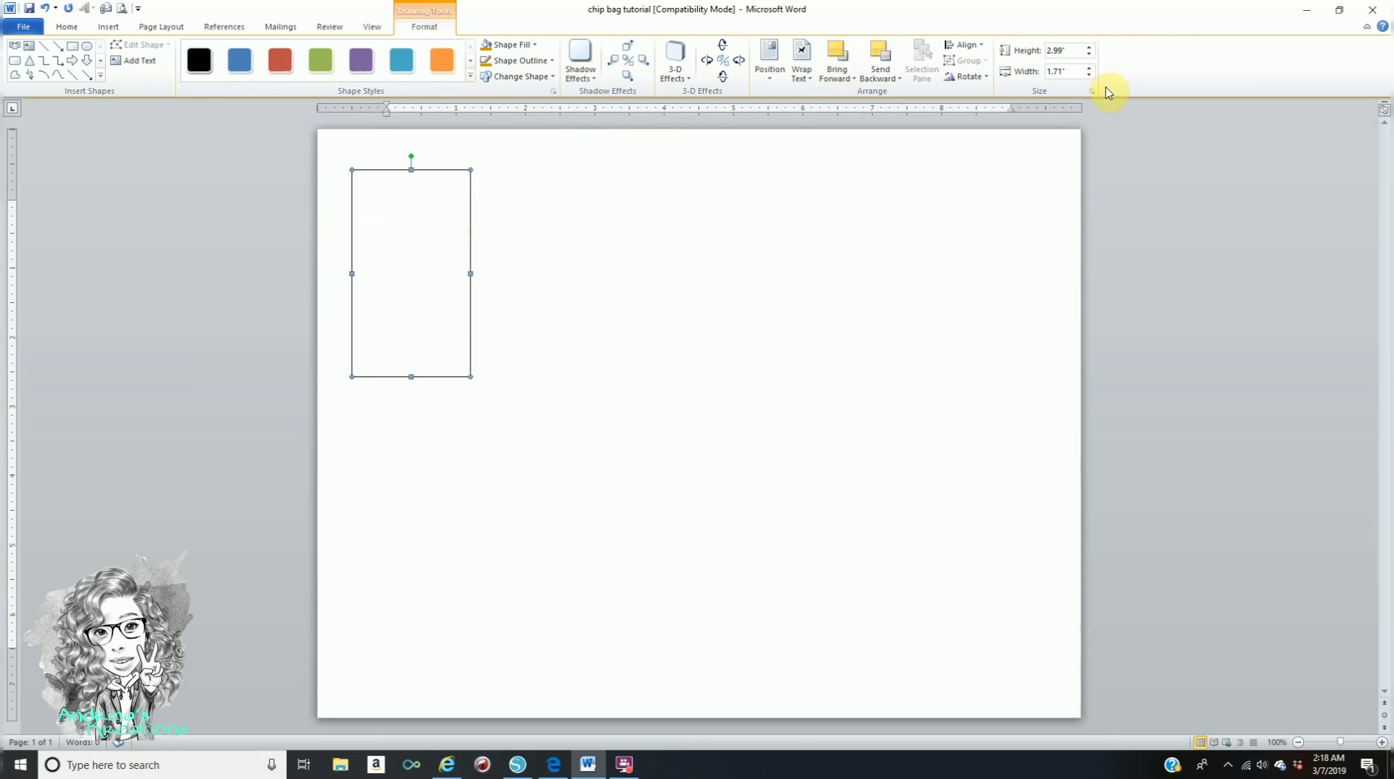
- Size the rectangle to 6.44" high by 2.52" wide and move it slightly down and closer to the page's left edge
{"action": "left_click", "coordinate": [1072, 51]}
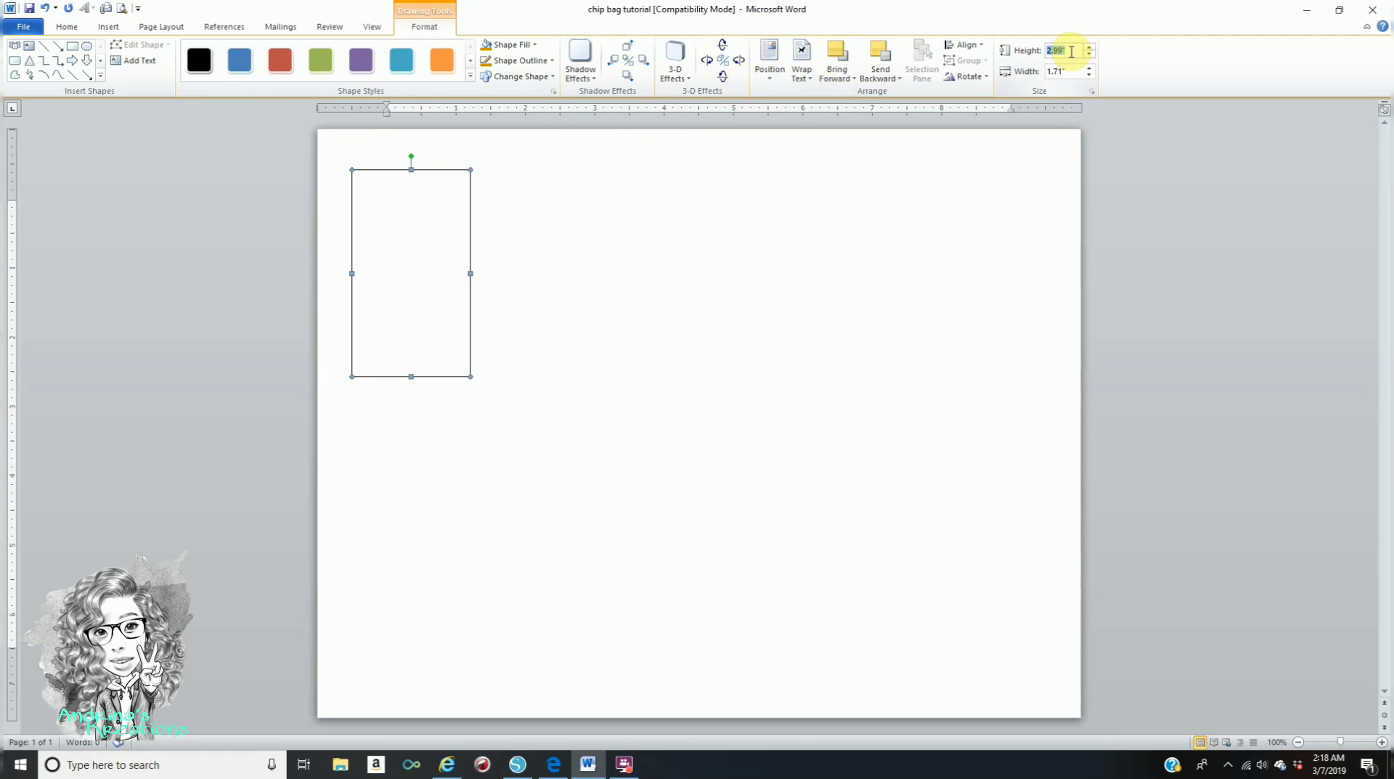
{"action": "type", "text": "6.44"}
{"action": "left_click", "coordinate": [1060, 70]}
{"action": "double_click", "coordinate": [1068, 73]}
{"action": "type", "text": "2"}
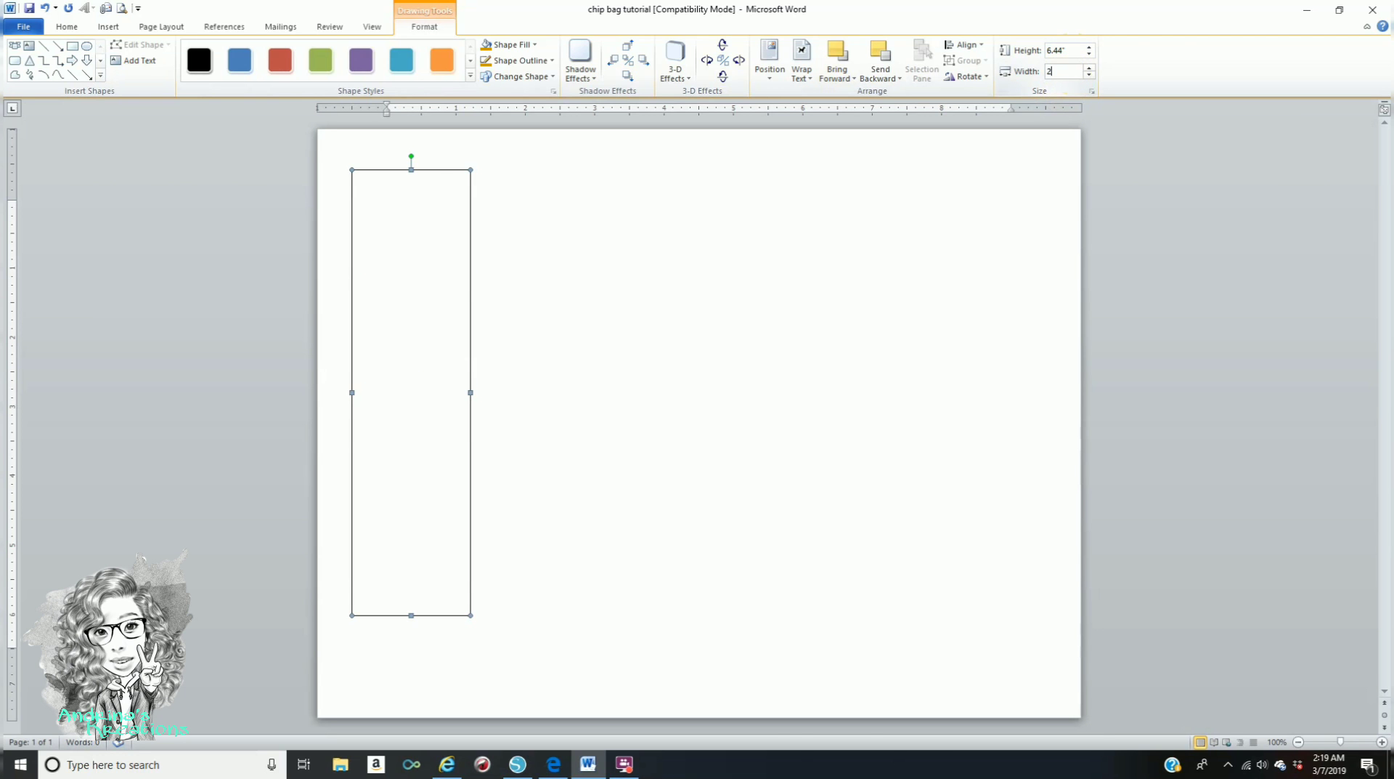
{"action": "type", "text": ".52"}
{"action": "key", "text": "Return"}
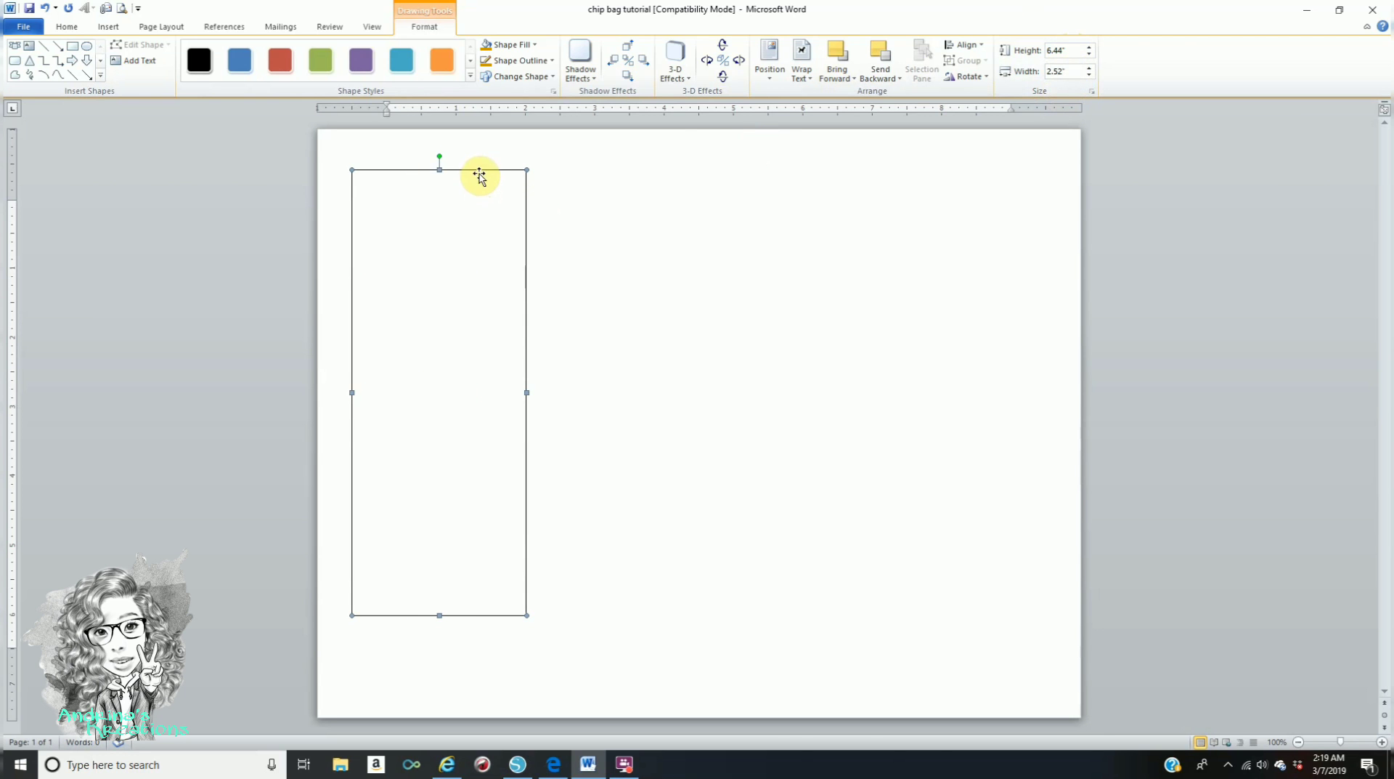
{"action": "left_click_drag", "start_coordinate": [479, 171], "coordinate": [462, 198]}
{"action": "left_click", "coordinate": [705, 249]}
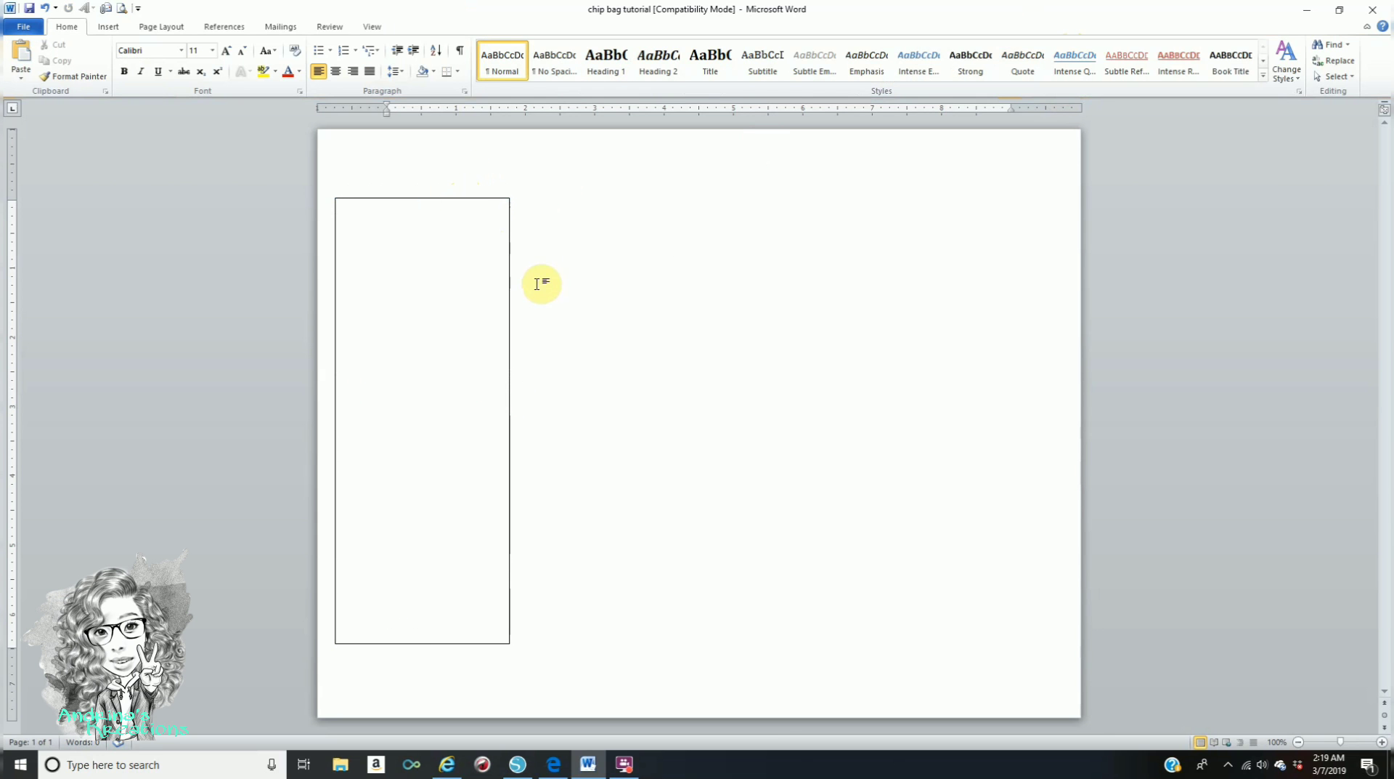
- Draw a second rectangle about 1.51" high and 2.19" wide beside the first, with their top edges aligned
{"action": "left_click", "coordinate": [109, 27]}
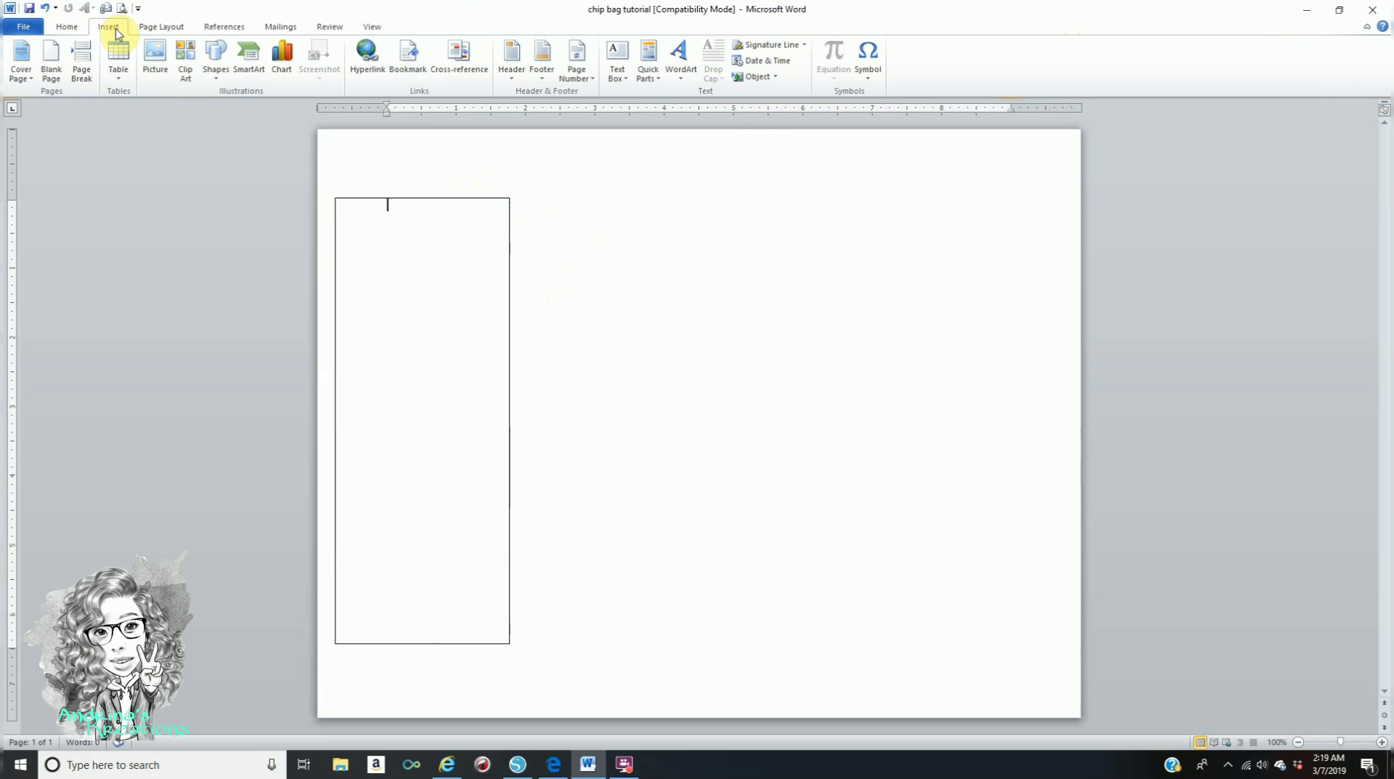
{"action": "left_click", "coordinate": [213, 62]}
{"action": "left_click", "coordinate": [268, 106]}
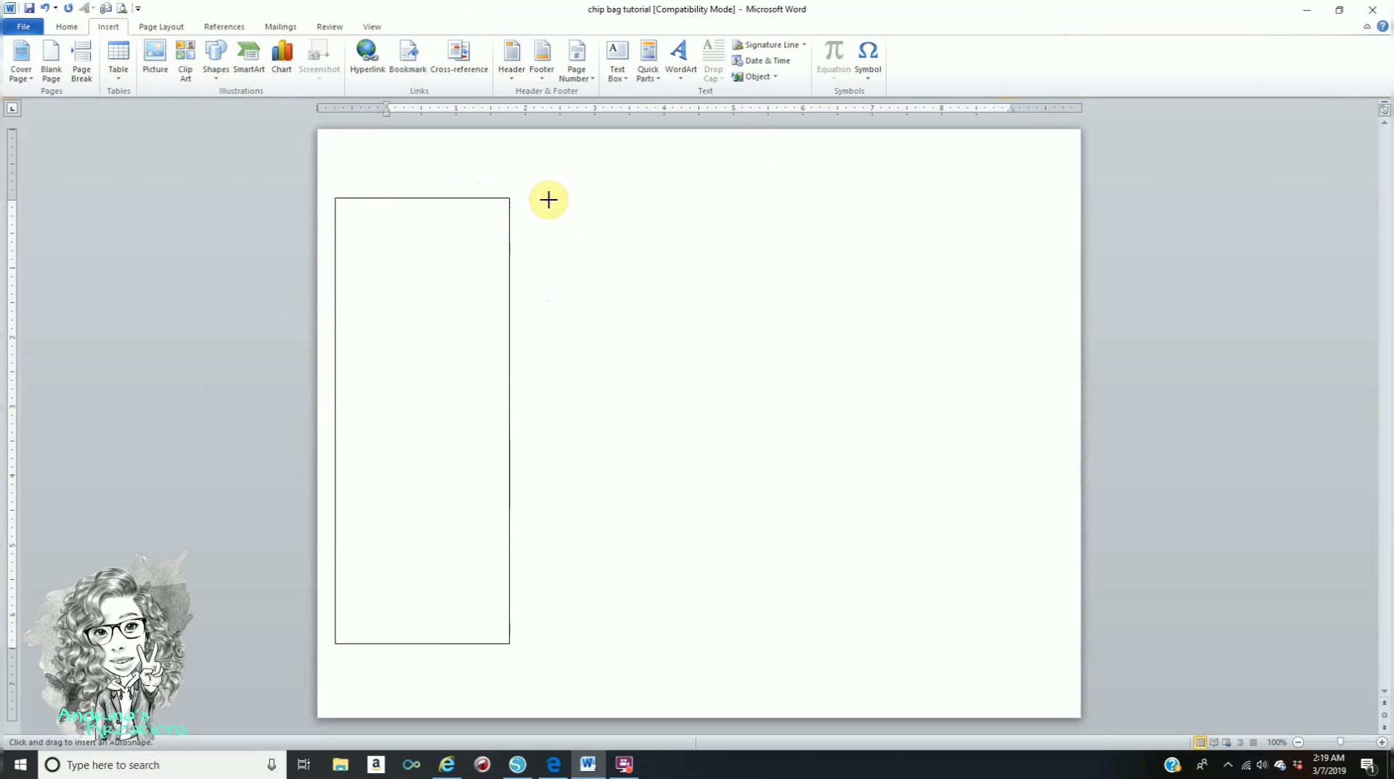
{"action": "left_click_drag", "start_coordinate": [528, 197], "coordinate": [680, 303]}
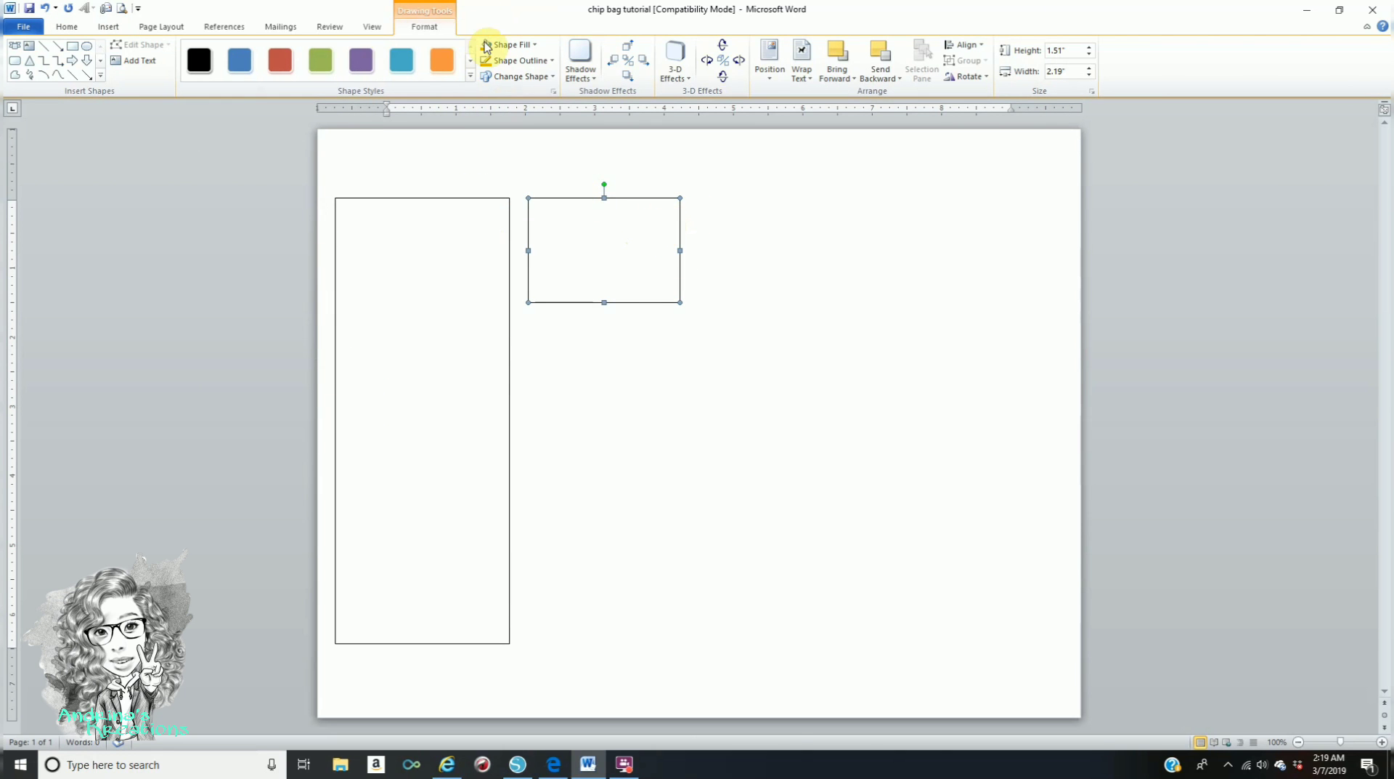
- Size the second rectangle to 6.44" high by 5.45" wide and move it flush against the first rectangle's right edge
{"action": "left_click", "coordinate": [1077, 50]}
{"action": "type", "text": "6.44"}
{"action": "key", "text": "Return"}
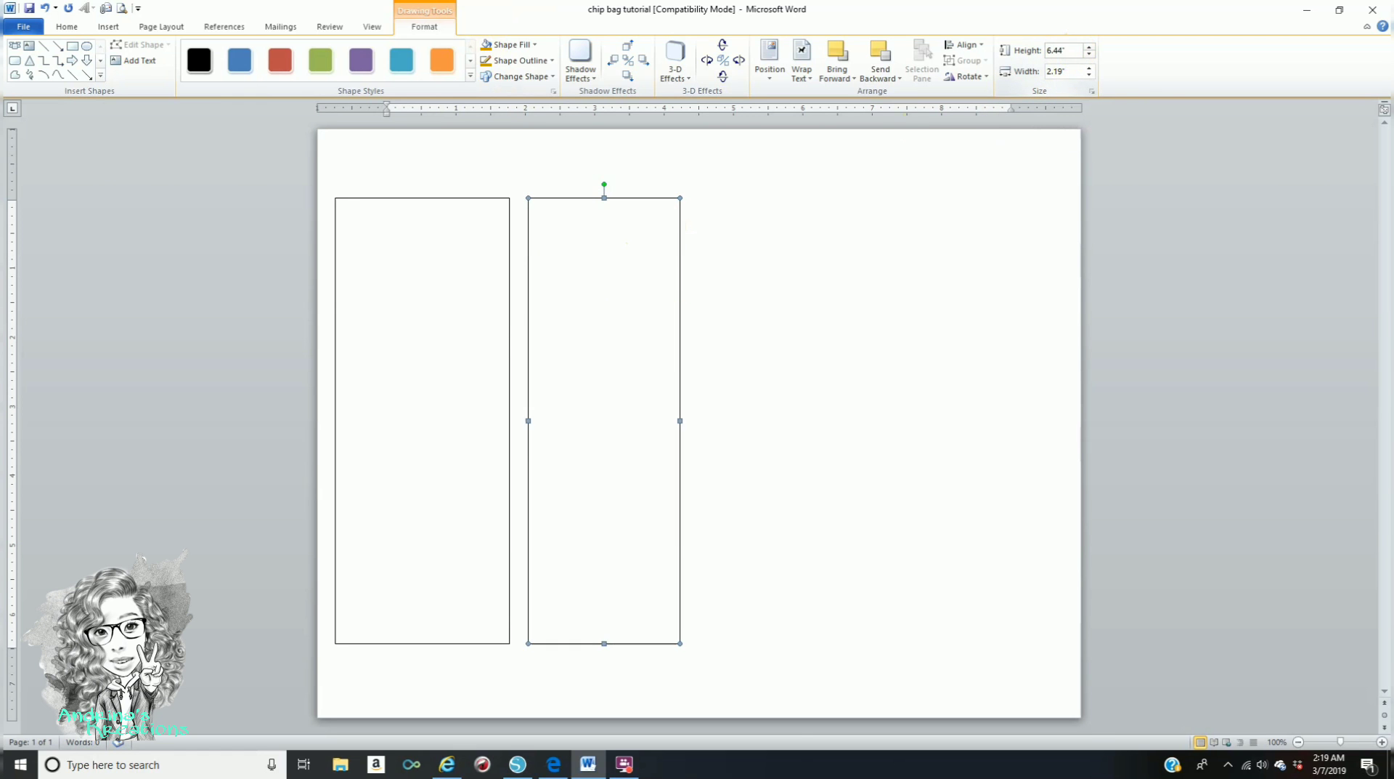
{"action": "left_click", "coordinate": [1074, 70]}
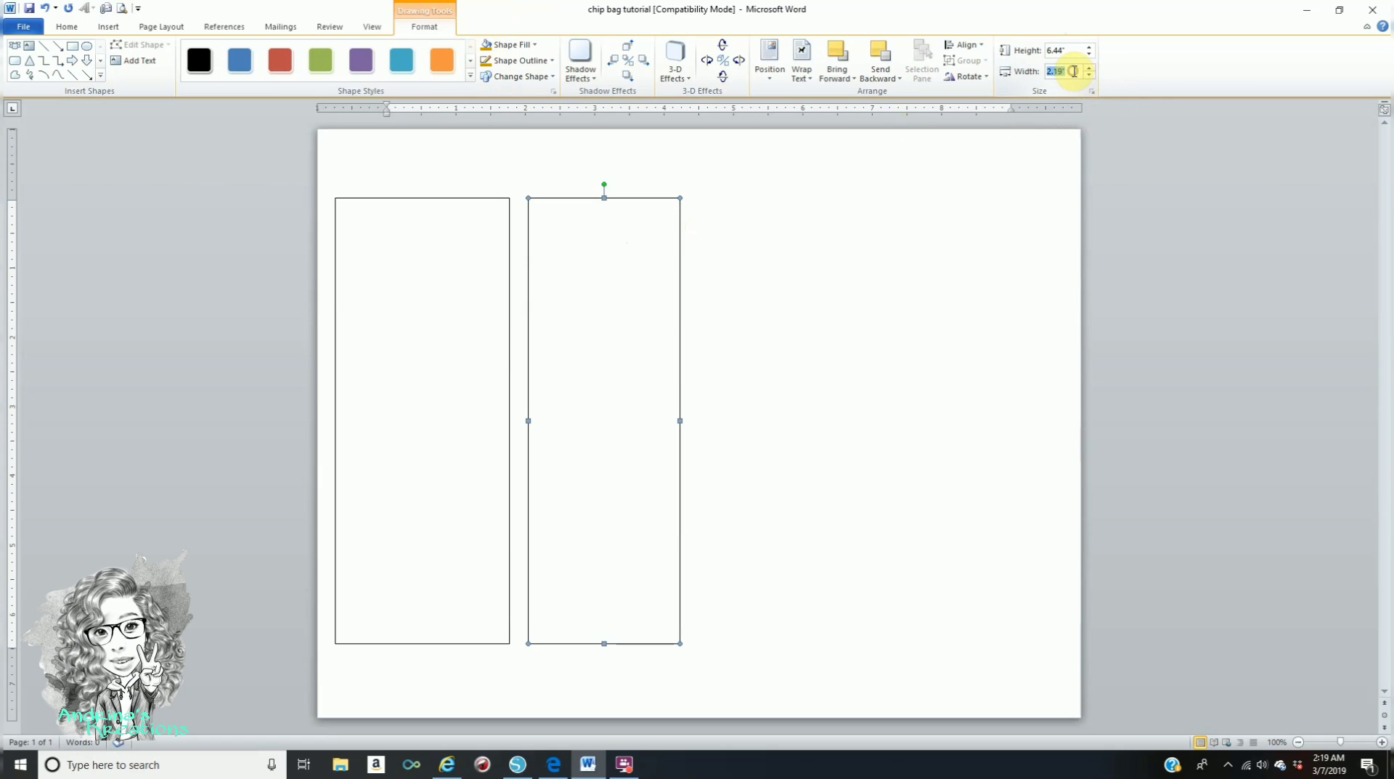
{"action": "type", "text": "5.45"}
{"action": "key", "text": "Return"}
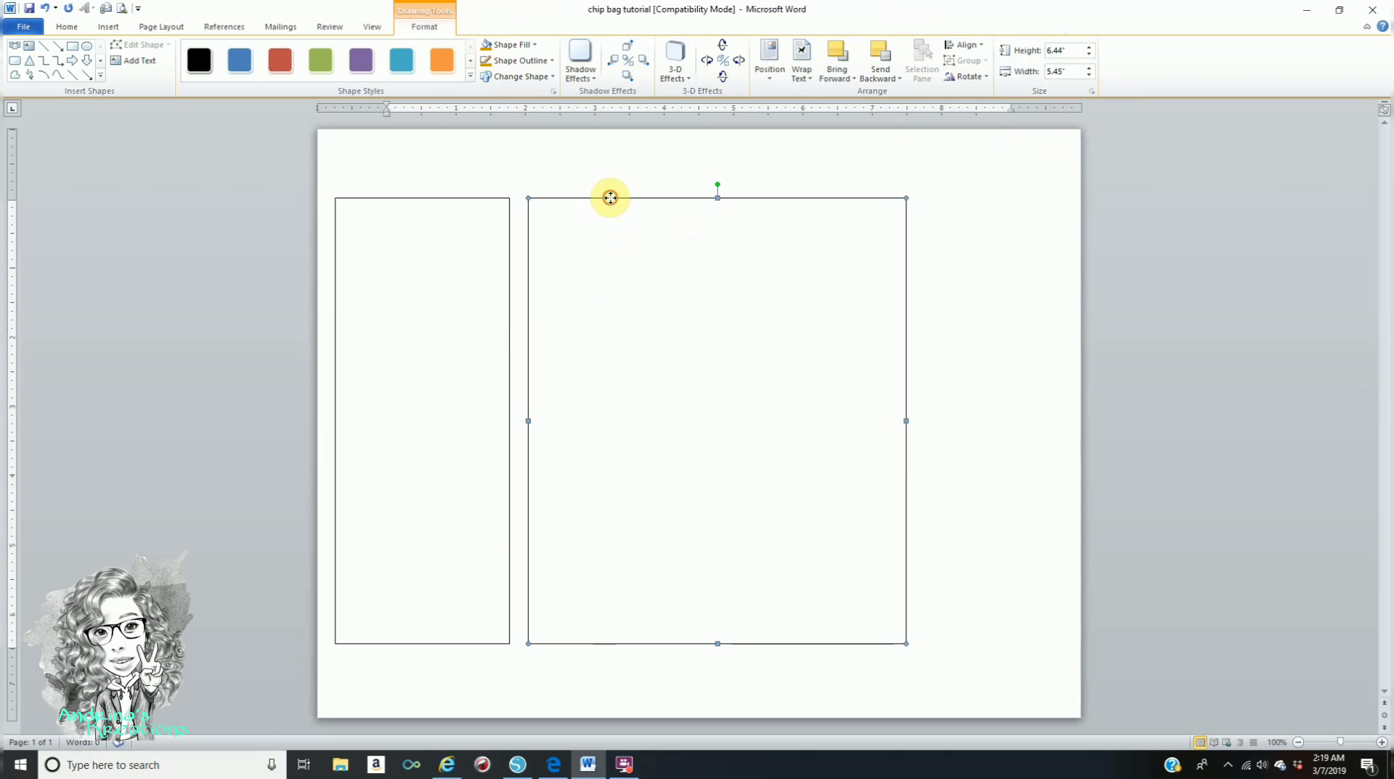
{"action": "left_click_drag", "start_coordinate": [597, 199], "coordinate": [600, 207]}
{"action": "left_click", "coordinate": [944, 232]}
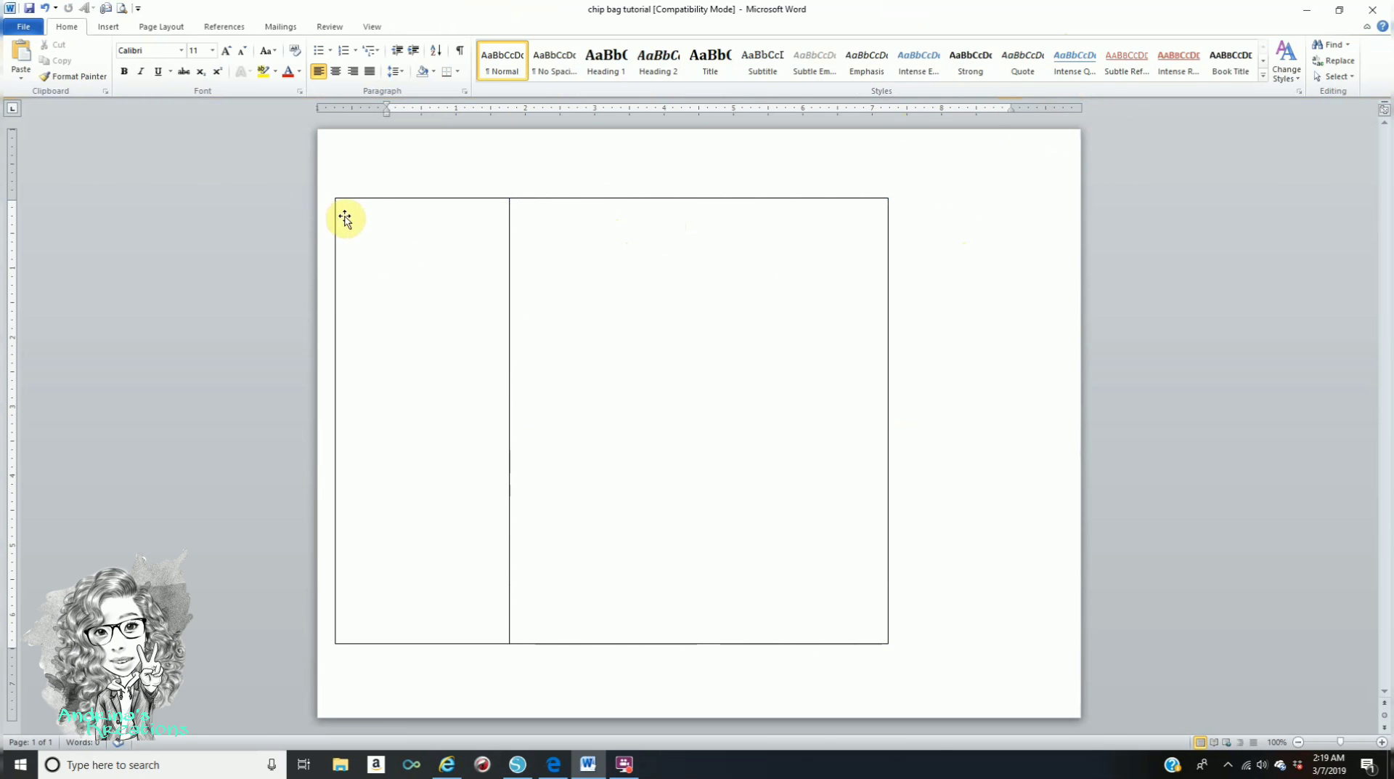
- Copy and paste the narrow rectangle, placing the duplicate flush against the wide rectangle's right edge with its top aligned
{"action": "left_click", "coordinate": [421, 200]}
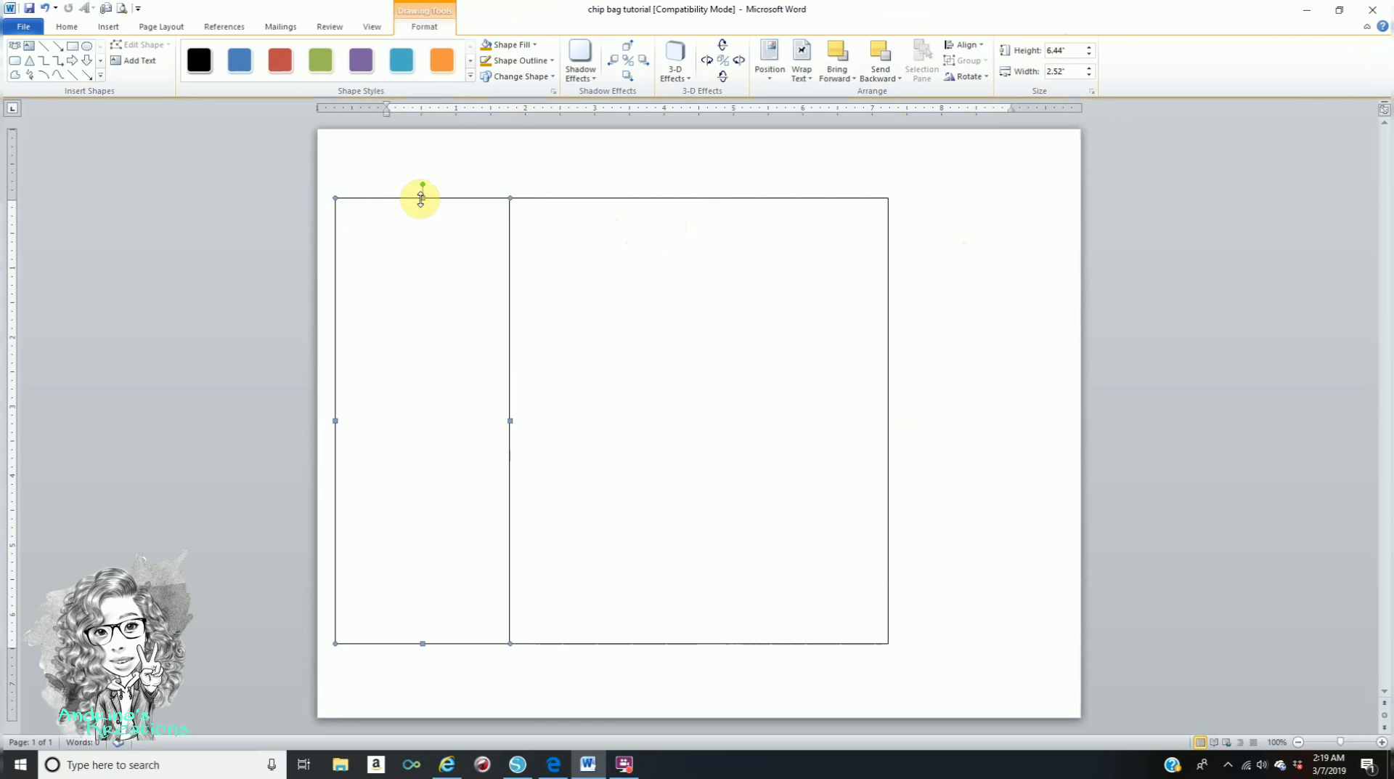
{"action": "right_click", "coordinate": [422, 202]}
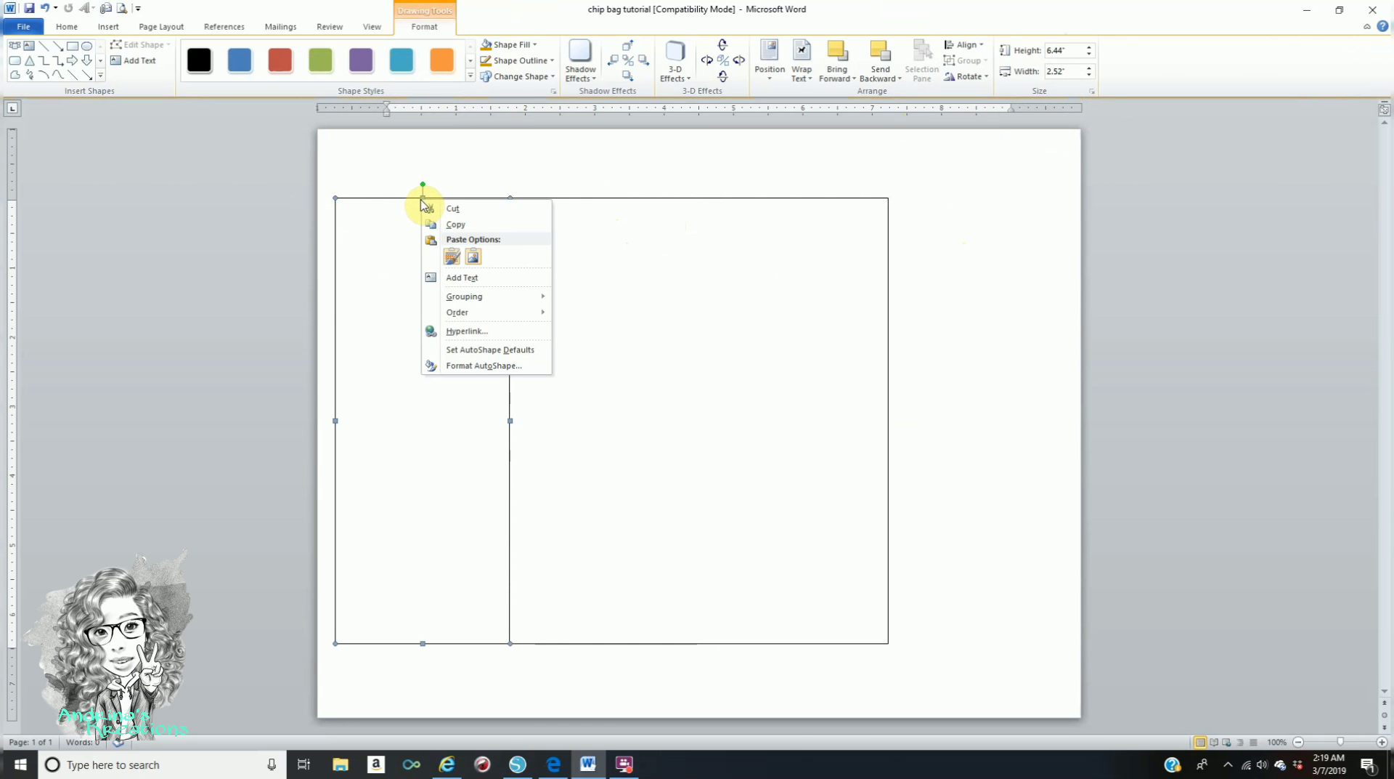
{"action": "left_click", "coordinate": [452, 225]}
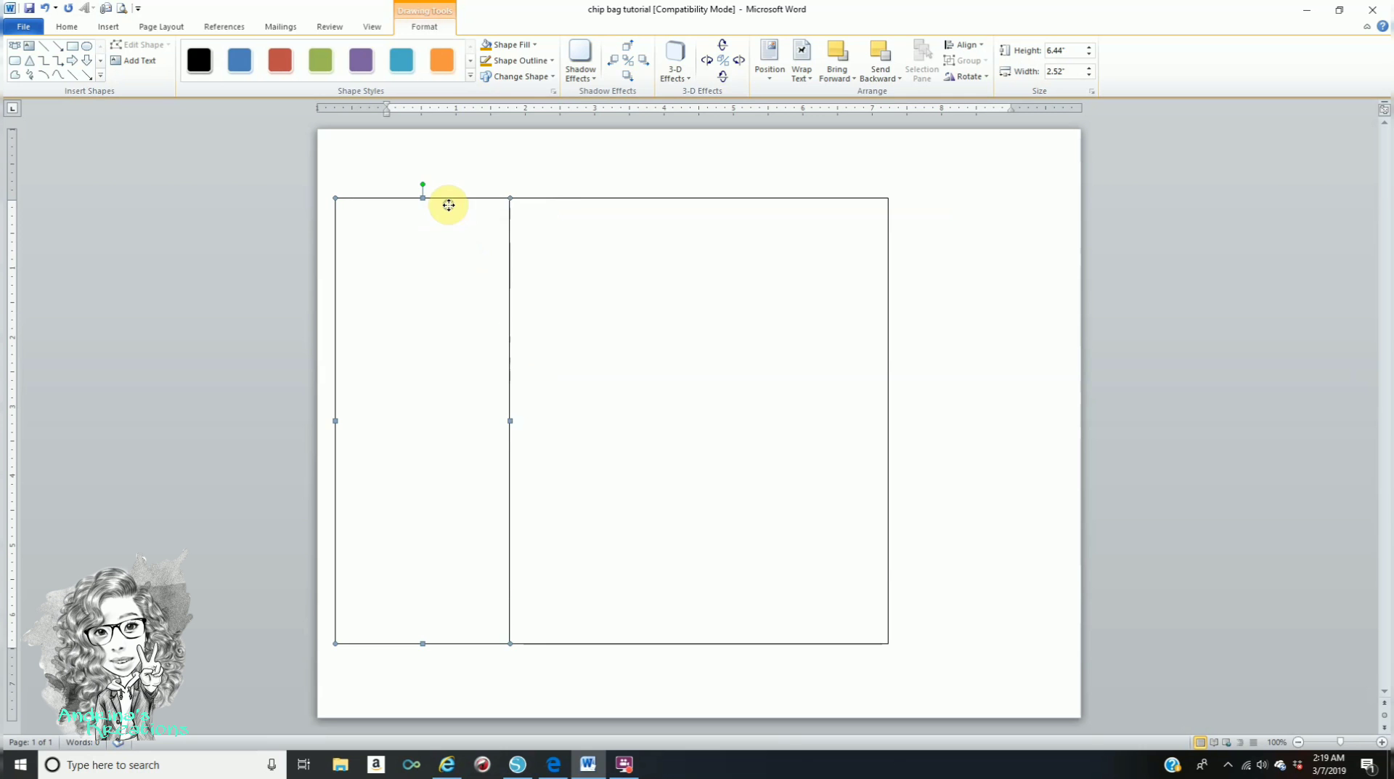
{"action": "right_click", "coordinate": [448, 205]}
{"action": "left_click", "coordinate": [480, 260]}
{"action": "left_click_drag", "start_coordinate": [490, 212], "coordinate": [1031, 194]}
{"action": "left_click", "coordinate": [375, 216]}
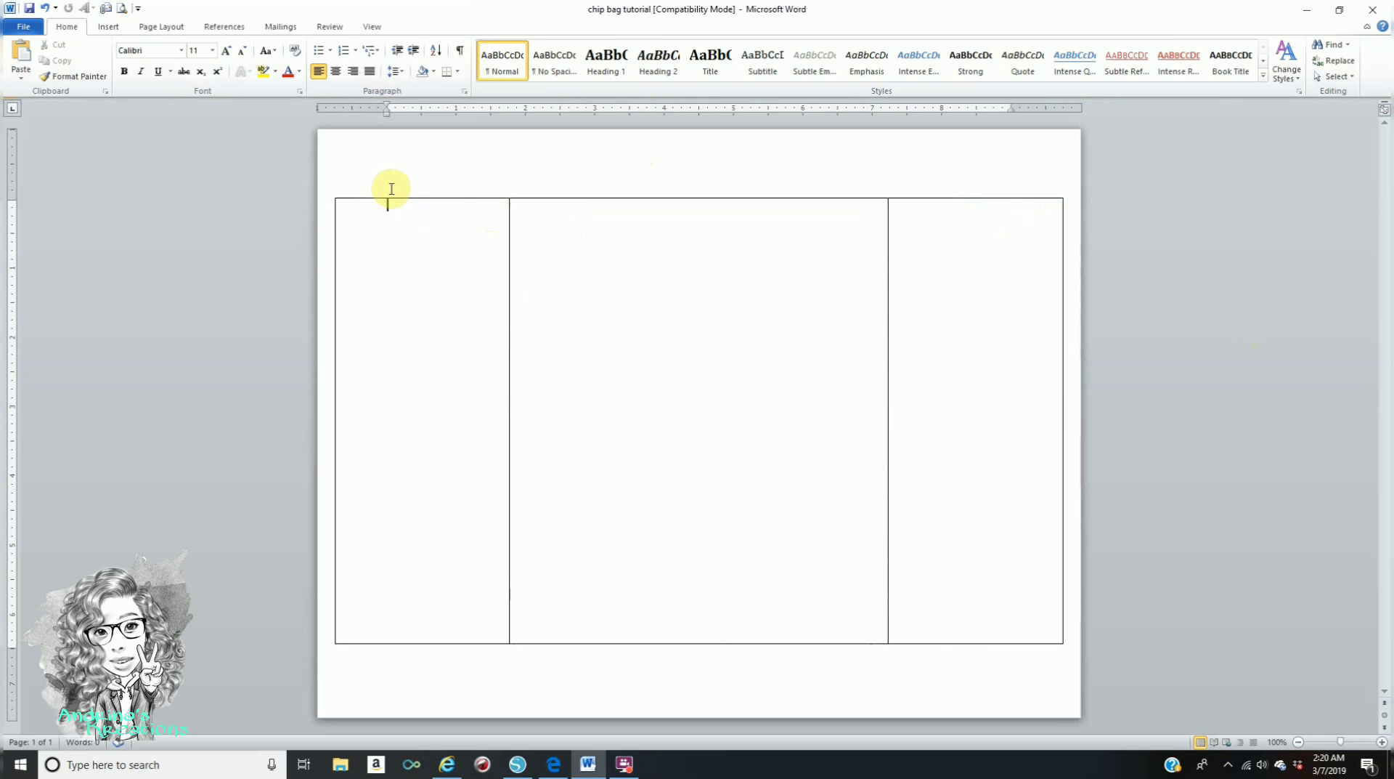
- Draw a rectangle about 0.46" high and 1.54" wide above the first narrow panel
{"action": "left_click", "coordinate": [109, 27]}
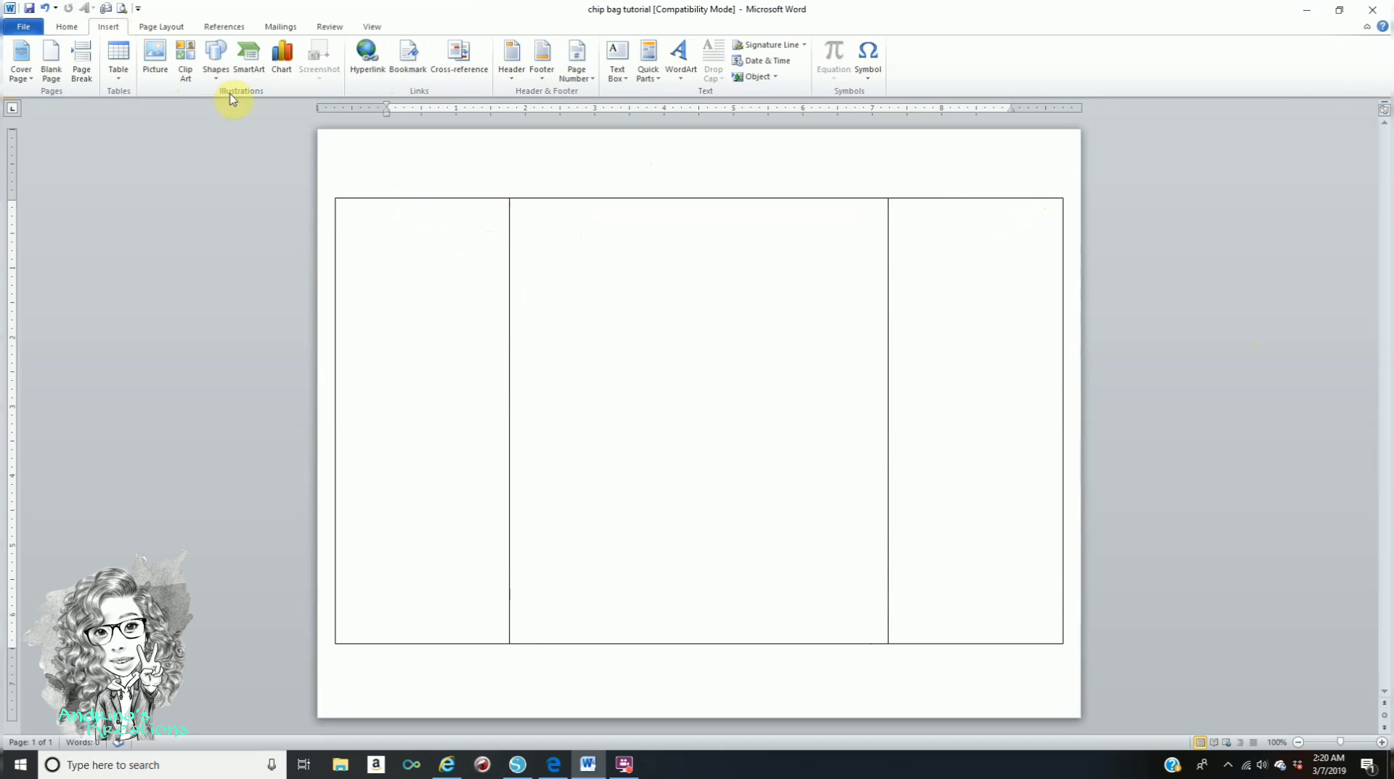
{"action": "left_click", "coordinate": [222, 58]}
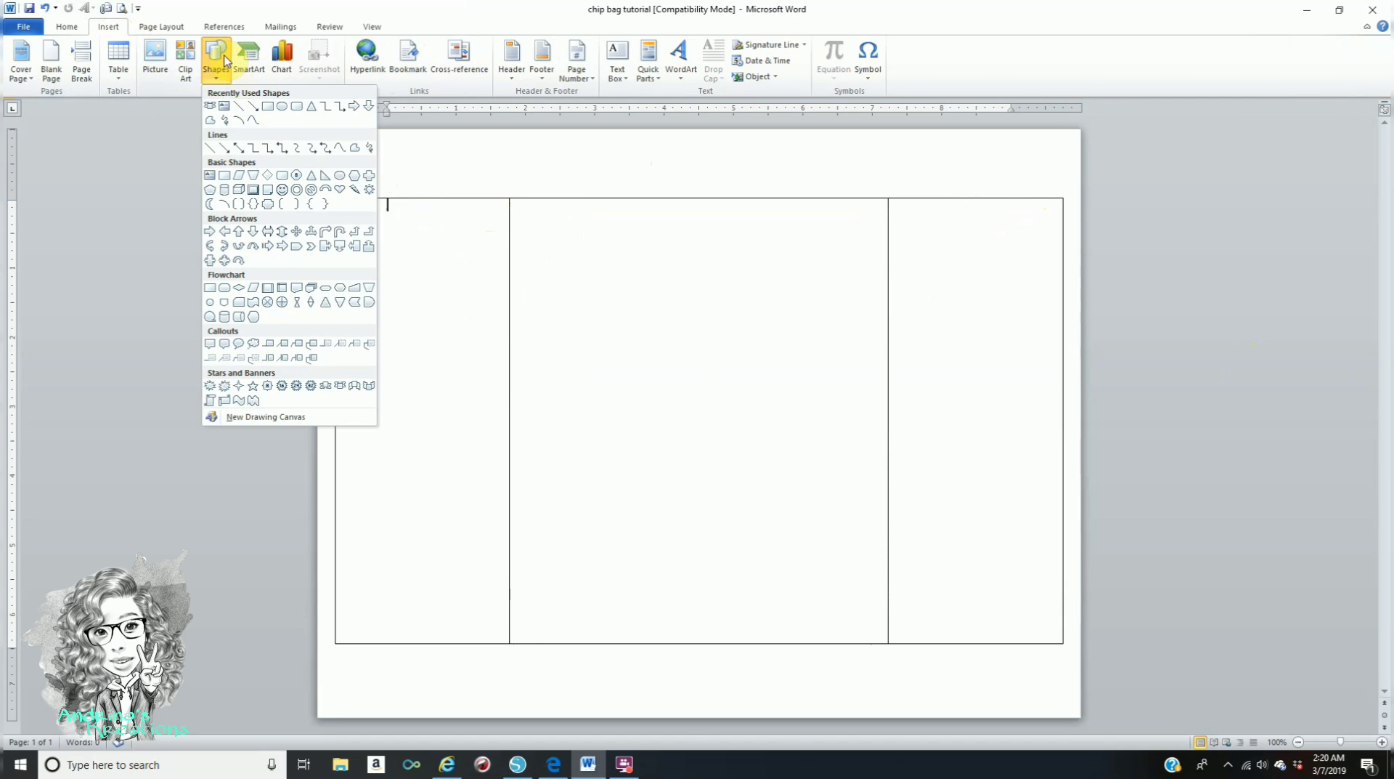
{"action": "left_click", "coordinate": [268, 106]}
{"action": "mouse_move", "coordinate": [362, 153]}
{"action": "left_mouse_down"}
{"action": "mouse_move", "coordinate": [392, 177]}
{"action": "mouse_move", "coordinate": [469, 185]}
{"action": "left_mouse_up"}
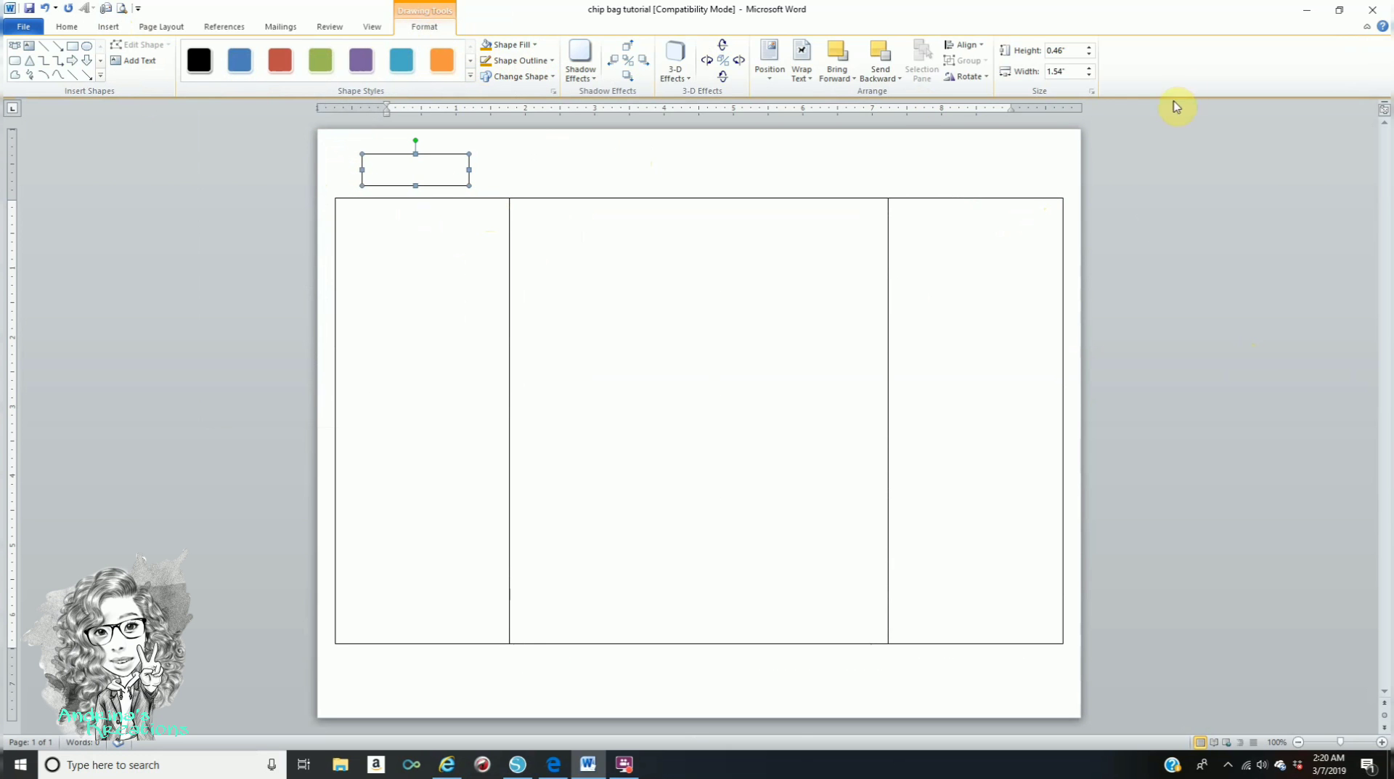
- Size the new rectangle to 0.67" high by 10.49" wide and move it flush along the top edge of the three panels
{"action": "left_click", "coordinate": [1069, 51]}
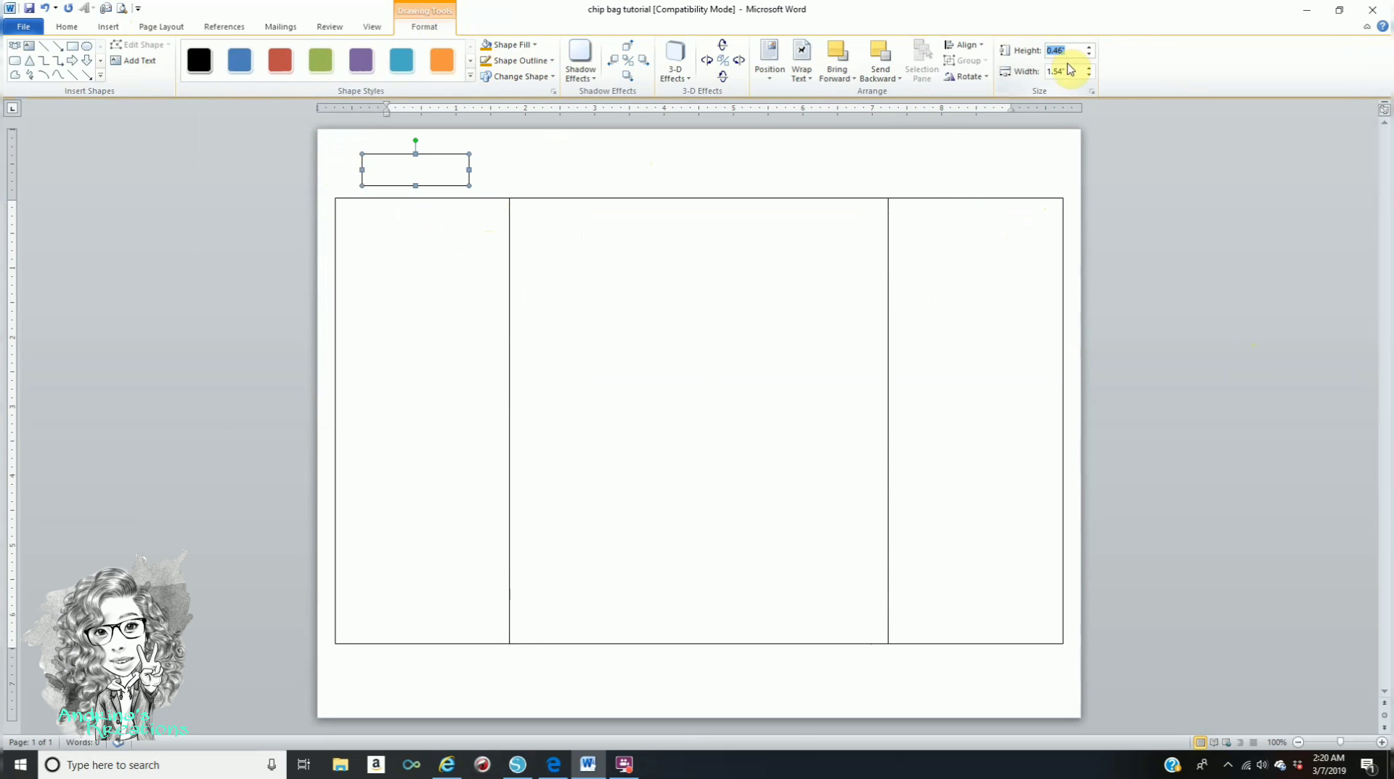
{"action": "type", "text": "0"}
{"action": "key", "text": "Return"}
{"action": "left_click", "coordinate": [1070, 74]}
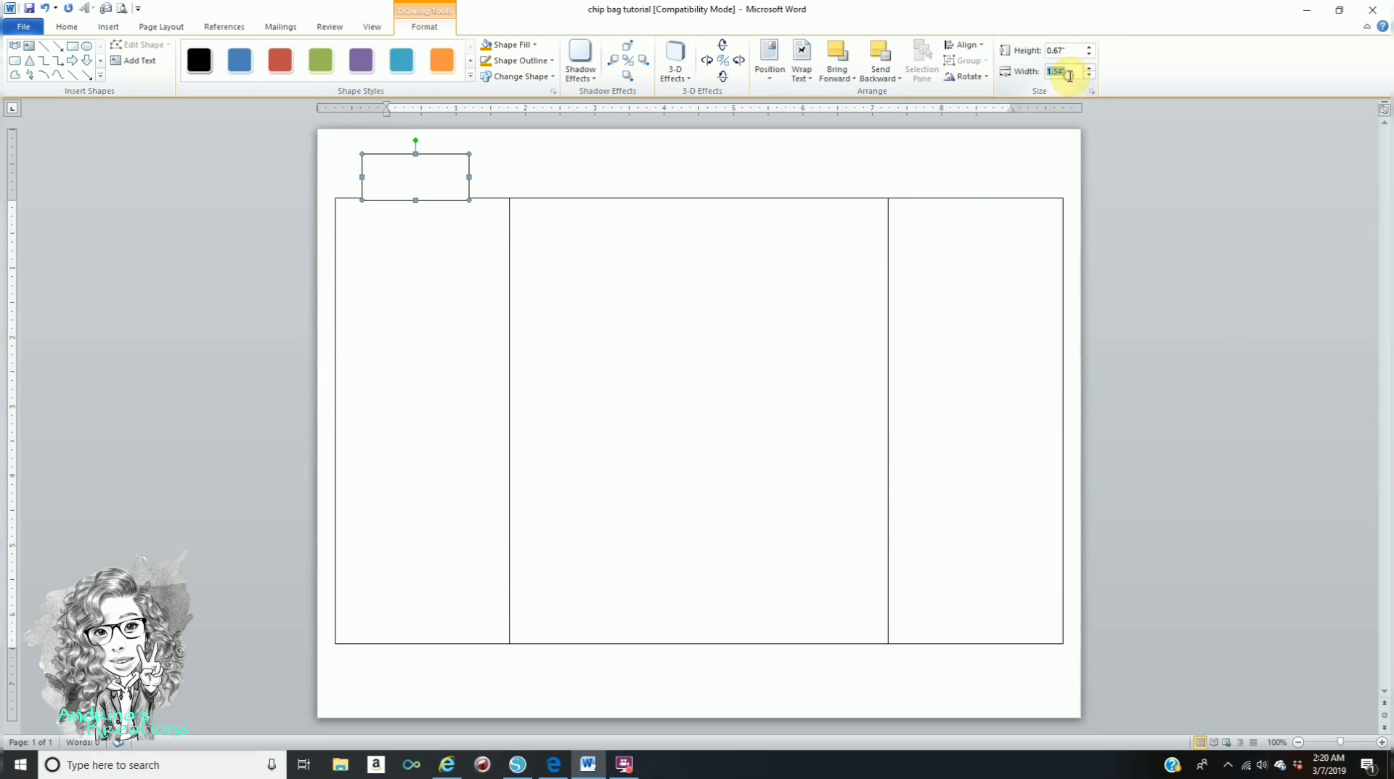
{"action": "type", "text": "10.49"}
{"action": "key", "text": "Return"}
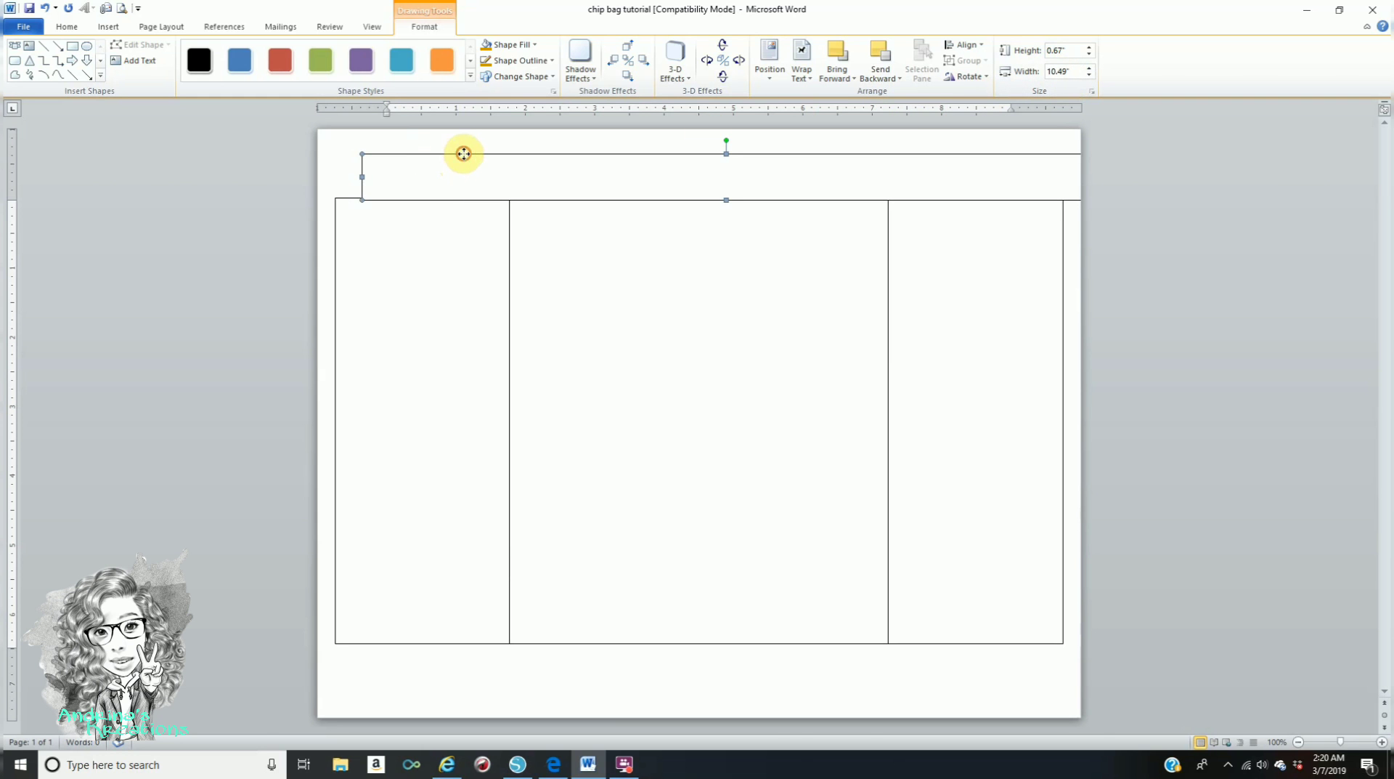
{"action": "left_click_drag", "start_coordinate": [442, 151], "coordinate": [439, 151]}
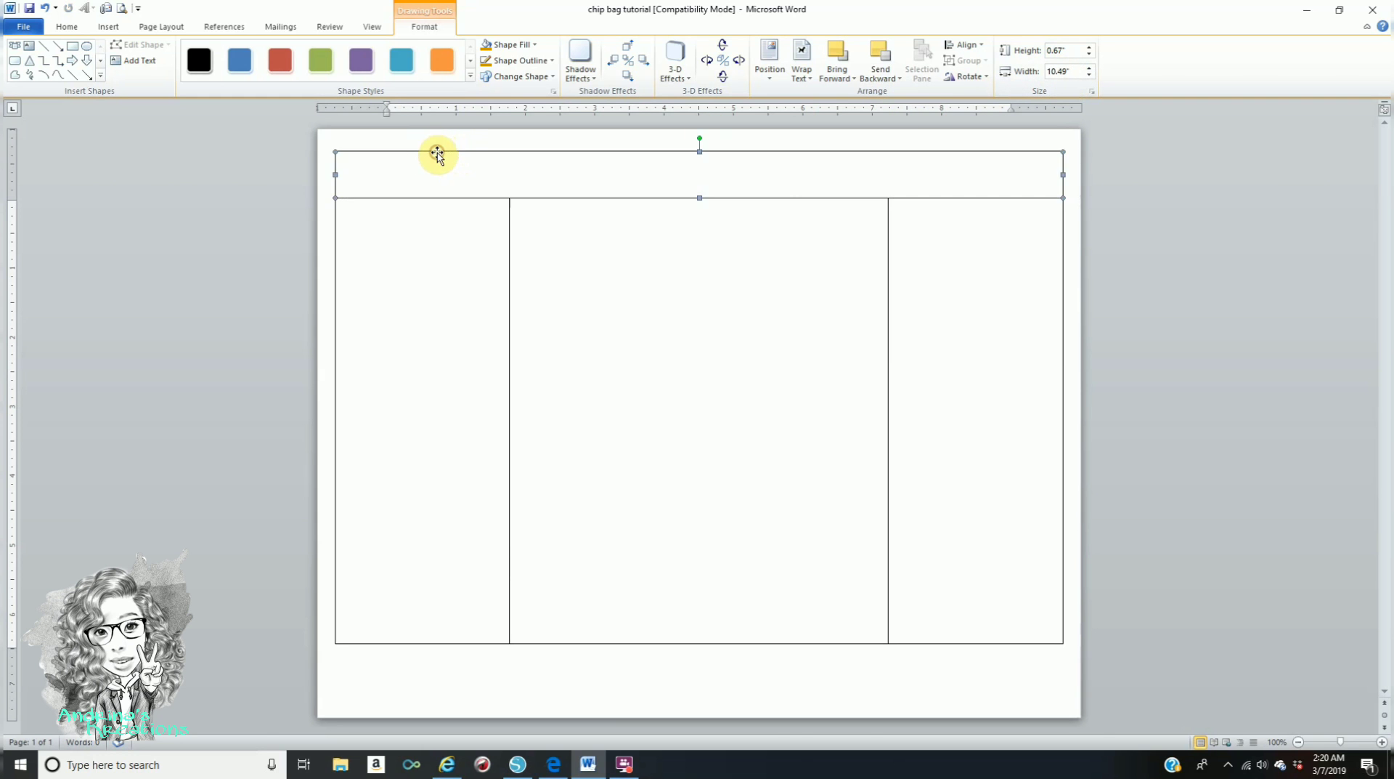
- Copy and paste the top strip, placing the duplicate flush along the bottom edge of the three panels
{"action": "right_click", "coordinate": [493, 151]}
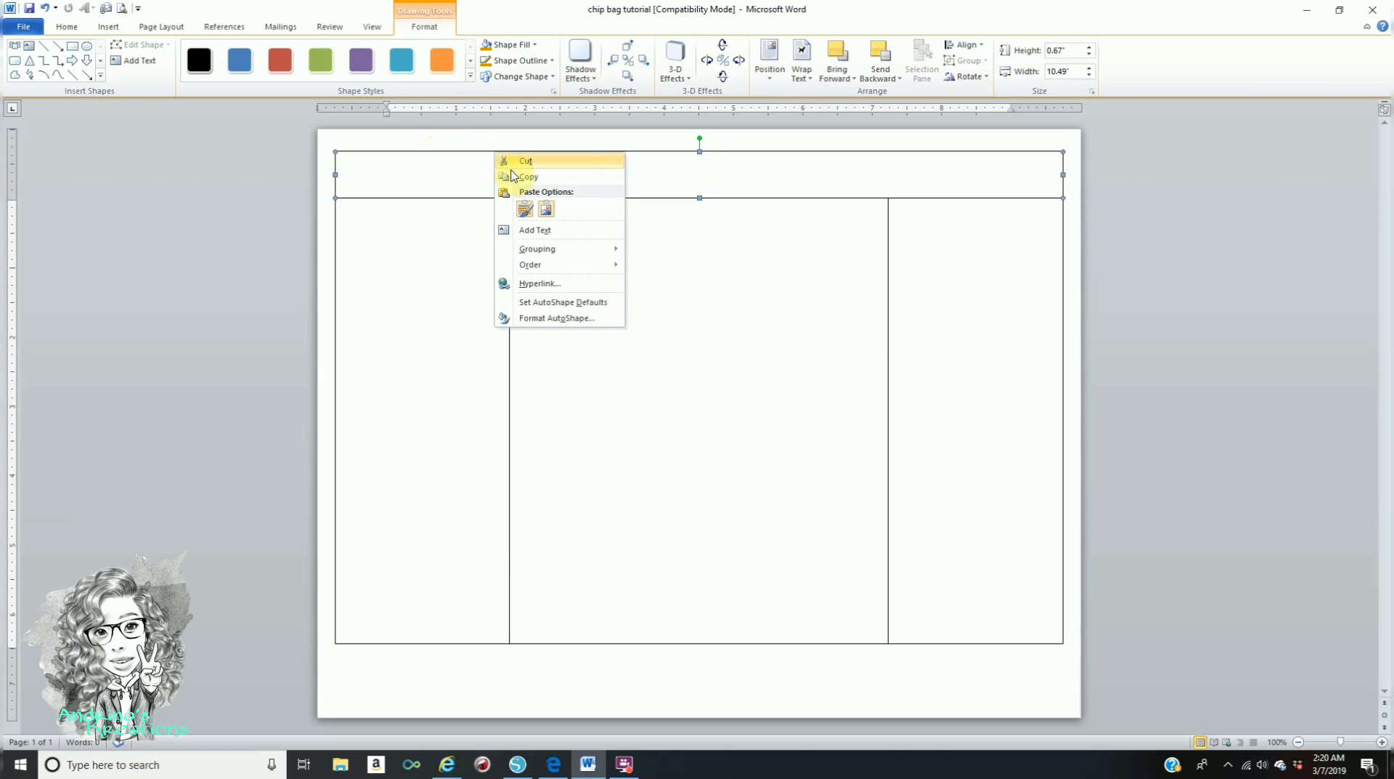
{"action": "left_click", "coordinate": [512, 173]}
{"action": "right_click", "coordinate": [513, 151]}
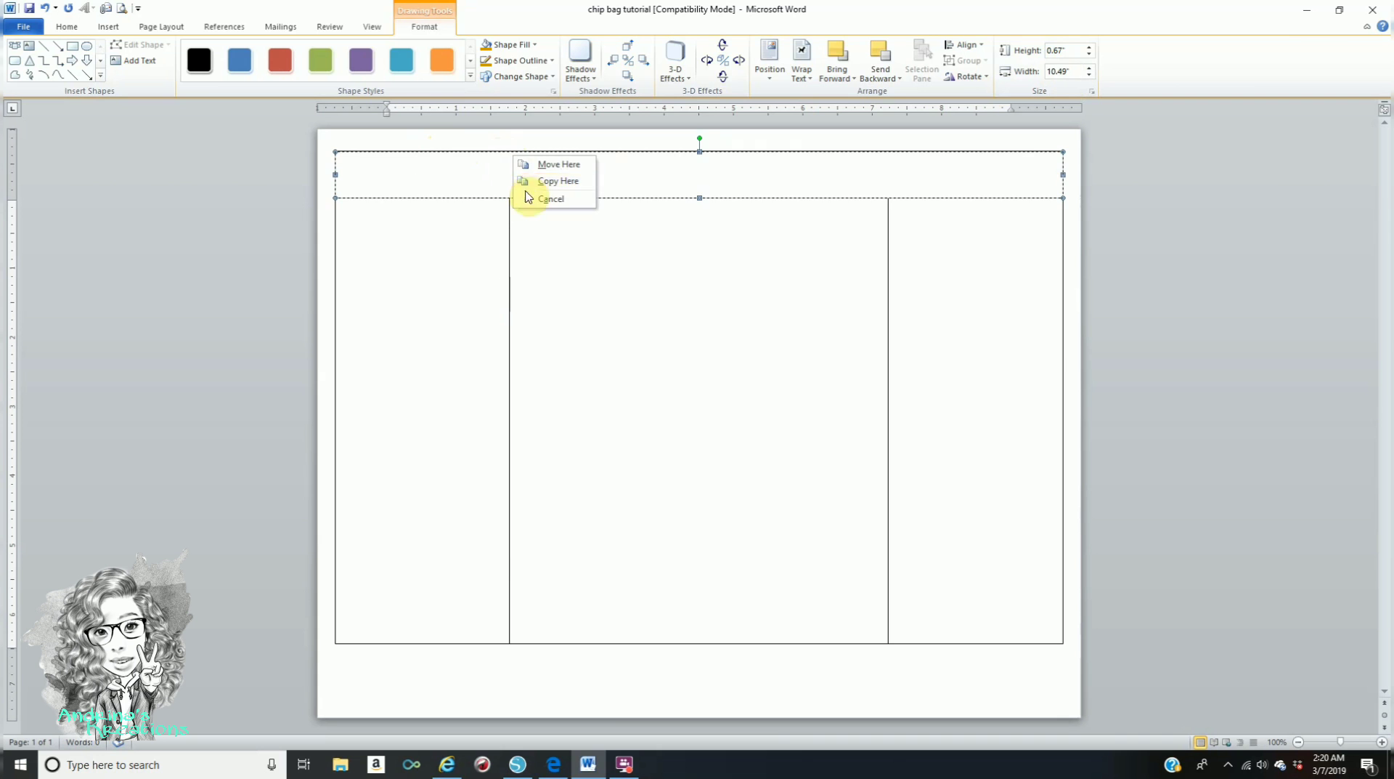
{"action": "left_click", "coordinate": [476, 148]}
{"action": "right_click", "coordinate": [476, 148]}
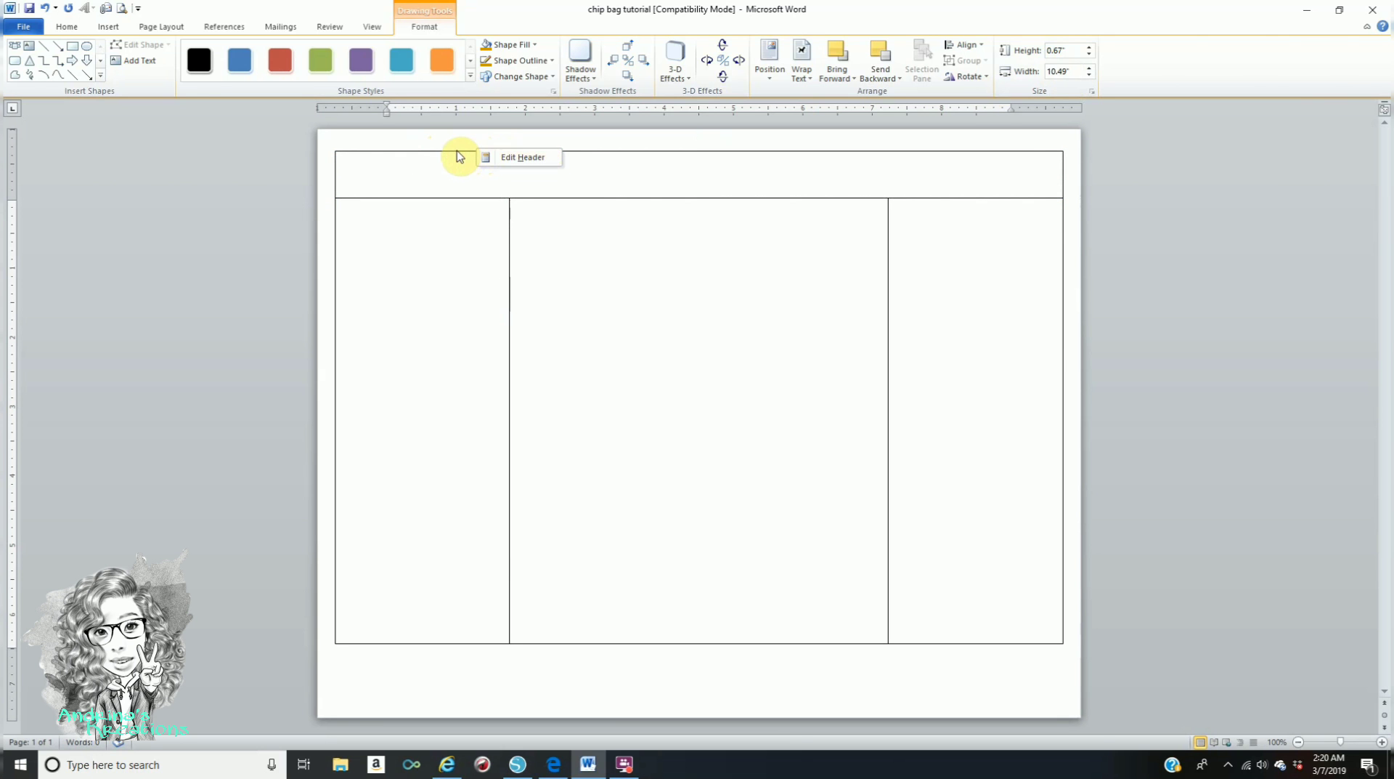
{"action": "left_click", "coordinate": [458, 153]}
{"action": "left_click", "coordinate": [458, 154]}
{"action": "right_click", "coordinate": [460, 156]}
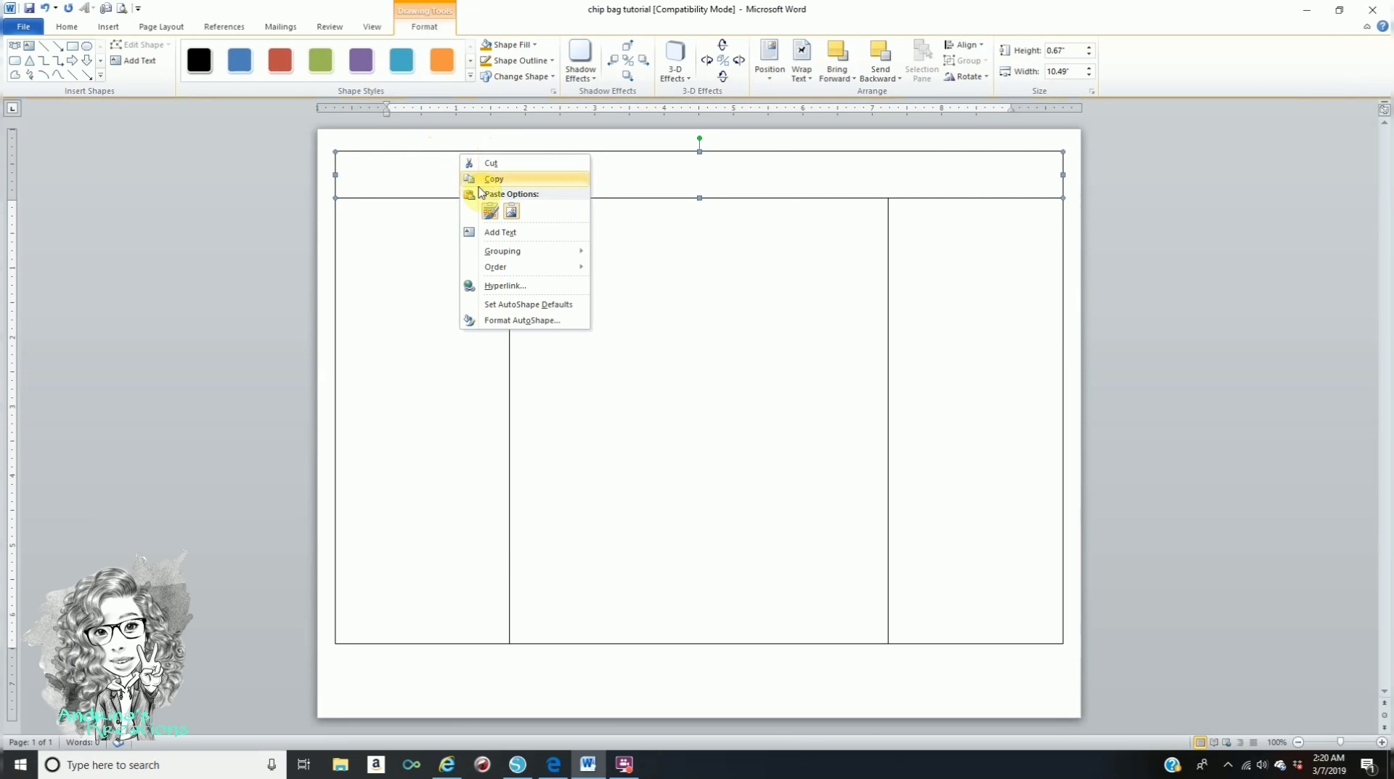
{"action": "left_click", "coordinate": [491, 211]}
{"action": "left_click_drag", "start_coordinate": [485, 162], "coordinate": [469, 645]}
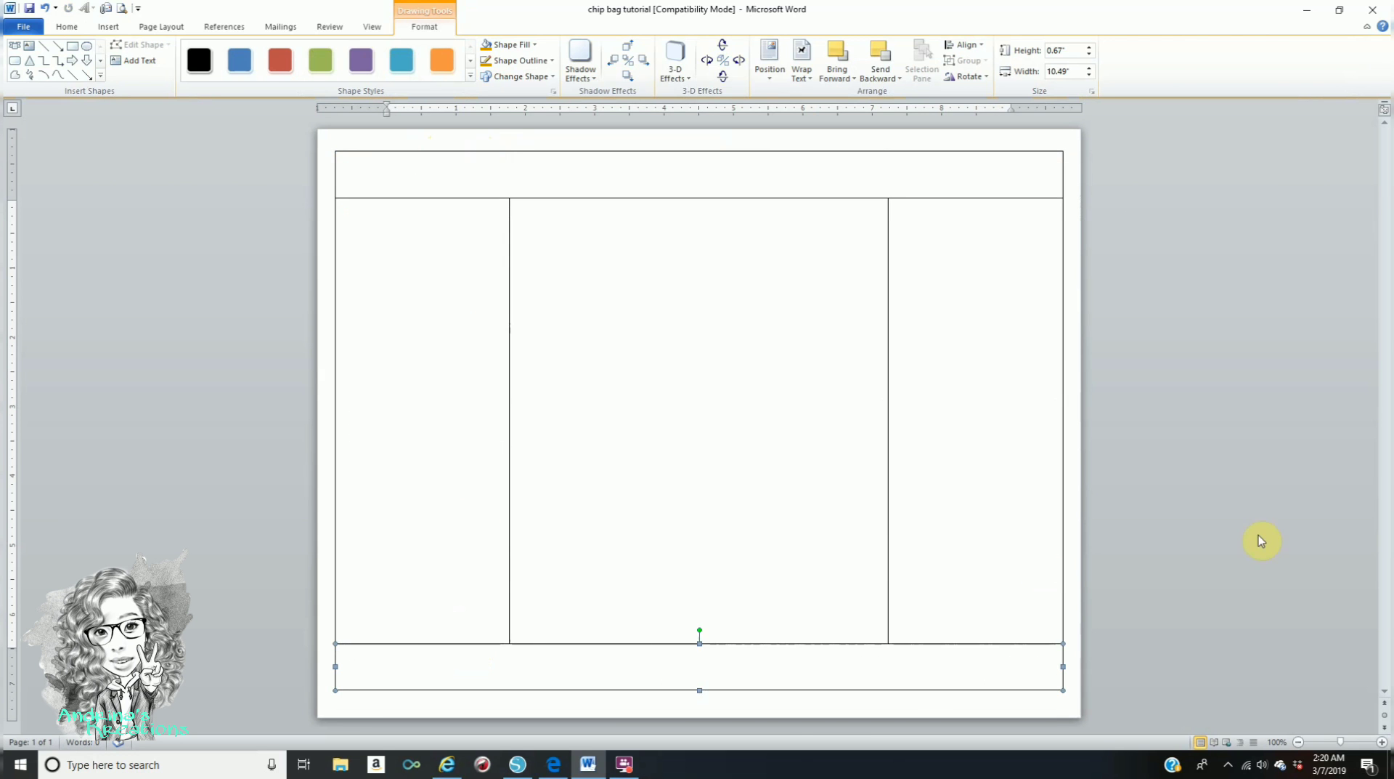
{"action": "left_click", "coordinate": [1160, 488]}
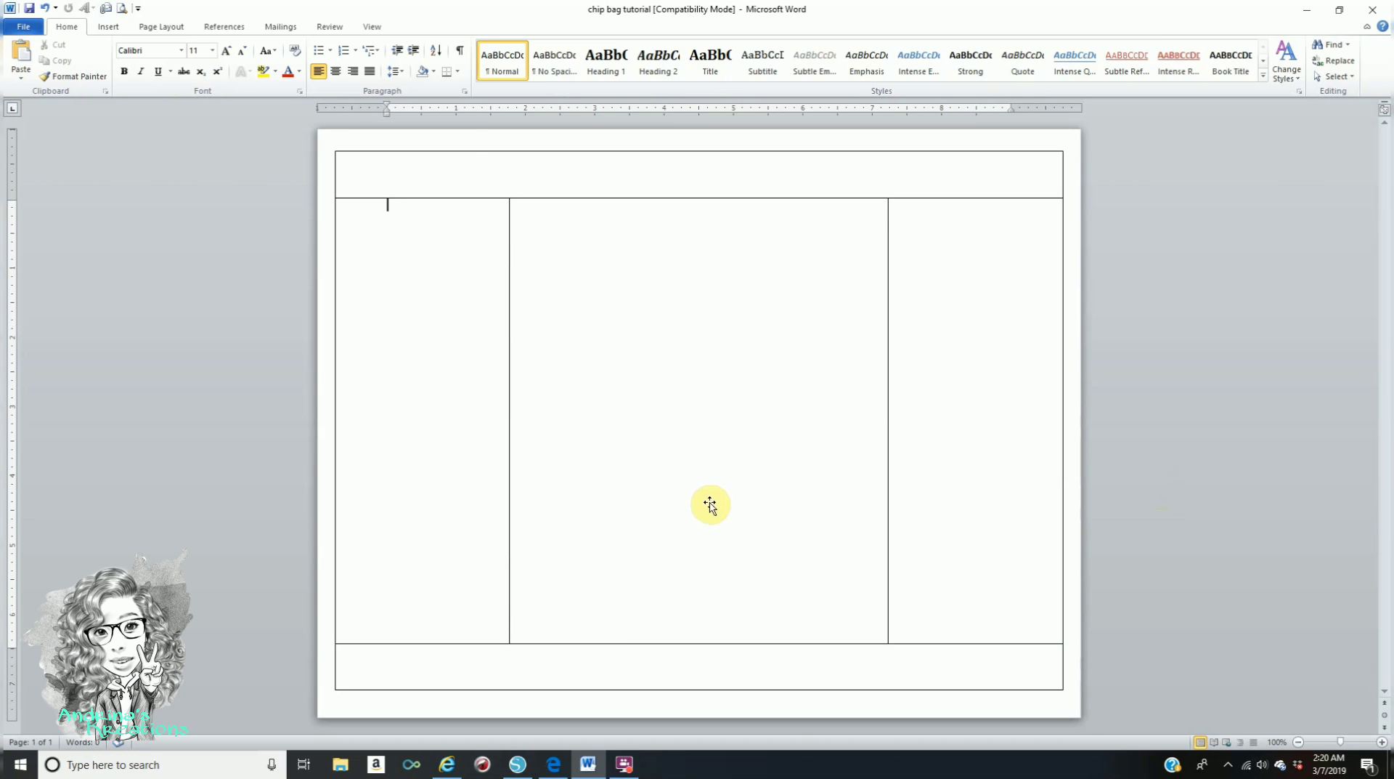
- Fill the top strip with a dark gold from the standard color palette
{"action": "left_click", "coordinate": [477, 152]}
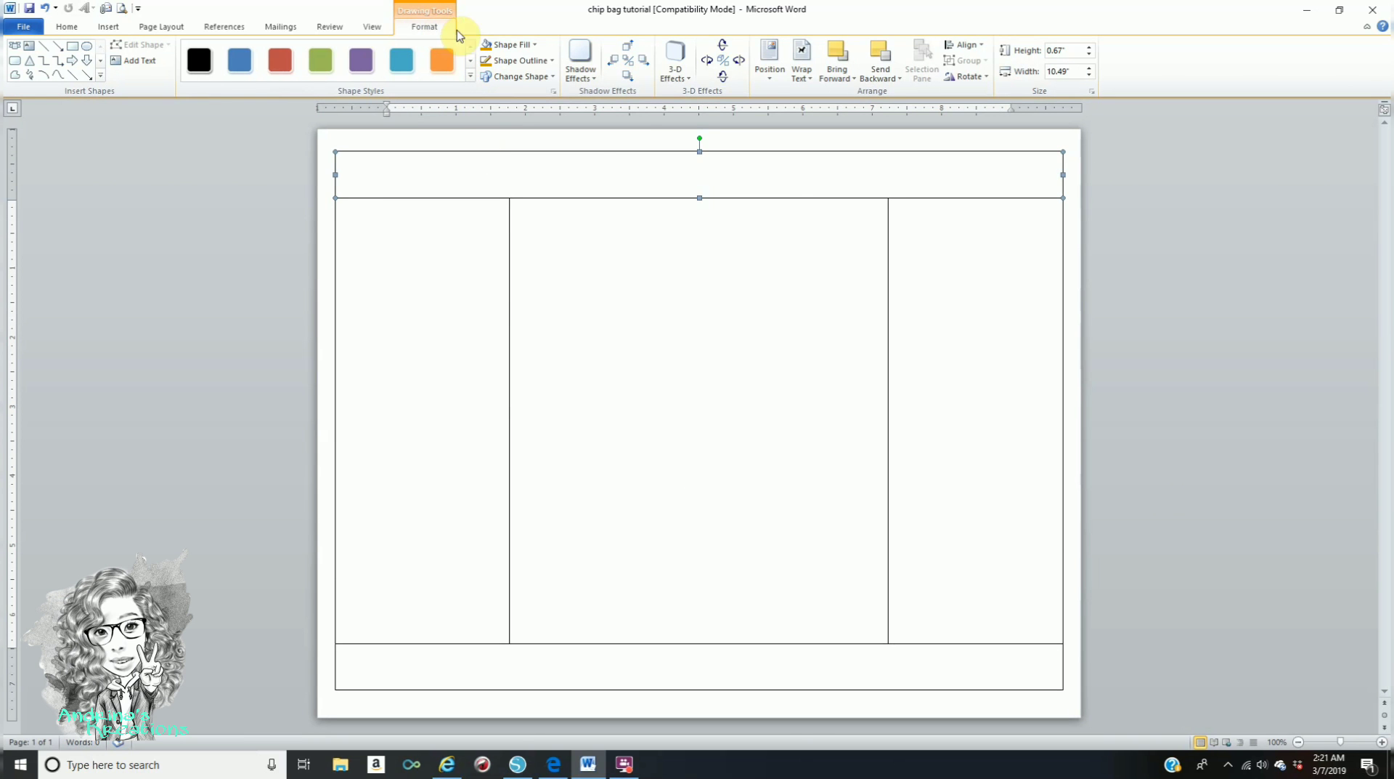
{"action": "left_click", "coordinate": [513, 46]}
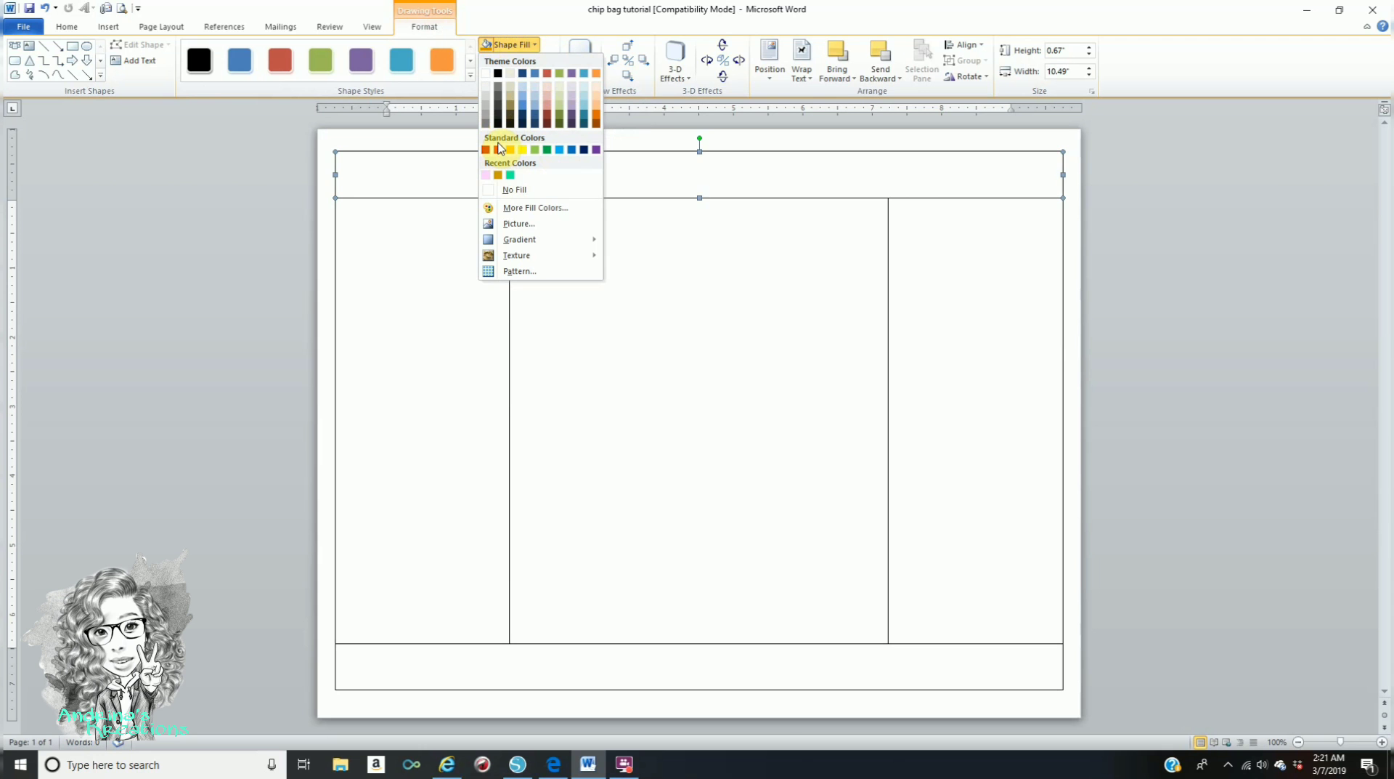
{"action": "left_click", "coordinate": [536, 208]}
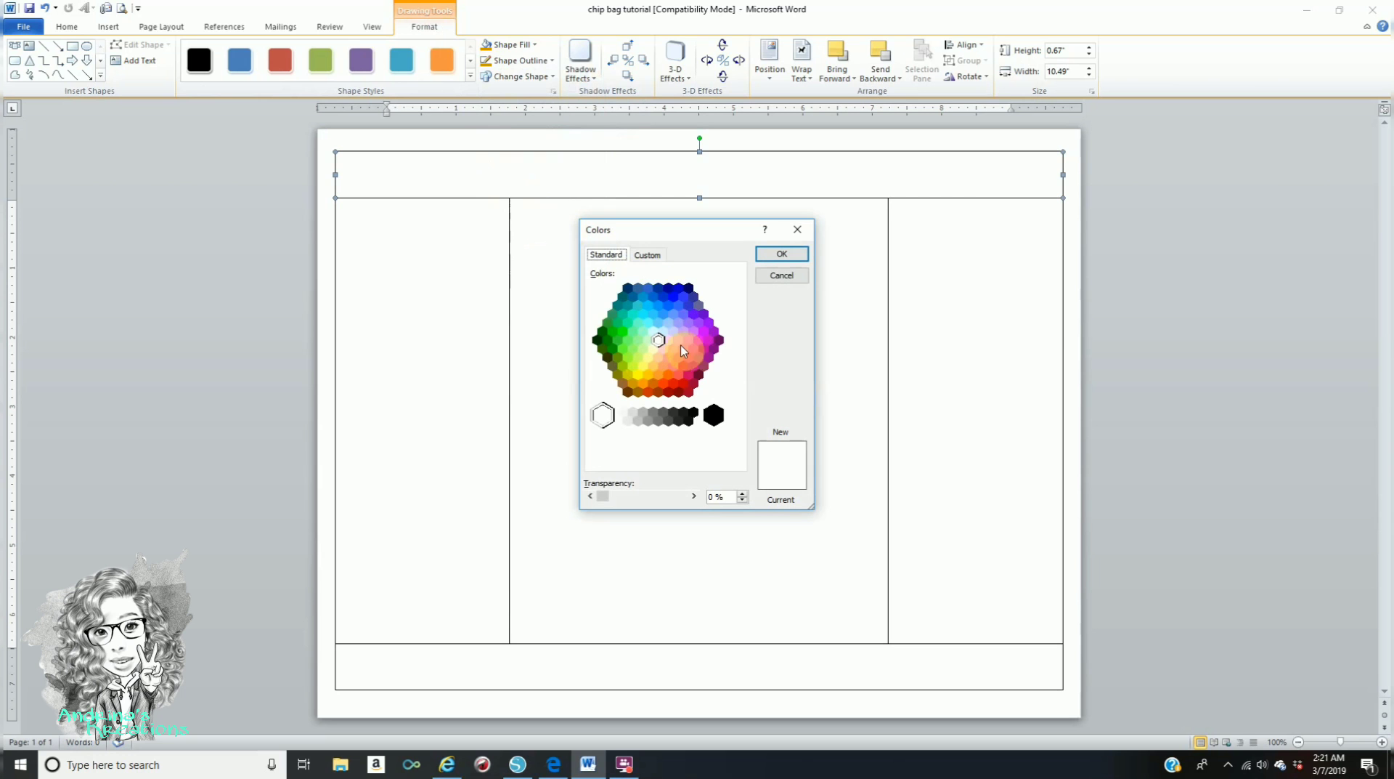
{"action": "left_click", "coordinate": [668, 248]}
{"action": "left_click", "coordinate": [652, 255]}
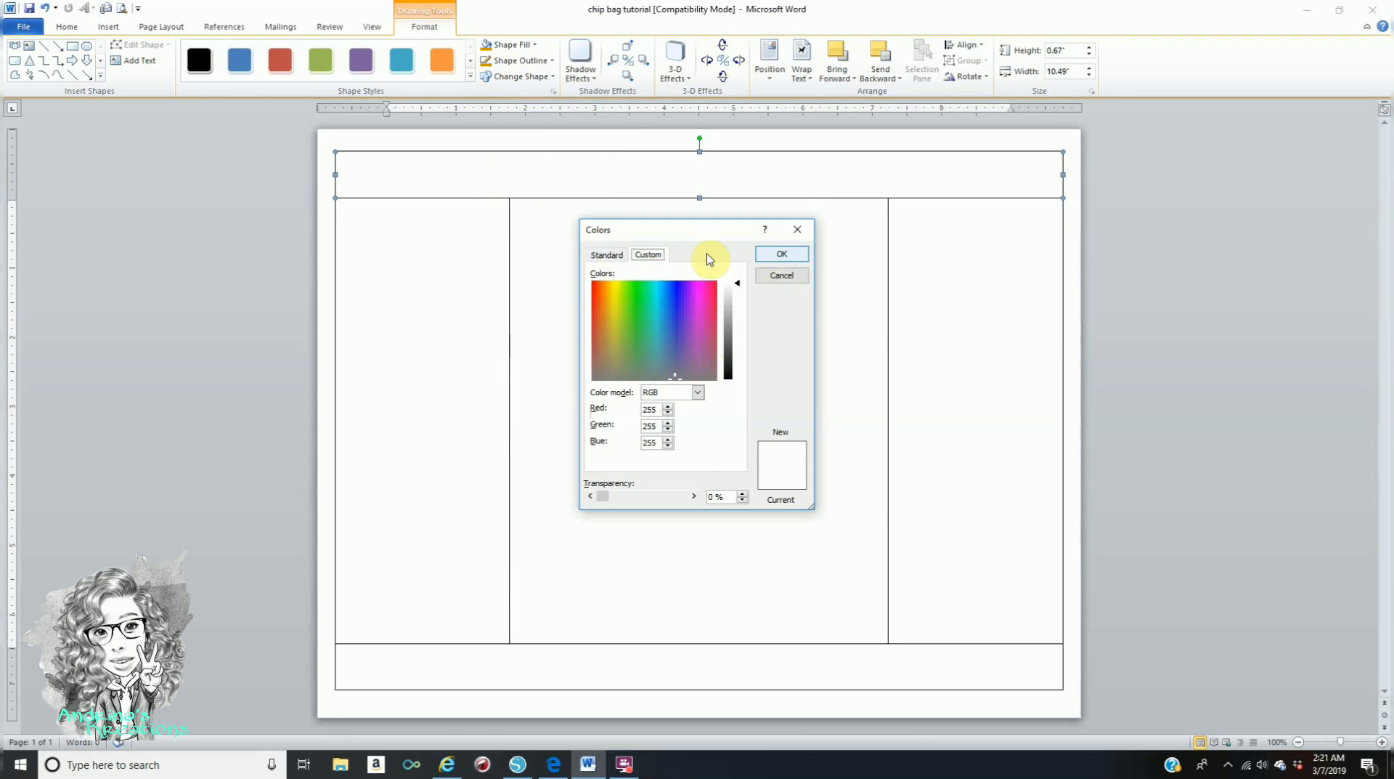
{"action": "left_click", "coordinate": [621, 258]}
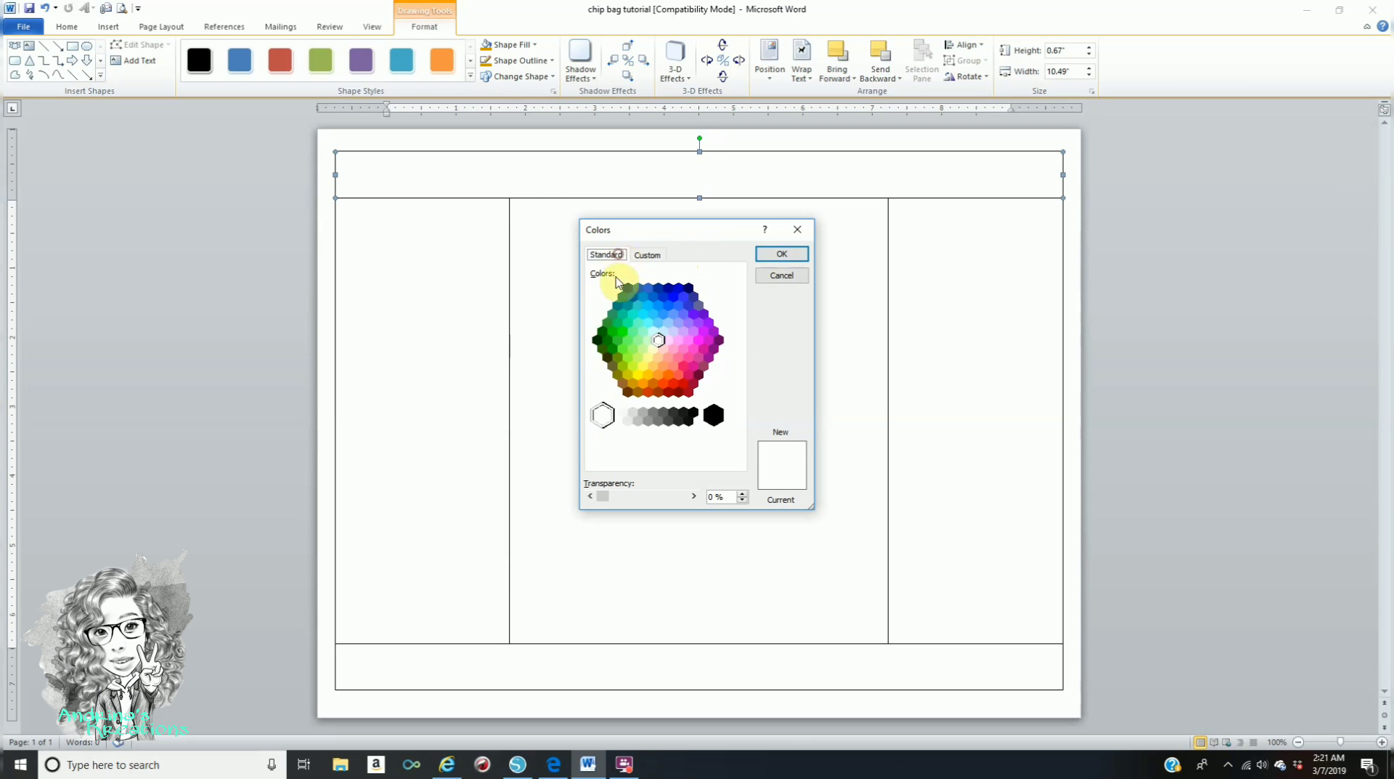
{"action": "left_click", "coordinate": [634, 385]}
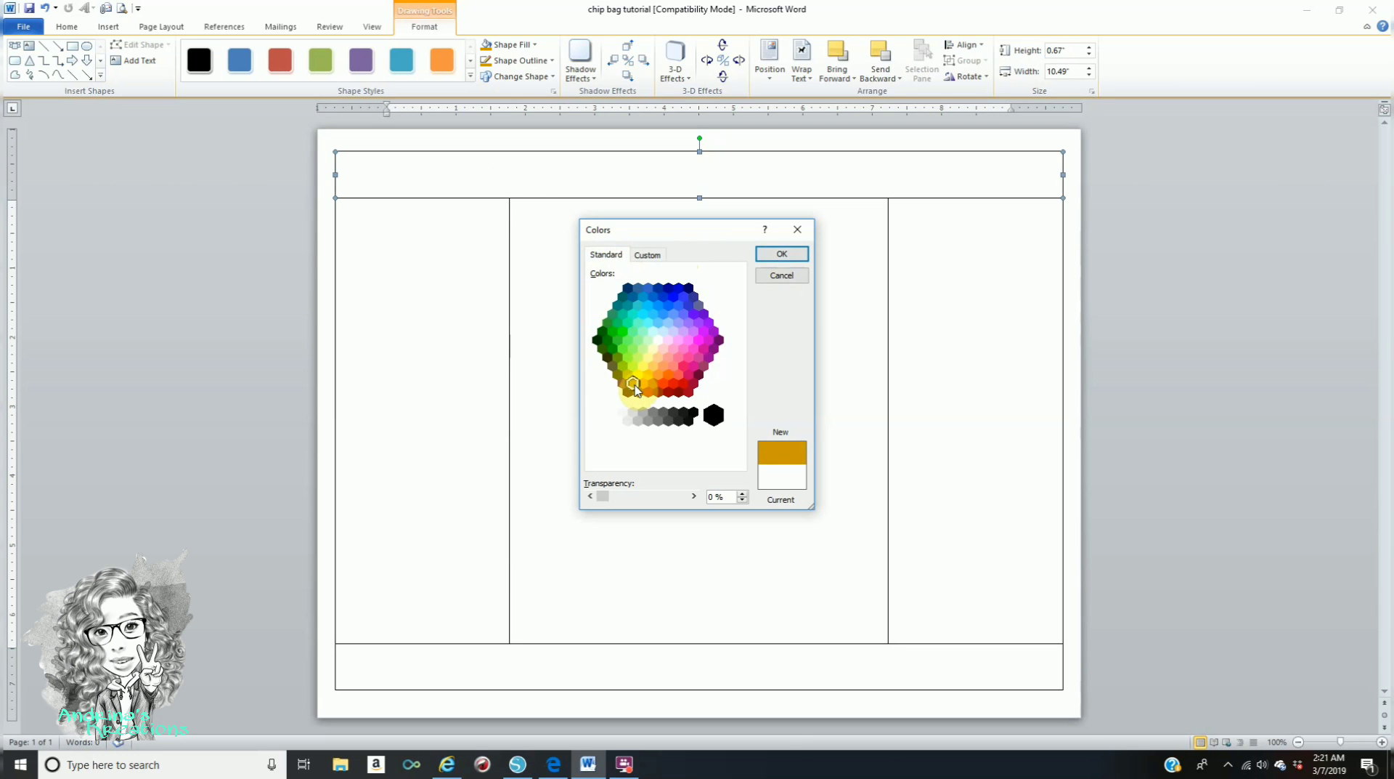
{"action": "left_click", "coordinate": [774, 265]}
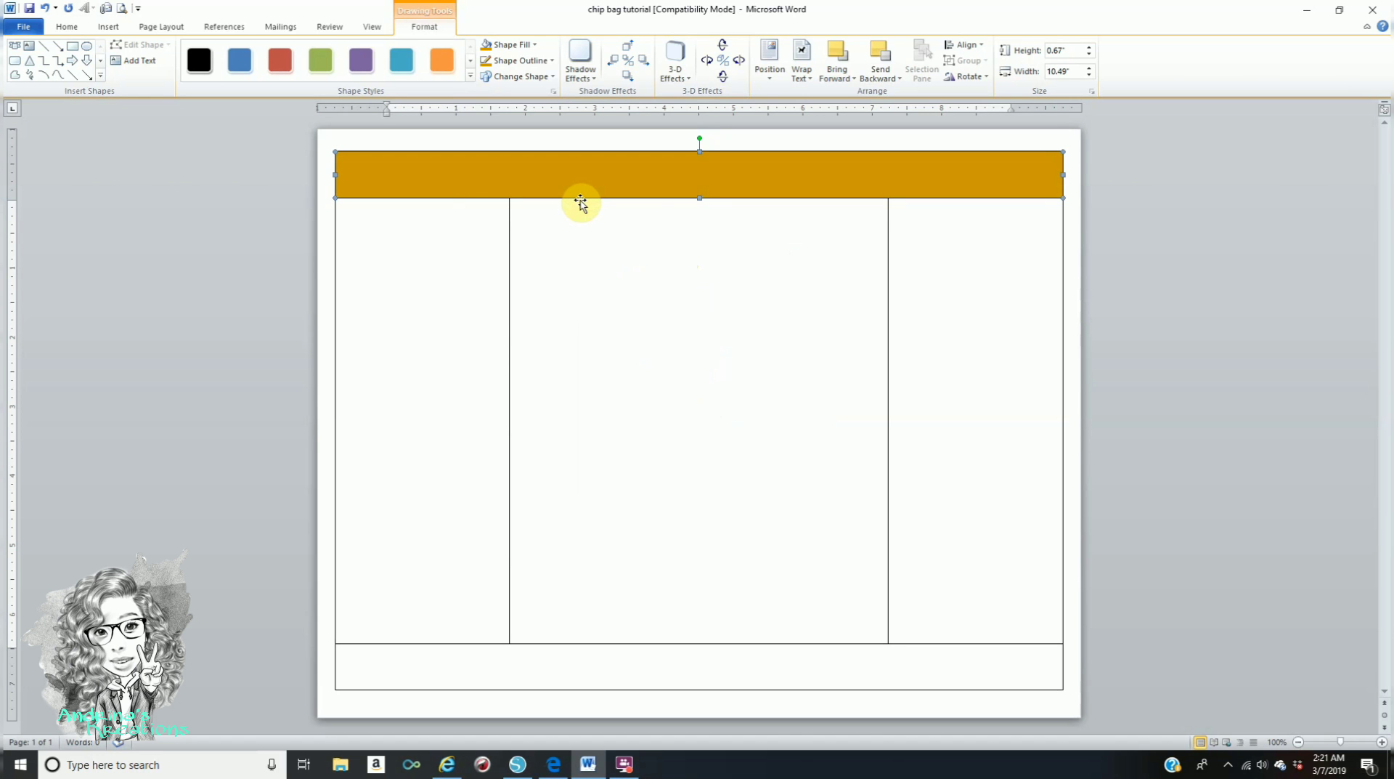
{"action": "left_click", "coordinate": [1153, 245]}
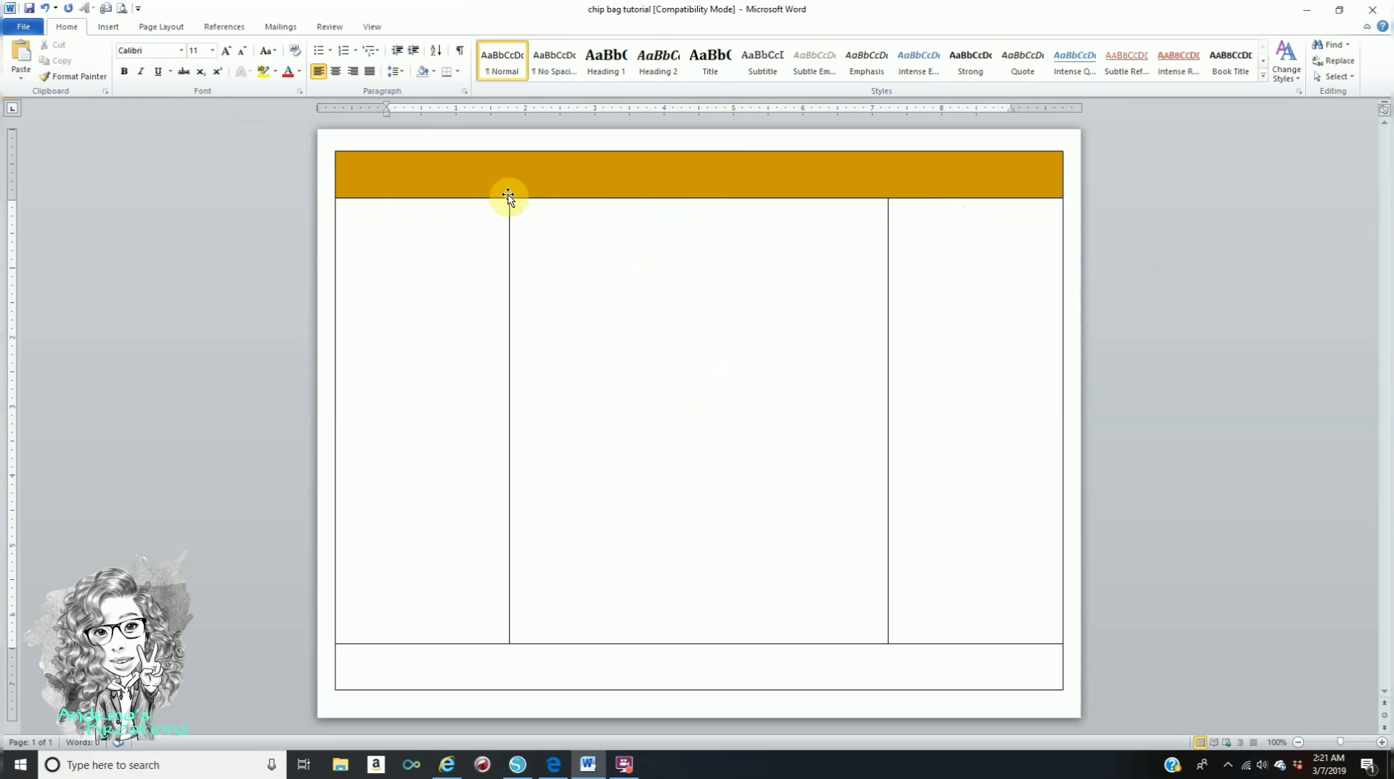
- Remove the outline from the gold top strip
{"action": "left_click", "coordinate": [586, 177]}
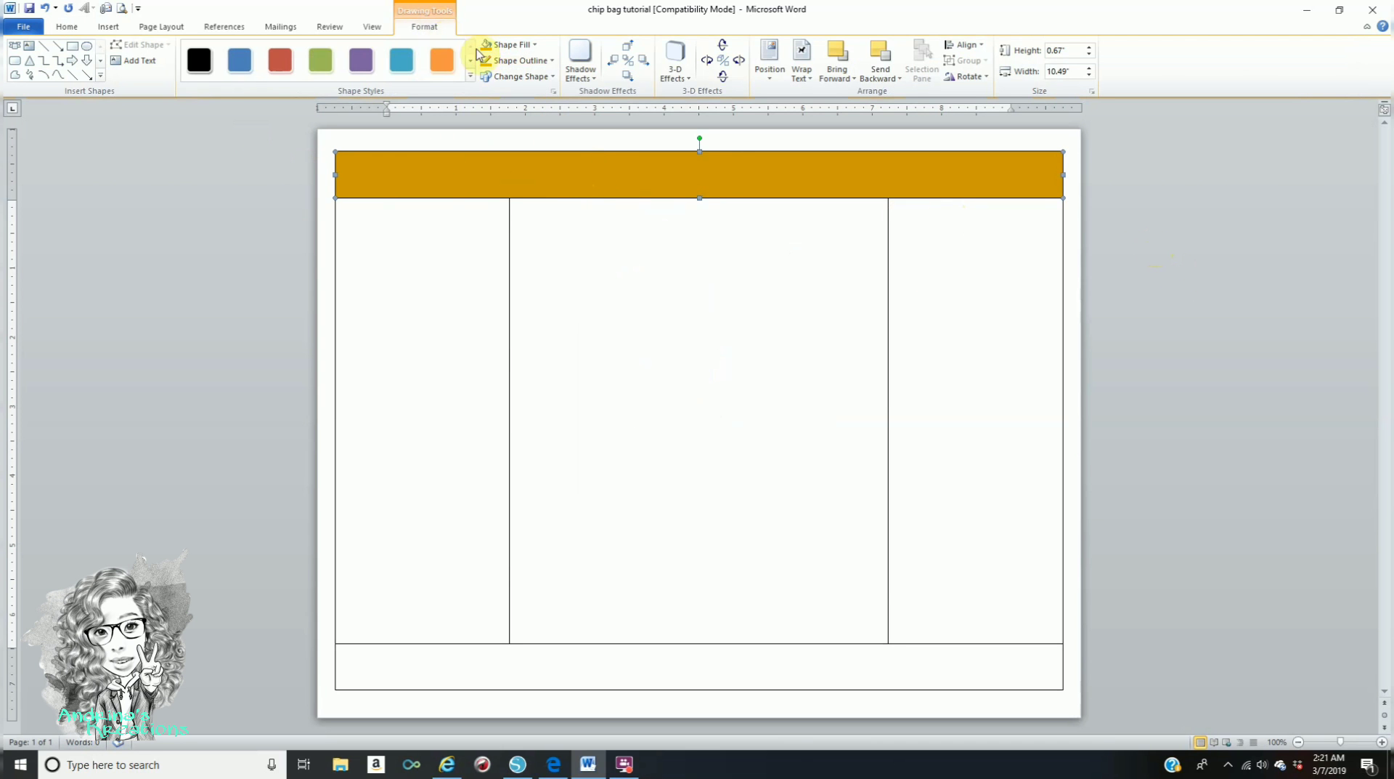
{"action": "left_click", "coordinate": [512, 60]}
{"action": "left_click", "coordinate": [485, 204]}
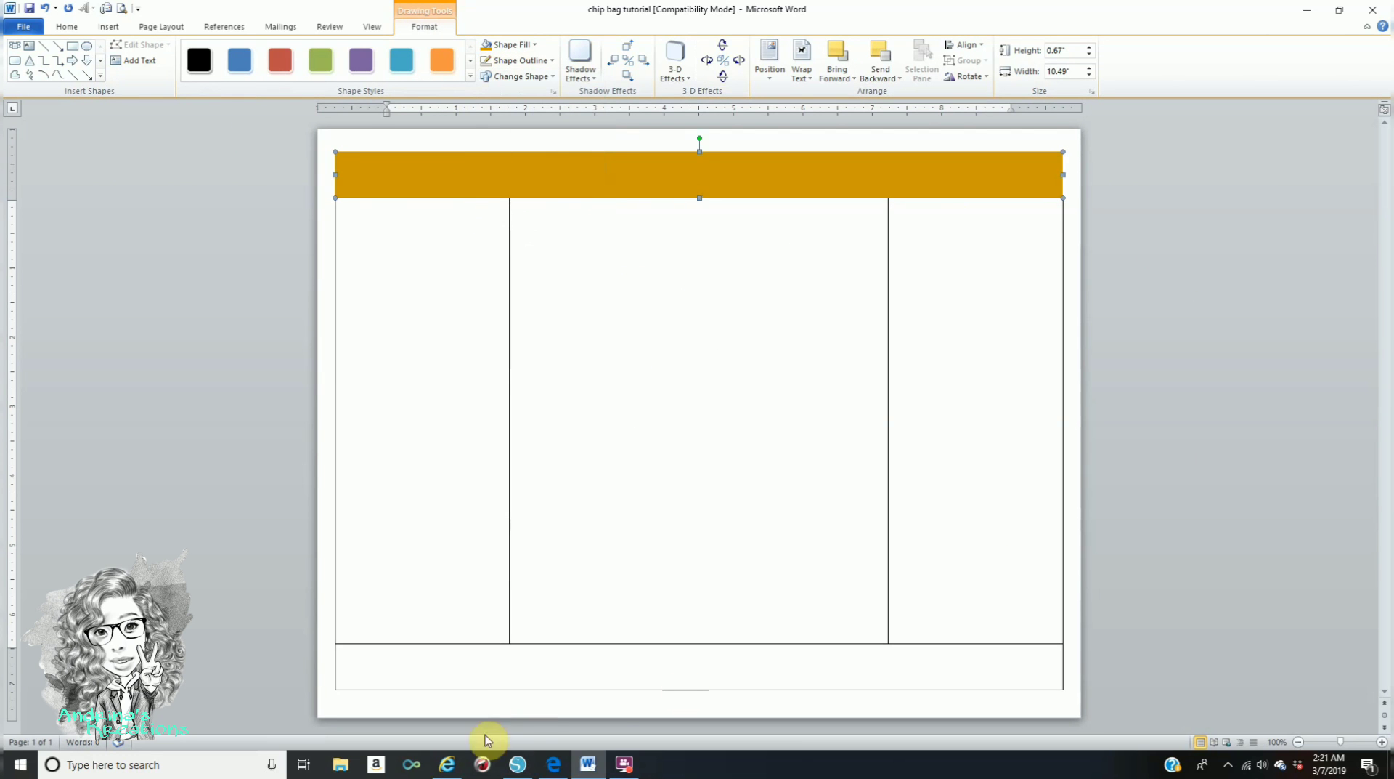
- Fill the bottom strip with the same recently used dark gold and remove its outline
{"action": "left_click", "coordinate": [472, 687]}
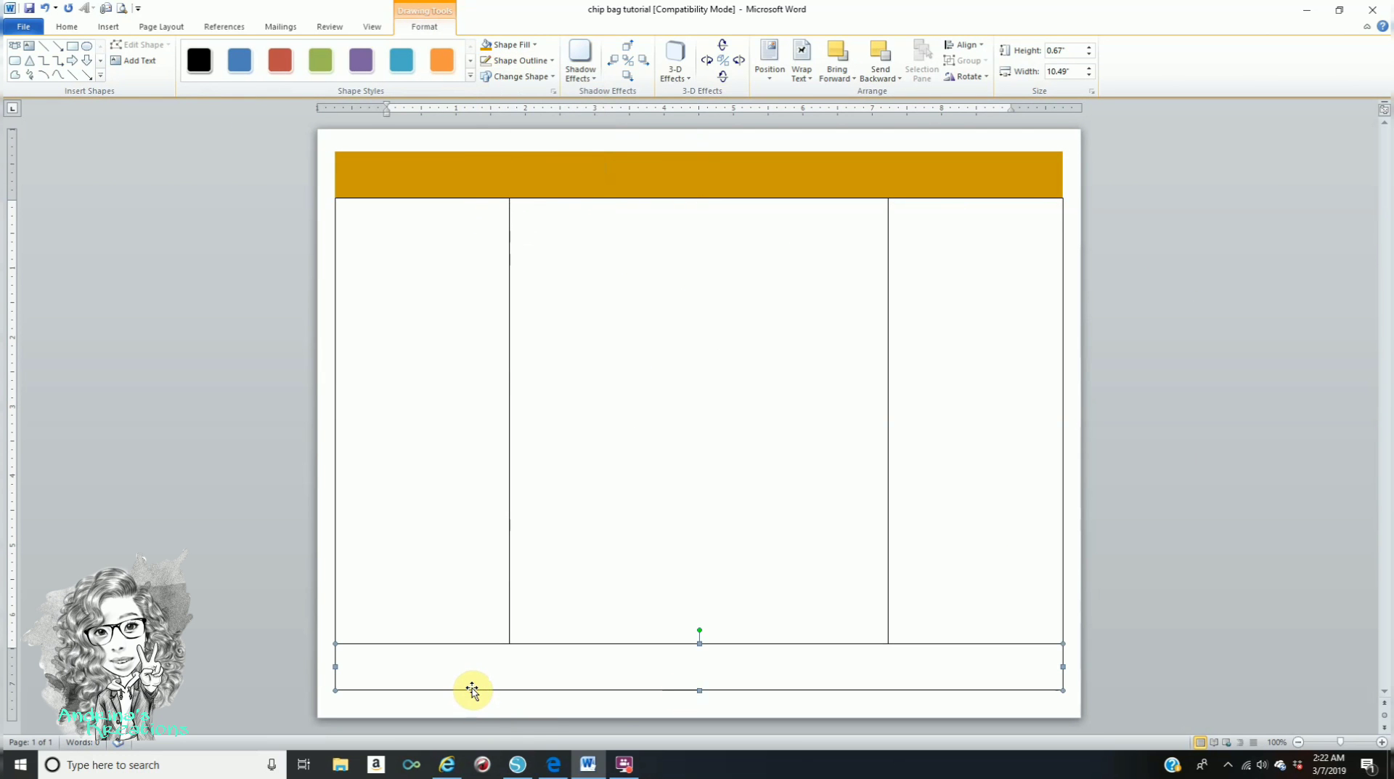
{"action": "left_click", "coordinate": [507, 48]}
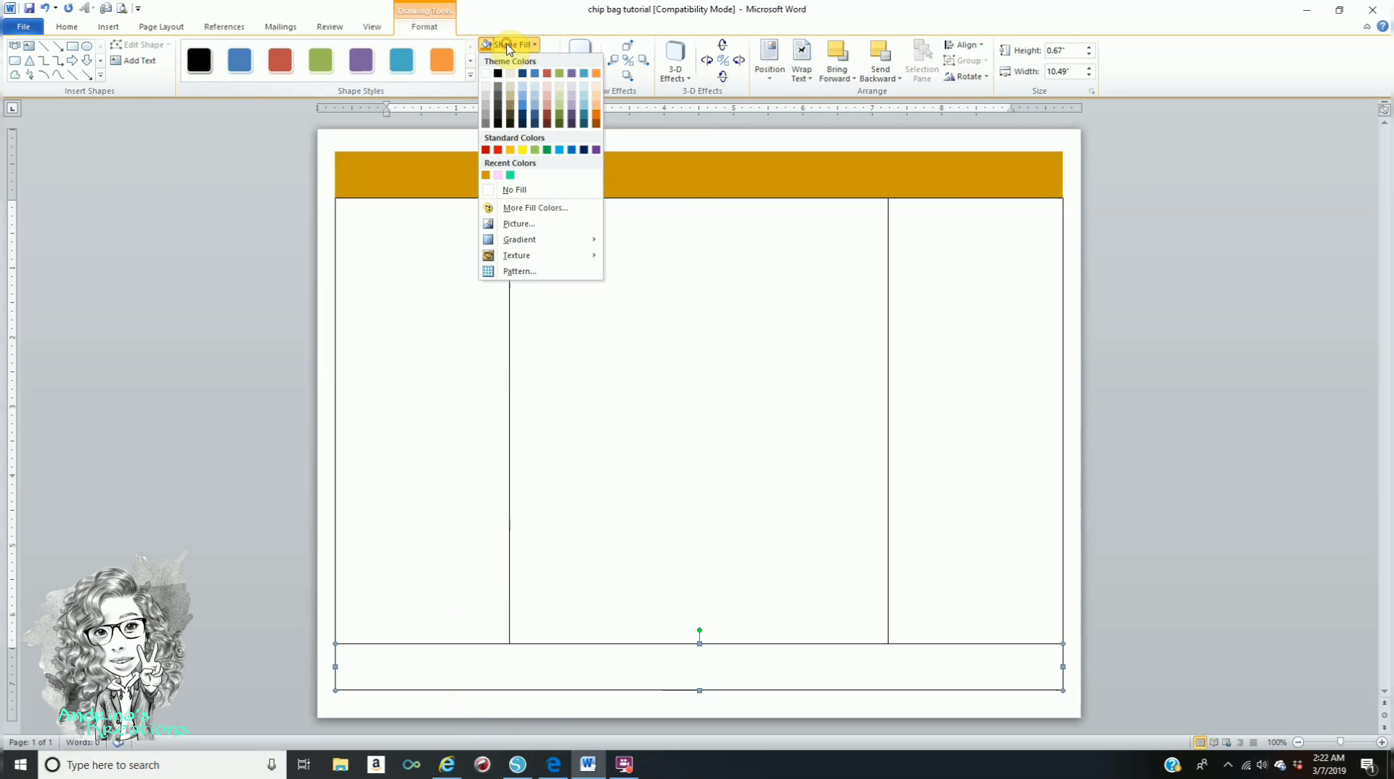
{"action": "left_click", "coordinate": [487, 176]}
{"action": "left_click", "coordinate": [522, 61]}
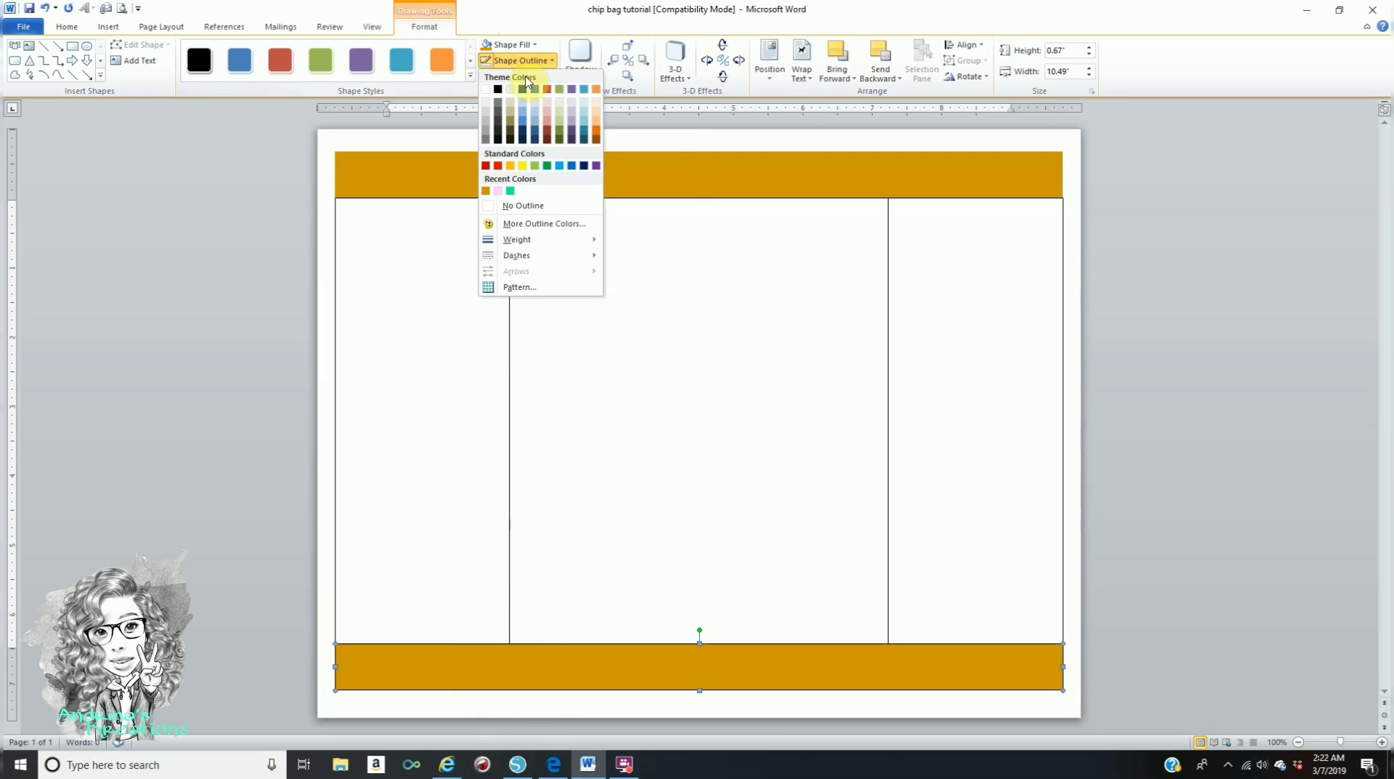
{"action": "left_click", "coordinate": [505, 206]}
{"action": "left_click", "coordinate": [1150, 459]}
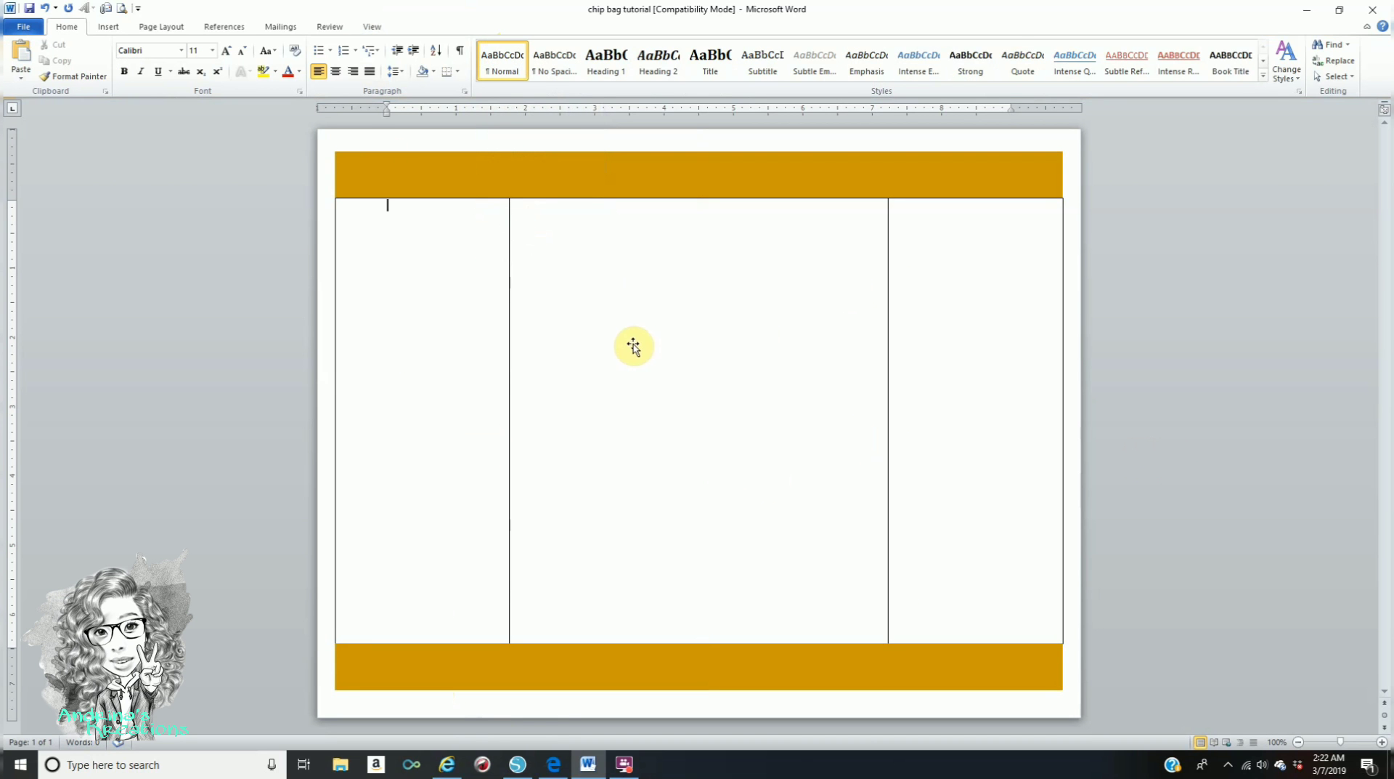
{"action": "left_click", "coordinate": [511, 322]}
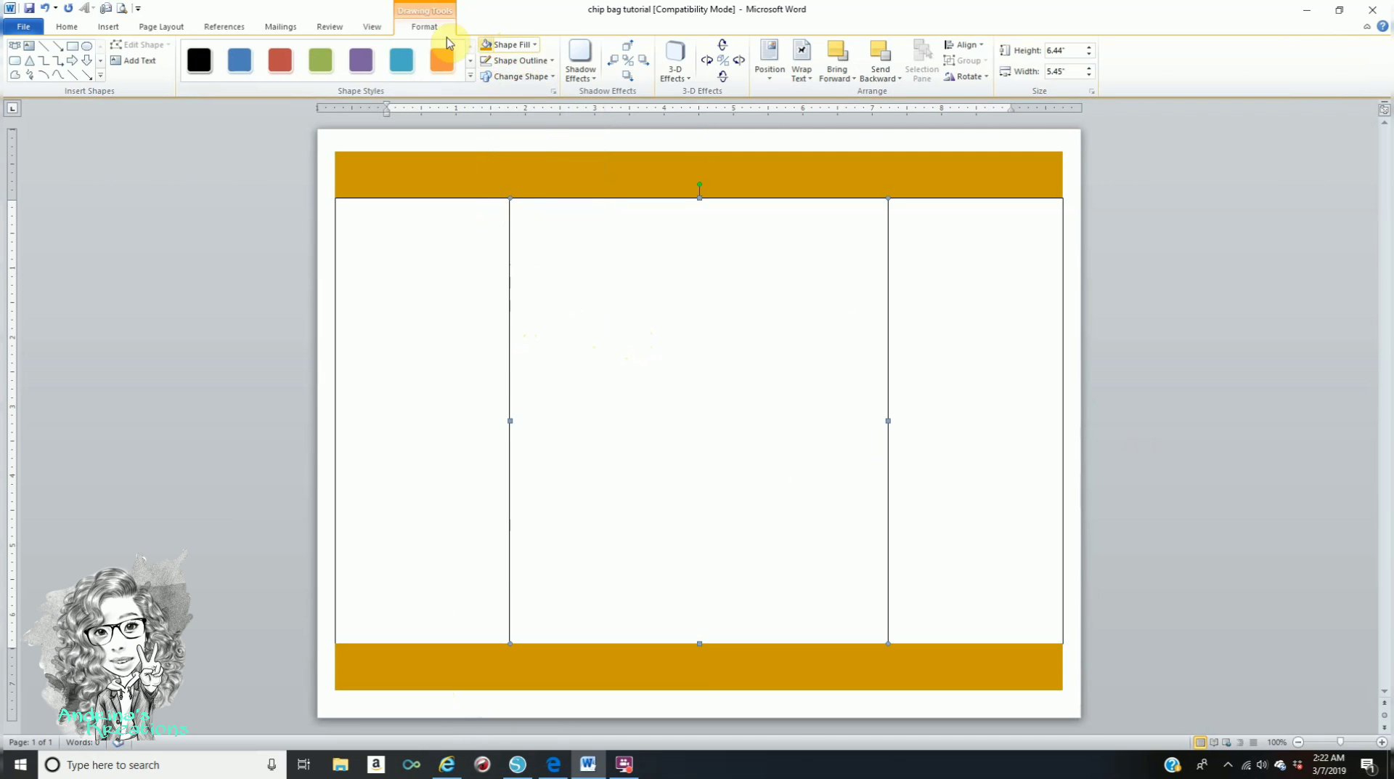
{"action": "left_click", "coordinate": [508, 45]}
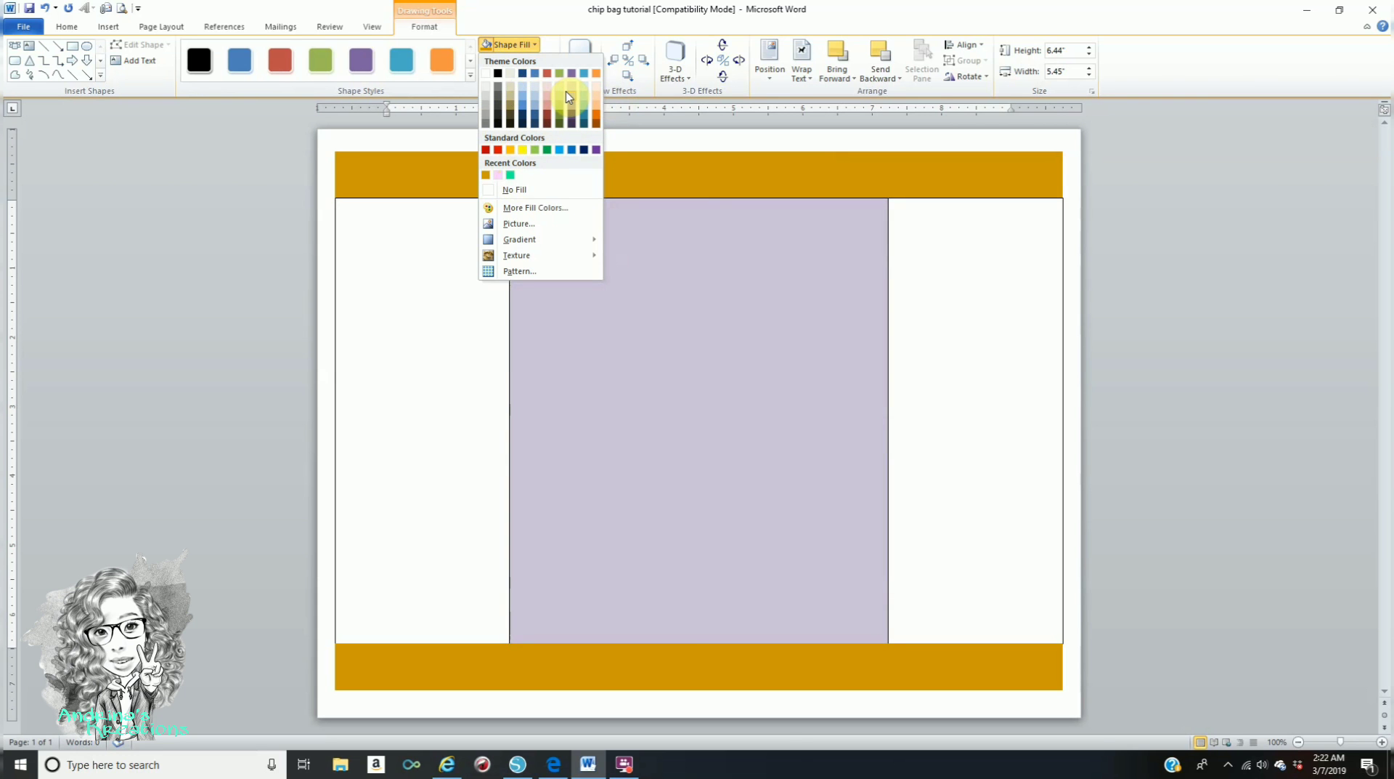
{"action": "left_click", "coordinate": [520, 225]}
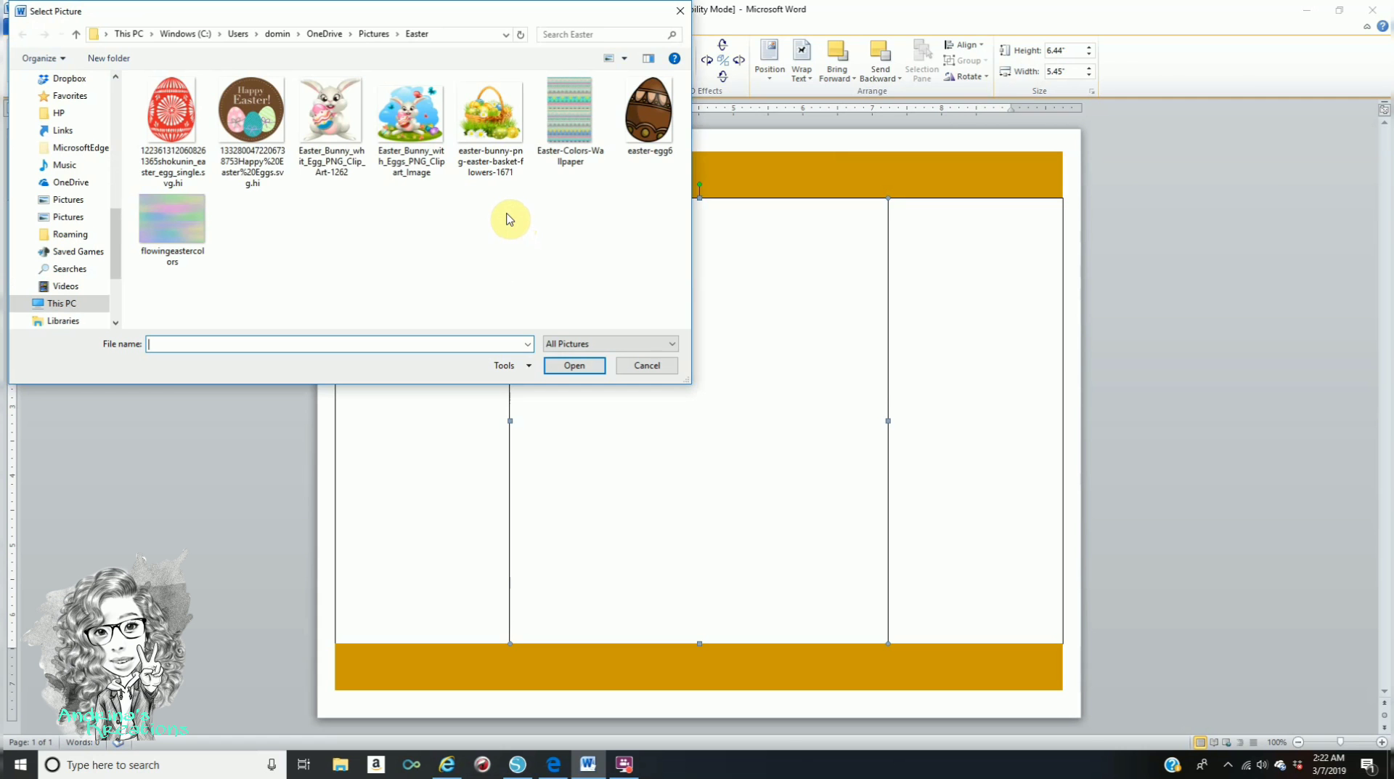
{"action": "left_click", "coordinate": [680, 11]}
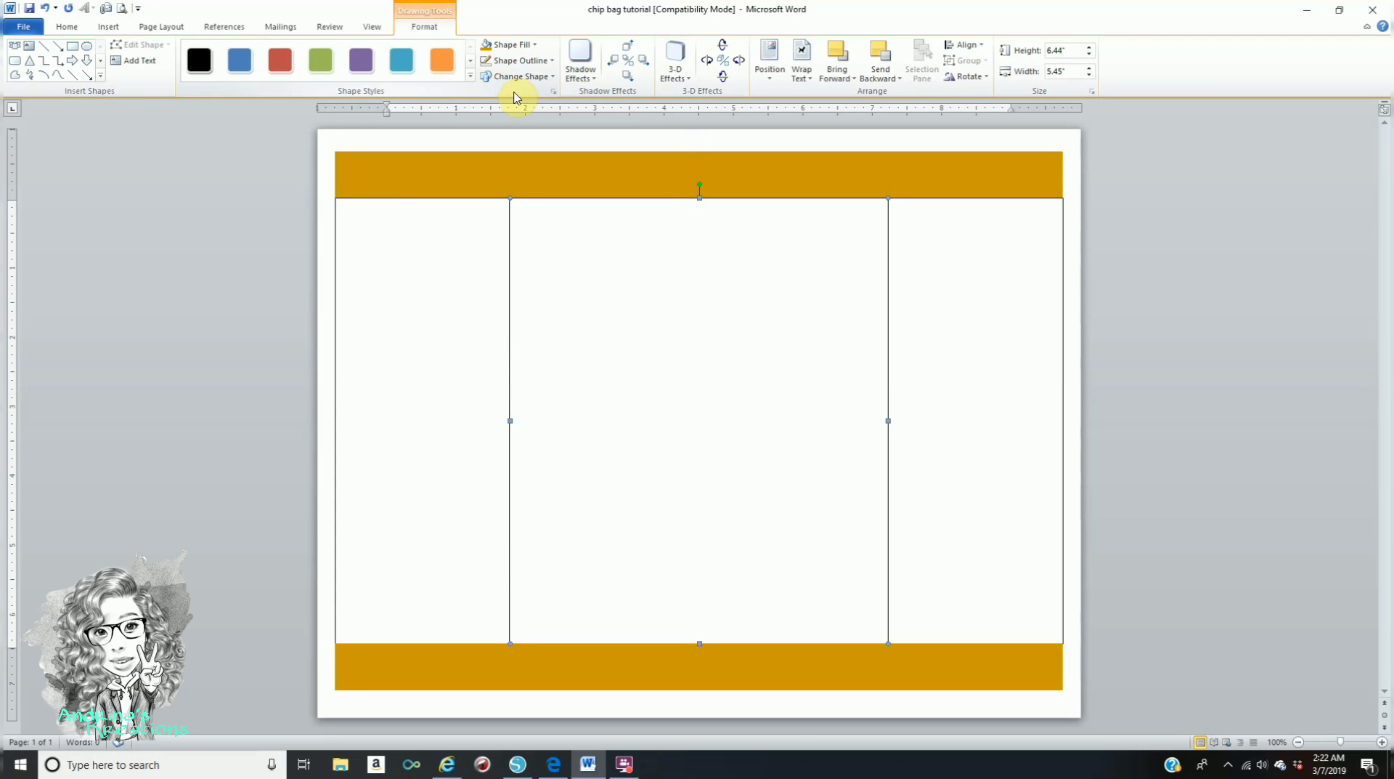
- Switch to the Edge browser and search Bing Images for "easter background"
{"action": "left_click", "coordinate": [554, 768]}
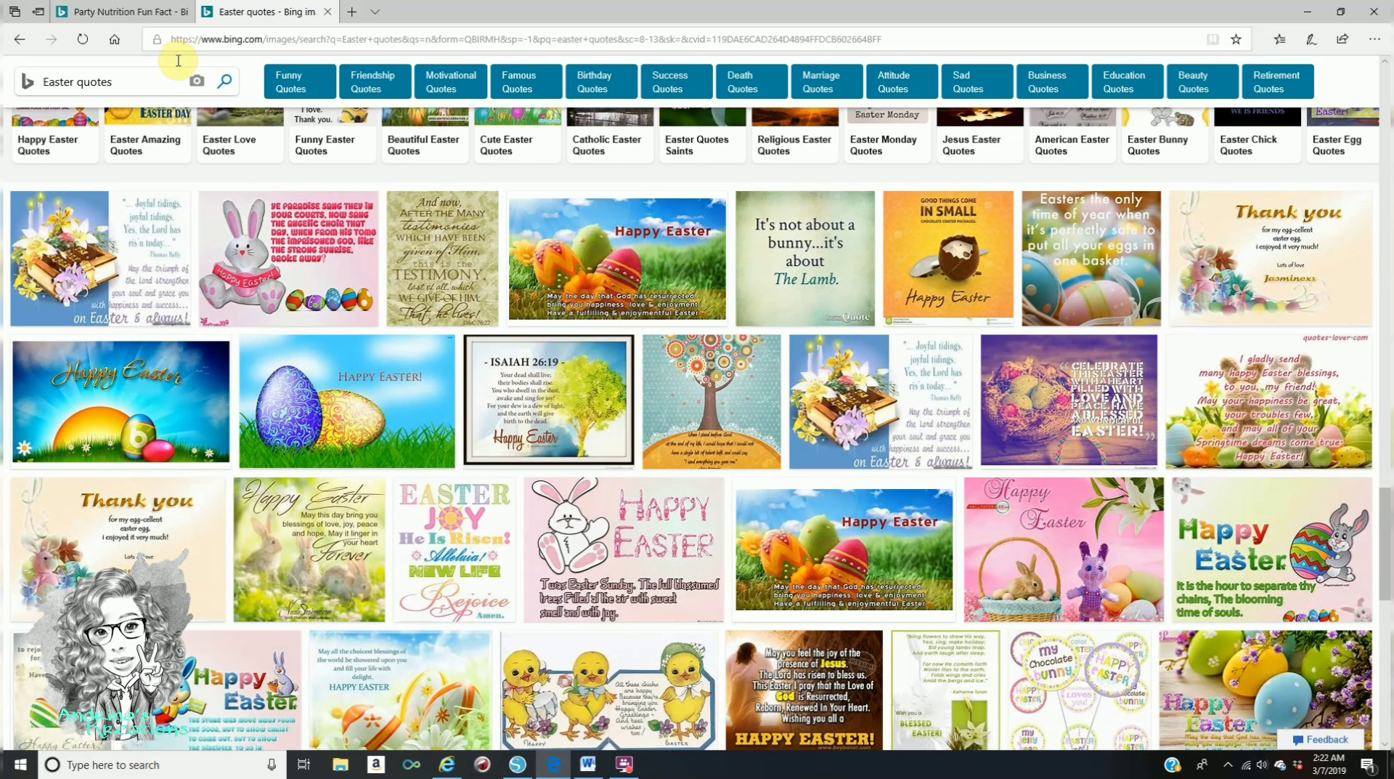
{"action": "left_click", "coordinate": [73, 81]}
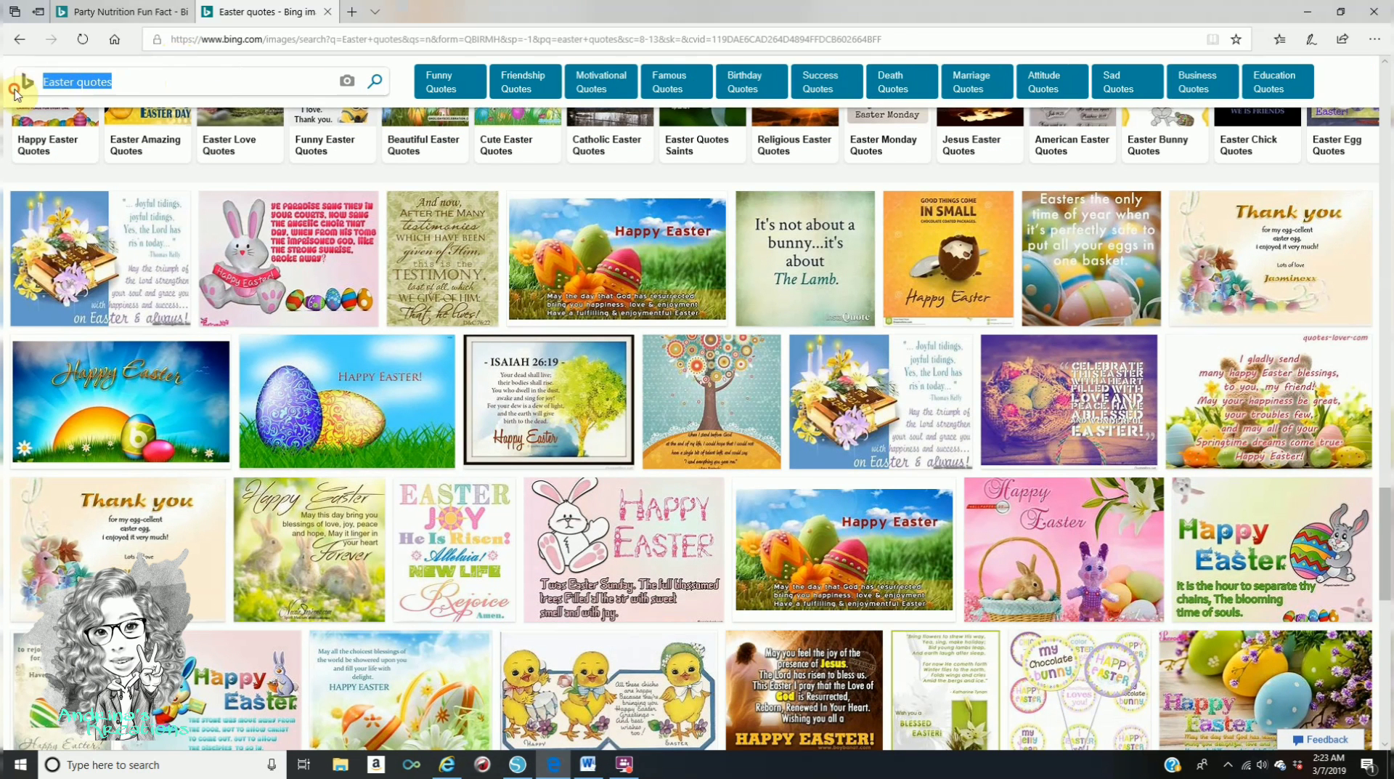
{"action": "type", "text": "e"}
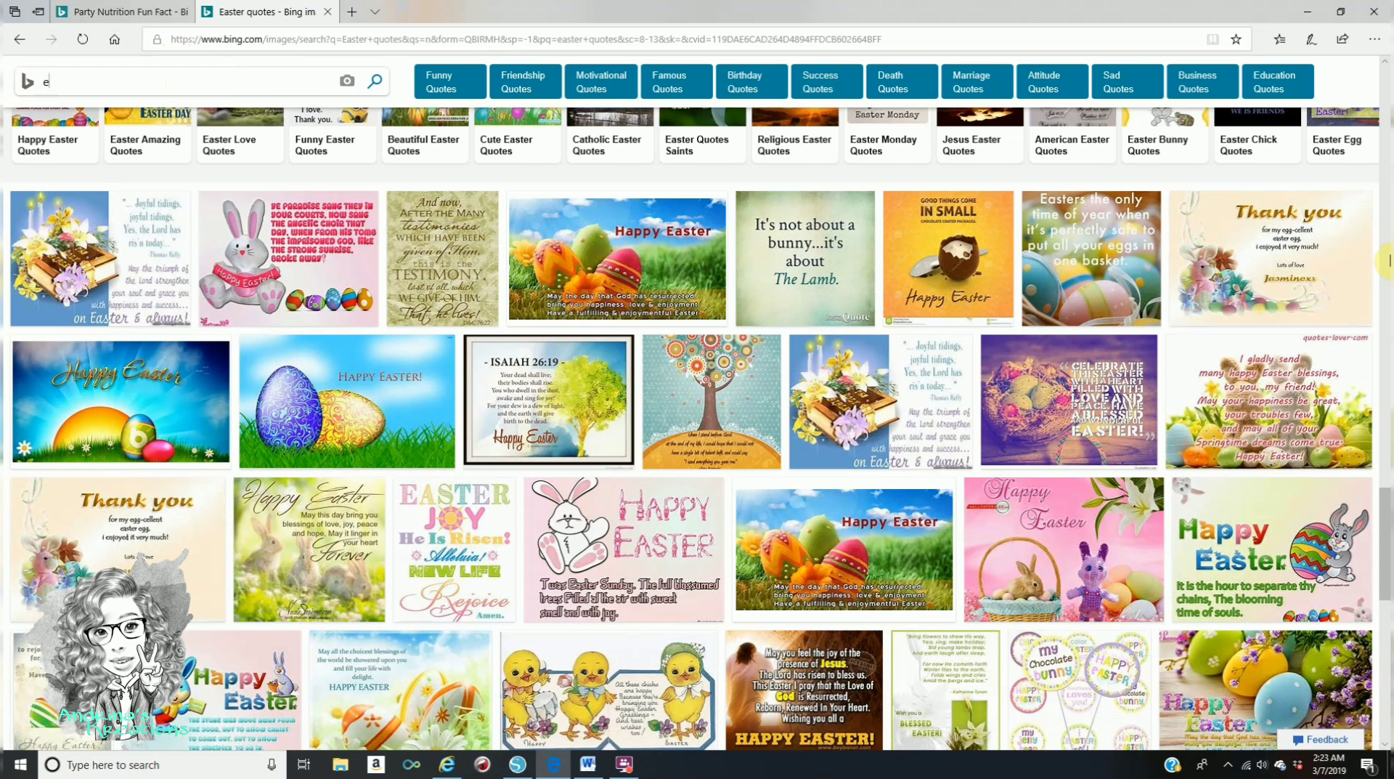
{"action": "type", "text": "aster background"}
{"action": "key", "text": "Return"}
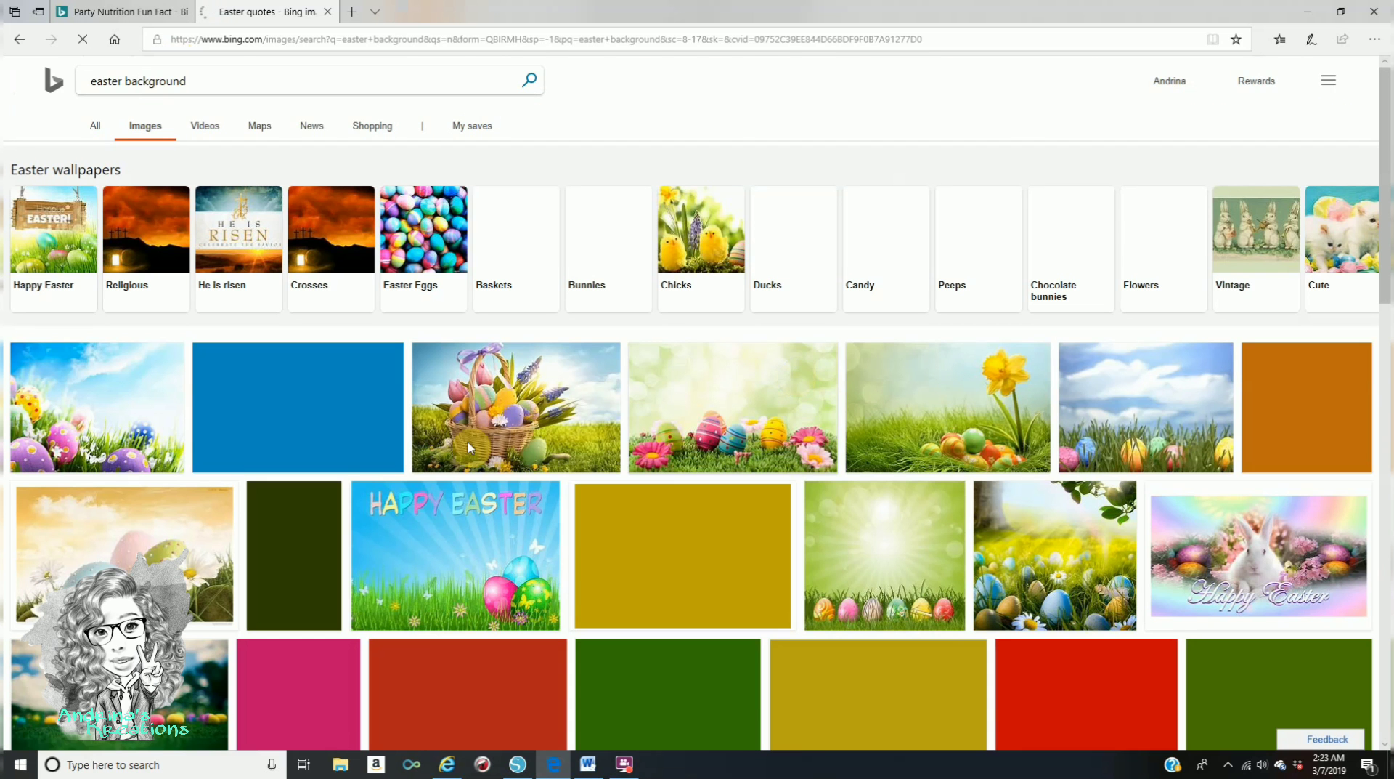
- Browse the Easter background results, open the blue-sky picture with eggs in grass, and bring up its save options
{"action": "scroll", "coordinate": [639, 536], "scroll_direction": "down", "scroll_amount": 2}
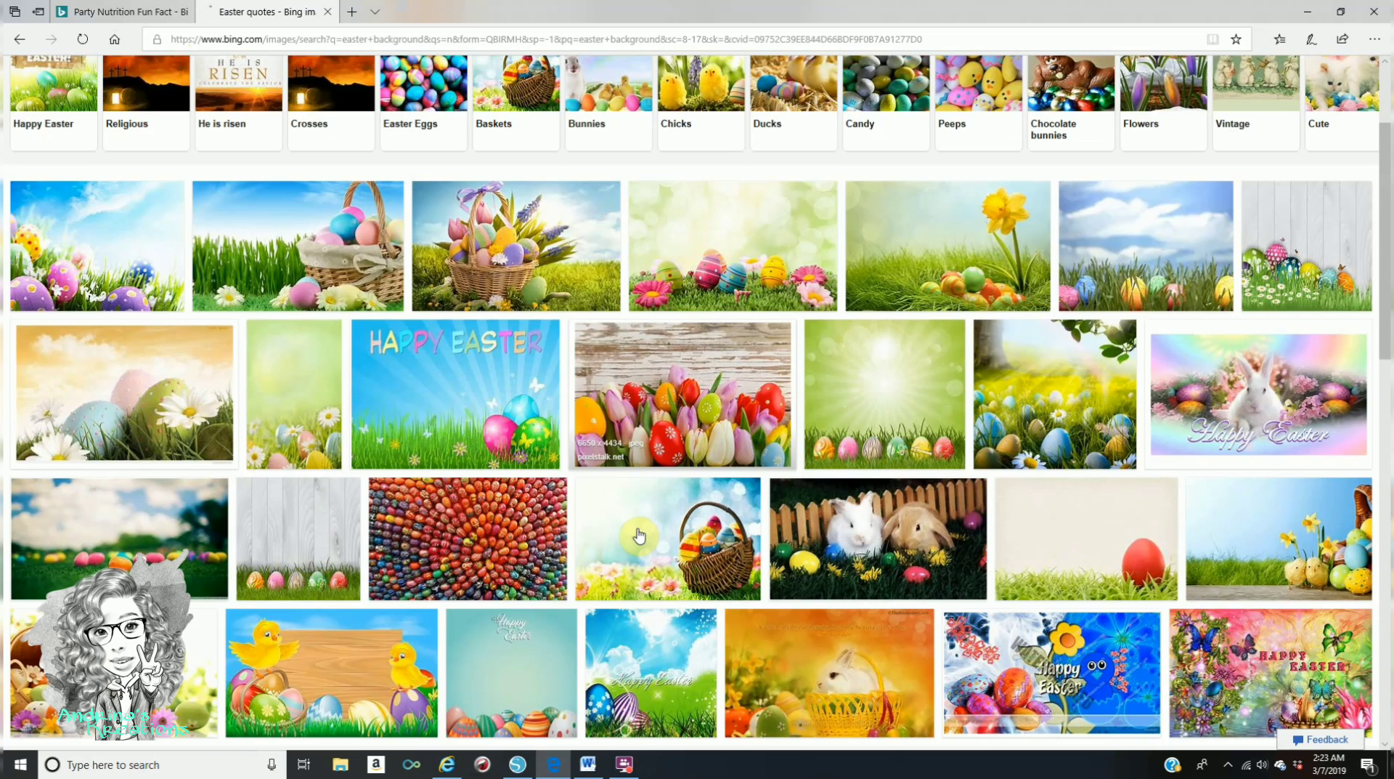
{"action": "scroll", "coordinate": [247, 447], "scroll_direction": "up", "scroll_amount": 2}
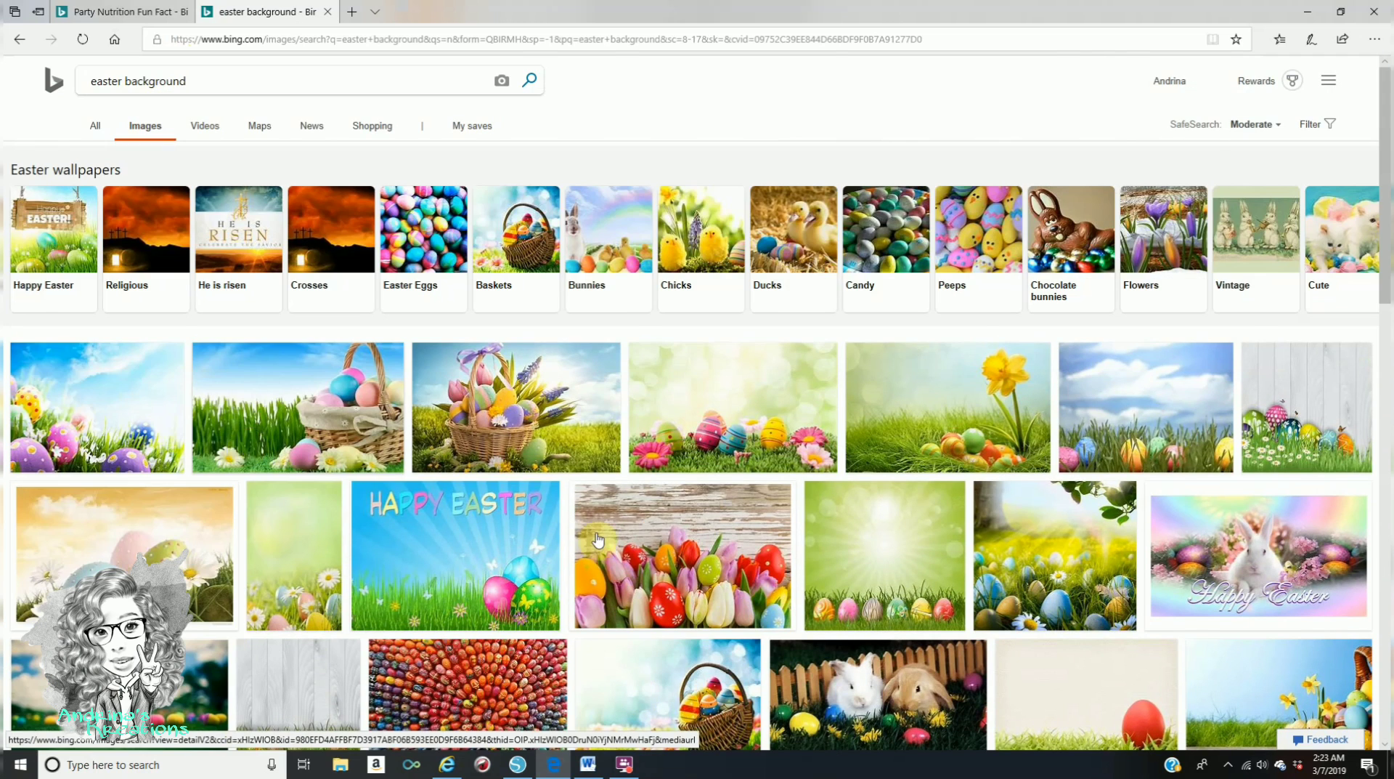
{"action": "scroll", "coordinate": [598, 539], "scroll_direction": "down", "scroll_amount": 4}
{"action": "scroll", "coordinate": [597, 539], "scroll_direction": "down", "scroll_amount": 3}
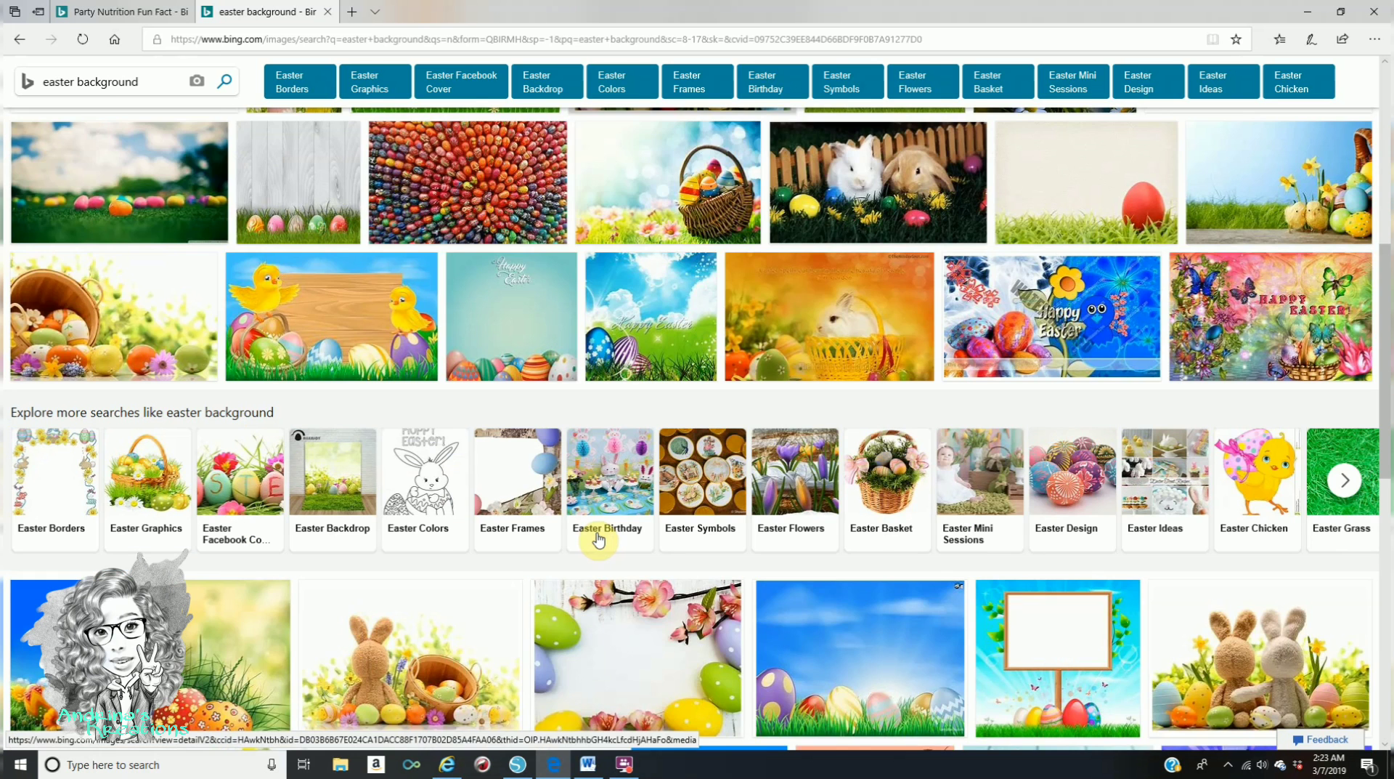
{"action": "scroll", "coordinate": [597, 539], "scroll_direction": "down", "scroll_amount": 3}
{"action": "left_click", "coordinate": [897, 427]}
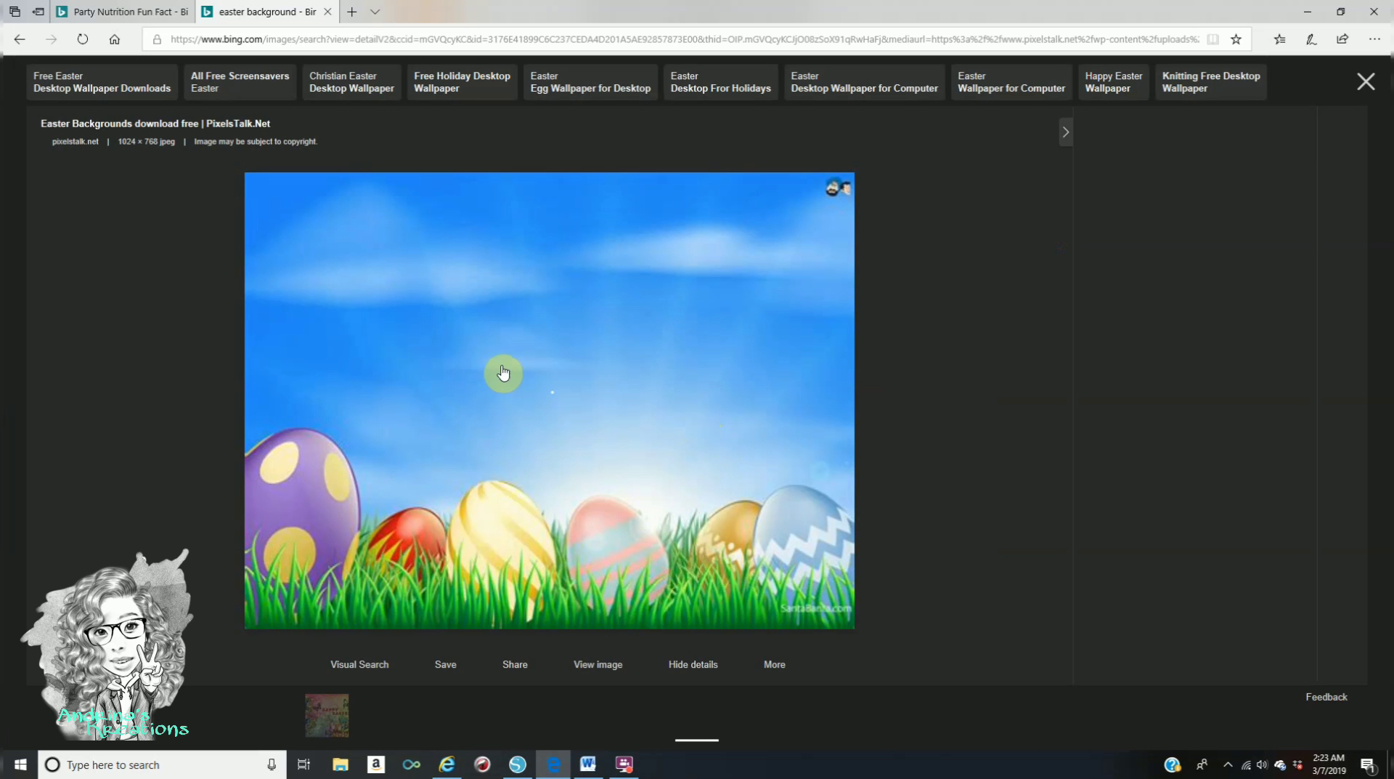
{"action": "right_click", "coordinate": [505, 371]}
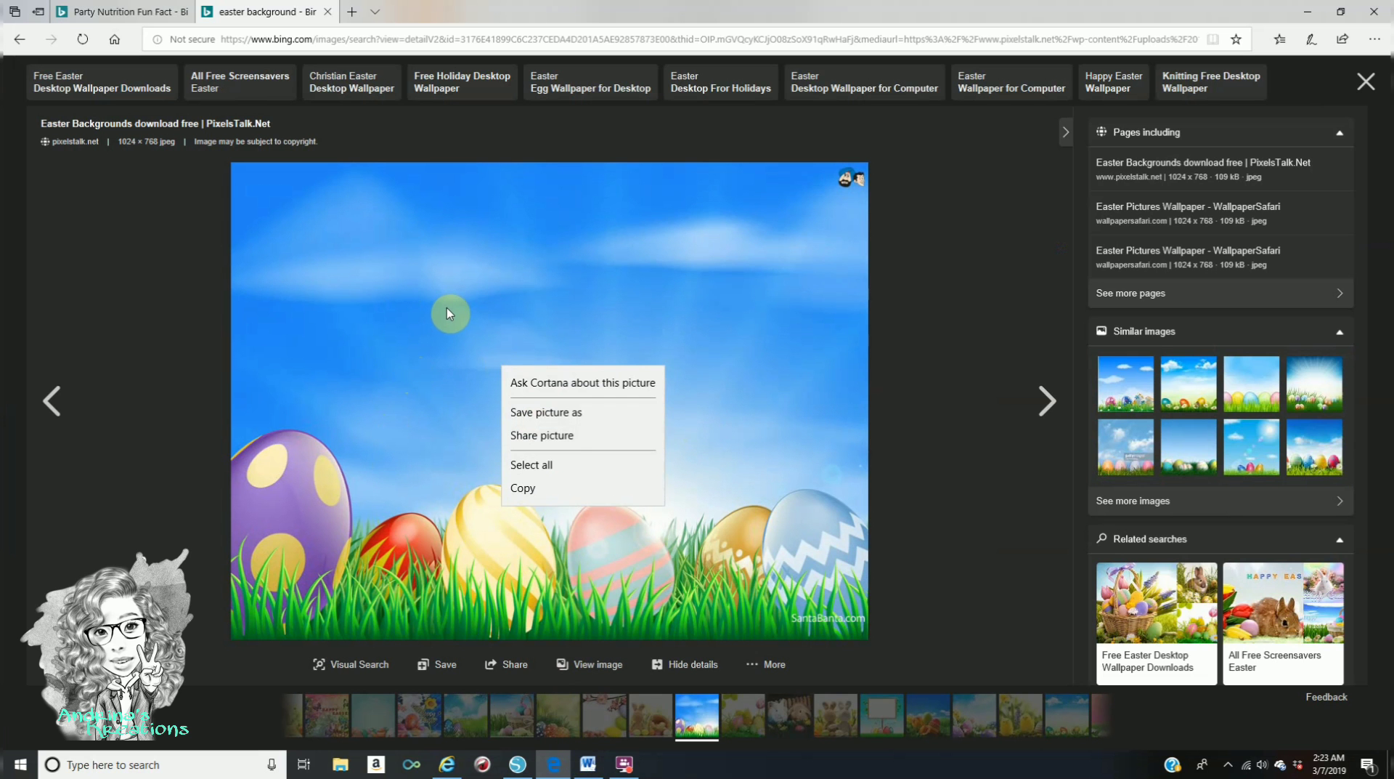
- Switch back to Word and fill the center panel with the Easter-Colors-Wallpaper picture
{"action": "left_click", "coordinate": [588, 763]}
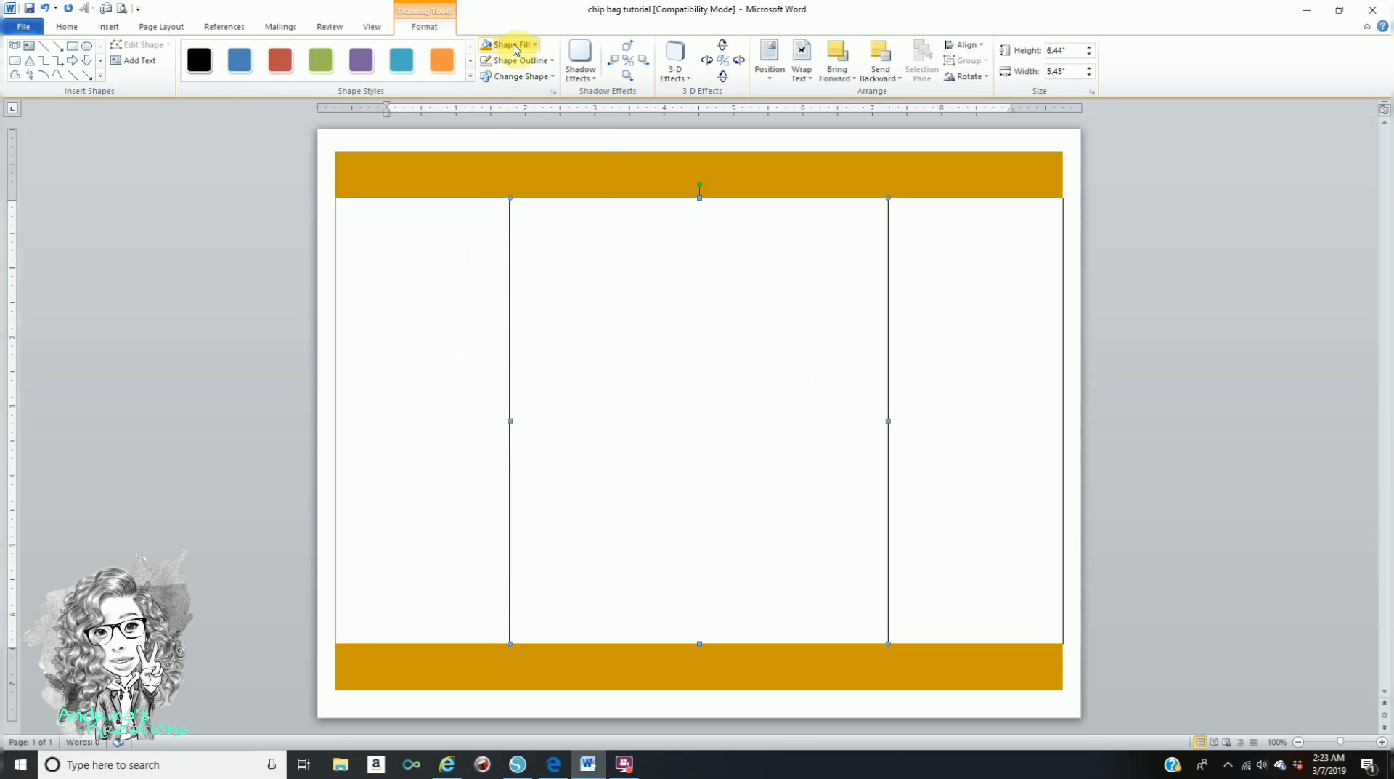
{"action": "left_click", "coordinate": [512, 46]}
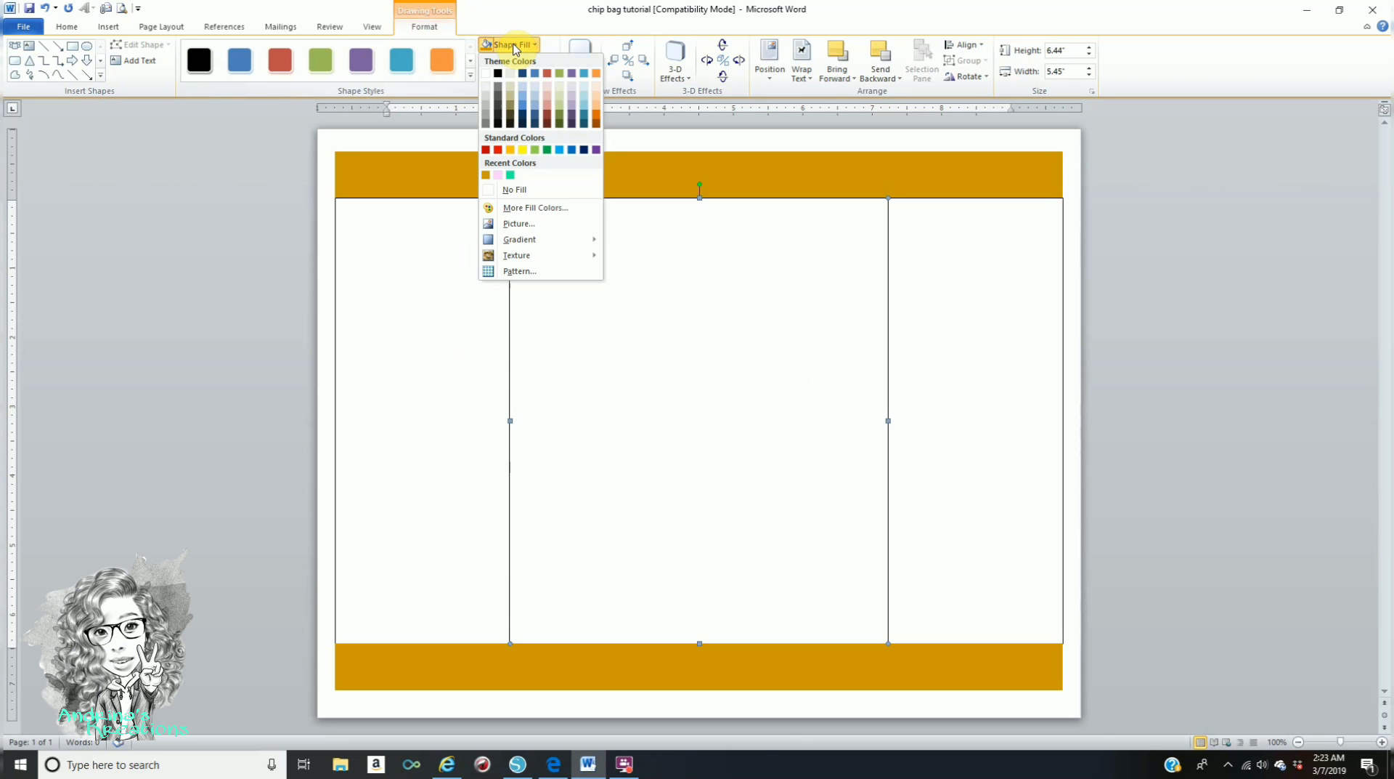
{"action": "left_click", "coordinate": [510, 224]}
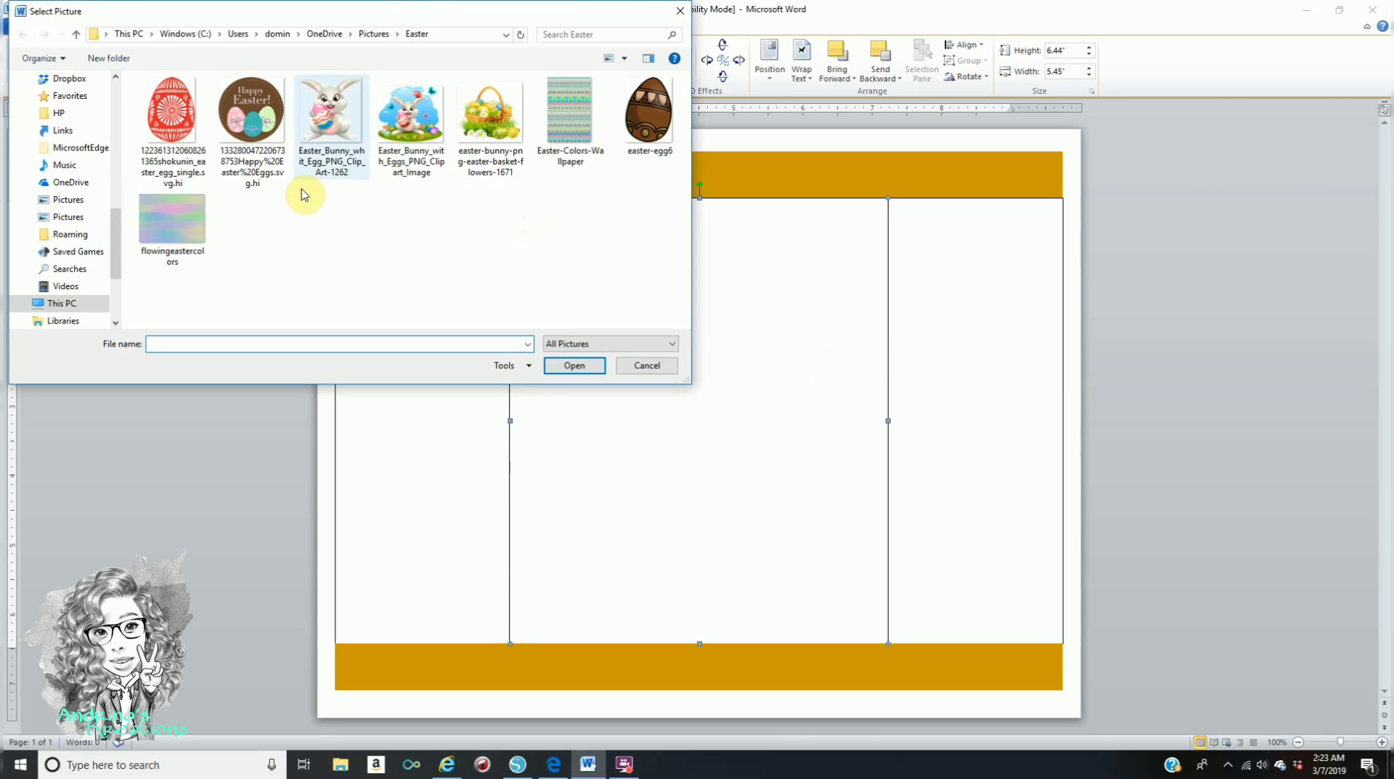
{"action": "left_click", "coordinate": [577, 116]}
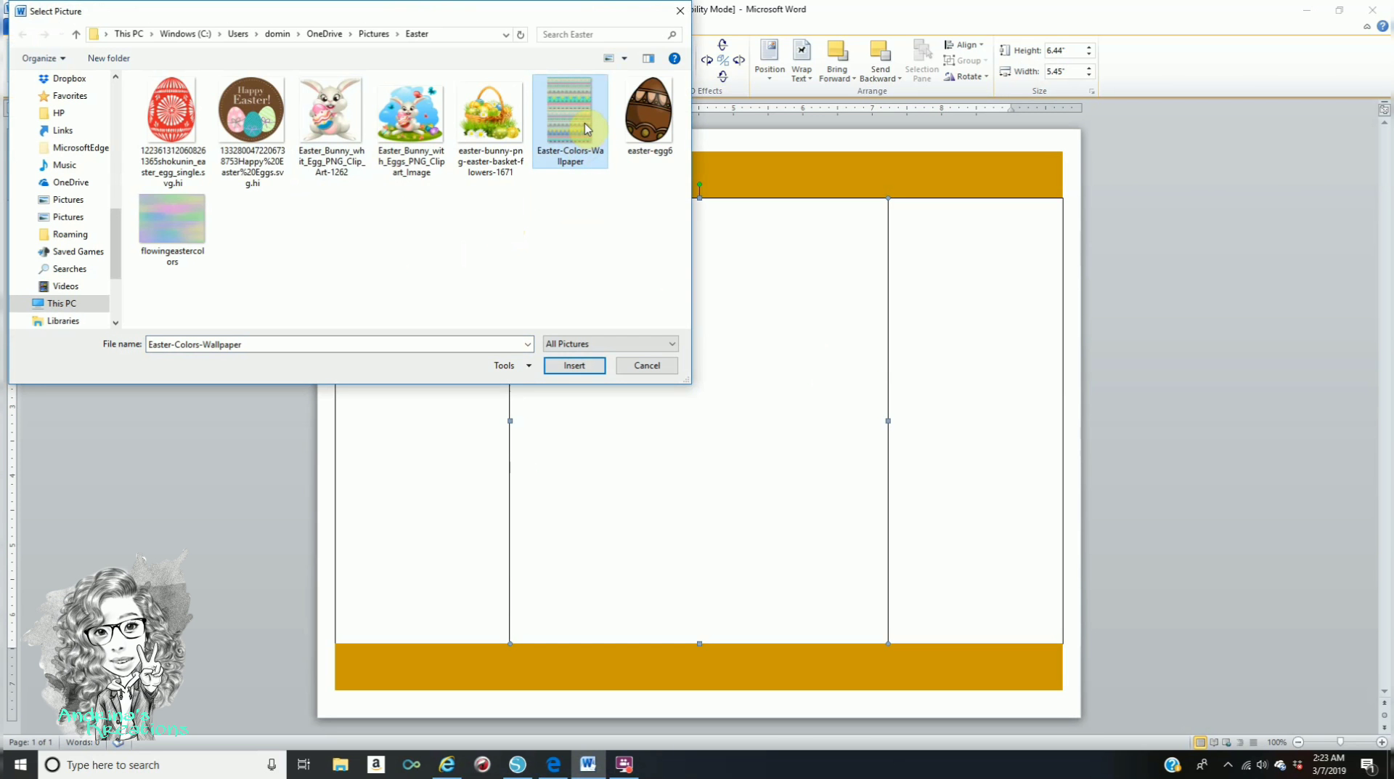
{"action": "left_click", "coordinate": [587, 368]}
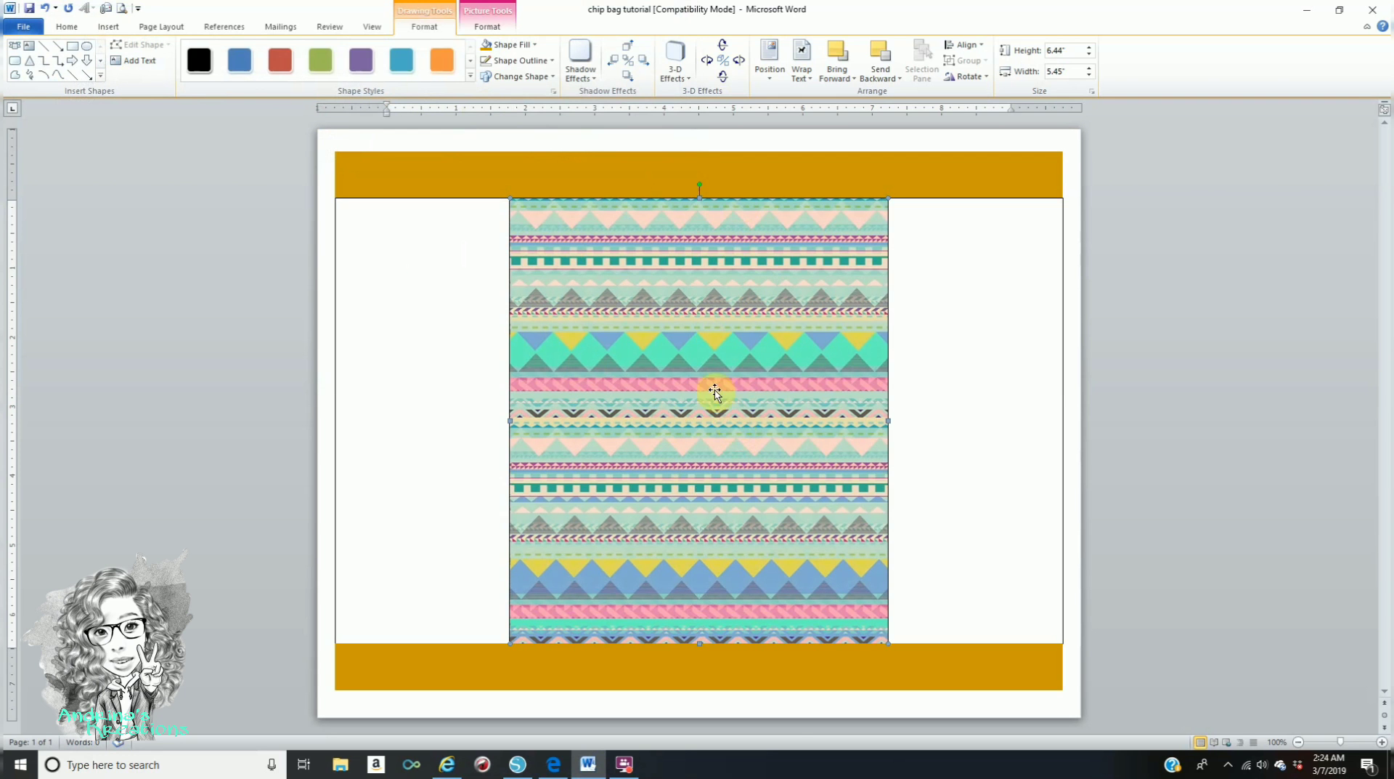
{"action": "left_click", "coordinate": [1178, 285]}
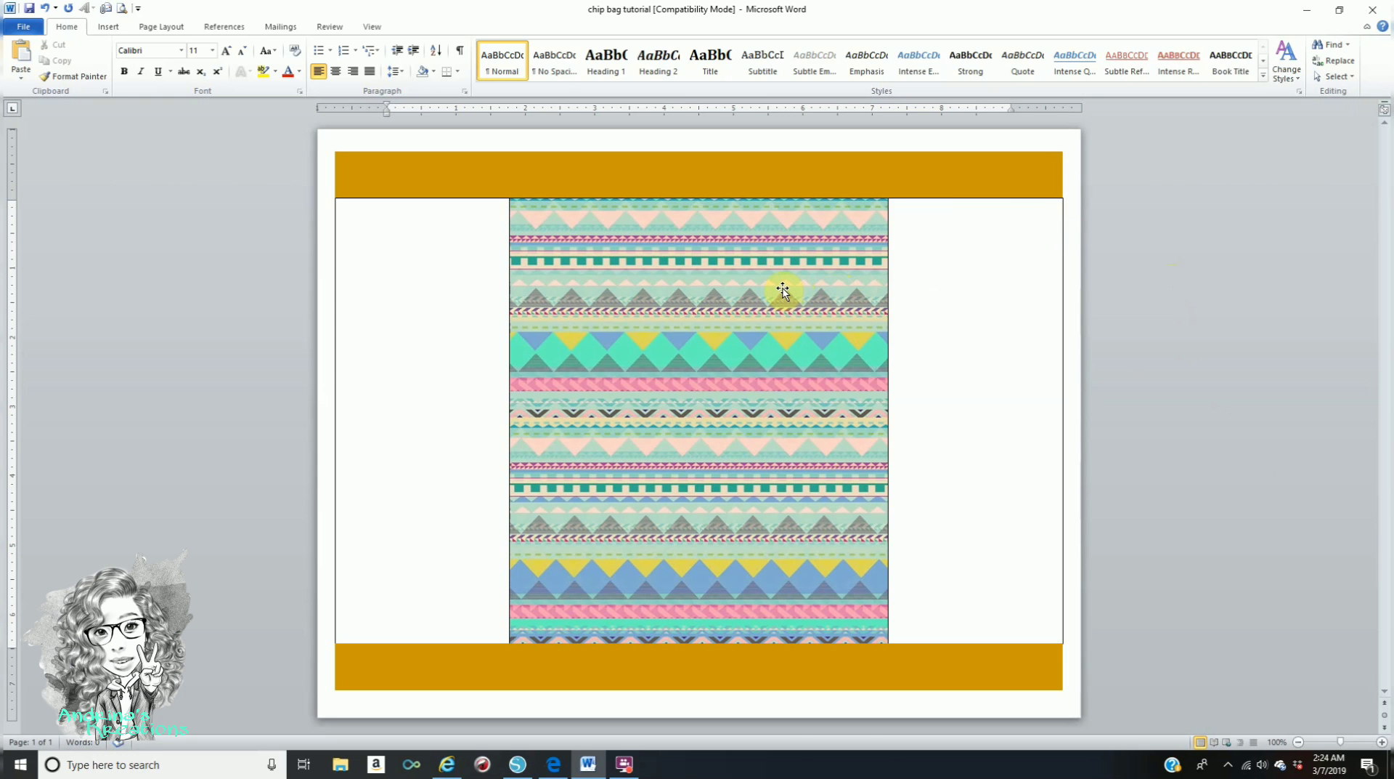
- Draw a rectangle about 5.97" high and 5" wide inside the patterned center panel, leaving an even border around it
{"action": "left_click", "coordinate": [115, 29]}
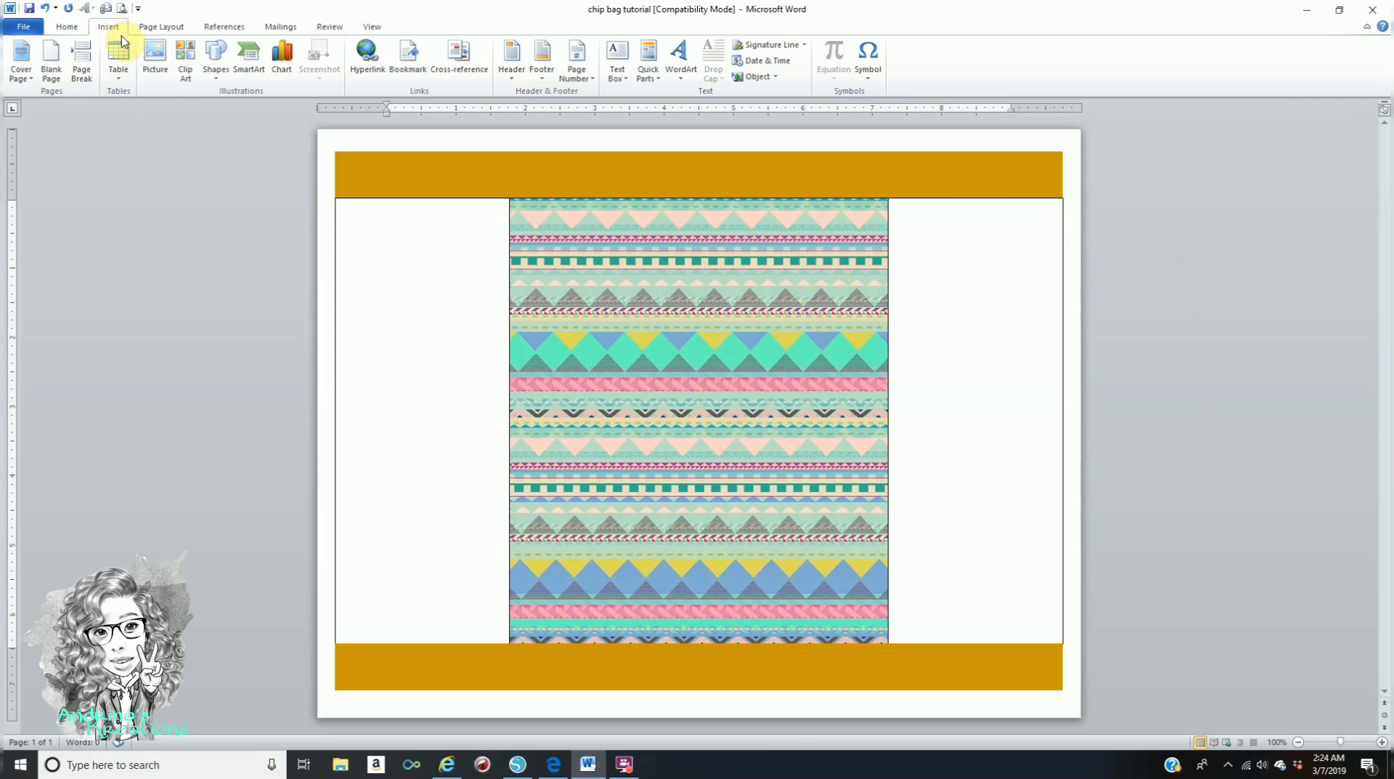
{"action": "left_click", "coordinate": [215, 57]}
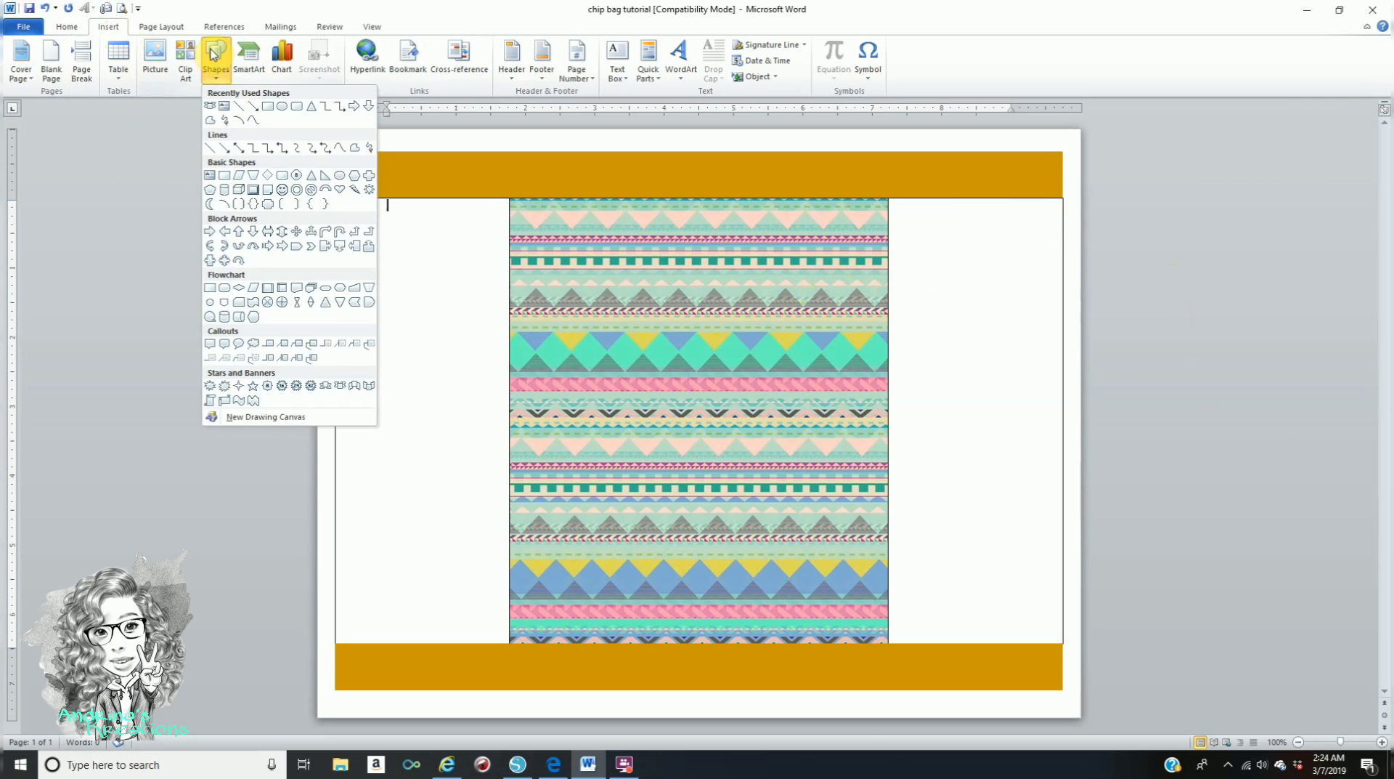
{"action": "left_click", "coordinate": [268, 108]}
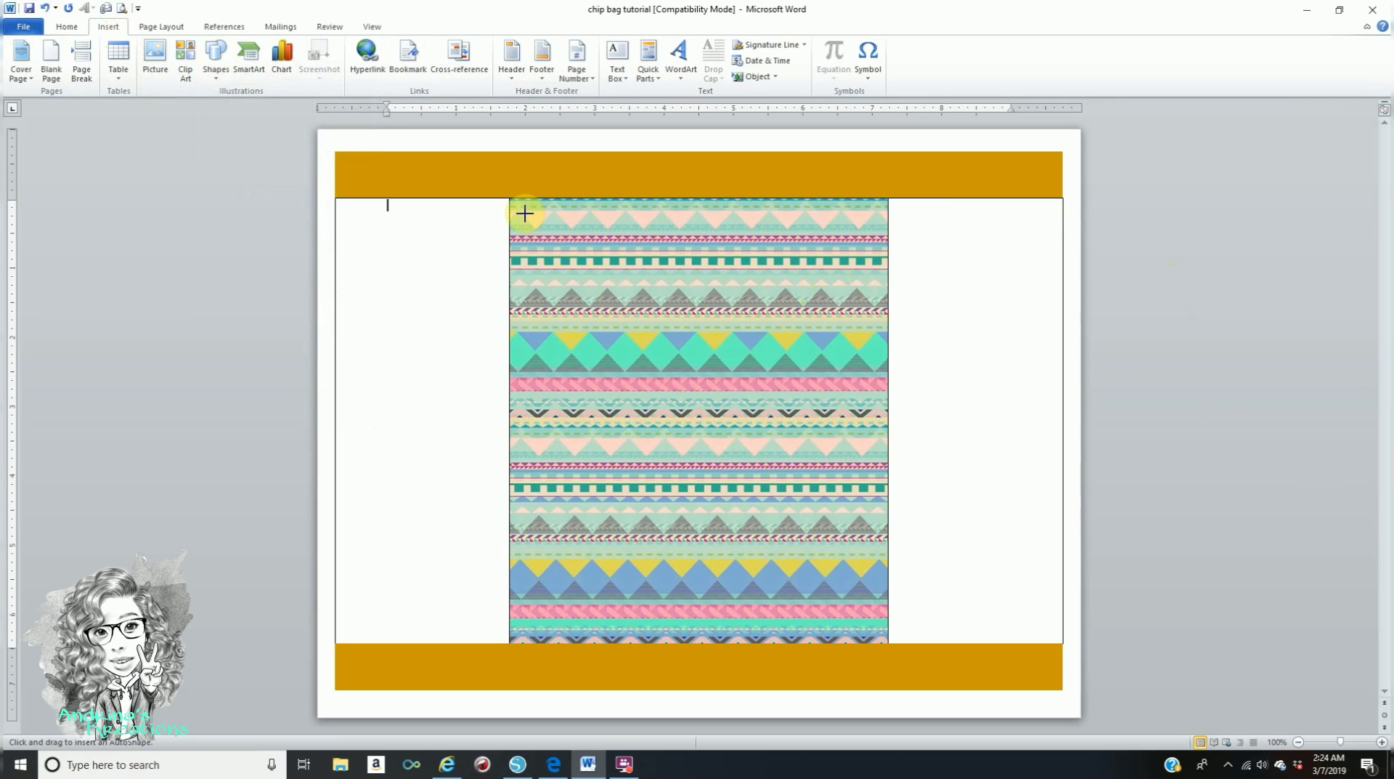
{"action": "mouse_move", "coordinate": [570, 239]}
{"action": "left_mouse_down"}
{"action": "mouse_move", "coordinate": [793, 364]}
{"action": "mouse_move", "coordinate": [850, 492]}
{"action": "mouse_move", "coordinate": [872, 626]}
{"action": "left_mouse_up"}
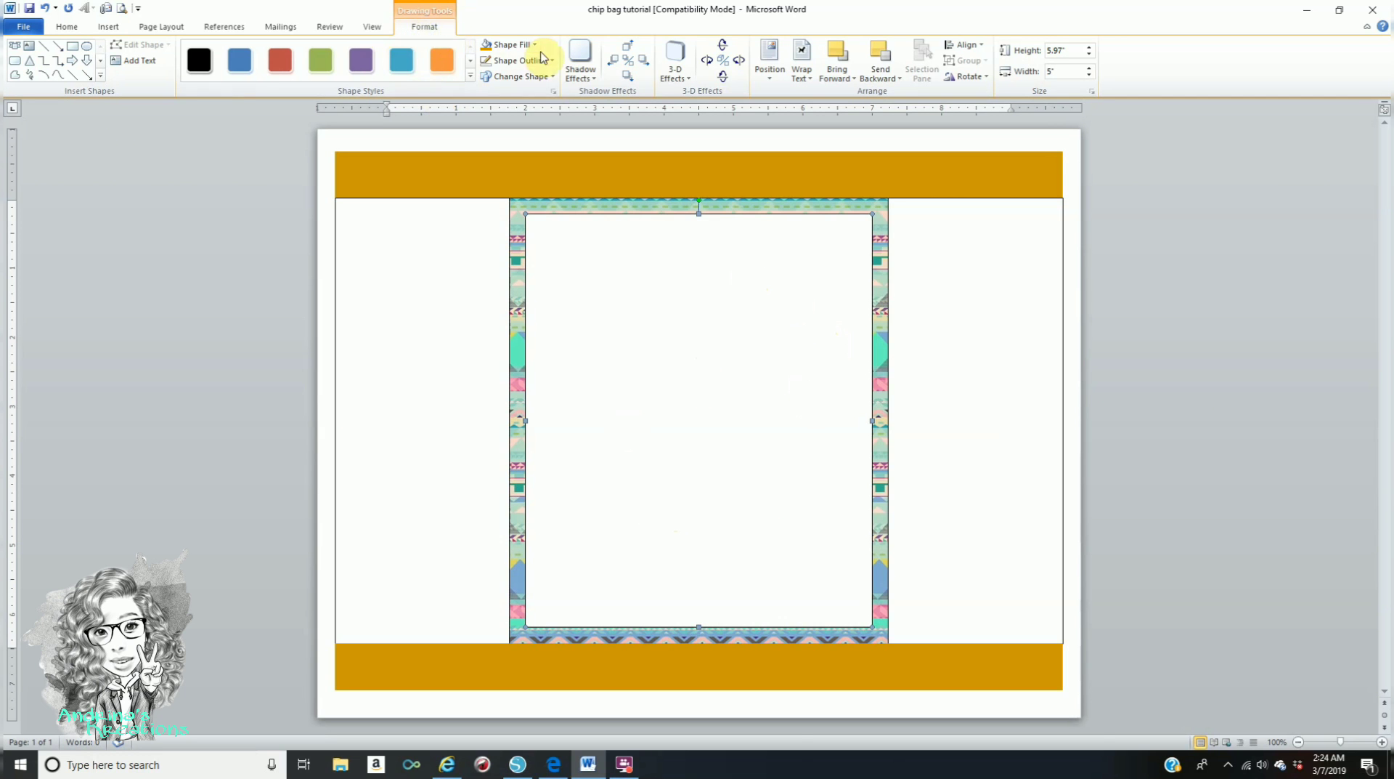
- Fill the inner rectangle with the recently used Lavender color and remove its outline
{"action": "left_click", "coordinate": [515, 47]}
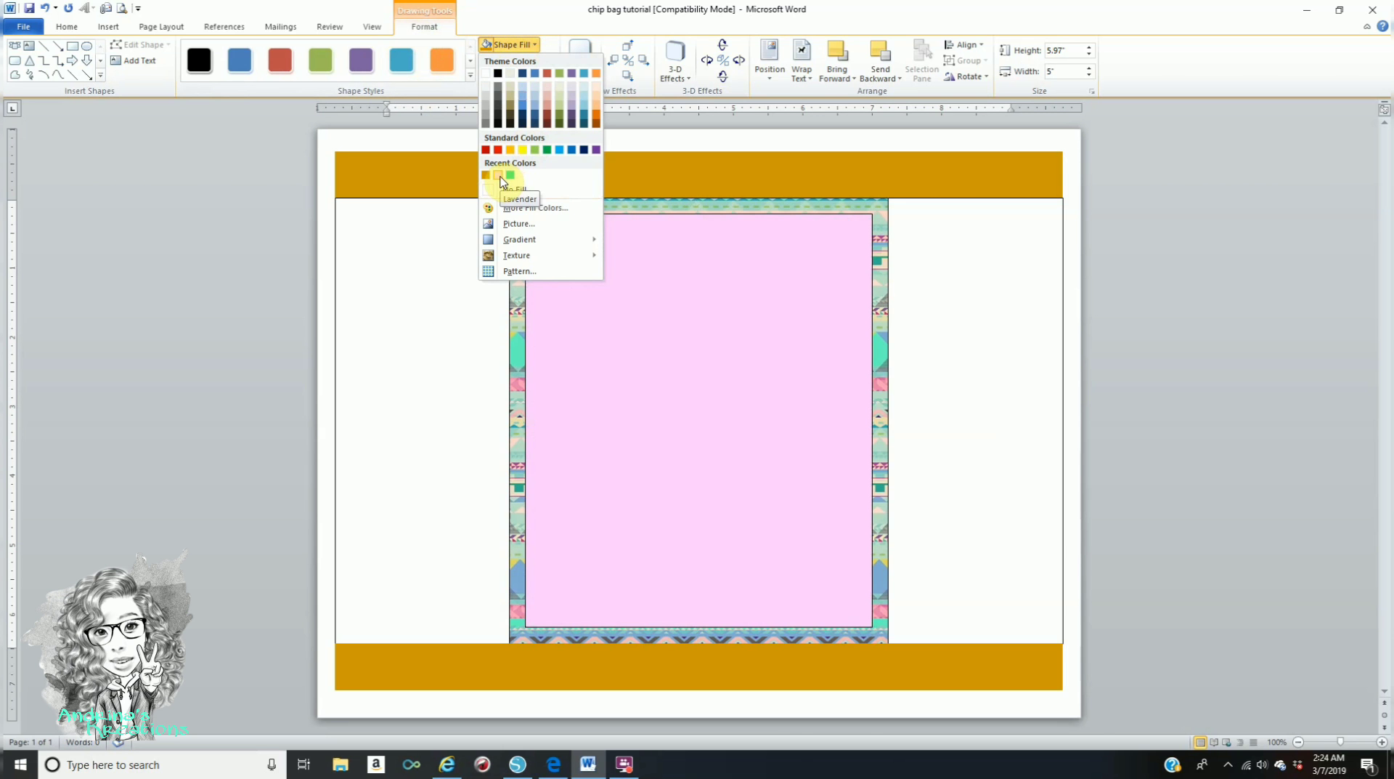
{"action": "left_click", "coordinate": [500, 175]}
{"action": "left_click", "coordinate": [520, 62]}
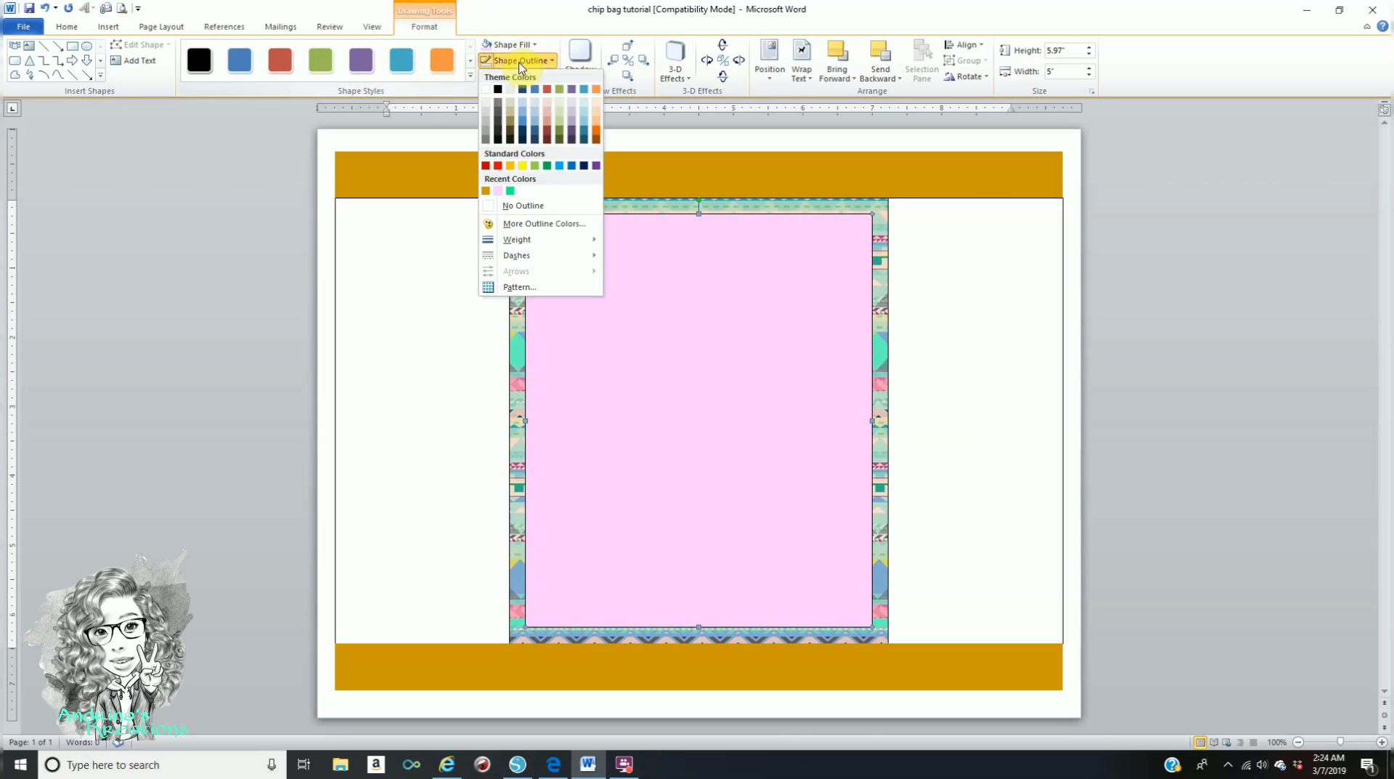
{"action": "left_click", "coordinate": [493, 207]}
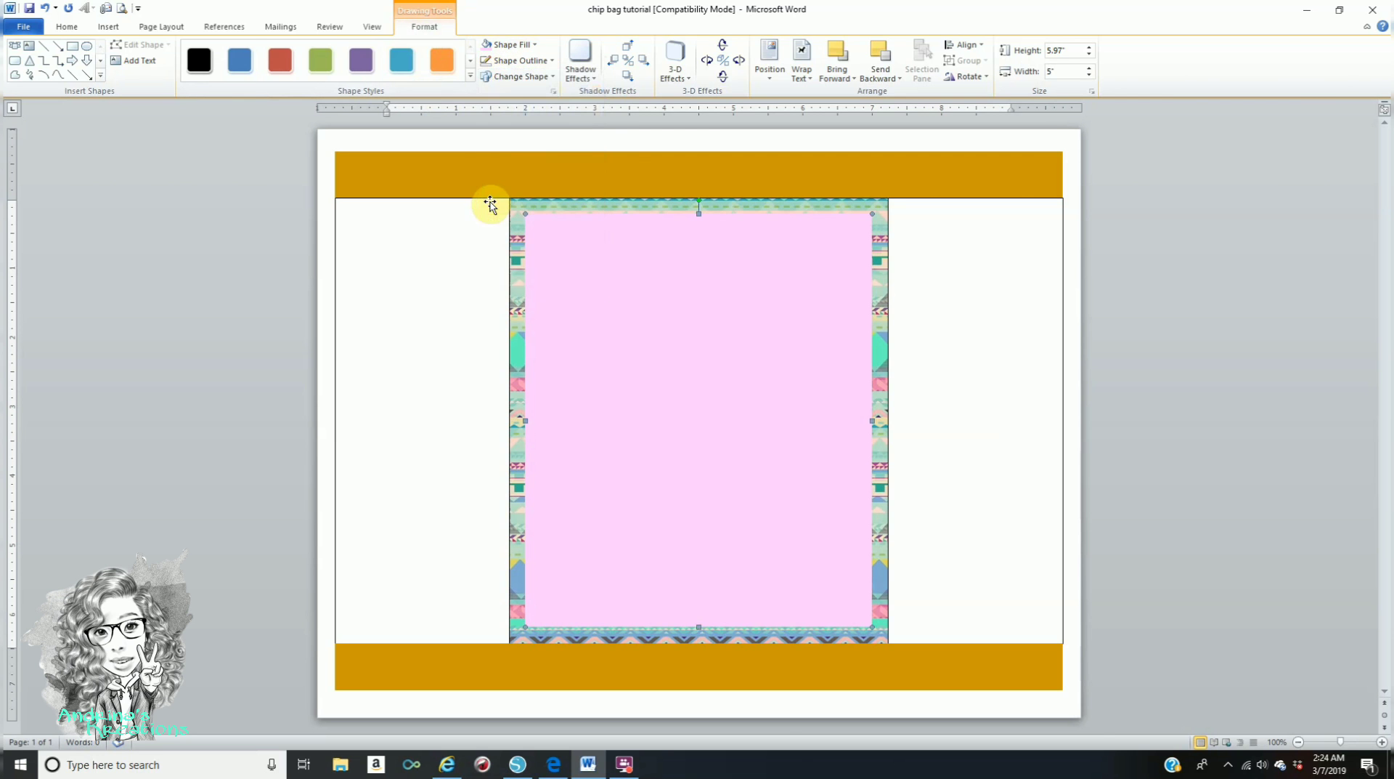
{"action": "left_click", "coordinate": [1212, 287]}
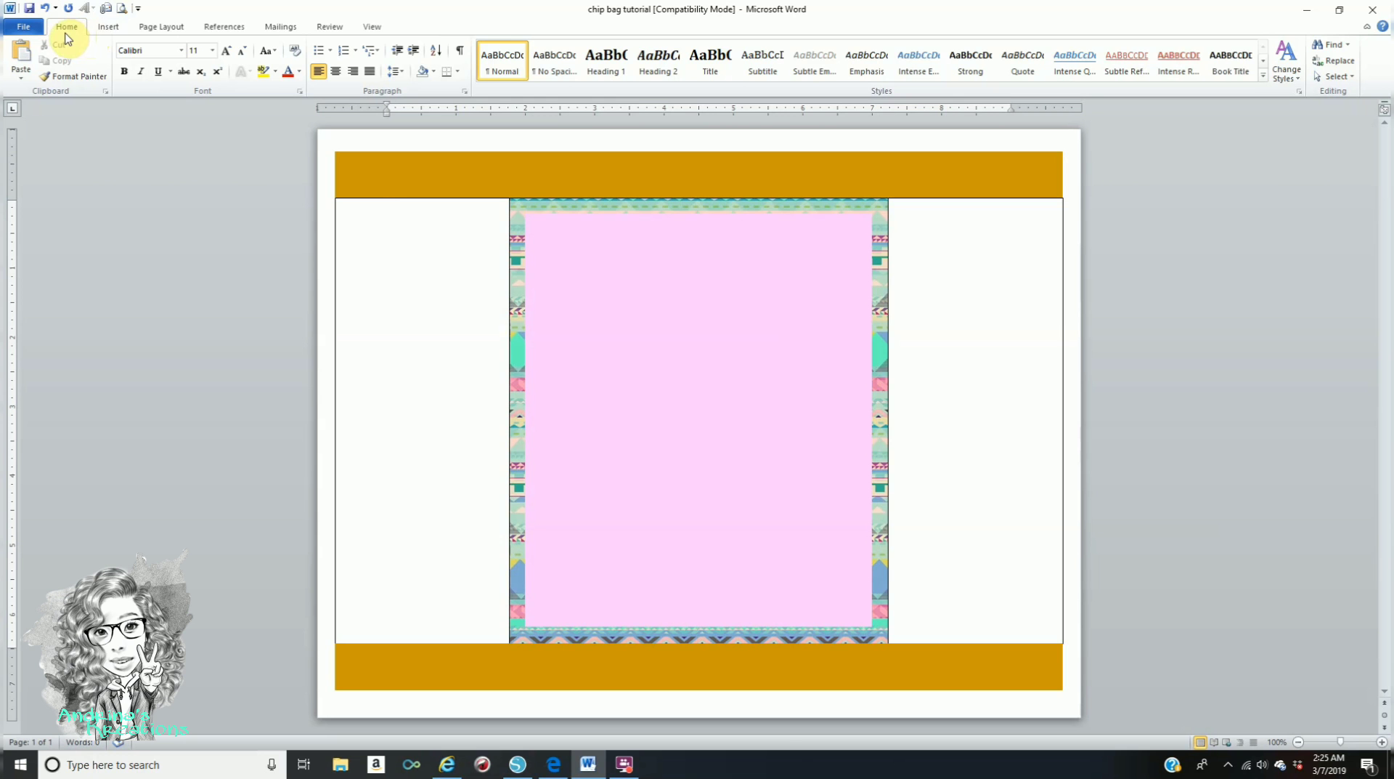
- Draw a nearly square rectangle in the upper part of the lavender panel, narrowing both sides and extending its lower edge slightly
{"action": "left_click", "coordinate": [111, 28]}
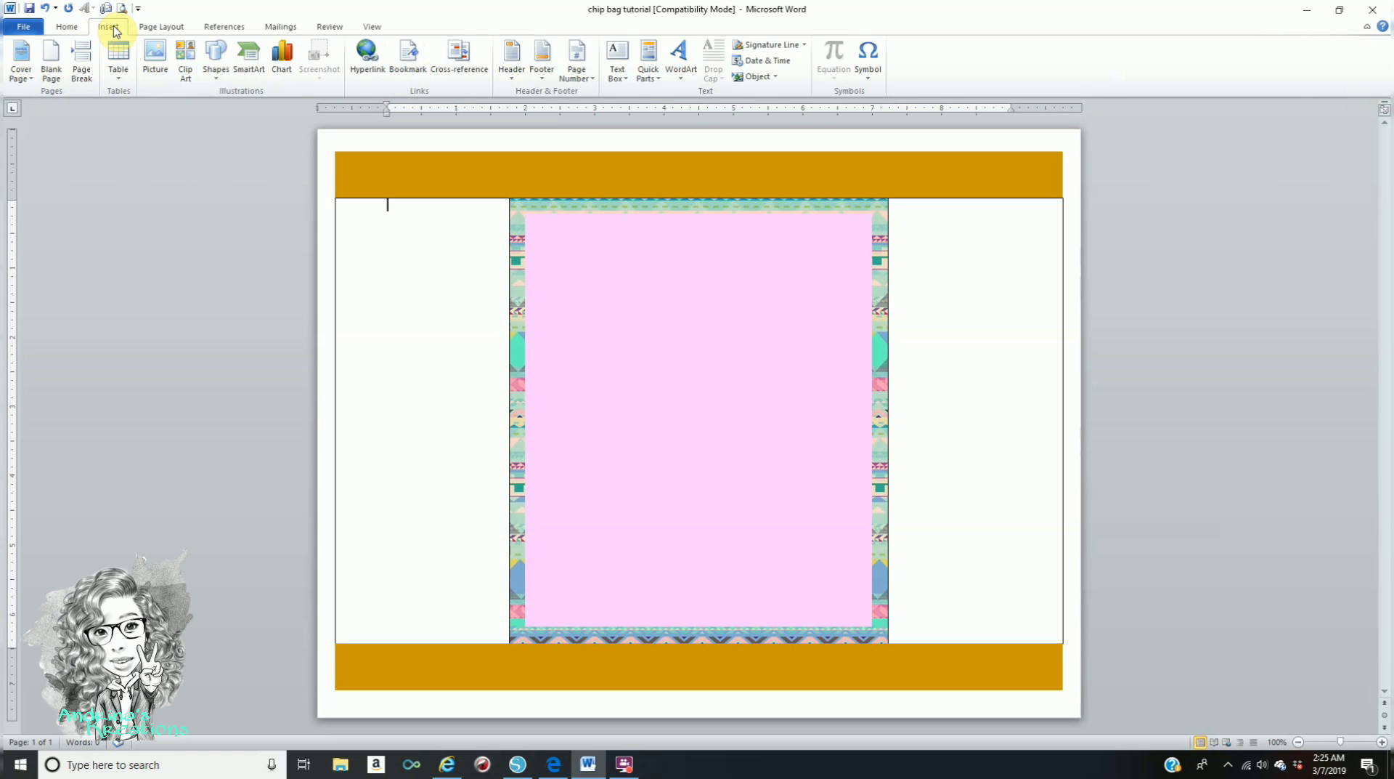
{"action": "left_click", "coordinate": [214, 64]}
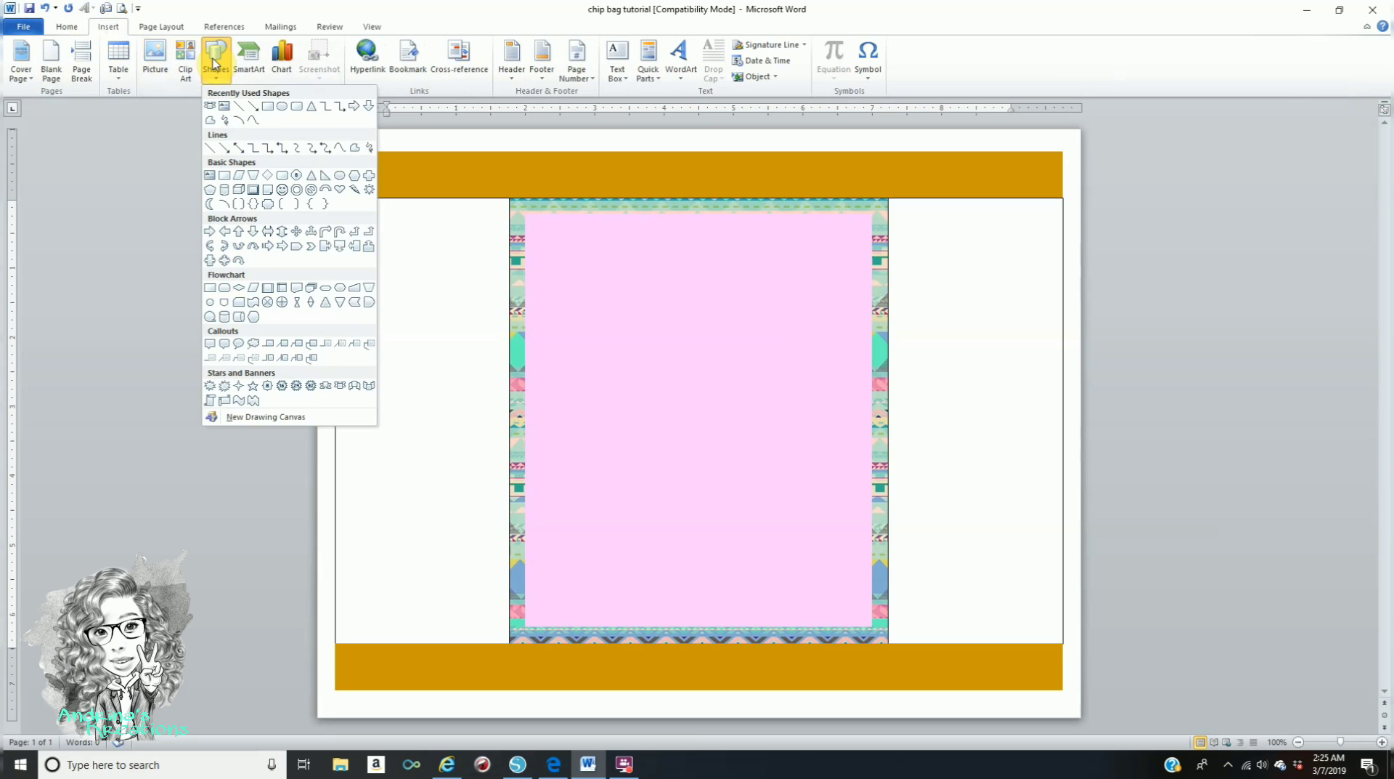
{"action": "left_click", "coordinate": [268, 109]}
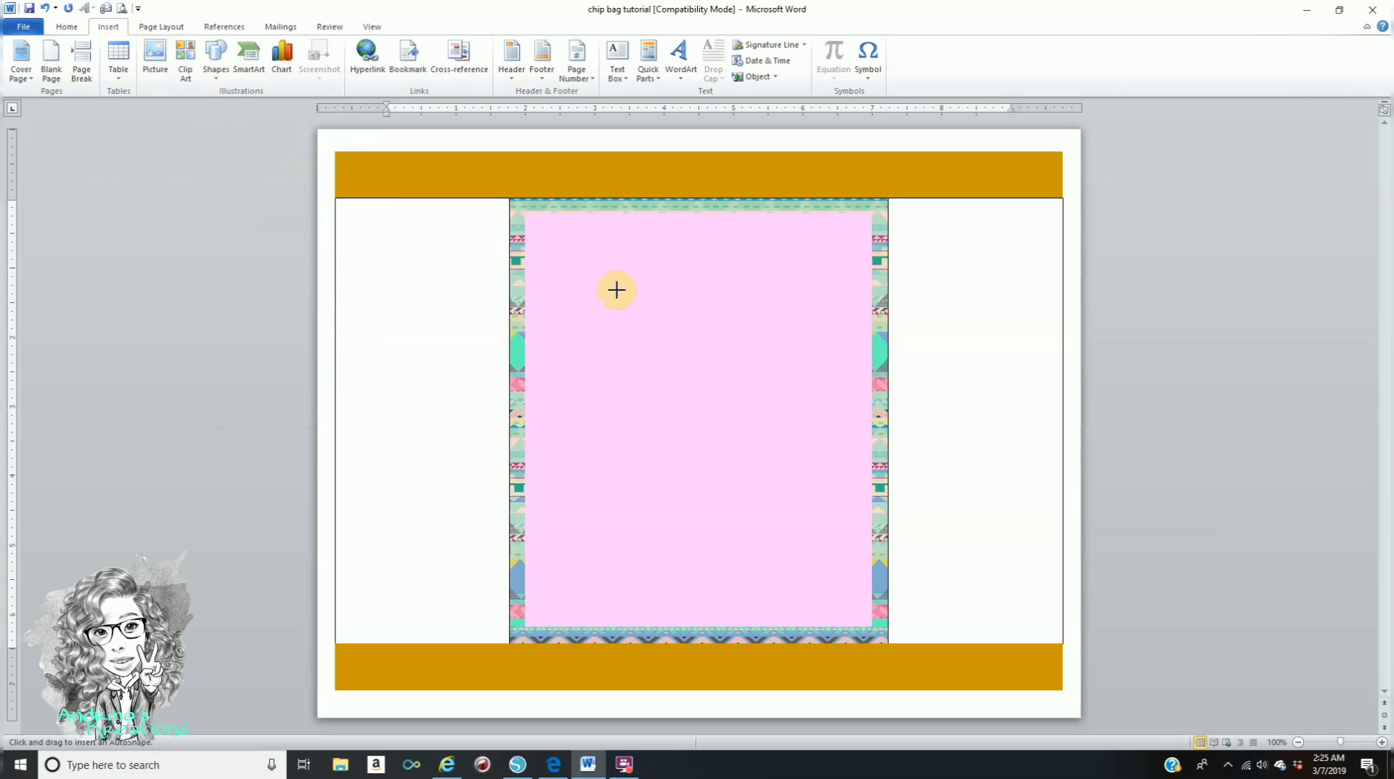
{"action": "mouse_move", "coordinate": [776, 325]}
{"action": "left_mouse_down"}
{"action": "mouse_move", "coordinate": [818, 373]}
{"action": "mouse_move", "coordinate": [826, 467]}
{"action": "left_mouse_up"}
{"action": "left_click_drag", "start_coordinate": [596, 357], "coordinate": [602, 359]}
{"action": "left_click_drag", "start_coordinate": [826, 357], "coordinate": [819, 358]}
{"action": "left_click_drag", "start_coordinate": [712, 466], "coordinate": [712, 474]}
{"action": "left_click", "coordinate": [1192, 305]}
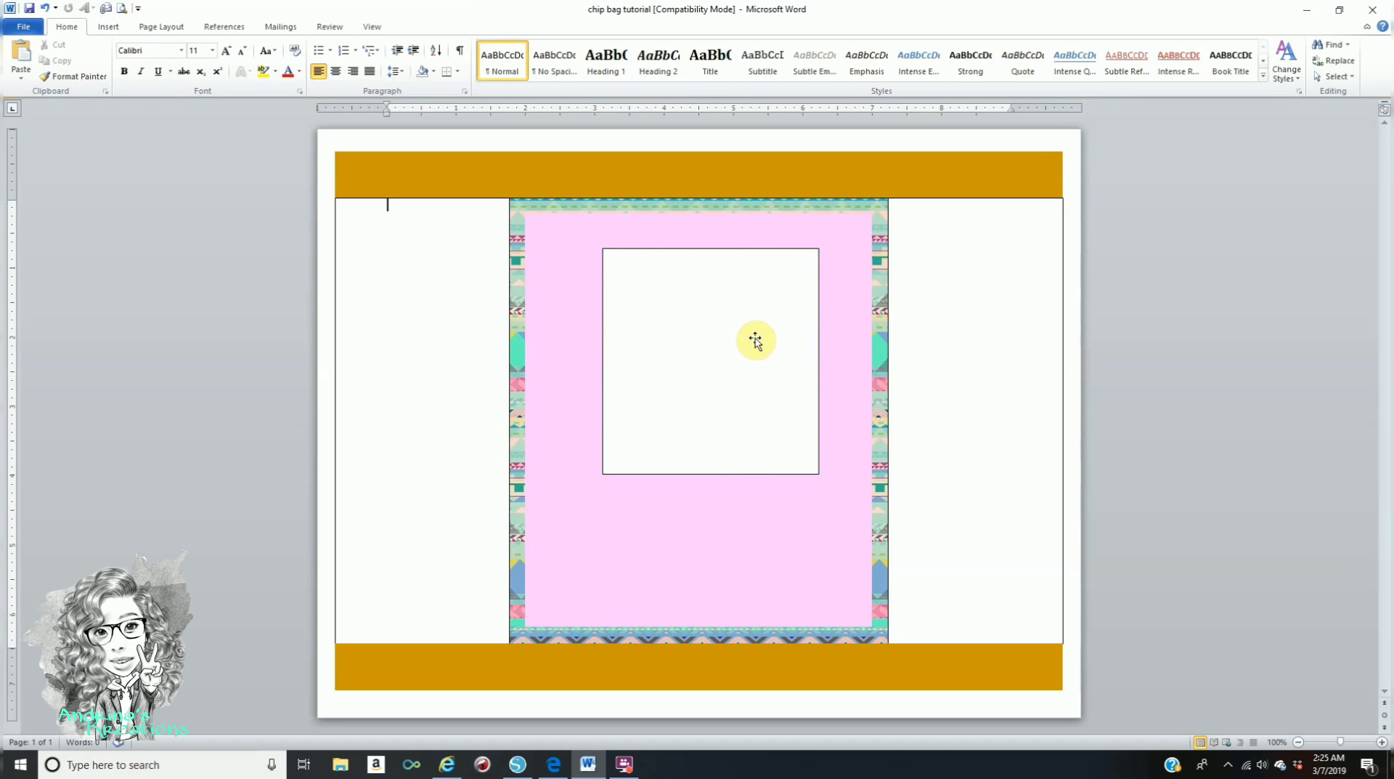
- Draw an oval about 4.25" high over the small rectangle, shift it toward the rectangle's center, and widen it to about 2.54"
{"action": "left_click", "coordinate": [108, 29]}
{"action": "left_click", "coordinate": [214, 69]}
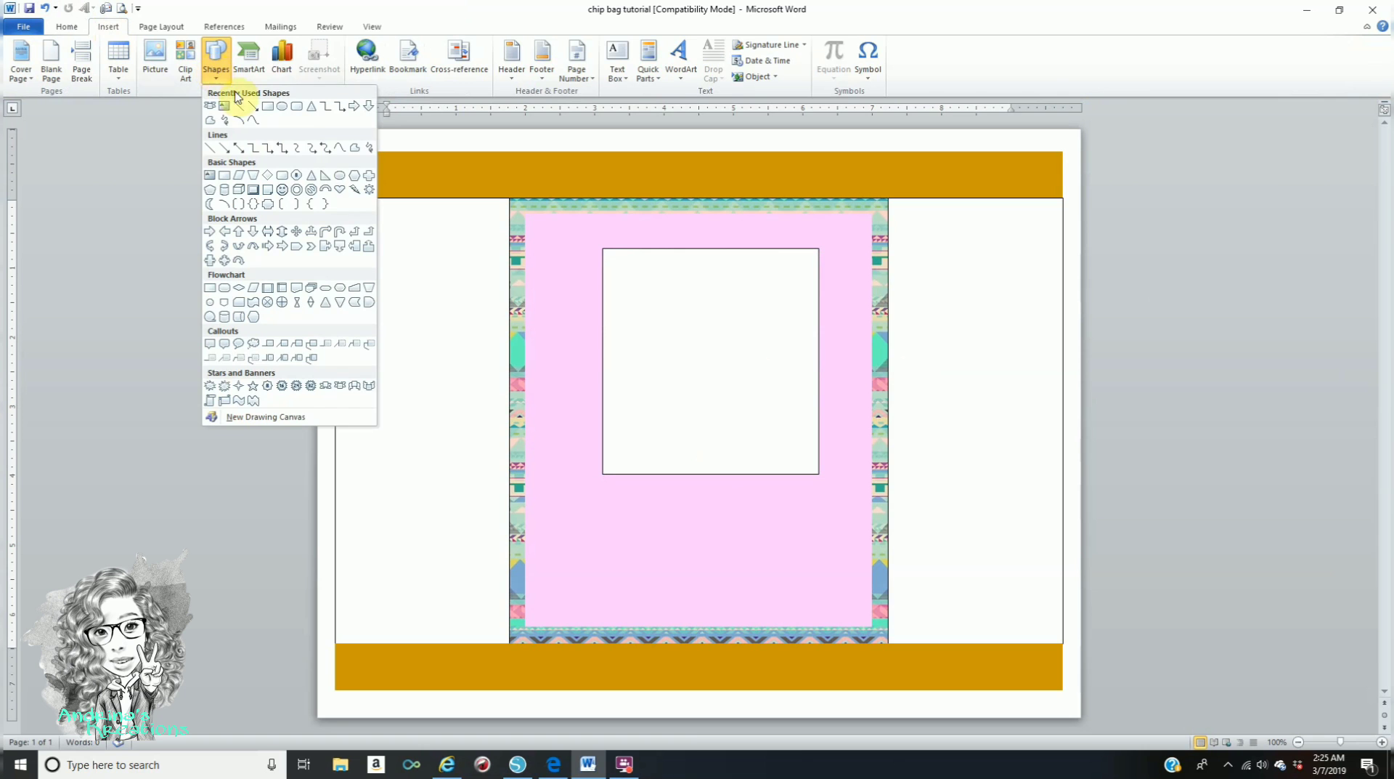
{"action": "left_click", "coordinate": [283, 108]}
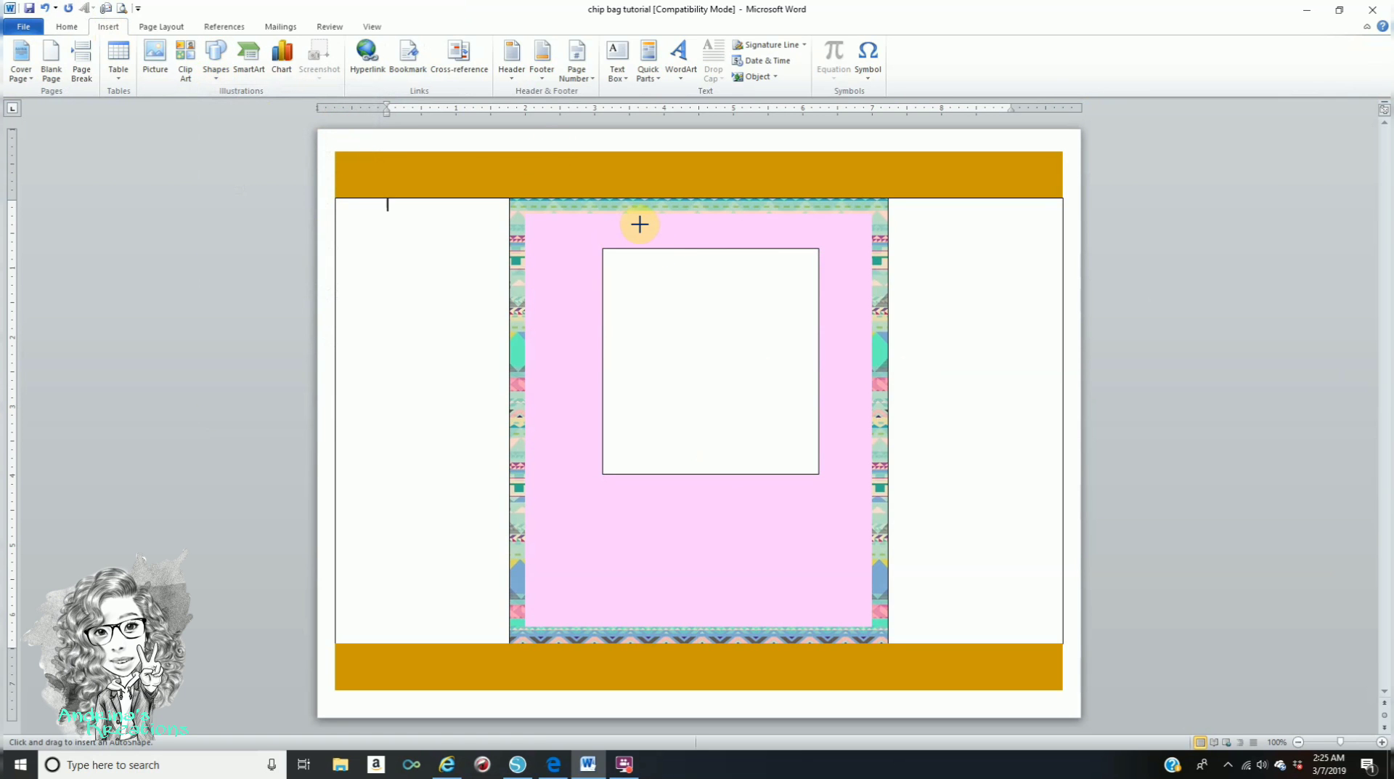
{"action": "left_click_drag", "start_coordinate": [790, 485], "coordinate": [801, 518]}
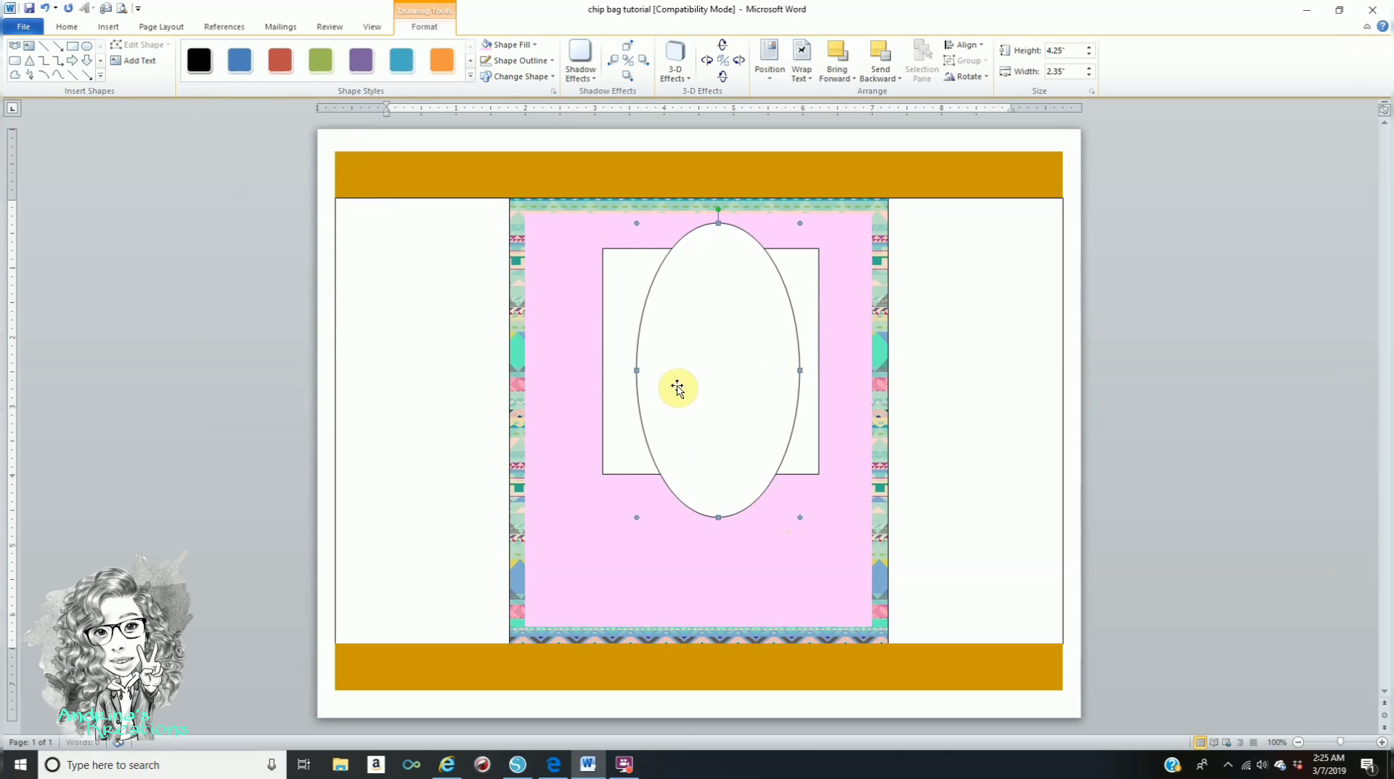
{"action": "left_click_drag", "start_coordinate": [636, 335], "coordinate": [625, 327]}
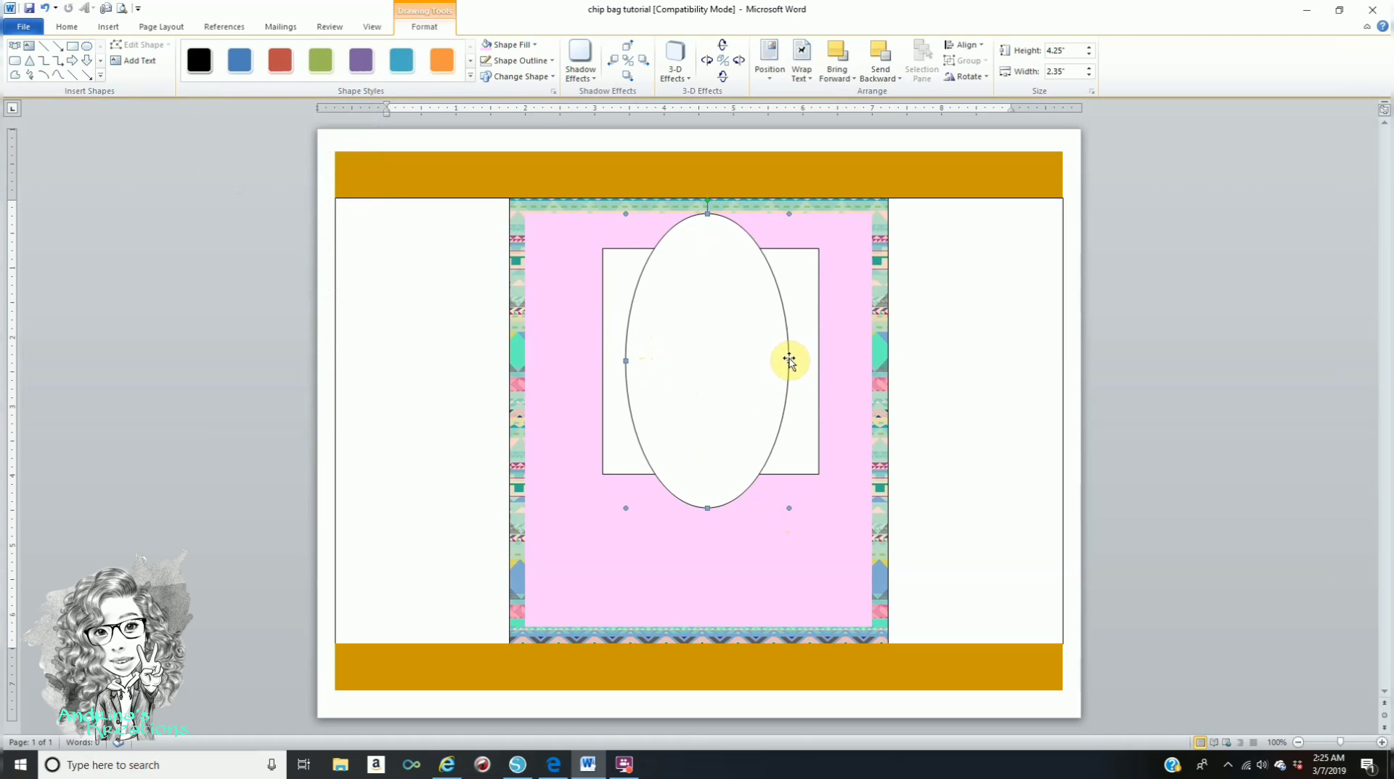
{"action": "left_click_drag", "start_coordinate": [789, 361], "coordinate": [802, 361]}
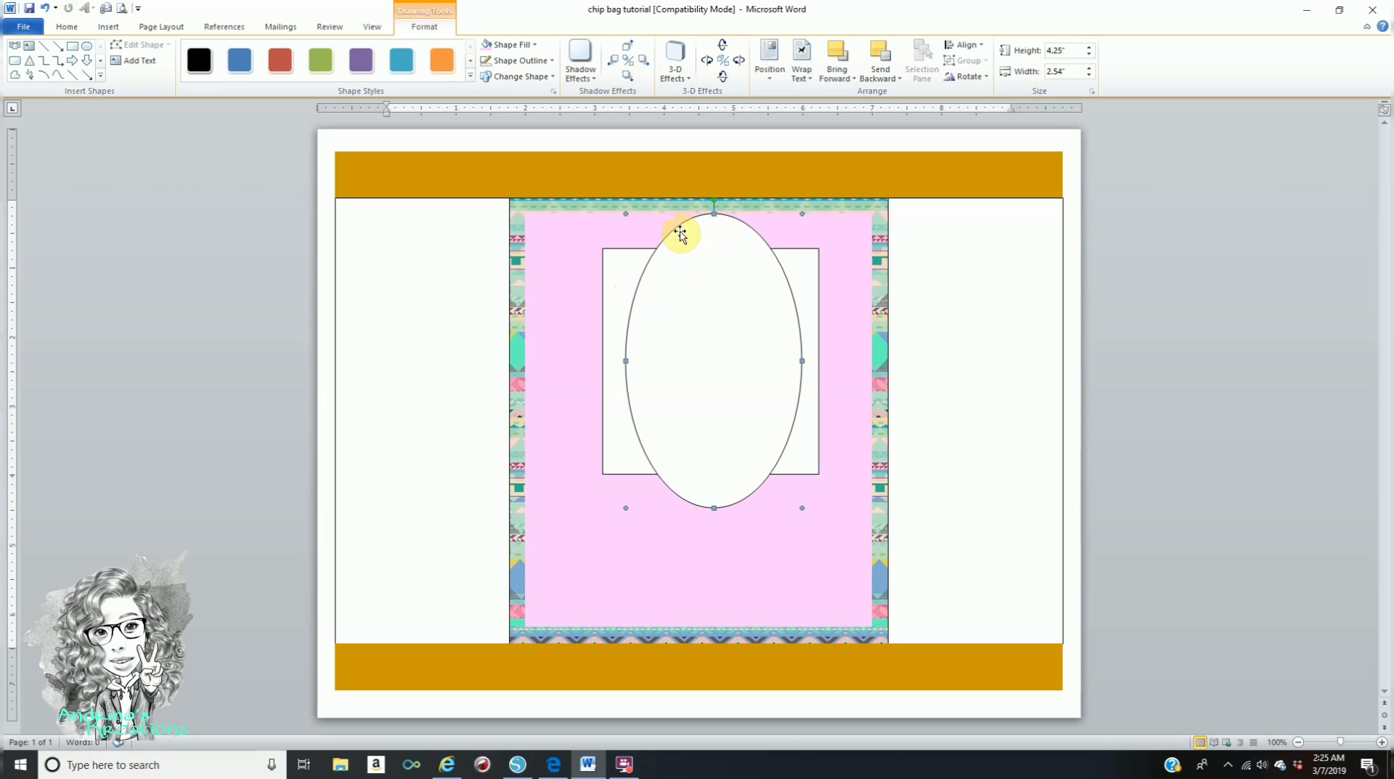
- Fill the oval and the small rectangle together with the flowingeastercolors picture and remove their outlines
{"action": "left_click", "coordinate": [632, 252], "text": "shift"}
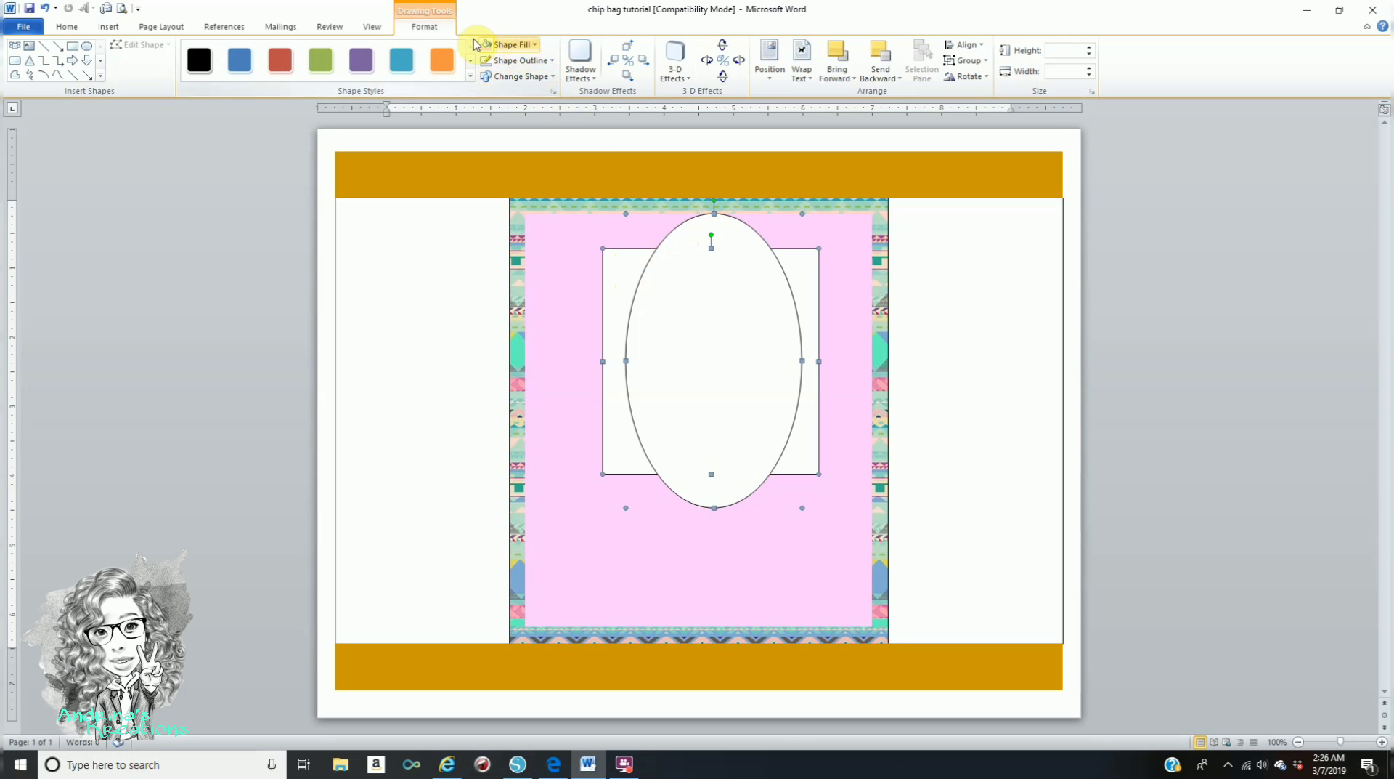
{"action": "left_click", "coordinate": [512, 47]}
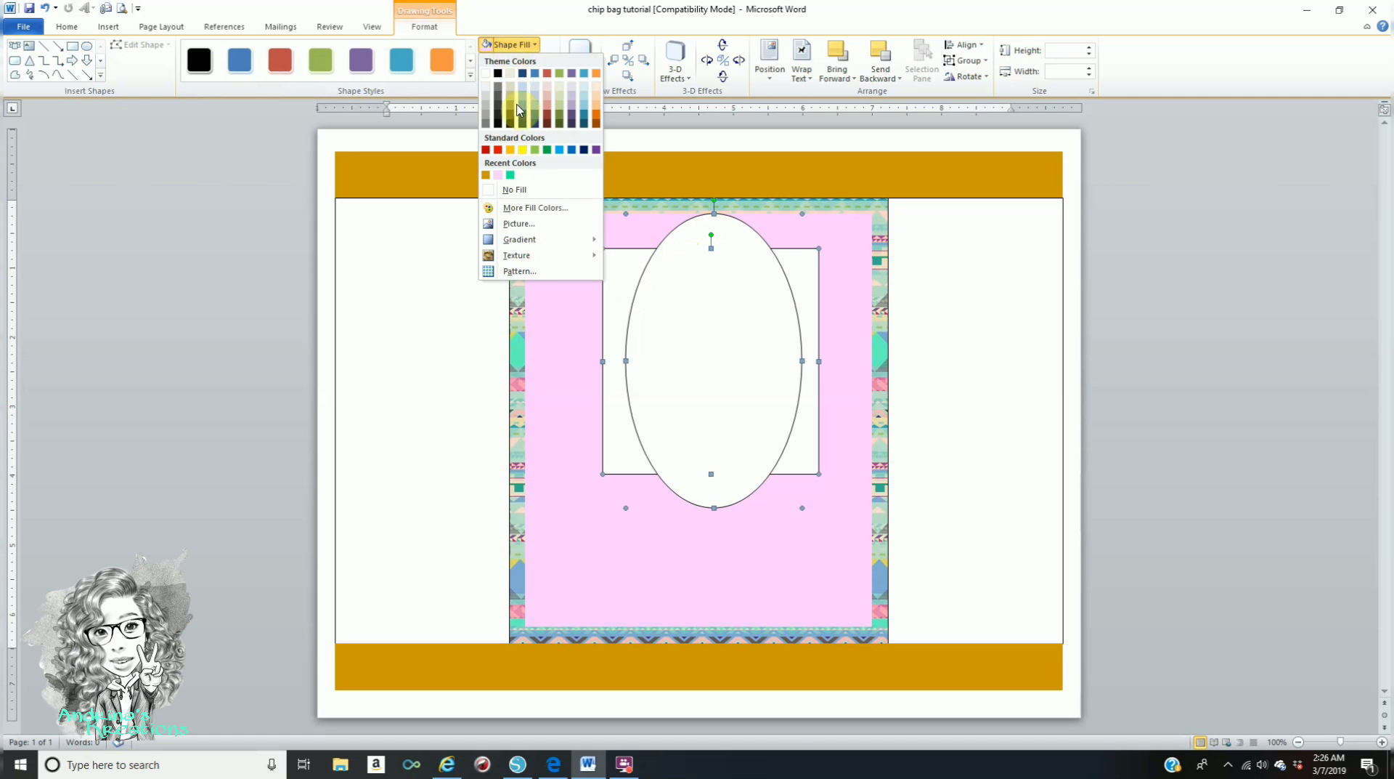
{"action": "left_click", "coordinate": [513, 225]}
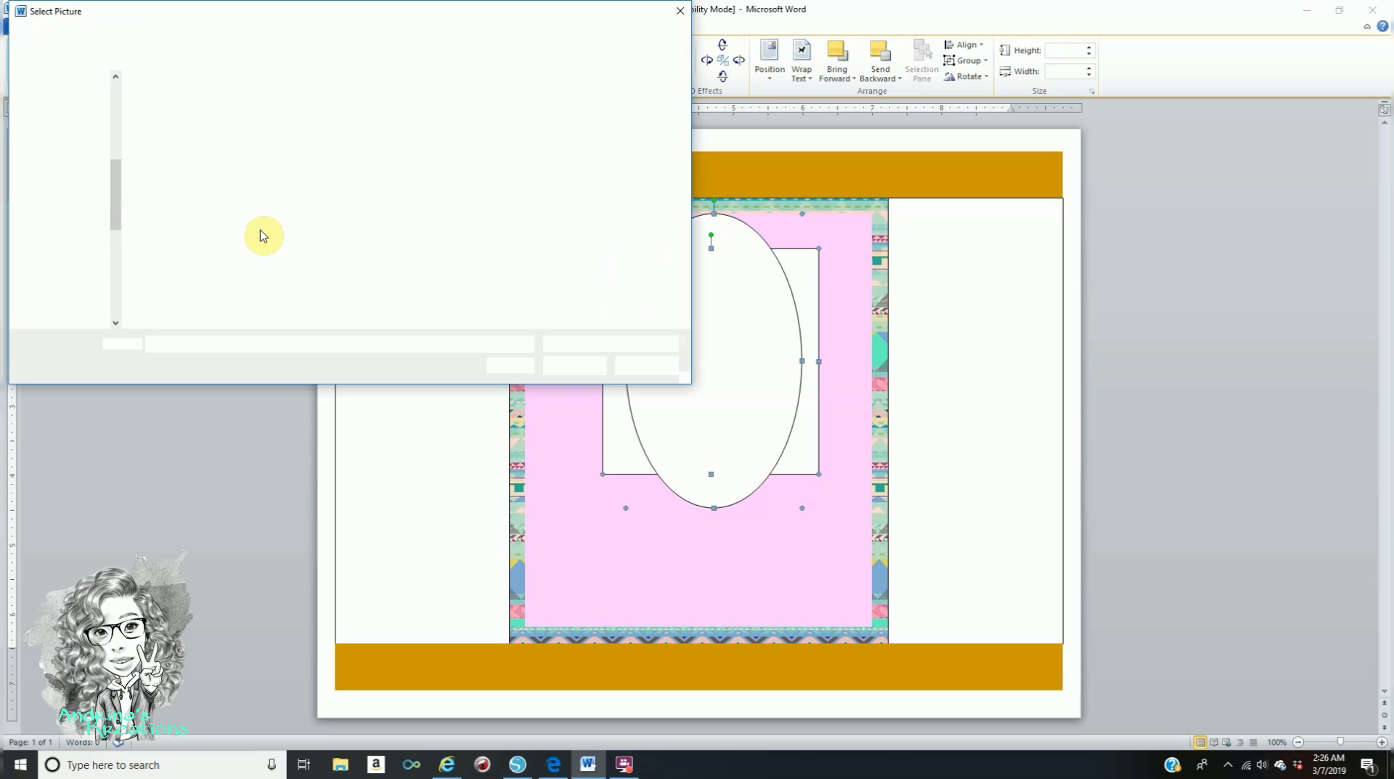
{"action": "left_click", "coordinate": [172, 225]}
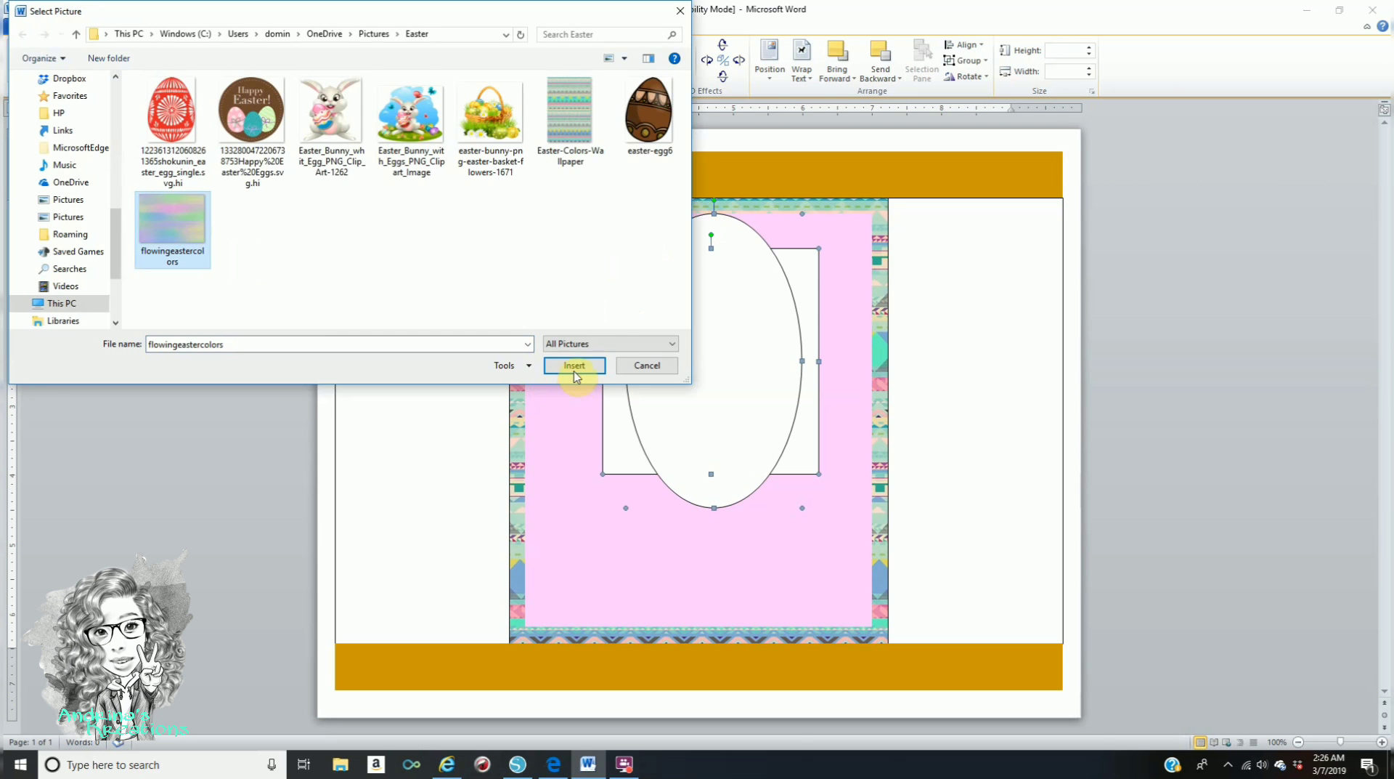
{"action": "left_click", "coordinate": [575, 367]}
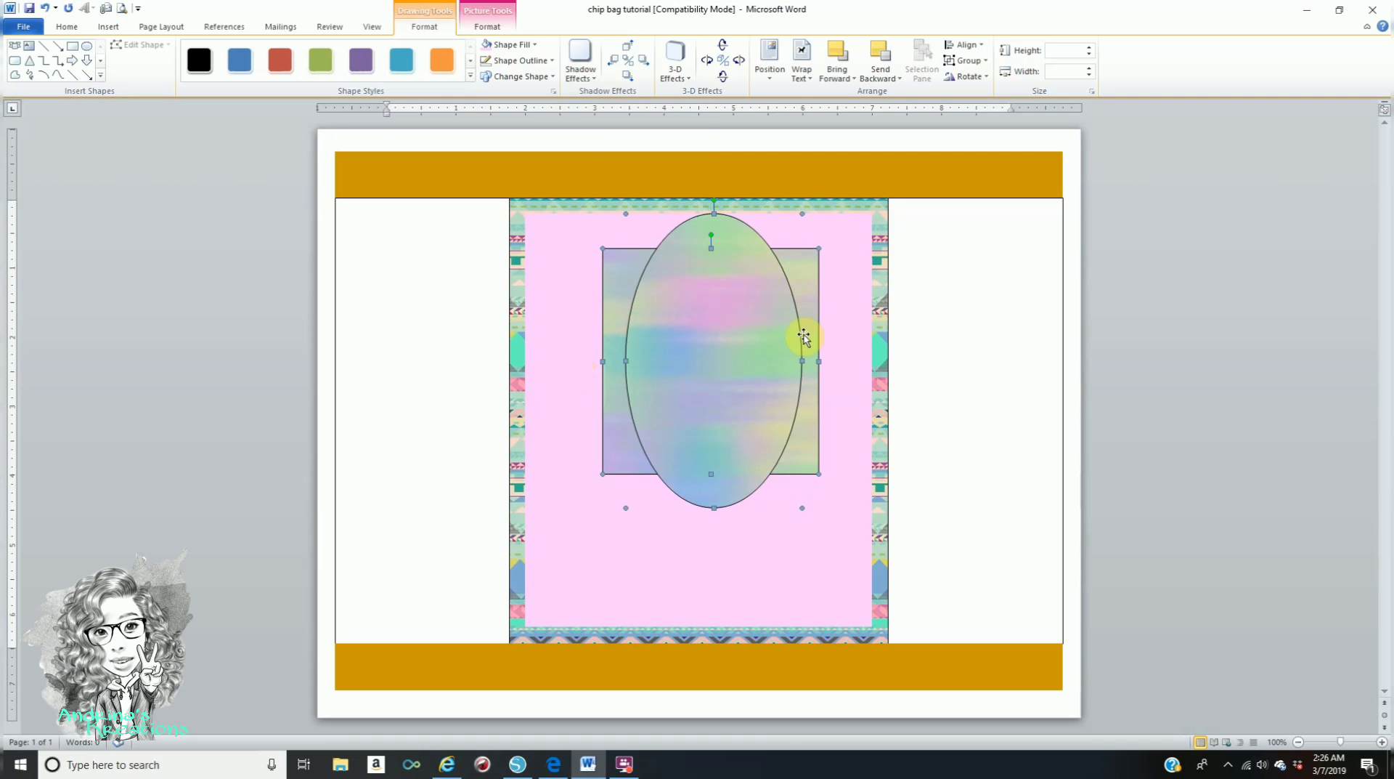
{"action": "left_click", "coordinate": [538, 65]}
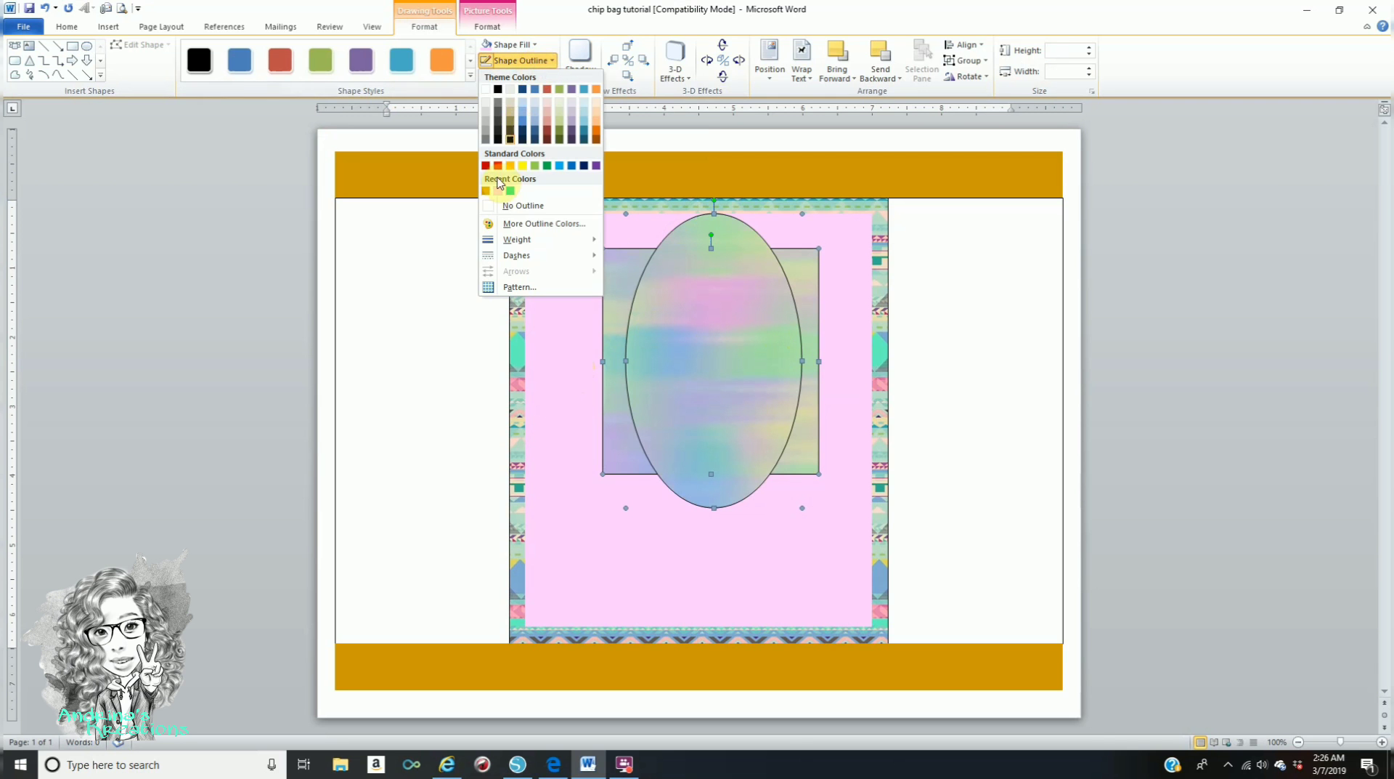
{"action": "left_click", "coordinate": [488, 214]}
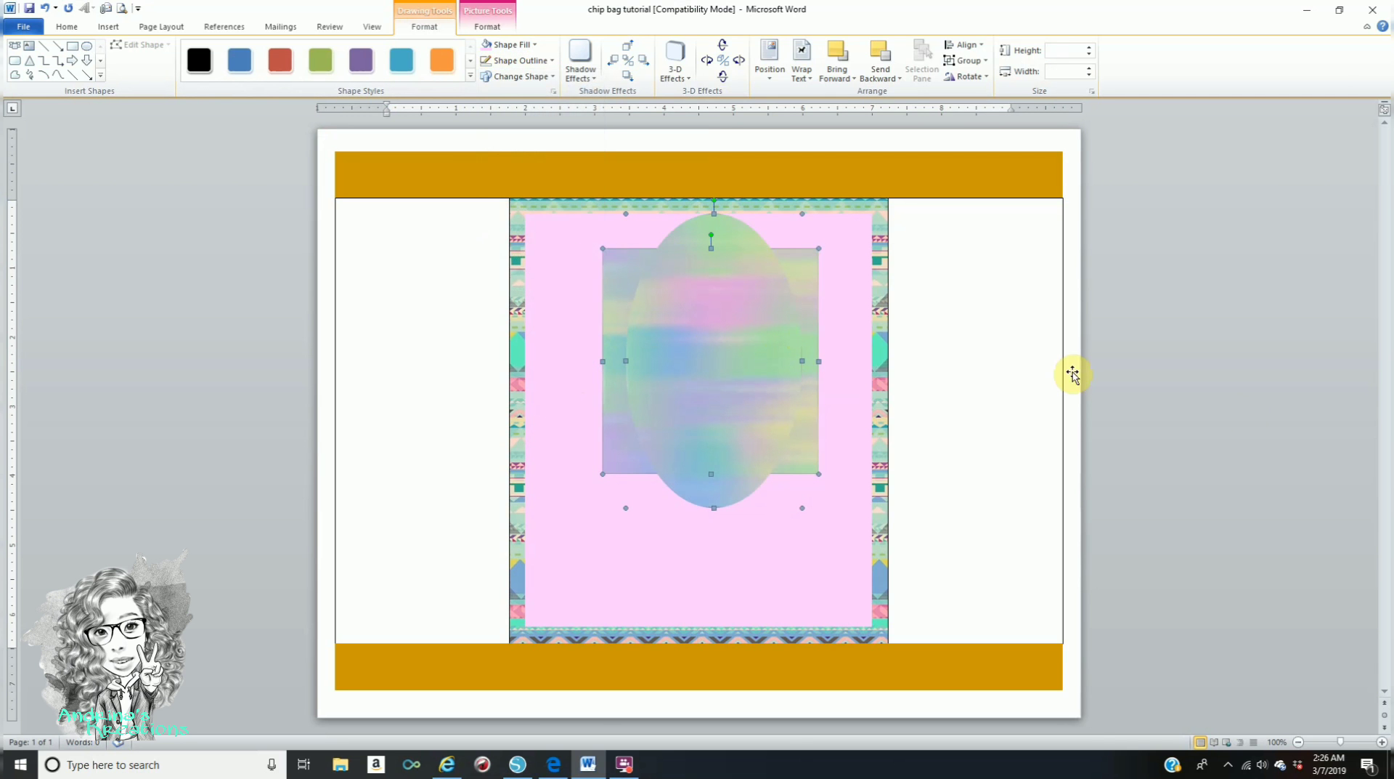
- Narrow the small rectangle behind the oval to about 2.96" wide and extend its lower edge to about 3.45" high
{"action": "left_click", "coordinate": [1245, 411]}
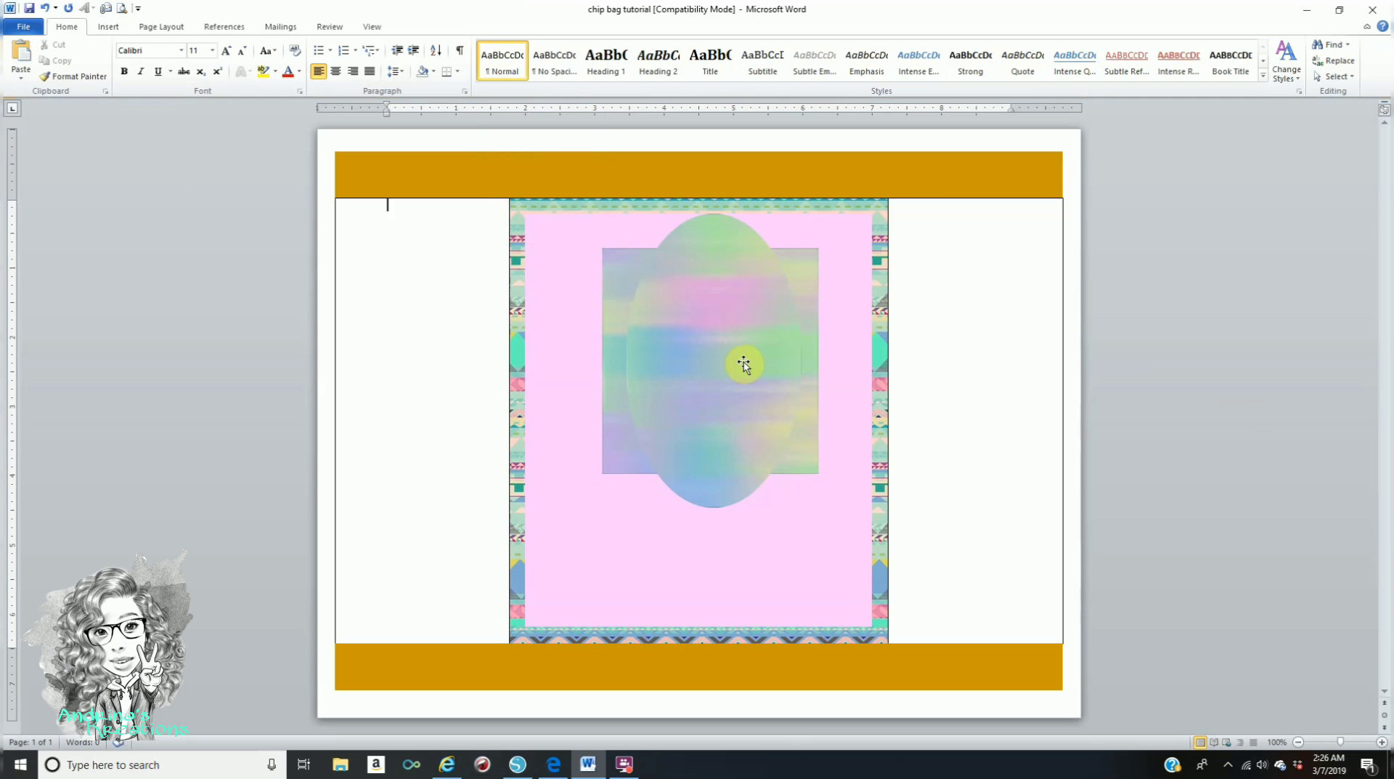
{"action": "left_click", "coordinate": [719, 357]}
{"action": "left_click", "coordinate": [614, 356]}
{"action": "left_click_drag", "start_coordinate": [602, 363], "coordinate": [614, 361]}
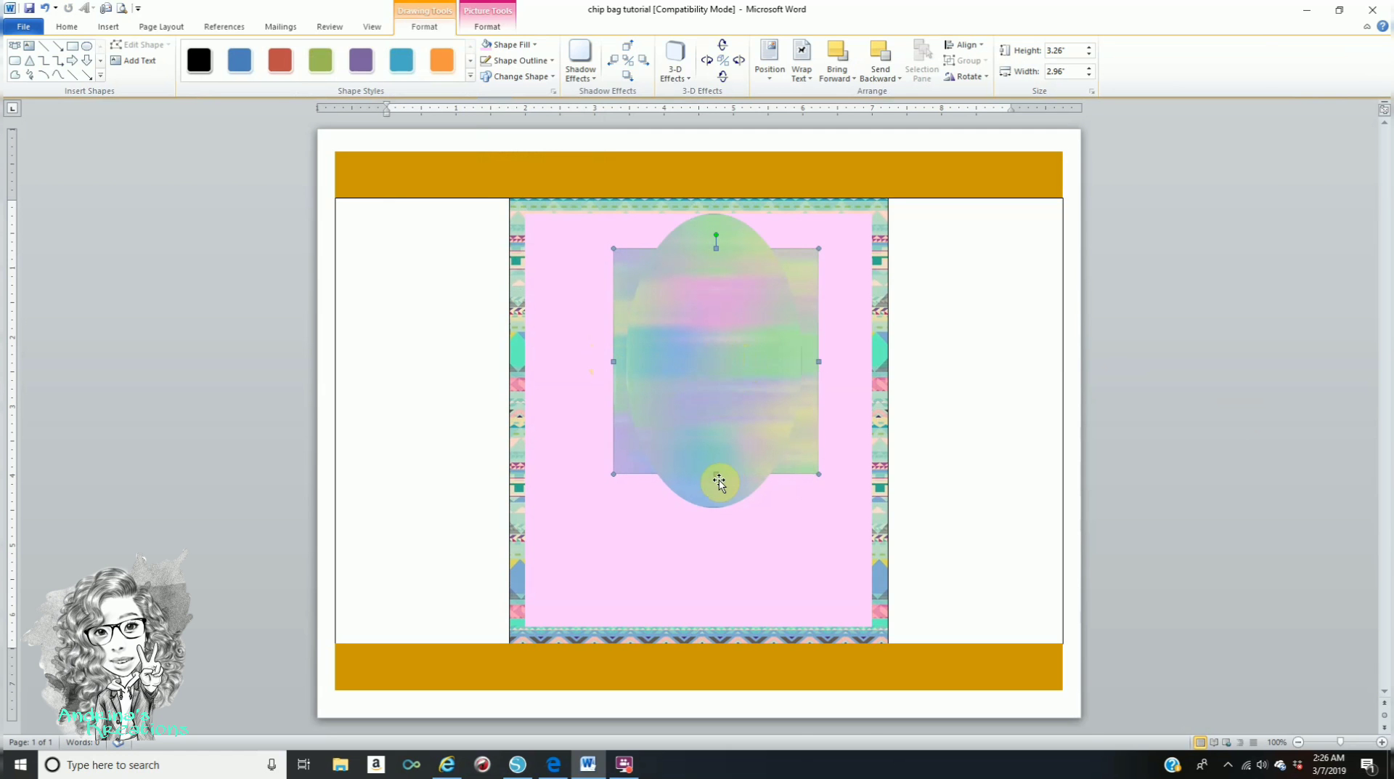
{"action": "left_click", "coordinate": [622, 470]}
{"action": "left_click_drag", "start_coordinate": [717, 474], "coordinate": [717, 487]}
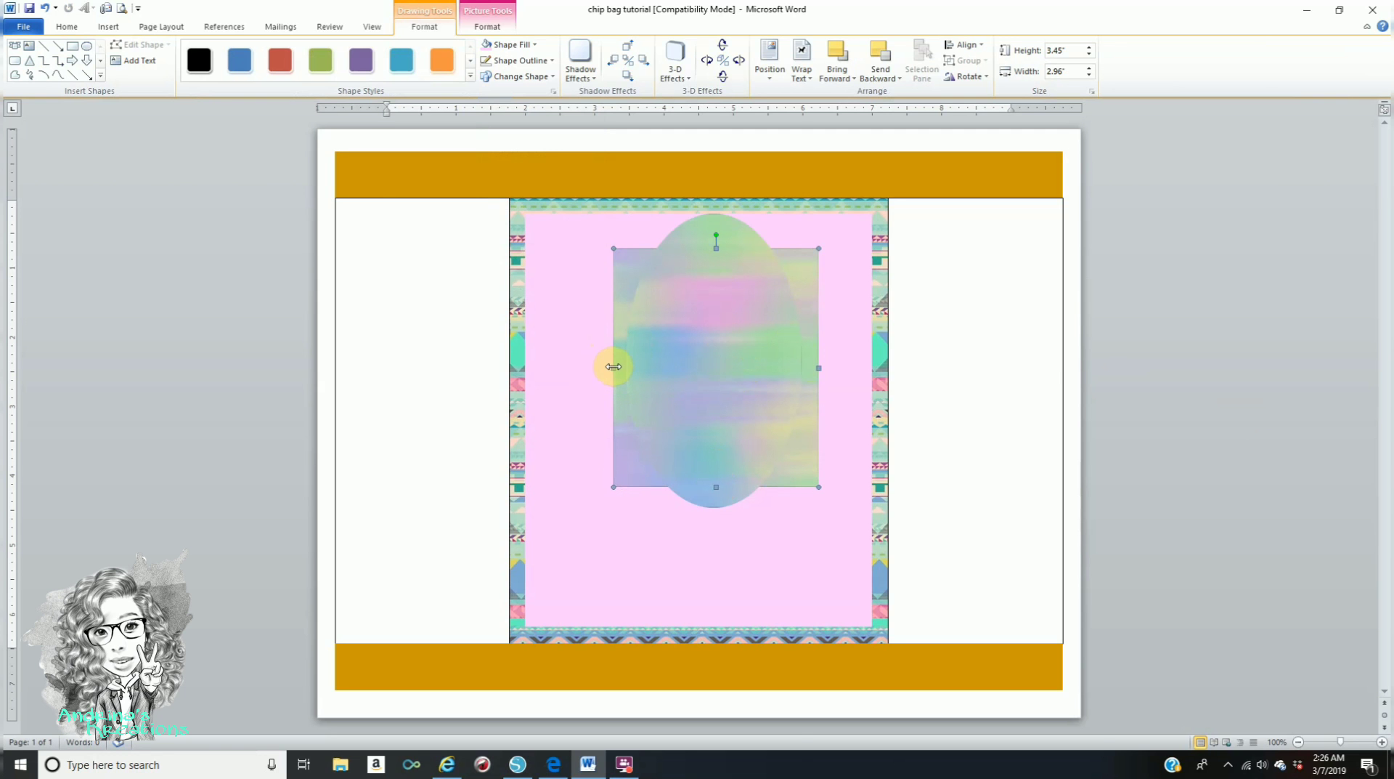
- Widen the oval on both sides to about 3.34" so it extends past the rectangle's side edges
{"action": "left_click", "coordinate": [637, 366]}
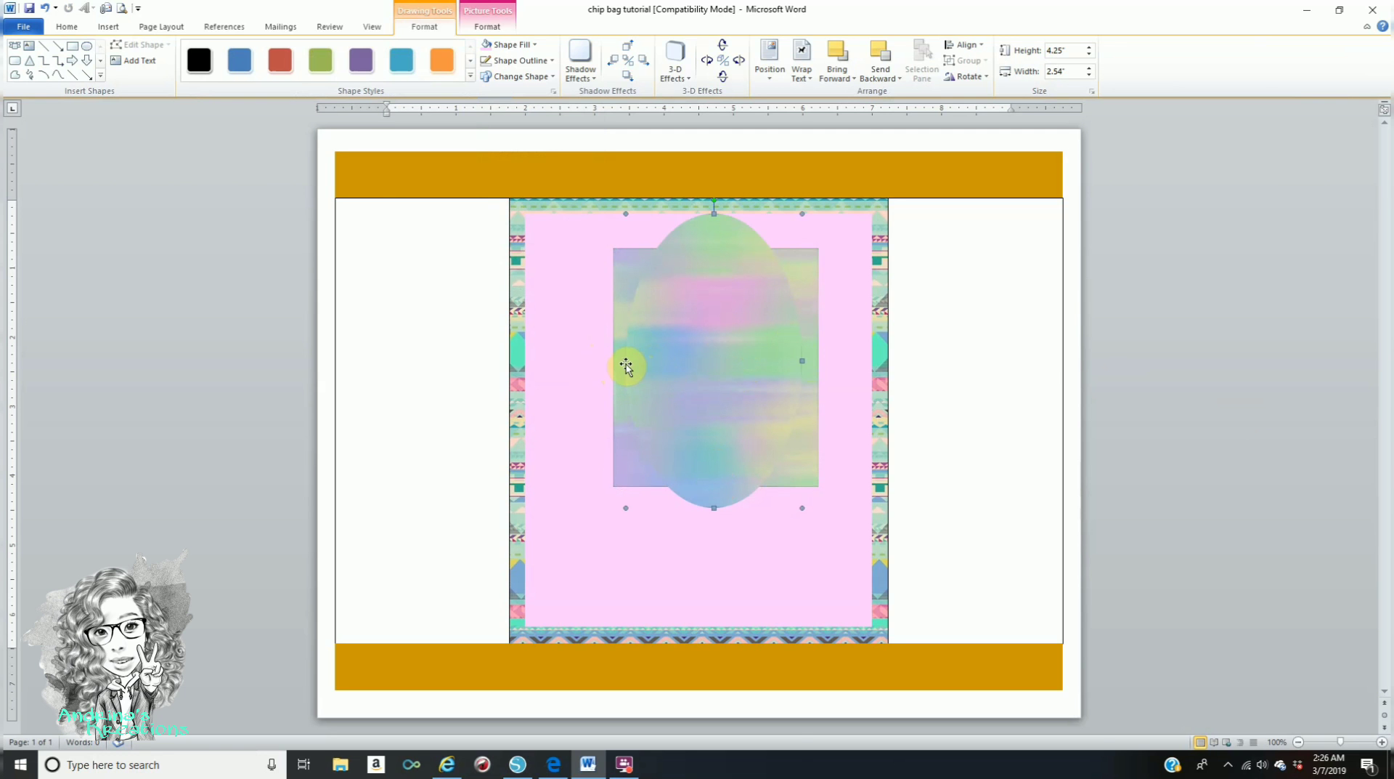
{"action": "left_click_drag", "start_coordinate": [625, 361], "coordinate": [600, 361]}
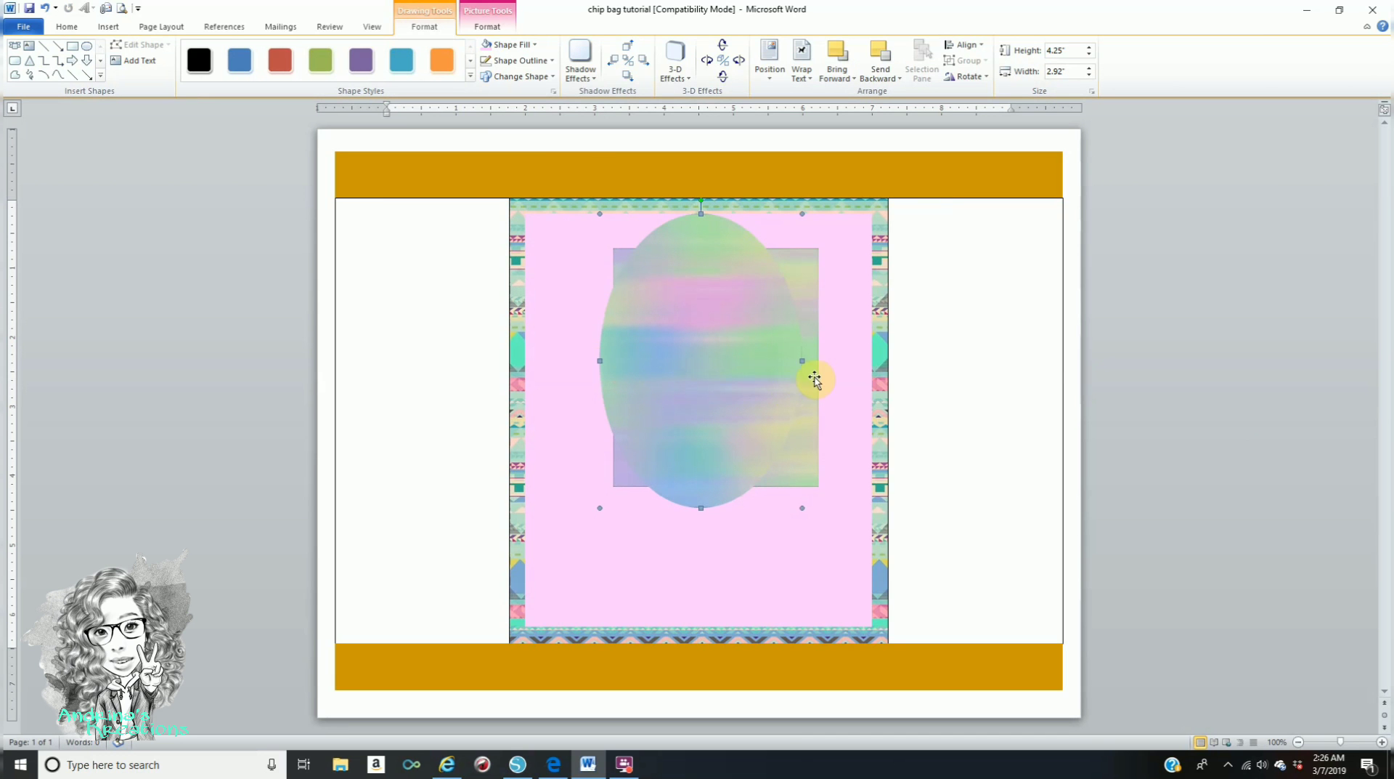
{"action": "left_click_drag", "start_coordinate": [812, 361], "coordinate": [832, 362]}
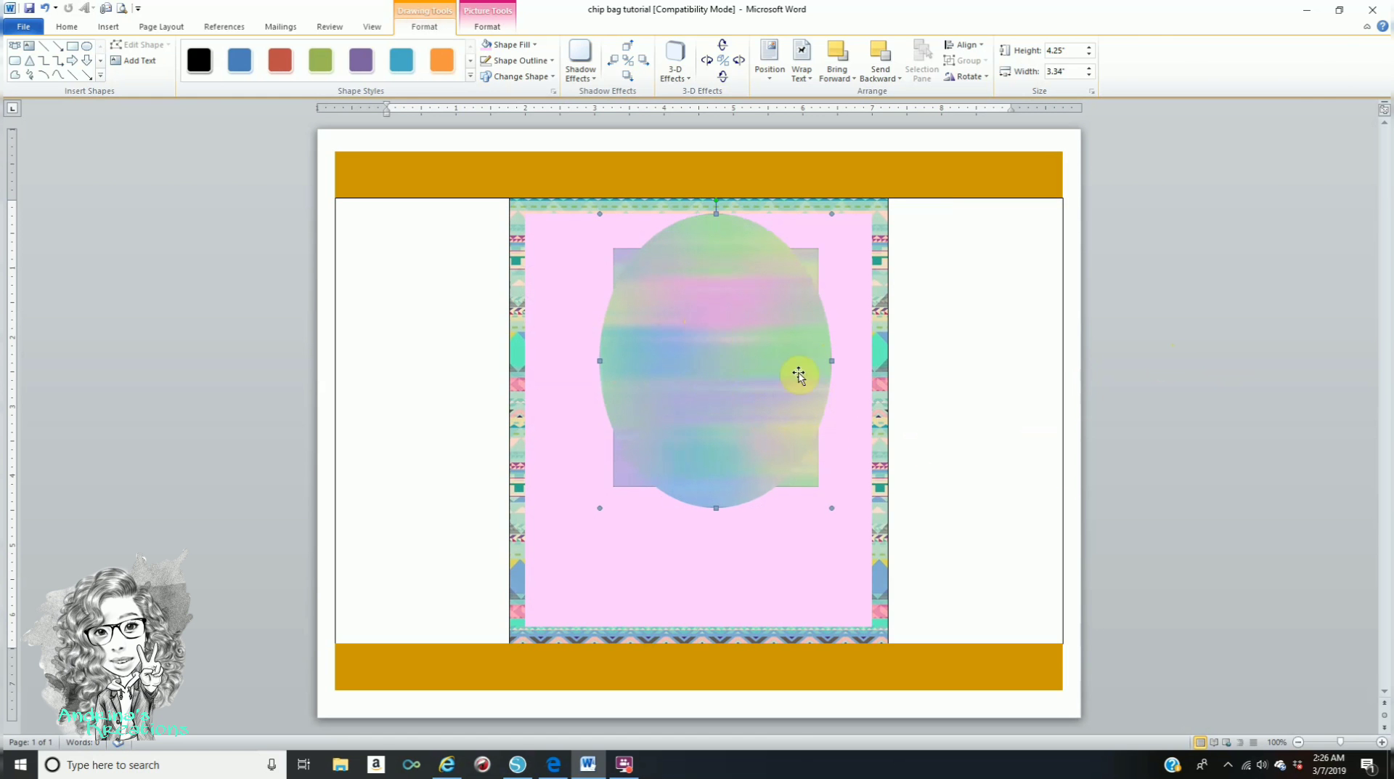
- Select the oval and small rectangle together and move them slightly down and left to center them across the lavender panel
{"action": "left_click", "coordinate": [1165, 451]}
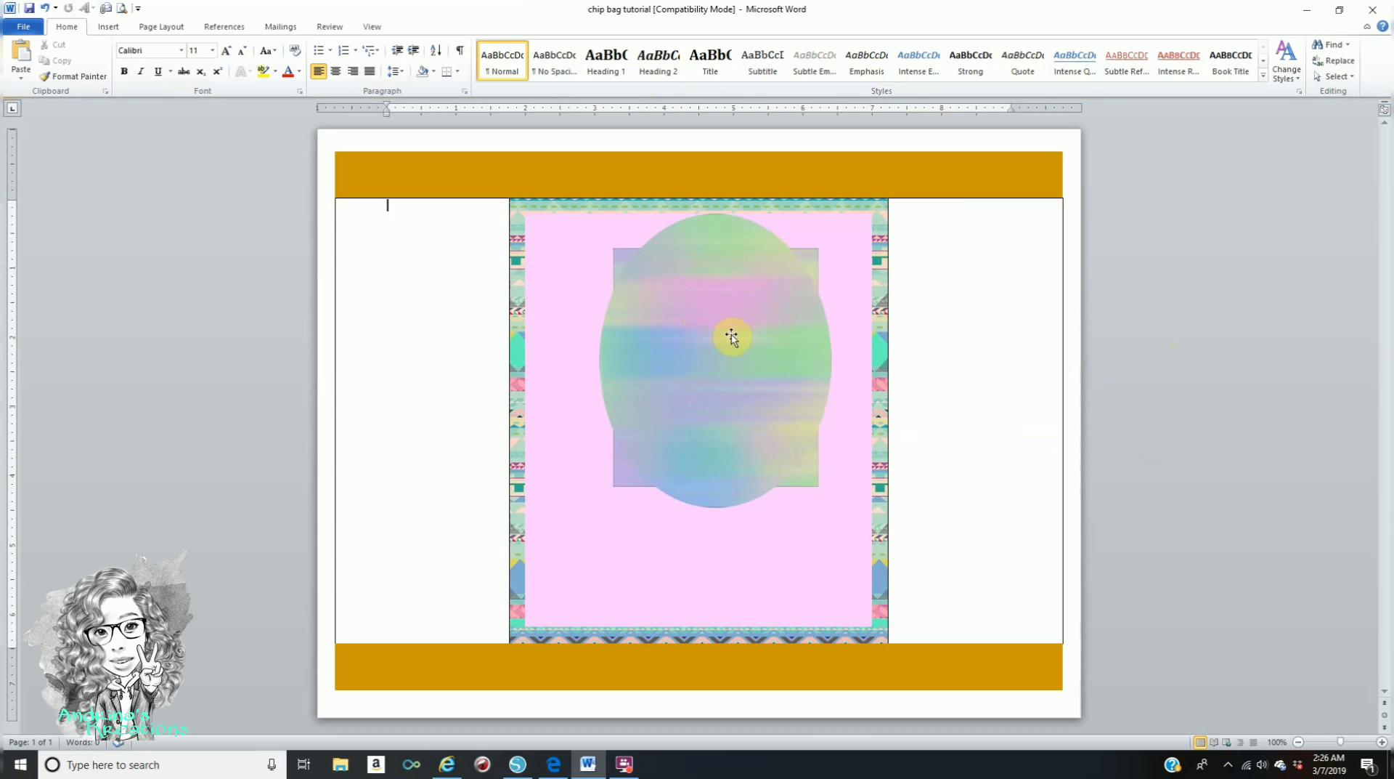
{"action": "left_click", "coordinate": [706, 336]}
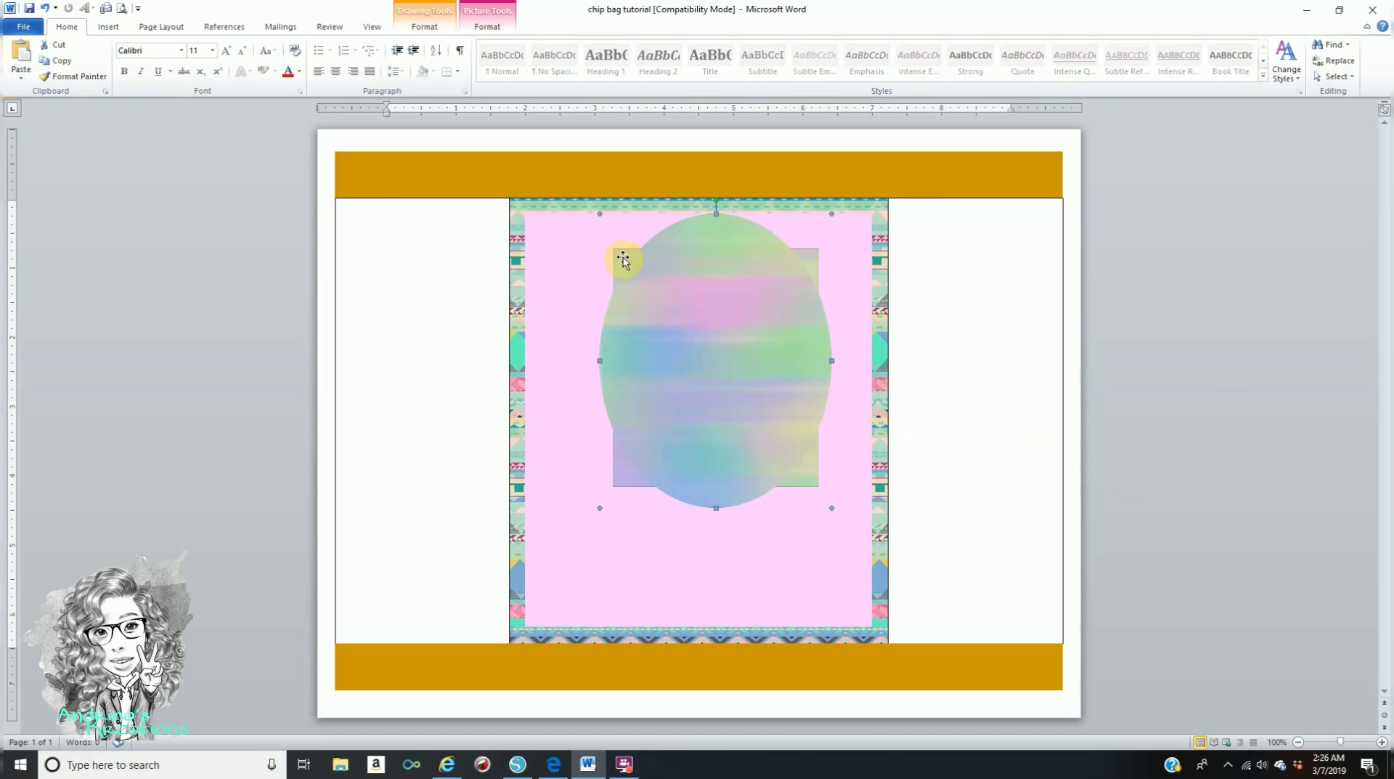
{"action": "left_click", "coordinate": [623, 250], "text": "shift"}
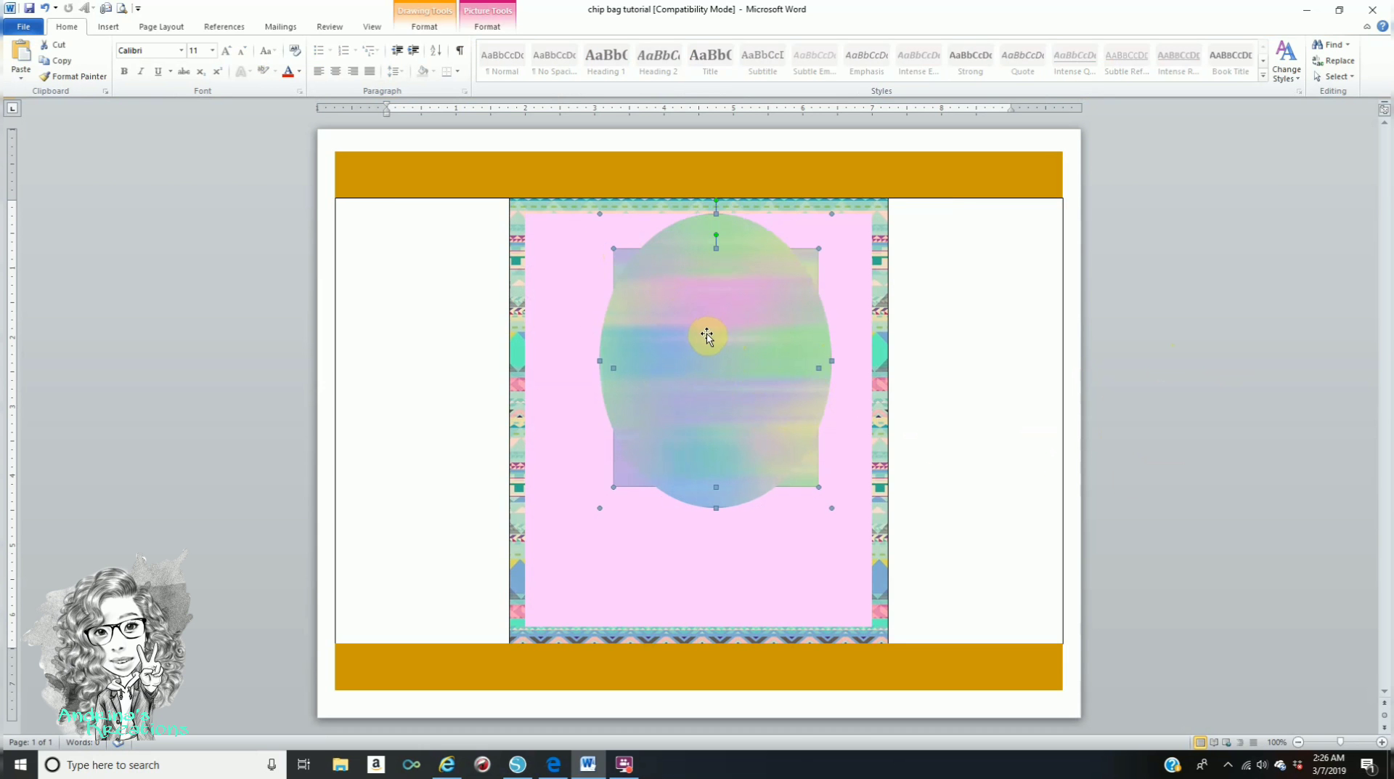
{"action": "mouse_move", "coordinate": [704, 337]}
{"action": "left_mouse_down"}
{"action": "mouse_move", "coordinate": [683, 347]}
{"action": "mouse_move", "coordinate": [695, 349]}
{"action": "left_mouse_up"}
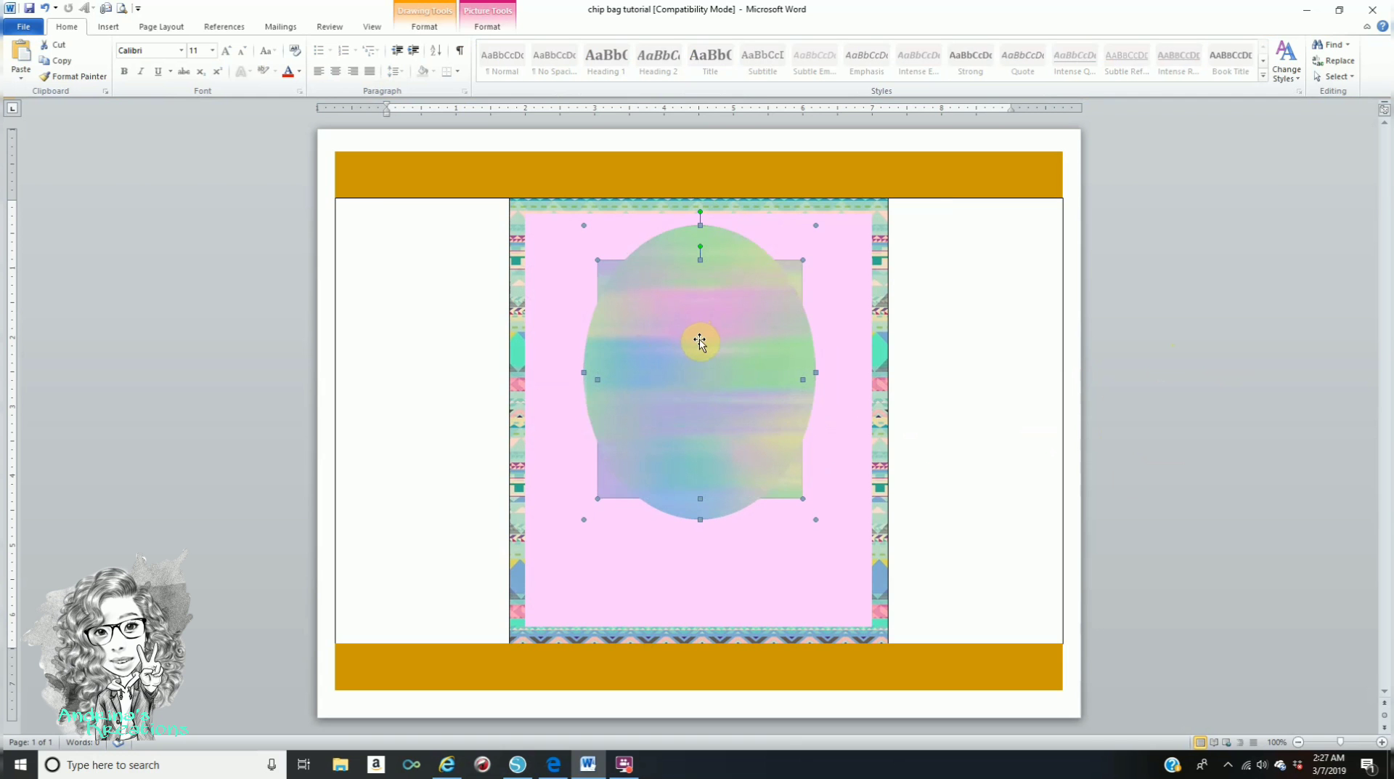
{"action": "left_click_drag", "start_coordinate": [699, 345], "coordinate": [704, 349]}
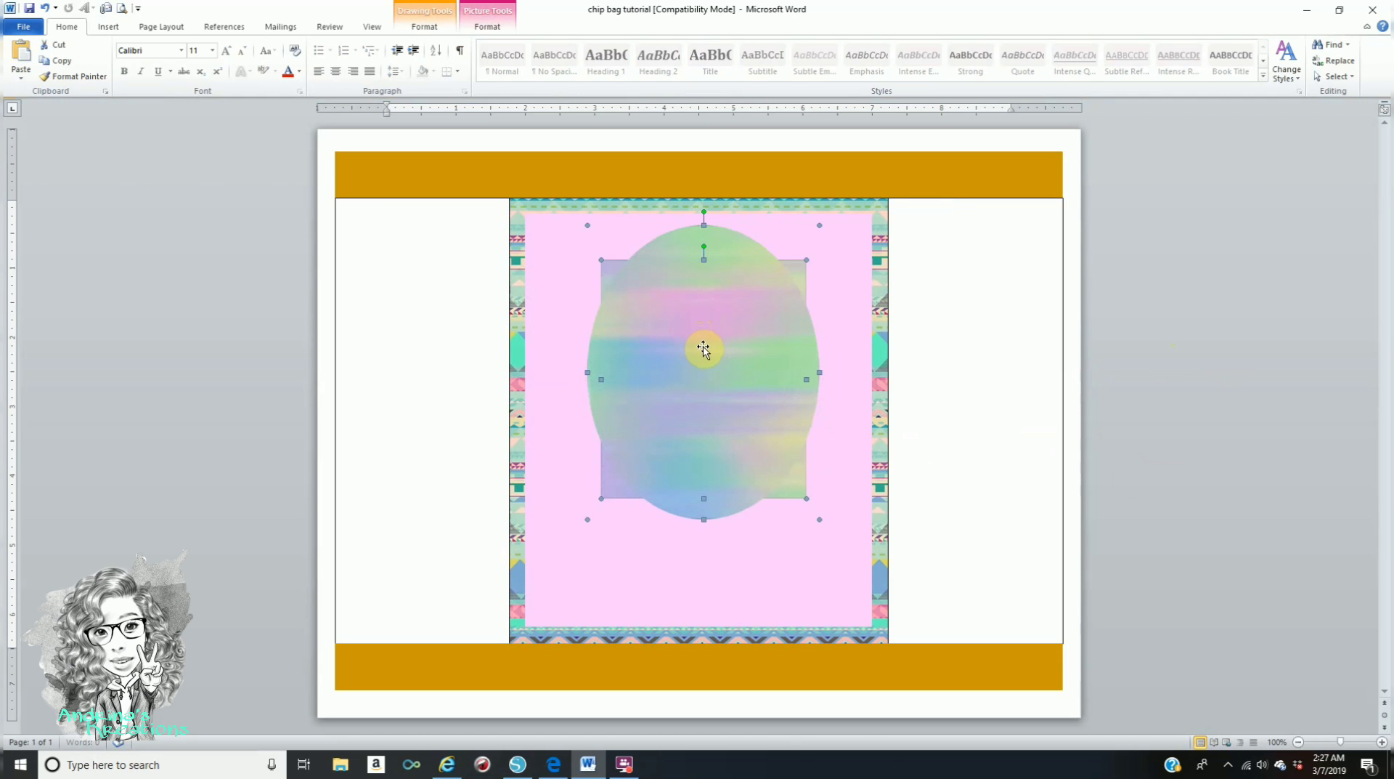
{"action": "left_click", "coordinate": [1148, 367]}
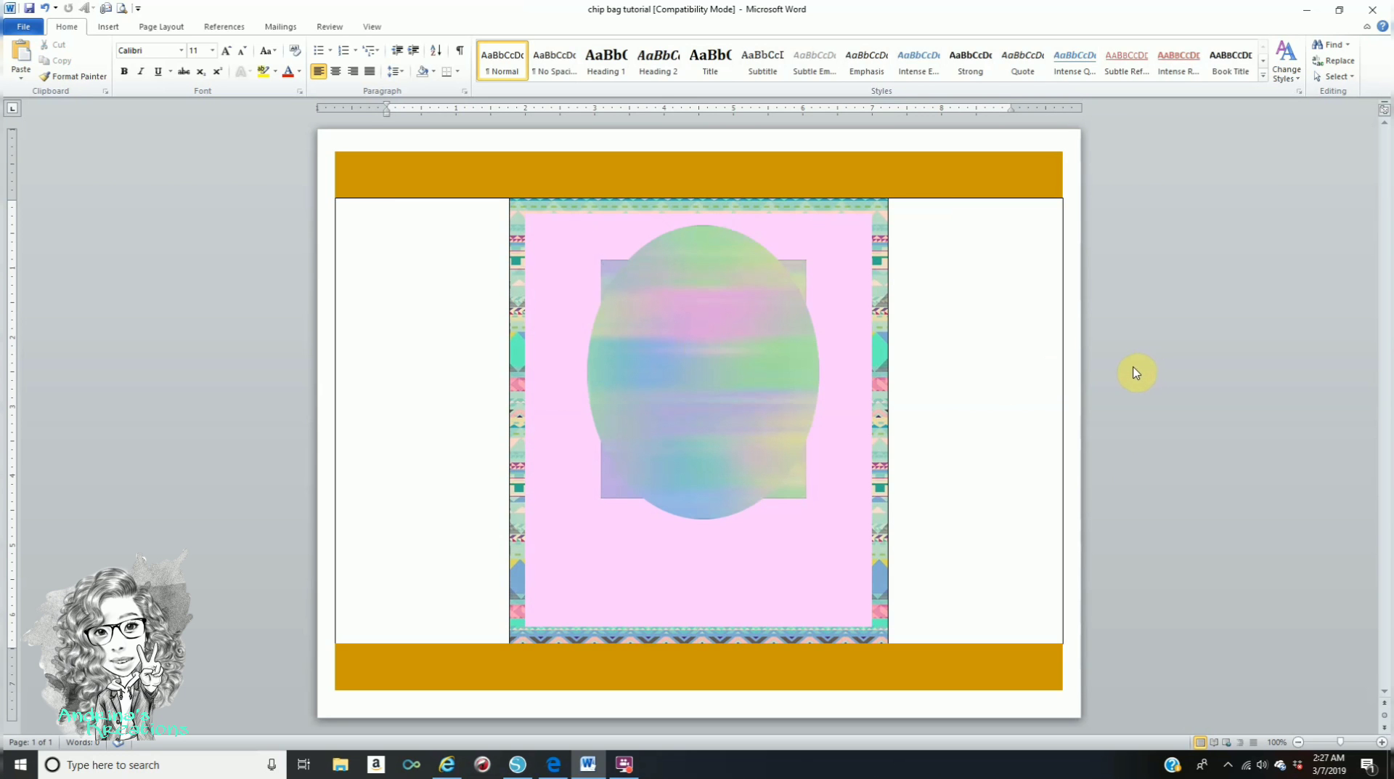
{"action": "left_click", "coordinate": [108, 26]}
{"action": "left_click", "coordinate": [155, 69]}
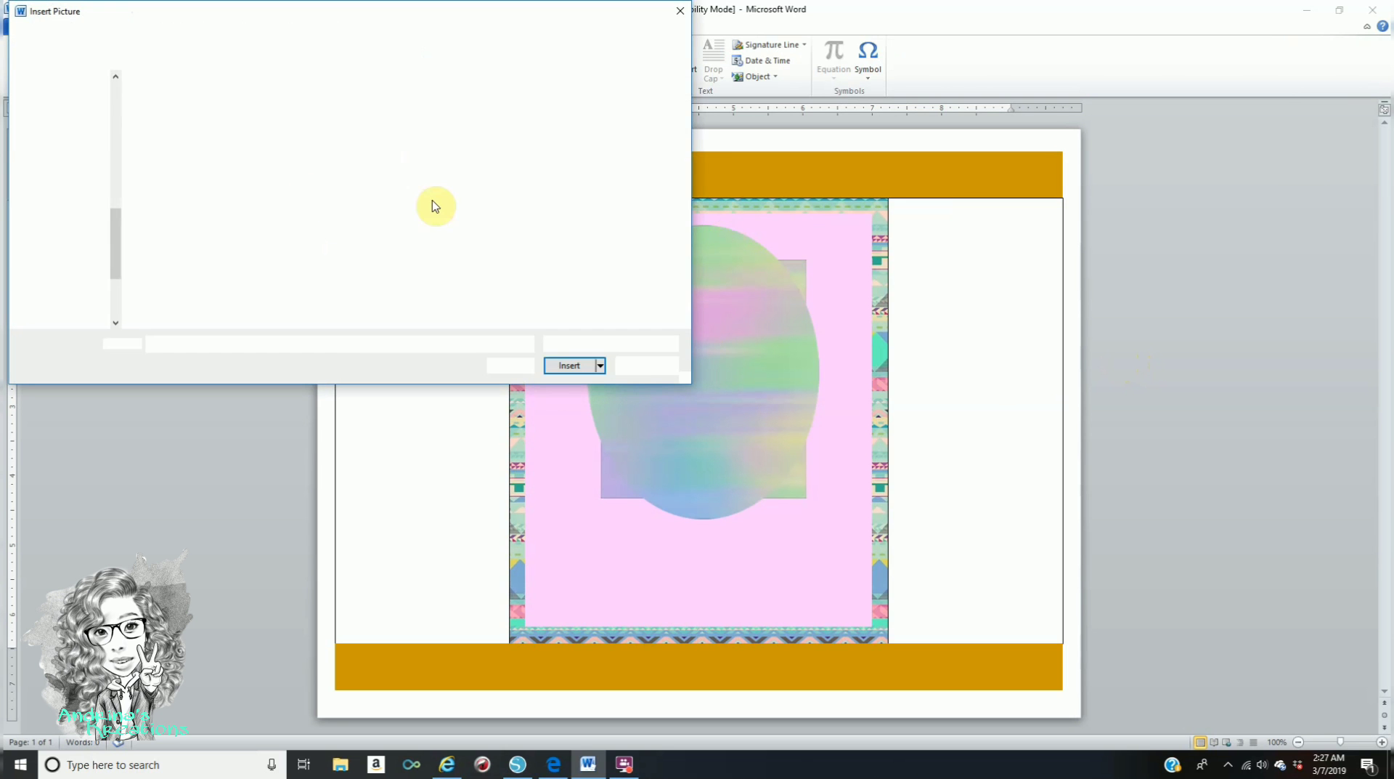
{"action": "left_click", "coordinate": [680, 11]}
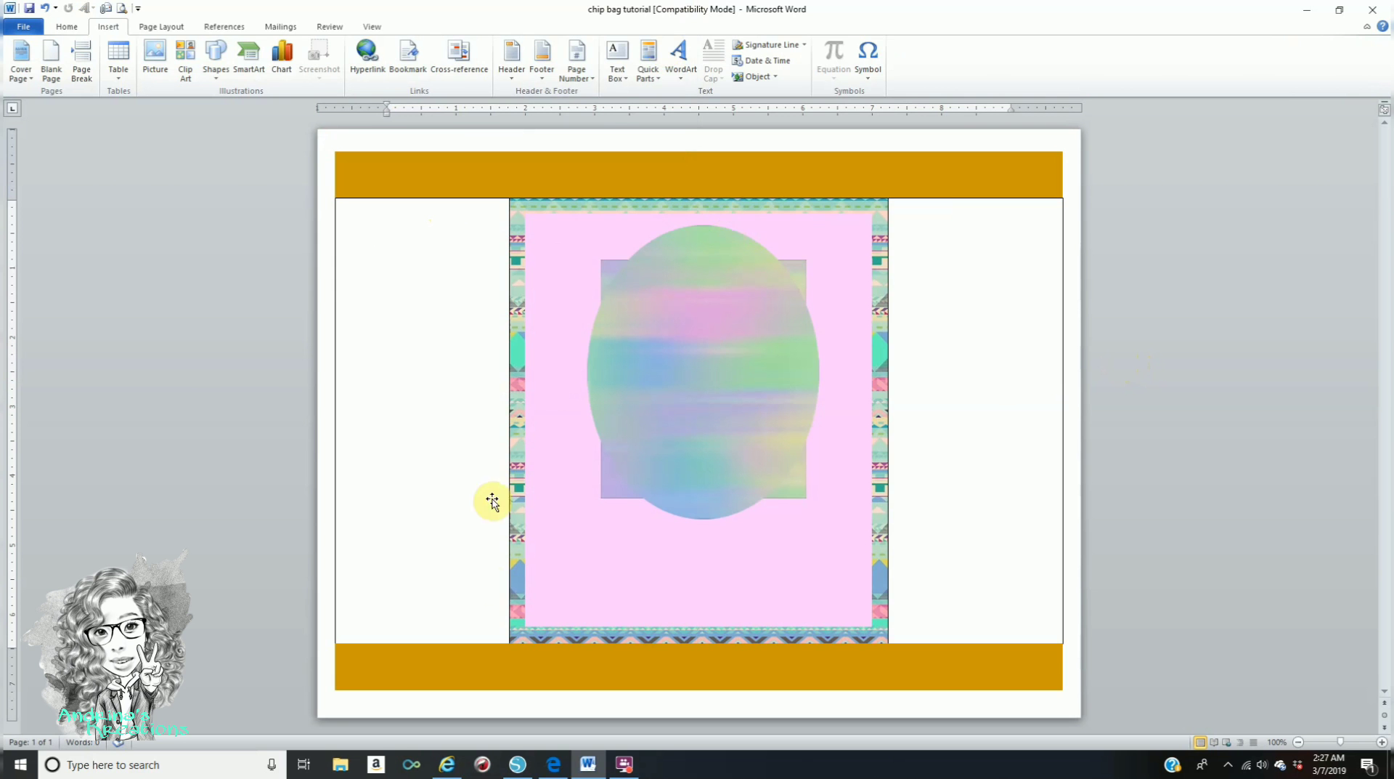
- Switch to the Edge browser, search Bing Images for "easter bunny png" and open the first bunny result
{"action": "left_click", "coordinate": [554, 764]}
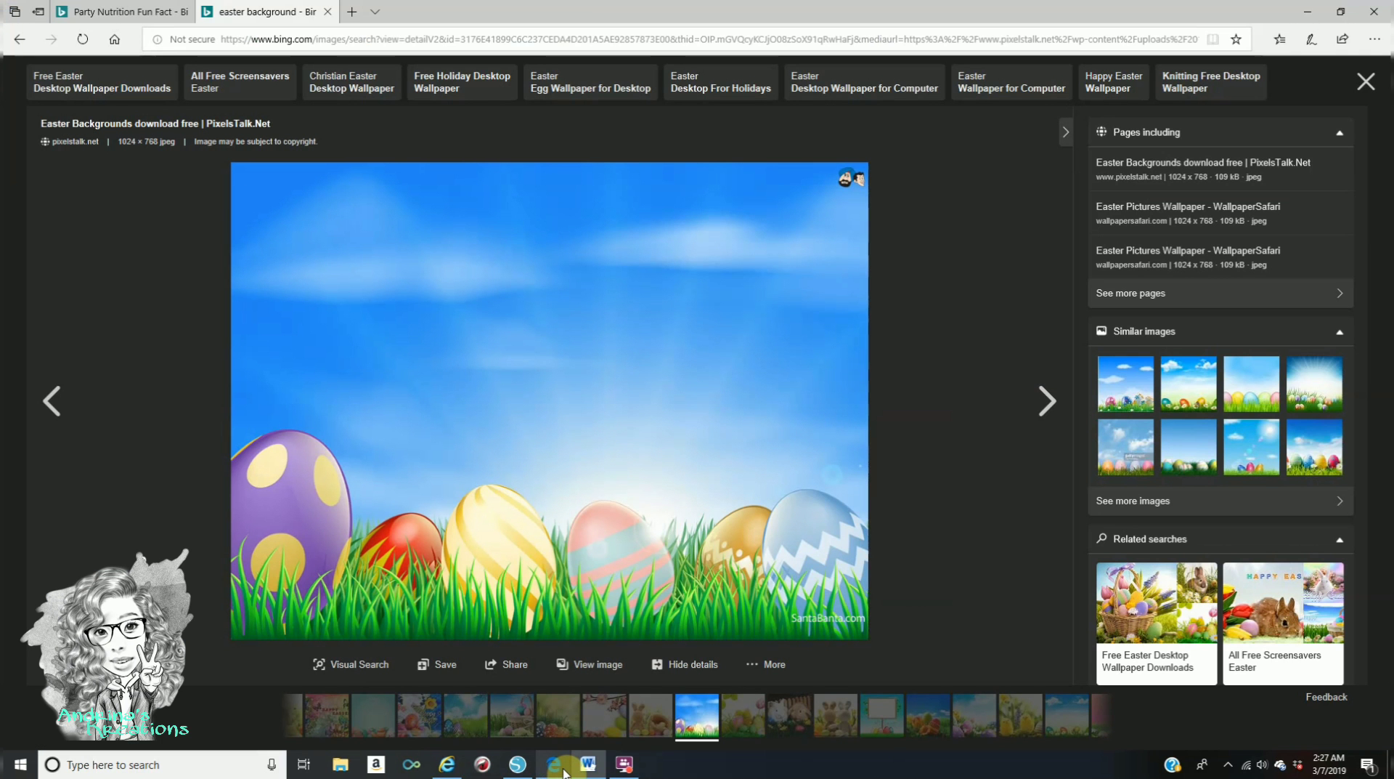
{"action": "left_click", "coordinate": [19, 41]}
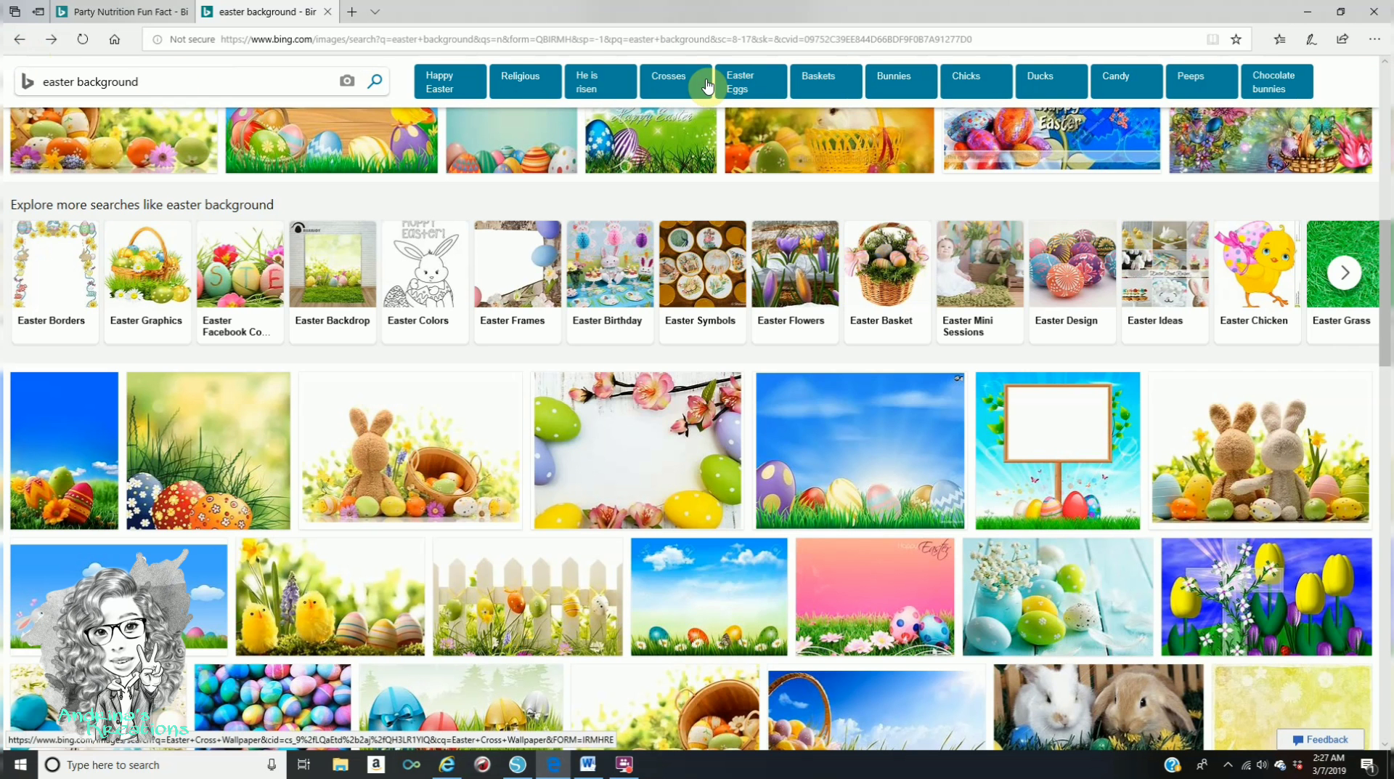
{"action": "key", "text": "Left"}
{"action": "key", "text": "Left"}
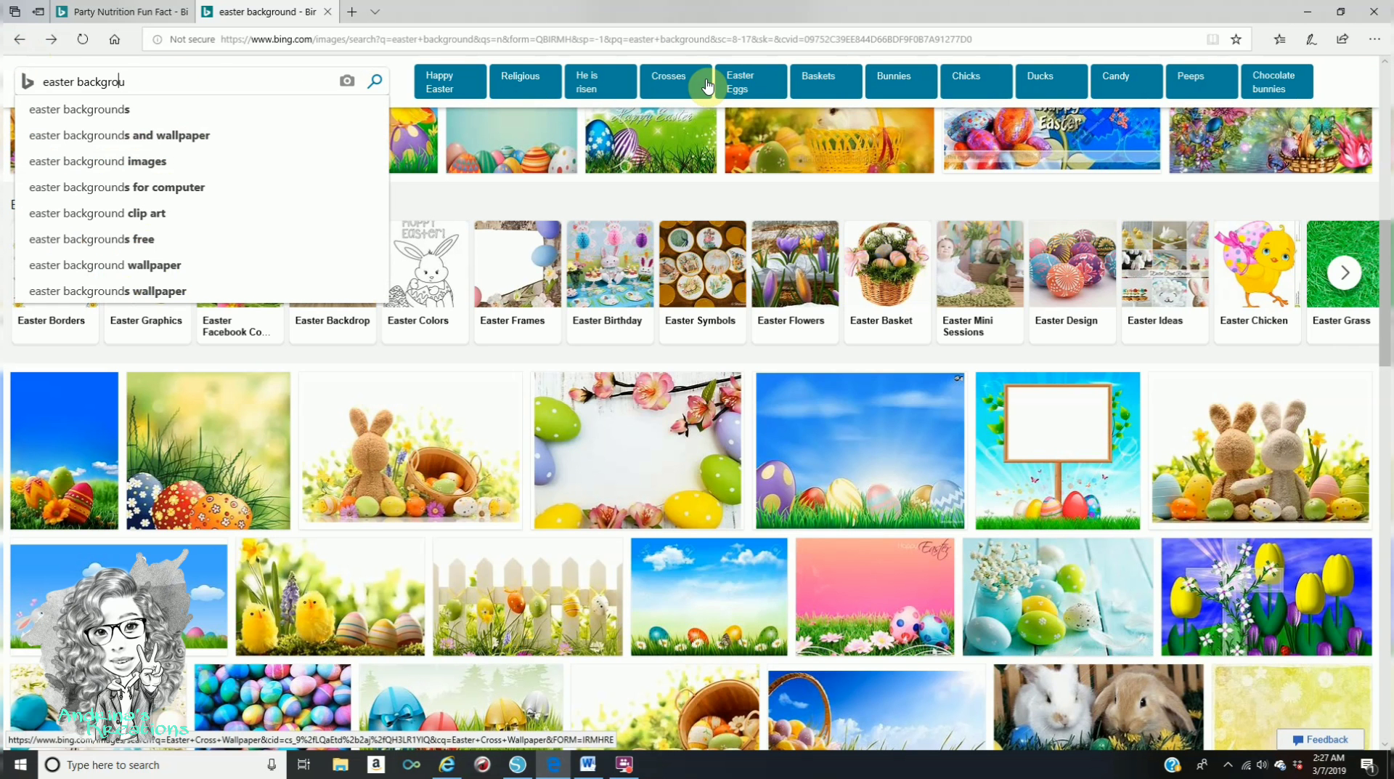
{"action": "key", "text": "BackSpace"}
{"action": "key", "text": "BackSpace"}
{"action": "key", "text": "BackSpace"}
{"action": "key", "text": "BackSpace"}
{"action": "key", "text": "BackSpace"}
{"action": "key", "text": "BackSpace"}
{"action": "key", "text": "BackSpace"}
{"action": "key", "text": "BackSpace"}
{"action": "type", "text": "bu"}
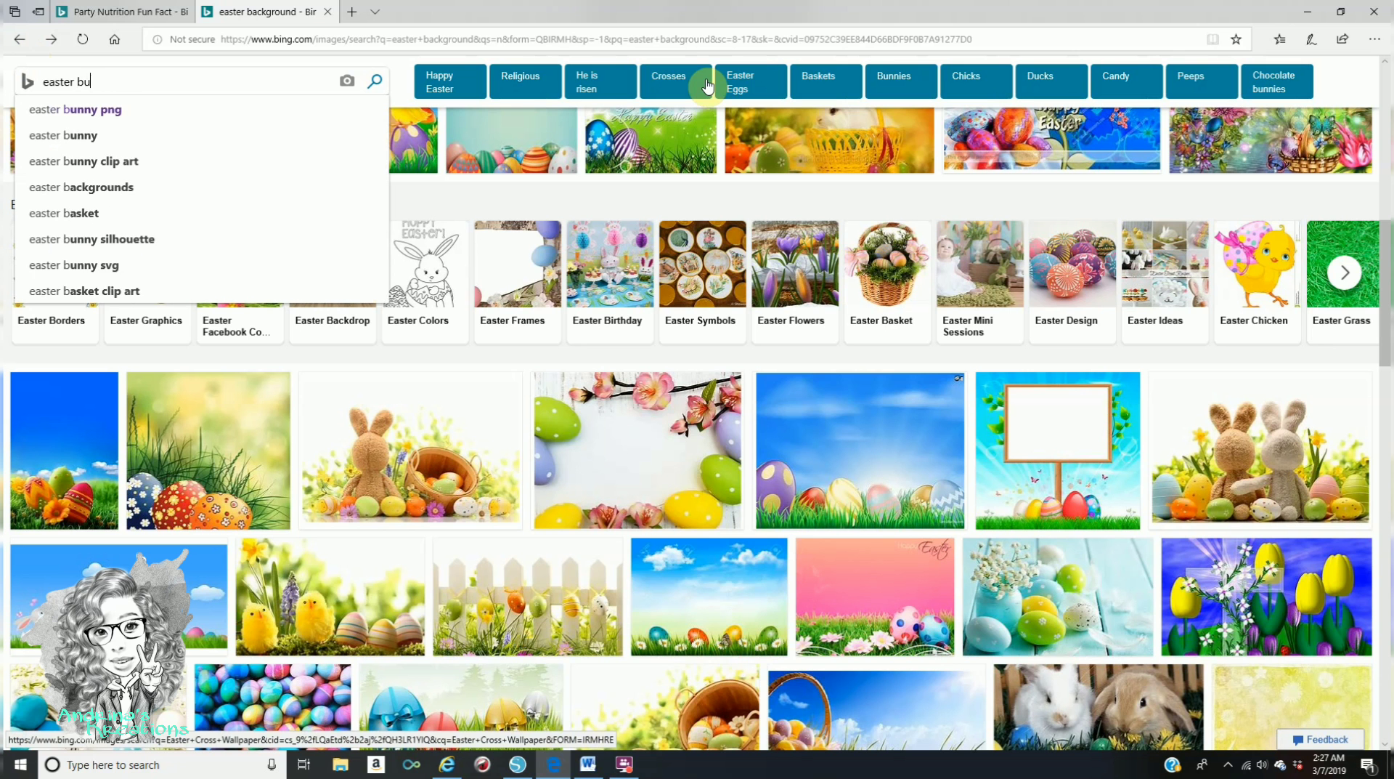
{"action": "type", "text": "nny png"}
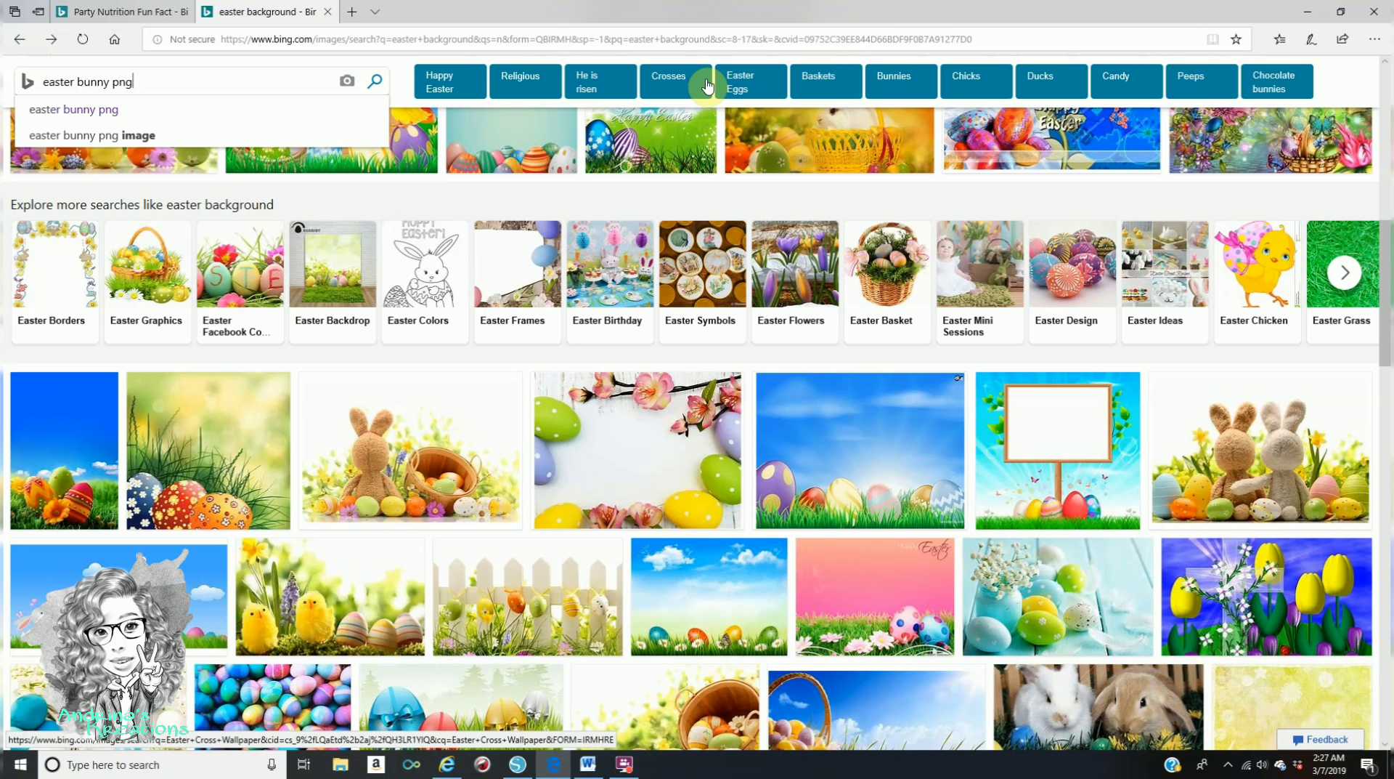
{"action": "key", "text": "Return"}
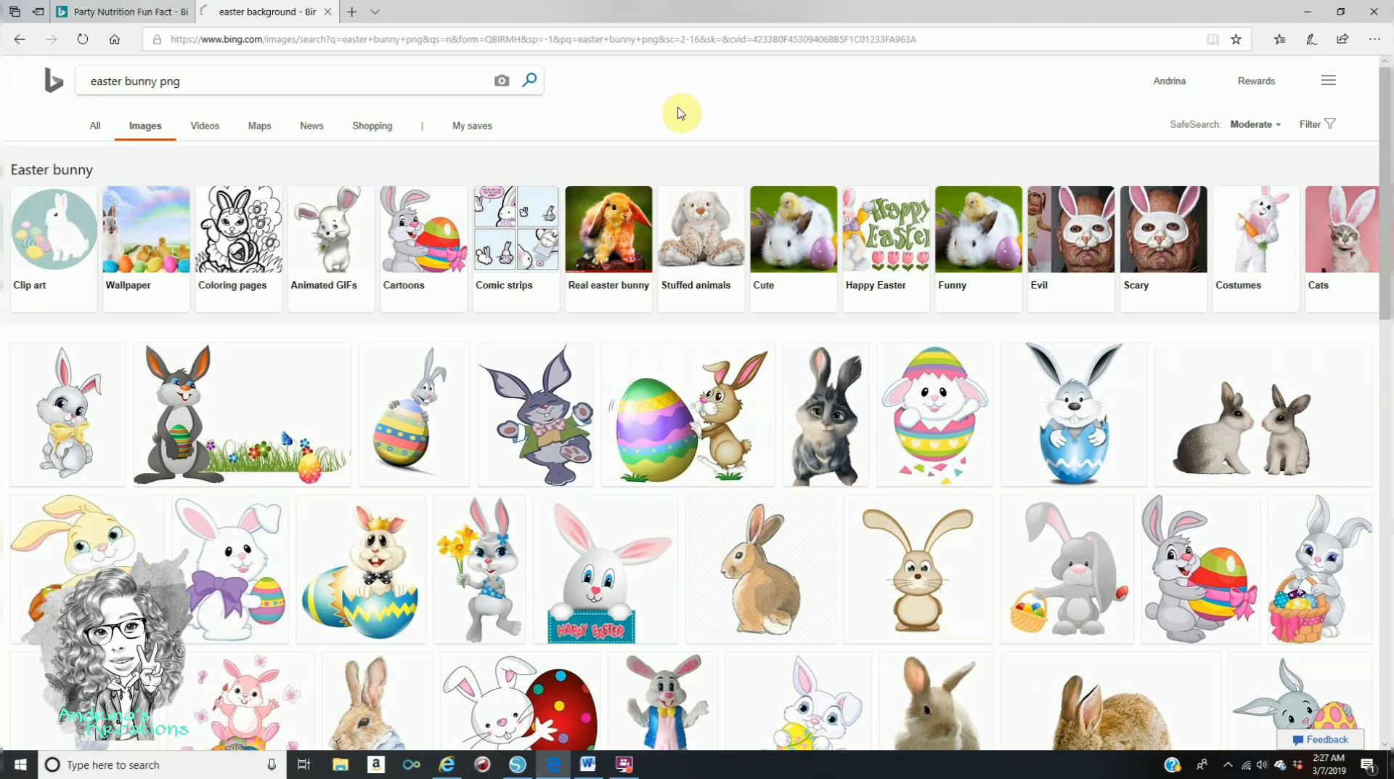
{"action": "left_click", "coordinate": [62, 408]}
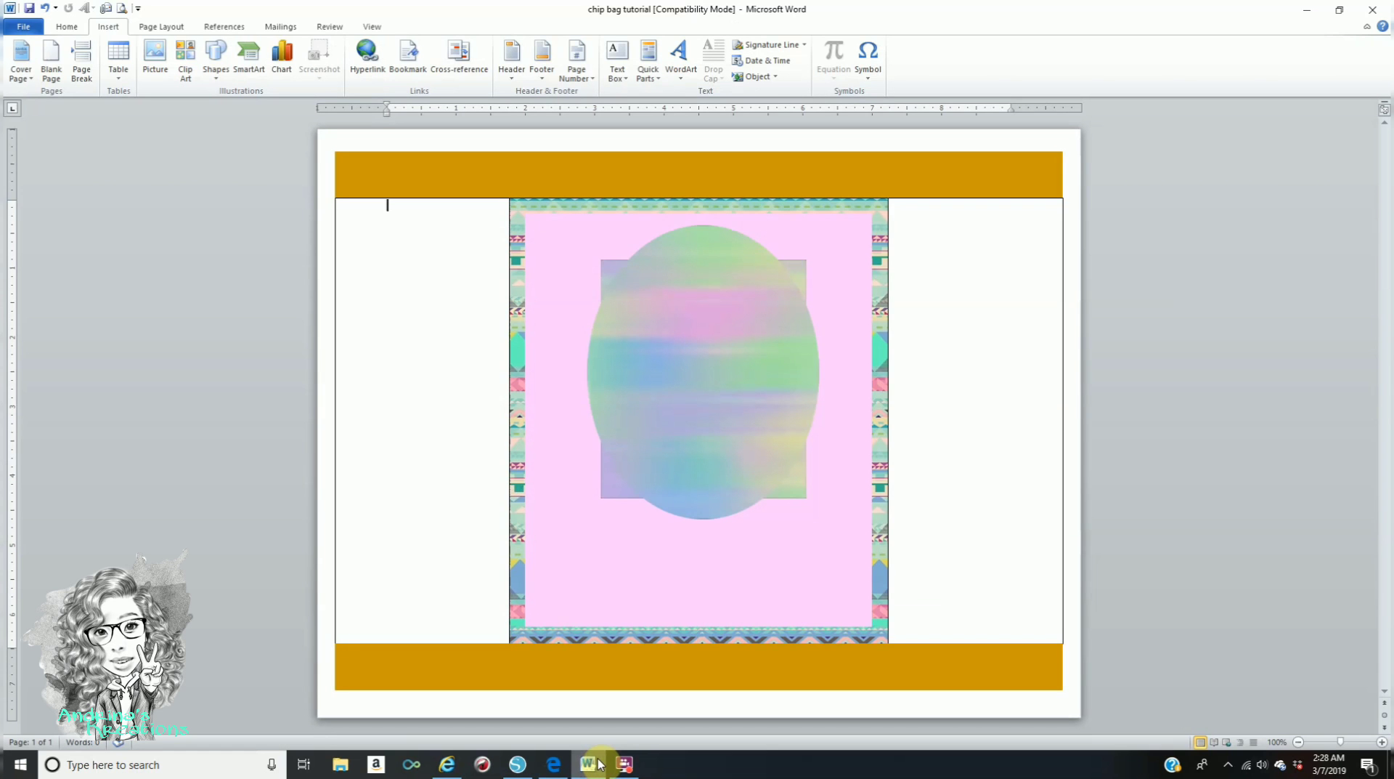
- Switch back to Word, insert the picture Easter_Bunny_whit_Egg_PNG_Clip_Art-1262 and set its text wrapping to In Front of Text
{"action": "left_click", "coordinate": [588, 764]}
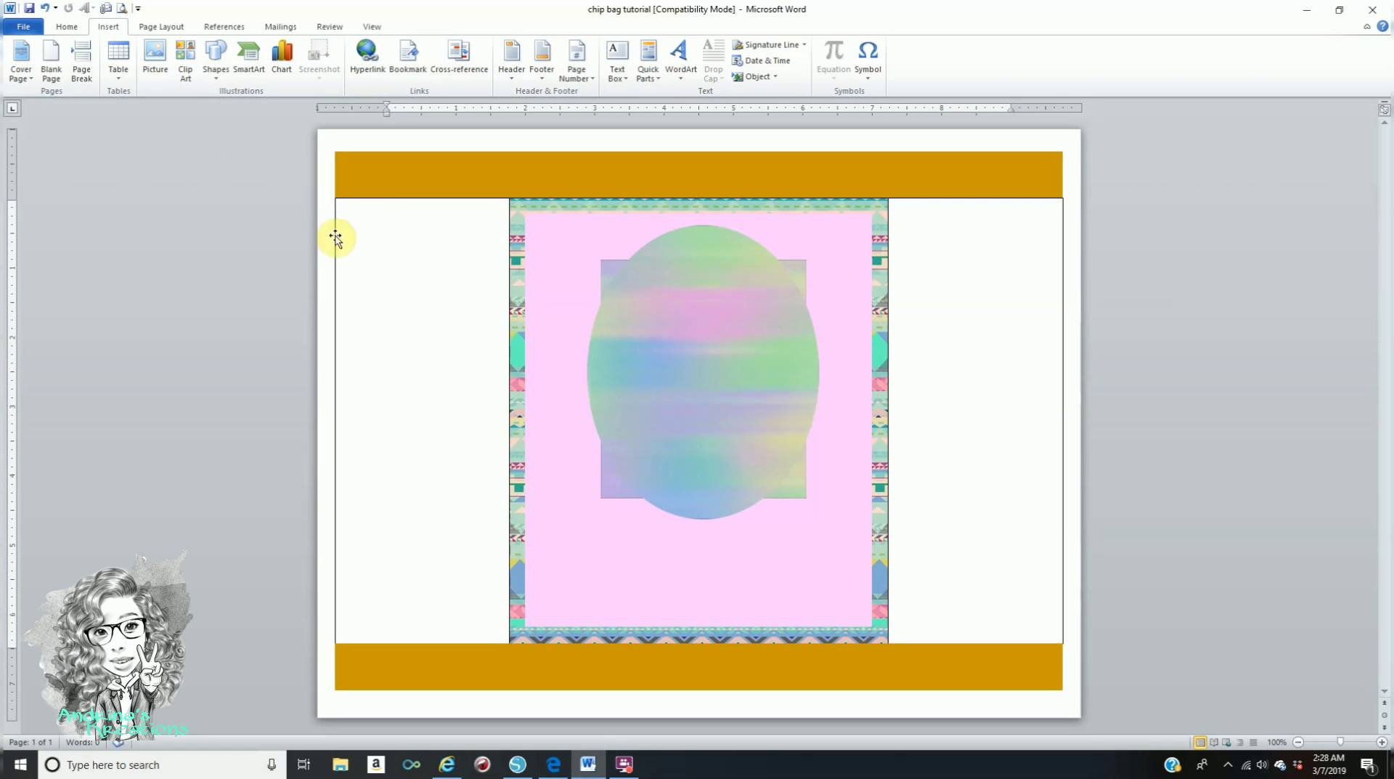
{"action": "left_click", "coordinate": [157, 63]}
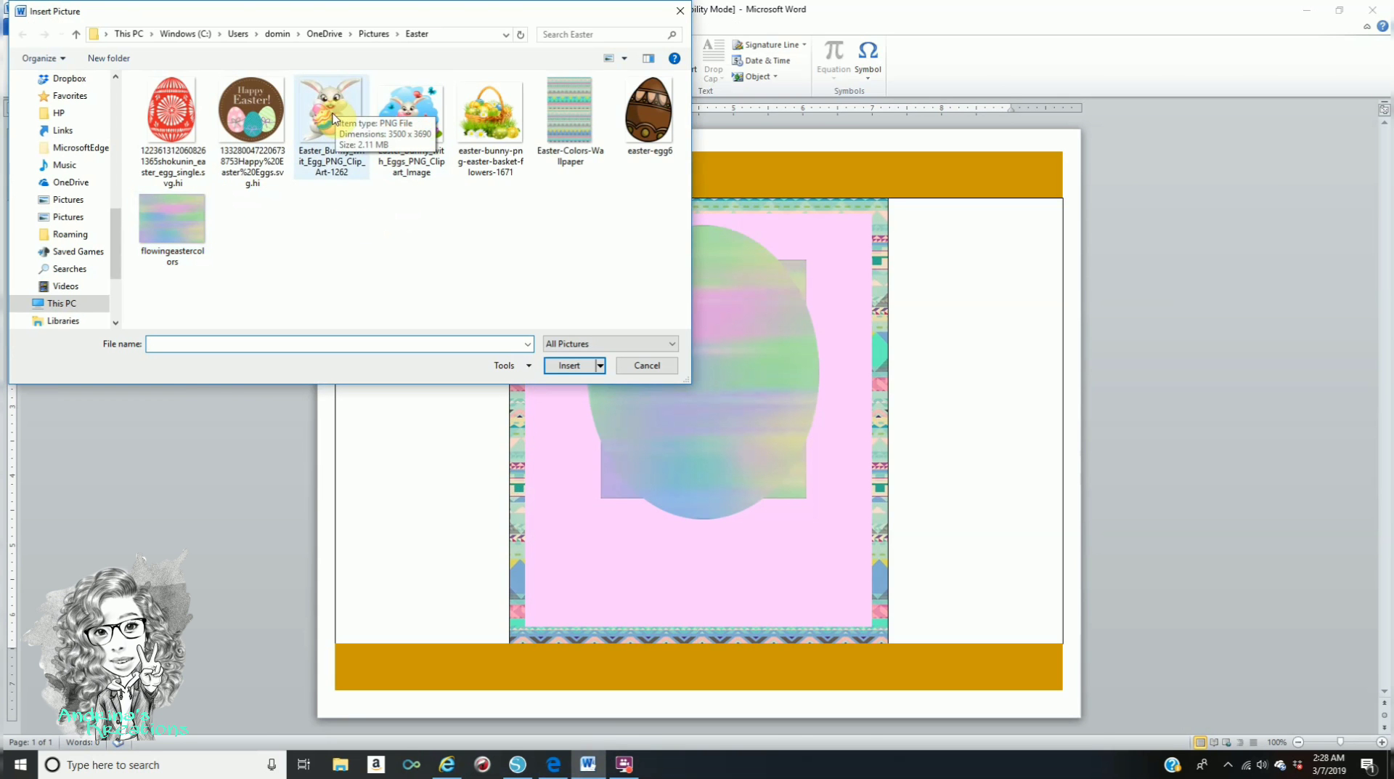
{"action": "left_click", "coordinate": [328, 114]}
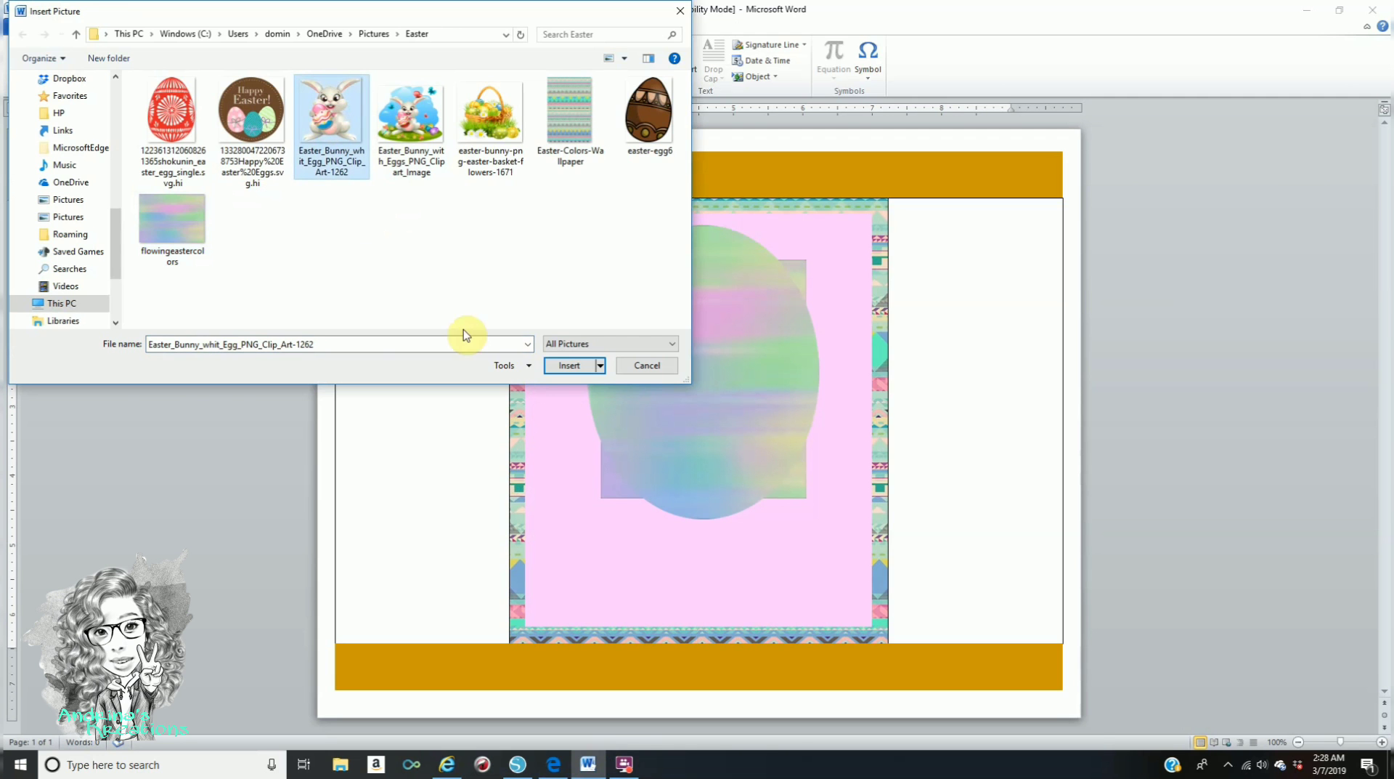
{"action": "left_click", "coordinate": [570, 366]}
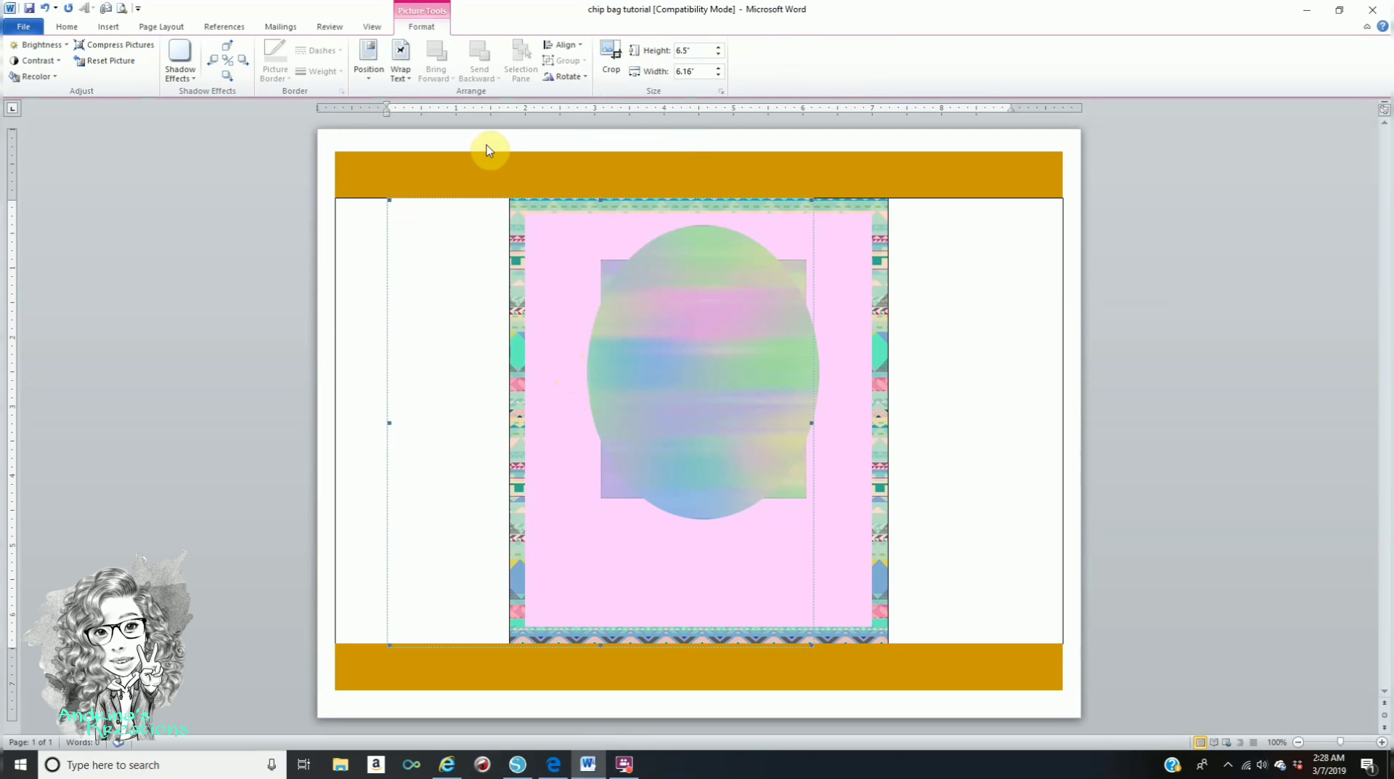
{"action": "left_click", "coordinate": [406, 64]}
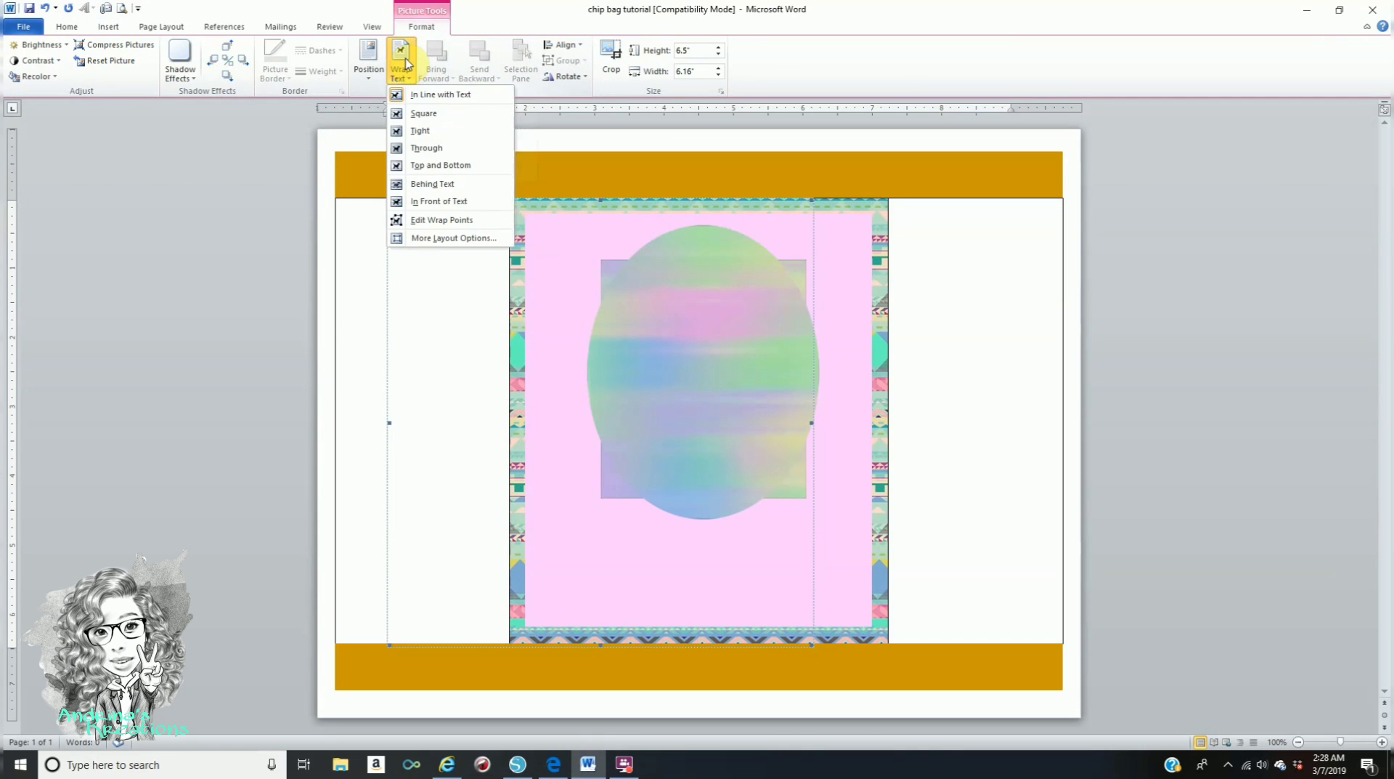
{"action": "left_click", "coordinate": [434, 203]}
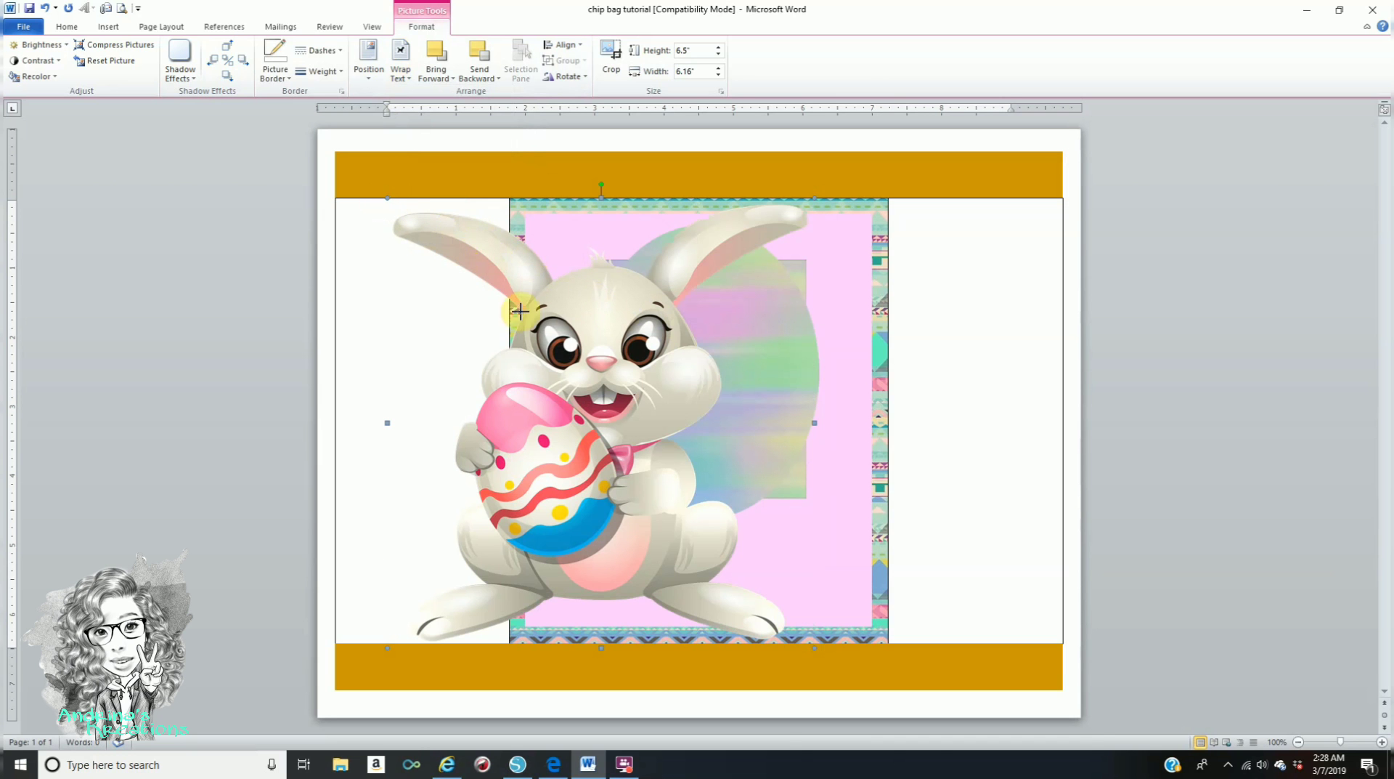
- Shrink the bunny picture to about 3.09" high by 2.82" wide and center it over the oval label
{"action": "left_click_drag", "start_coordinate": [387, 197], "coordinate": [635, 540]}
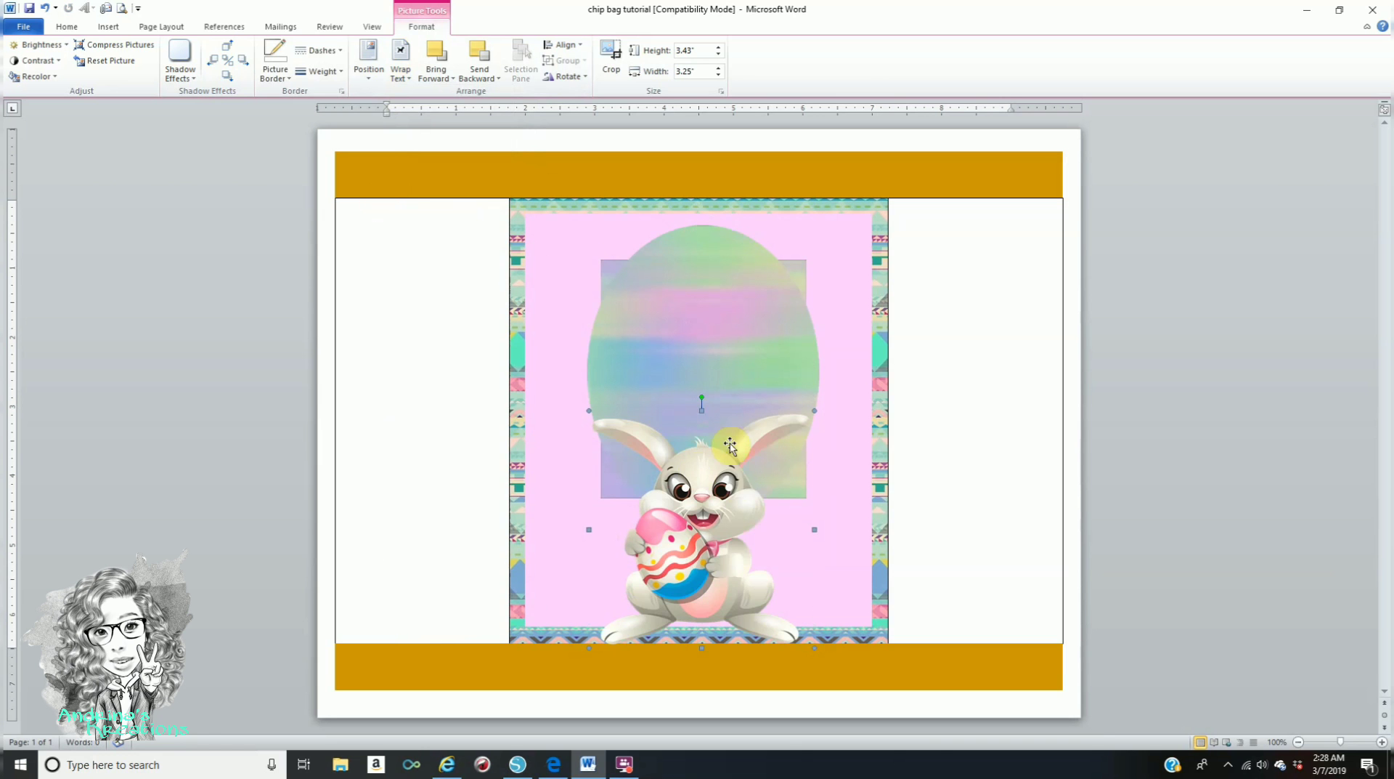
{"action": "left_click_drag", "start_coordinate": [694, 422], "coordinate": [706, 273]}
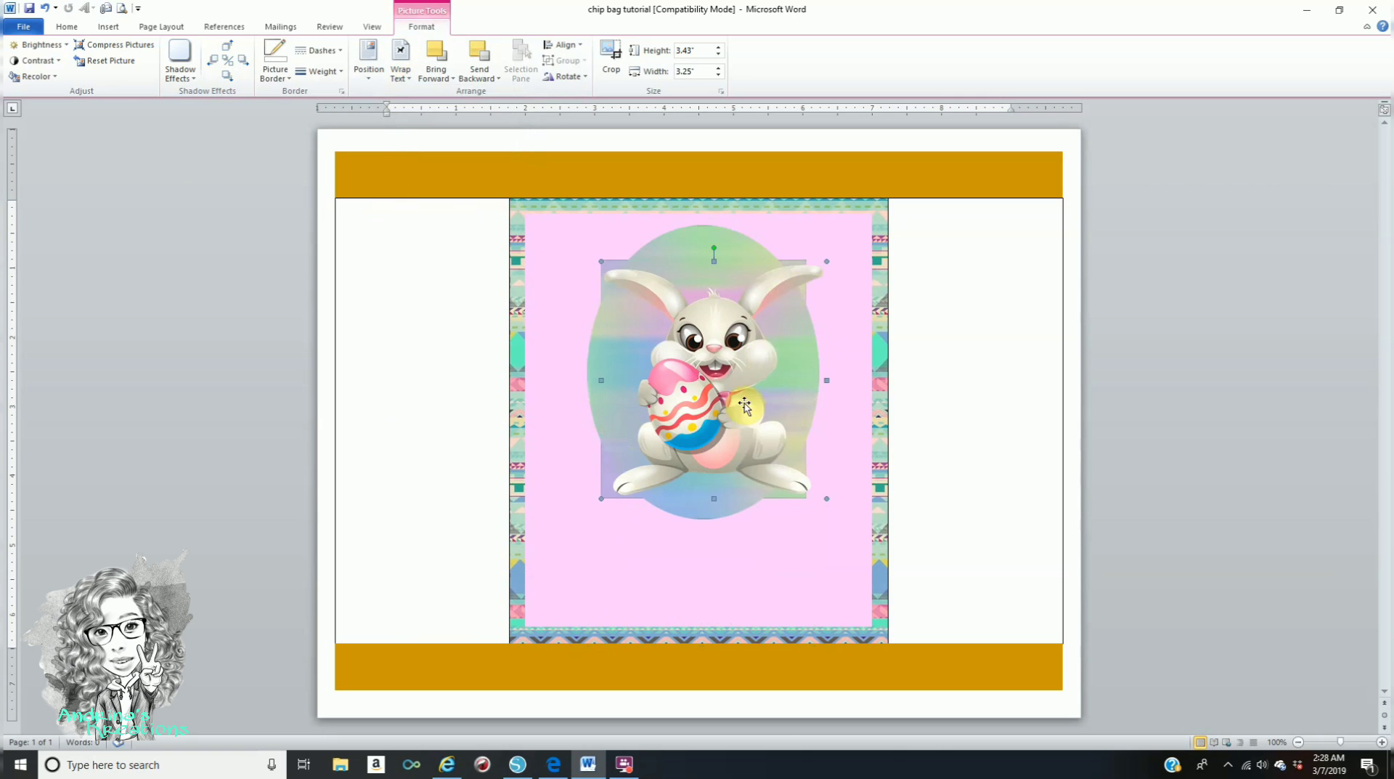
{"action": "left_click_drag", "start_coordinate": [827, 261], "coordinate": [797, 292]}
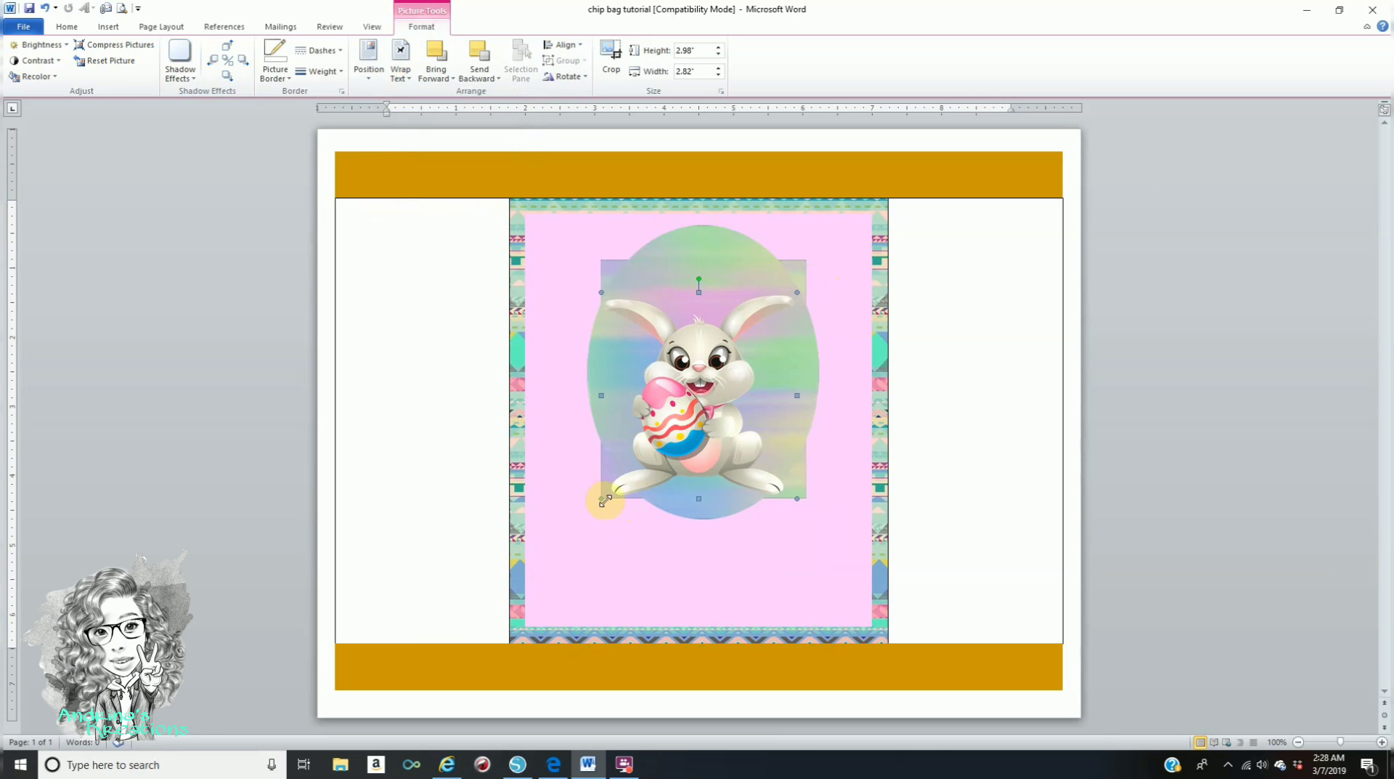
{"action": "left_click_drag", "start_coordinate": [685, 427], "coordinate": [690, 407]}
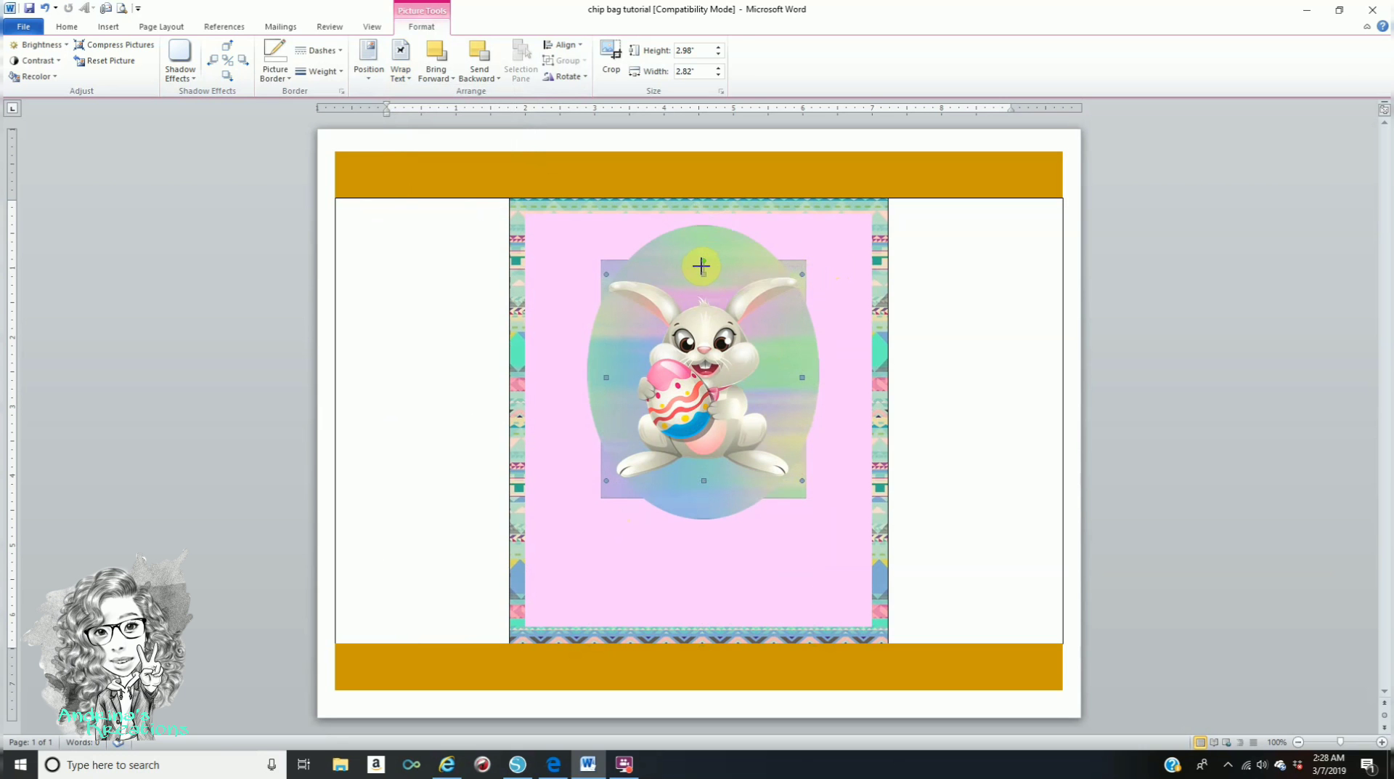
{"action": "left_click_drag", "start_coordinate": [700, 266], "coordinate": [701, 258]}
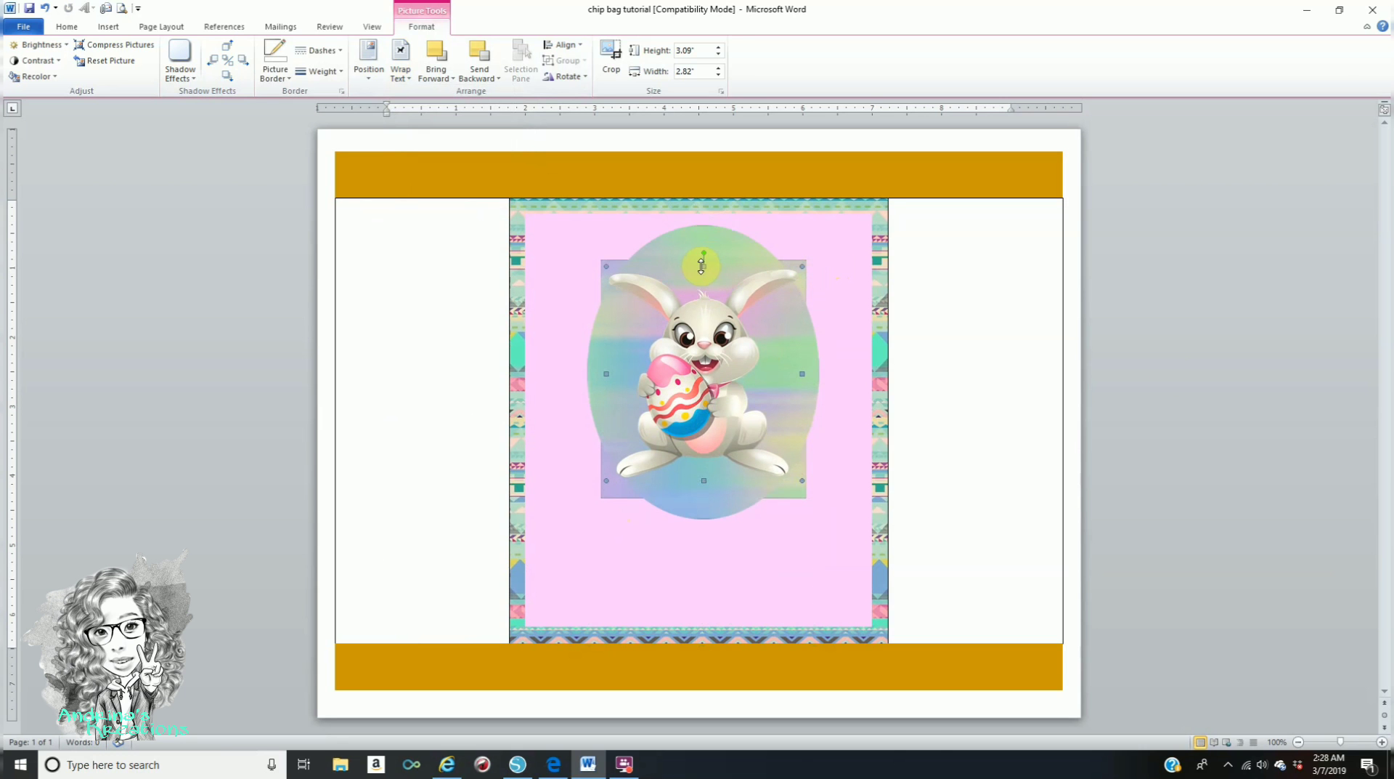
{"action": "left_click", "coordinate": [1244, 366]}
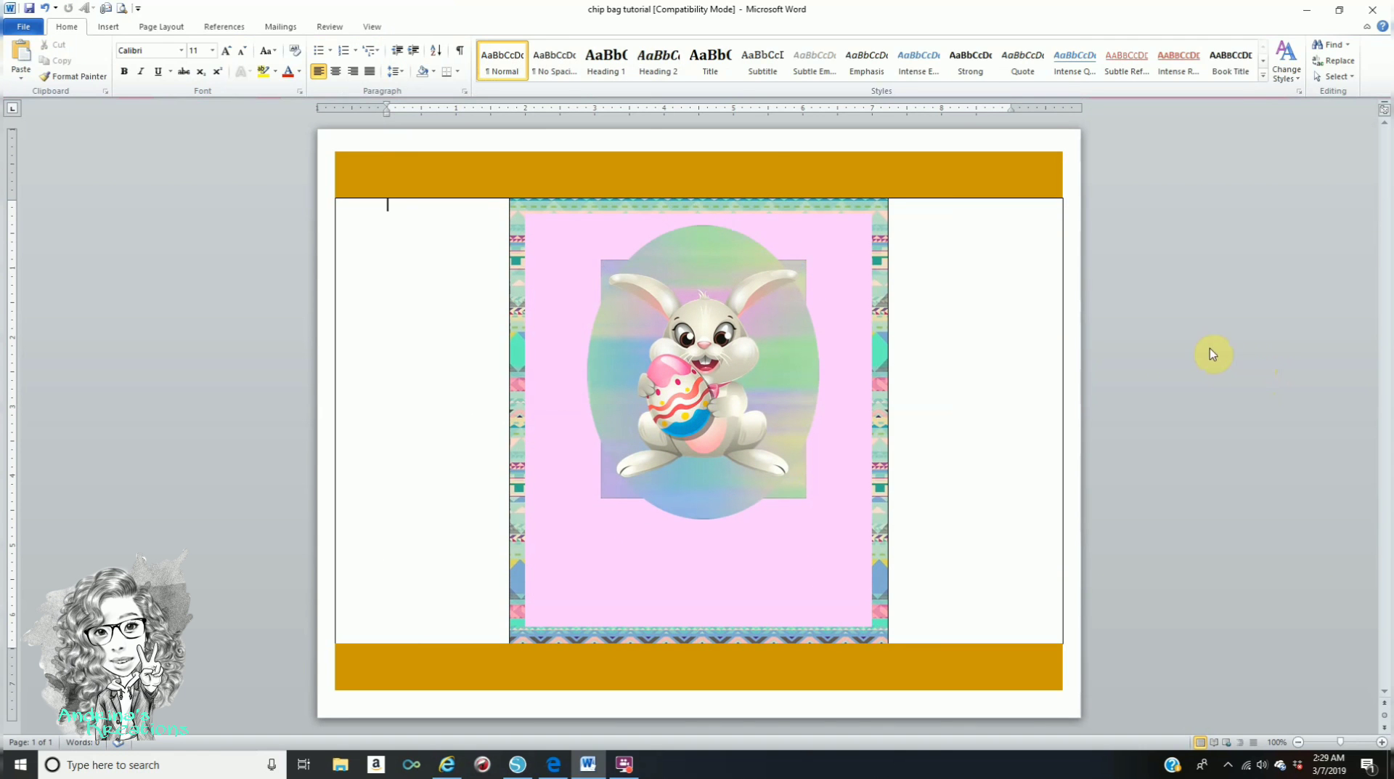
- Draw a ribbon banner shape across the lavender panel just below the bunny, slightly wider than the oval
{"action": "left_click", "coordinate": [116, 33]}
{"action": "left_click", "coordinate": [215, 61]}
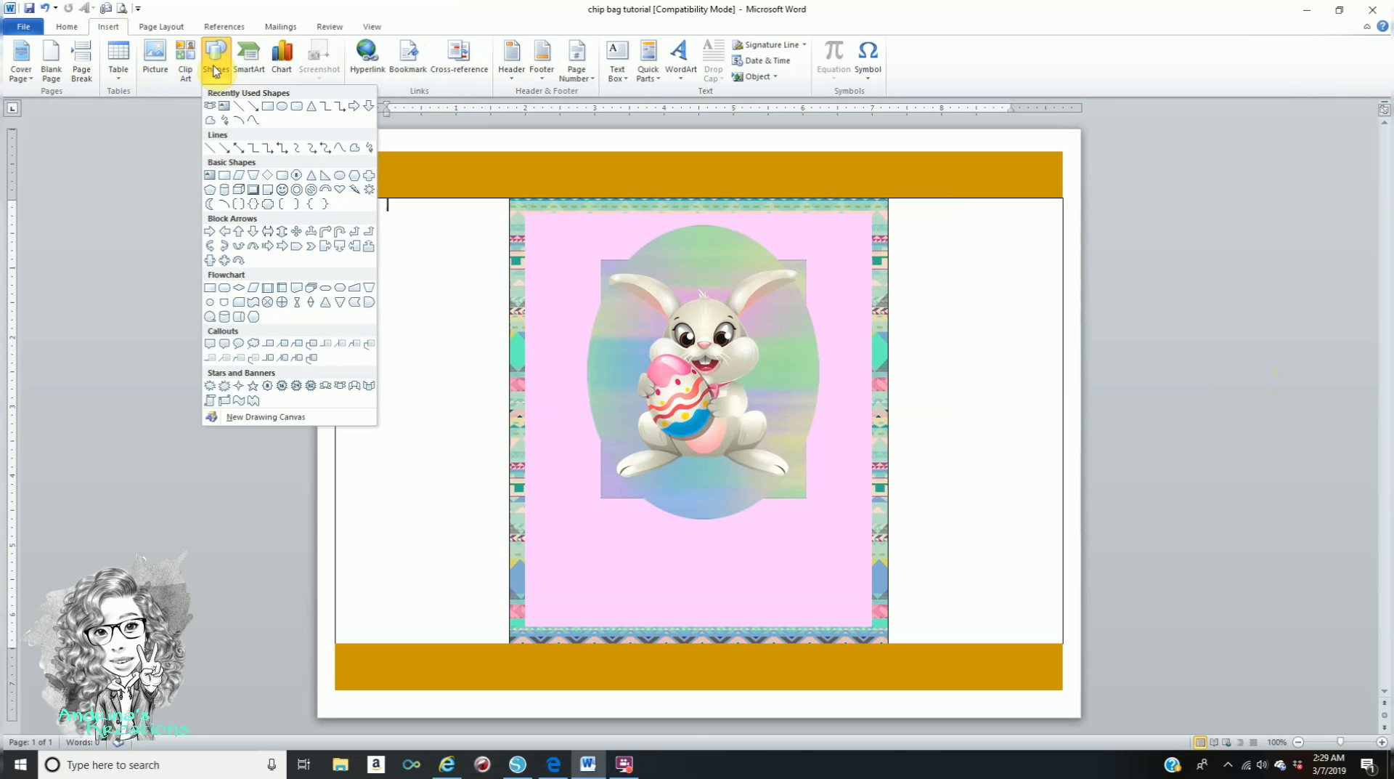
{"action": "left_click", "coordinate": [325, 386]}
{"action": "mouse_move", "coordinate": [554, 498]}
{"action": "left_mouse_down"}
{"action": "mouse_move", "coordinate": [740, 551]}
{"action": "mouse_move", "coordinate": [835, 561]}
{"action": "left_mouse_up"}
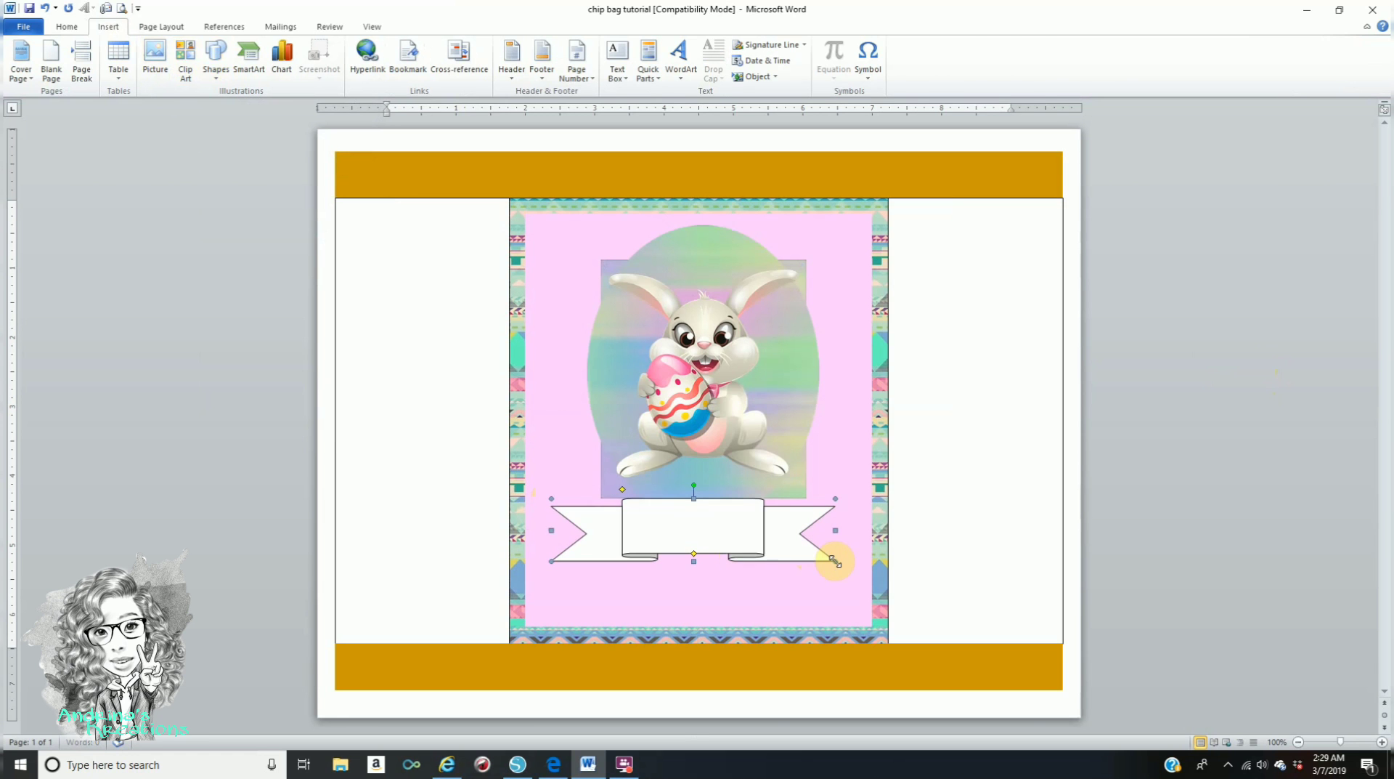
- Center the ribbon banner on the lavender panel, fill it with the recent green color and outline it in gold
{"action": "left_click_drag", "start_coordinate": [710, 525], "coordinate": [722, 530]}
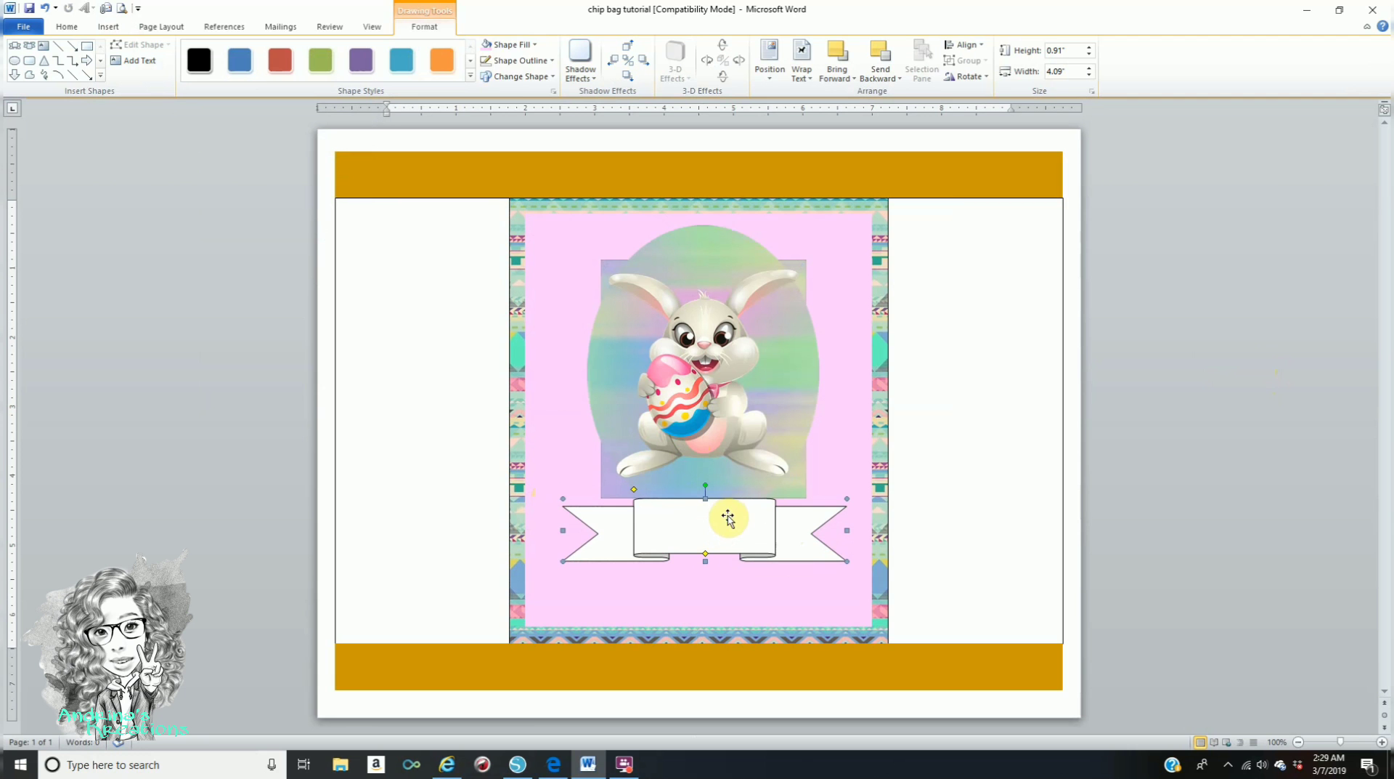
{"action": "left_click", "coordinate": [515, 48]}
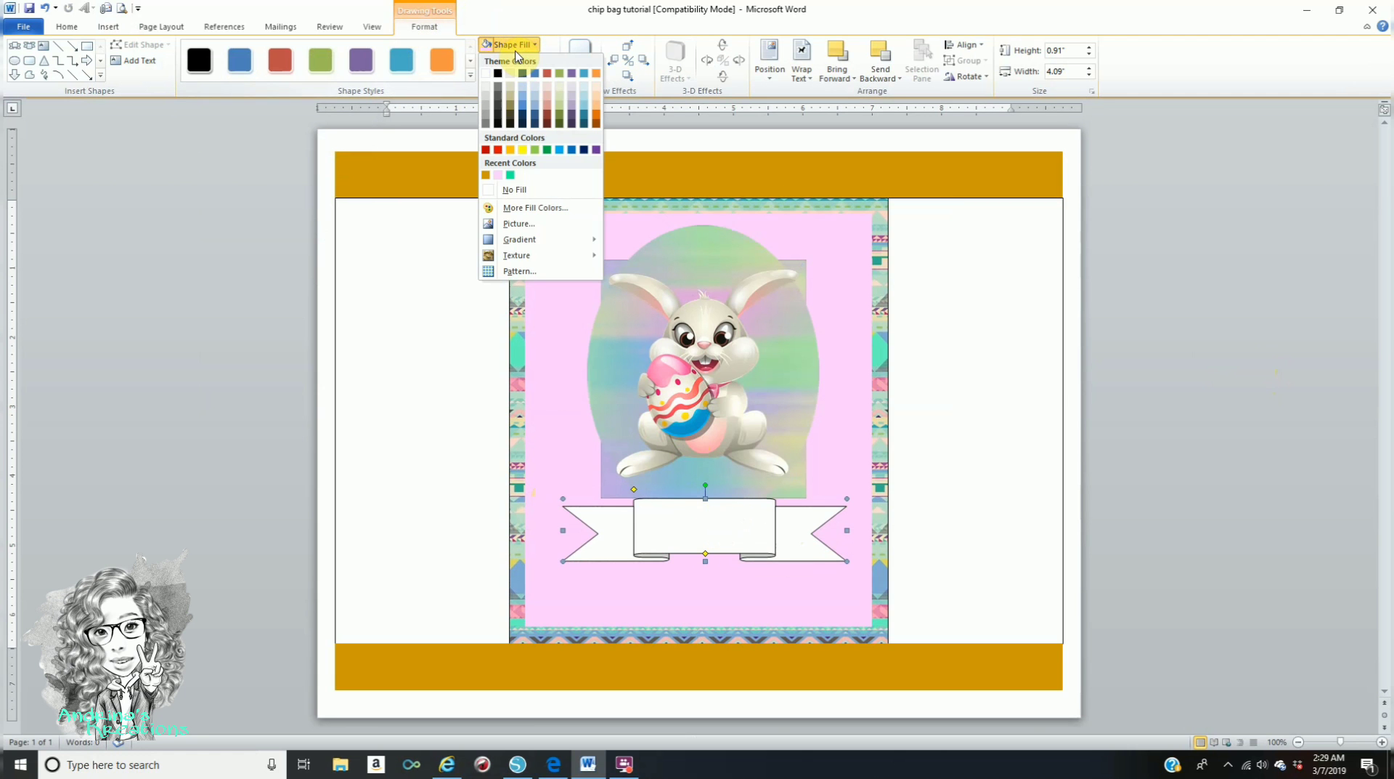
{"action": "left_click", "coordinate": [511, 176]}
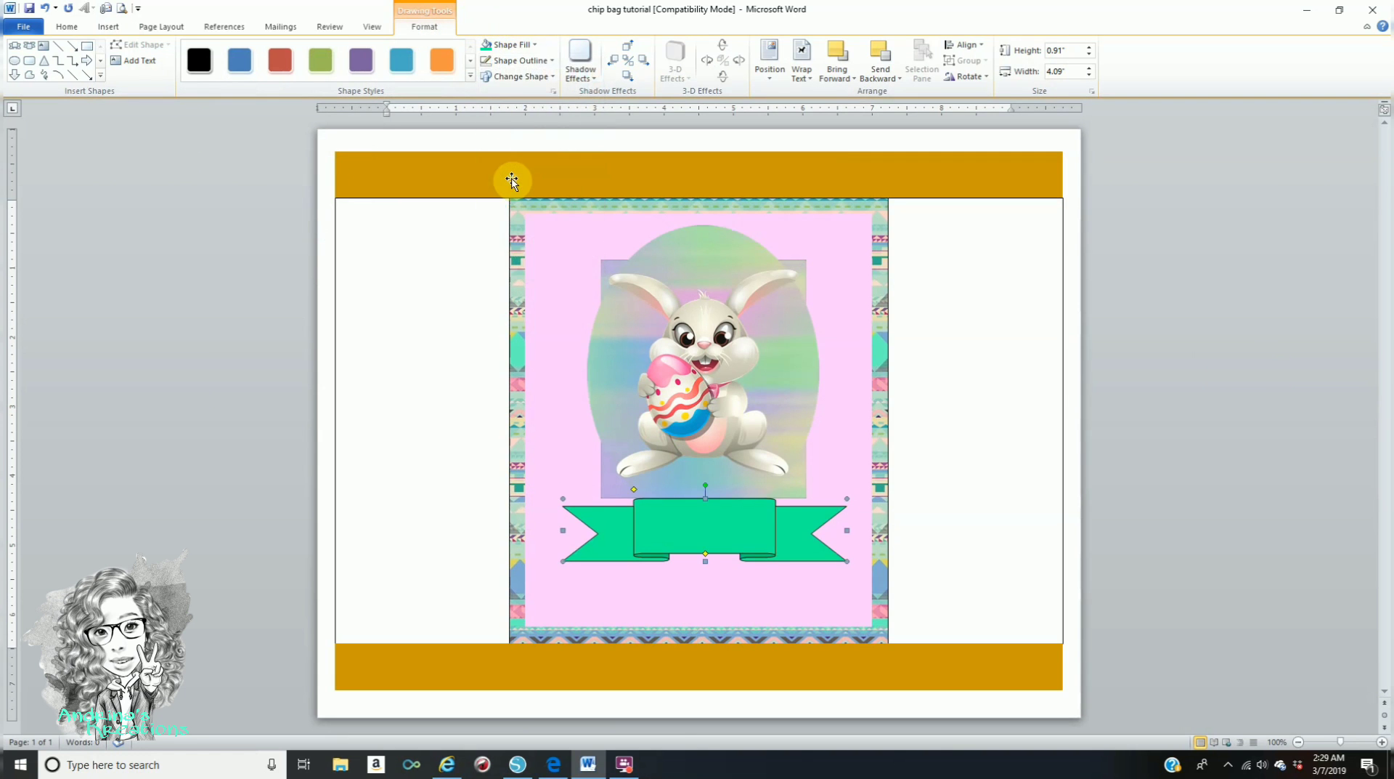
{"action": "left_click", "coordinate": [520, 67]}
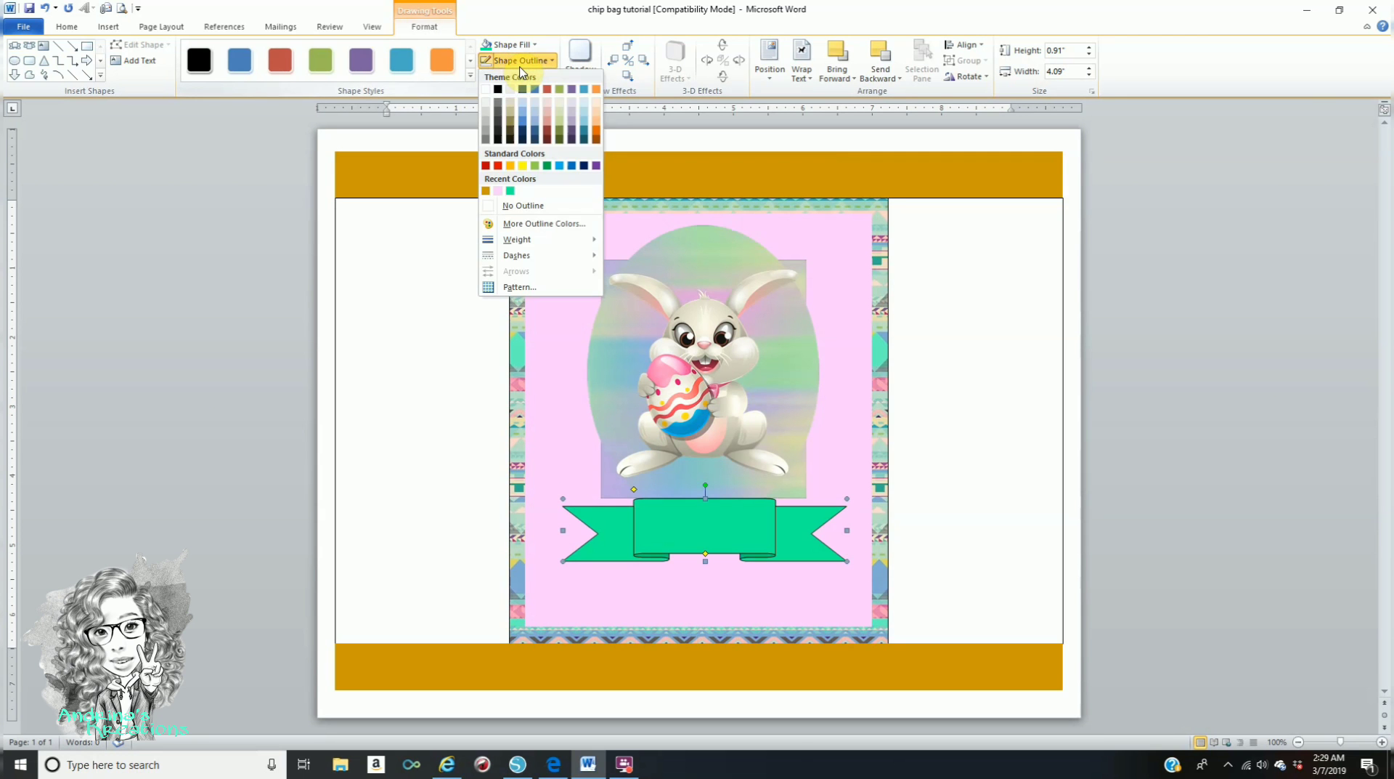
{"action": "left_click", "coordinate": [485, 191]}
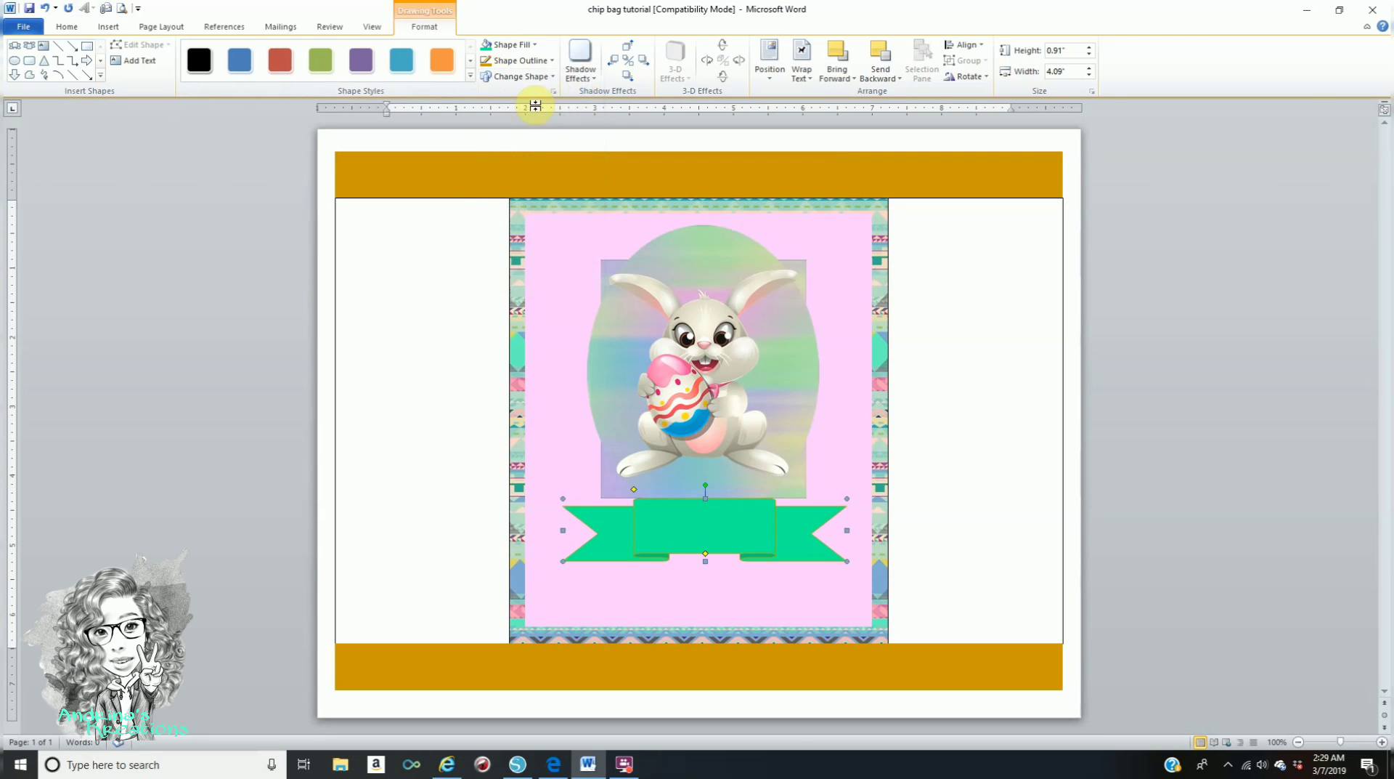
- Apply the last Drop Shadow style to the ribbon banner and set its shadow color to the recent gold
{"action": "left_click", "coordinate": [582, 59]}
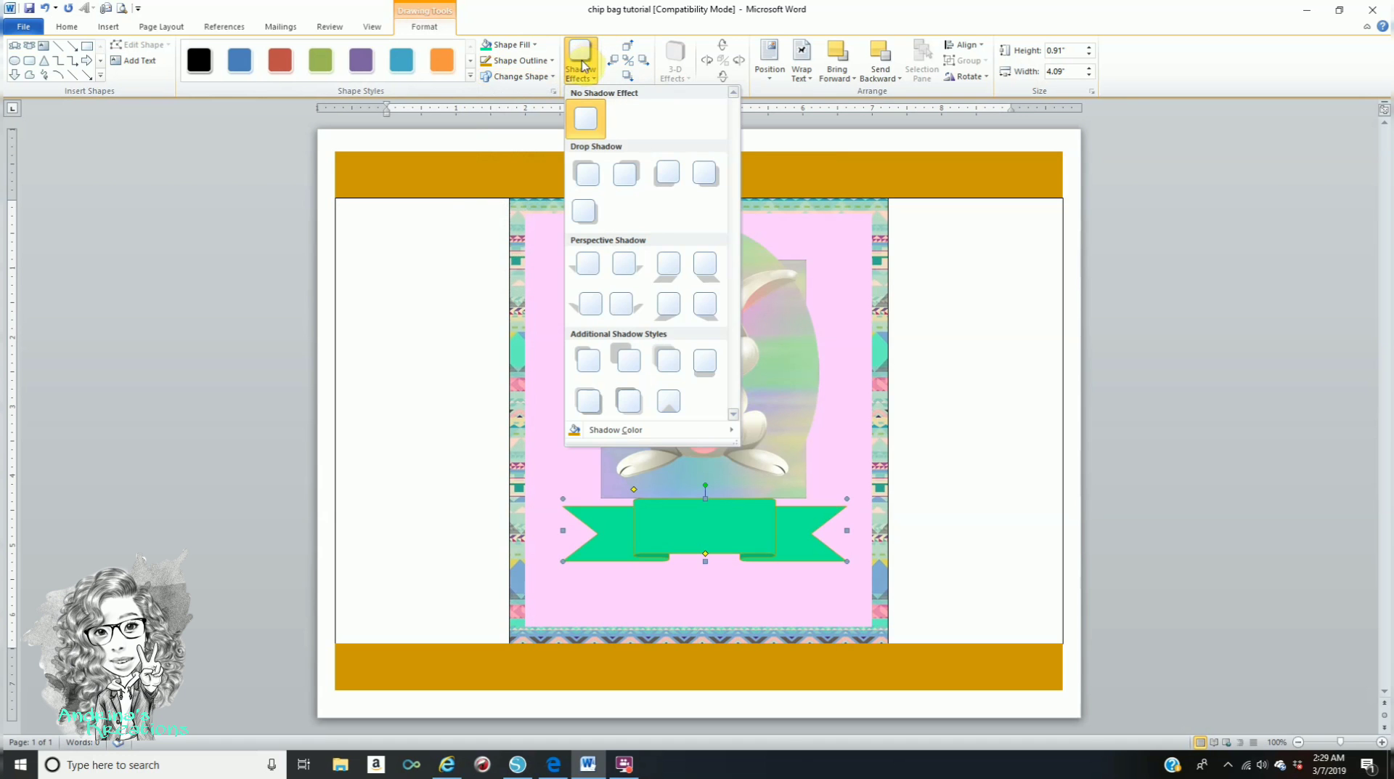
{"action": "left_click", "coordinate": [587, 213]}
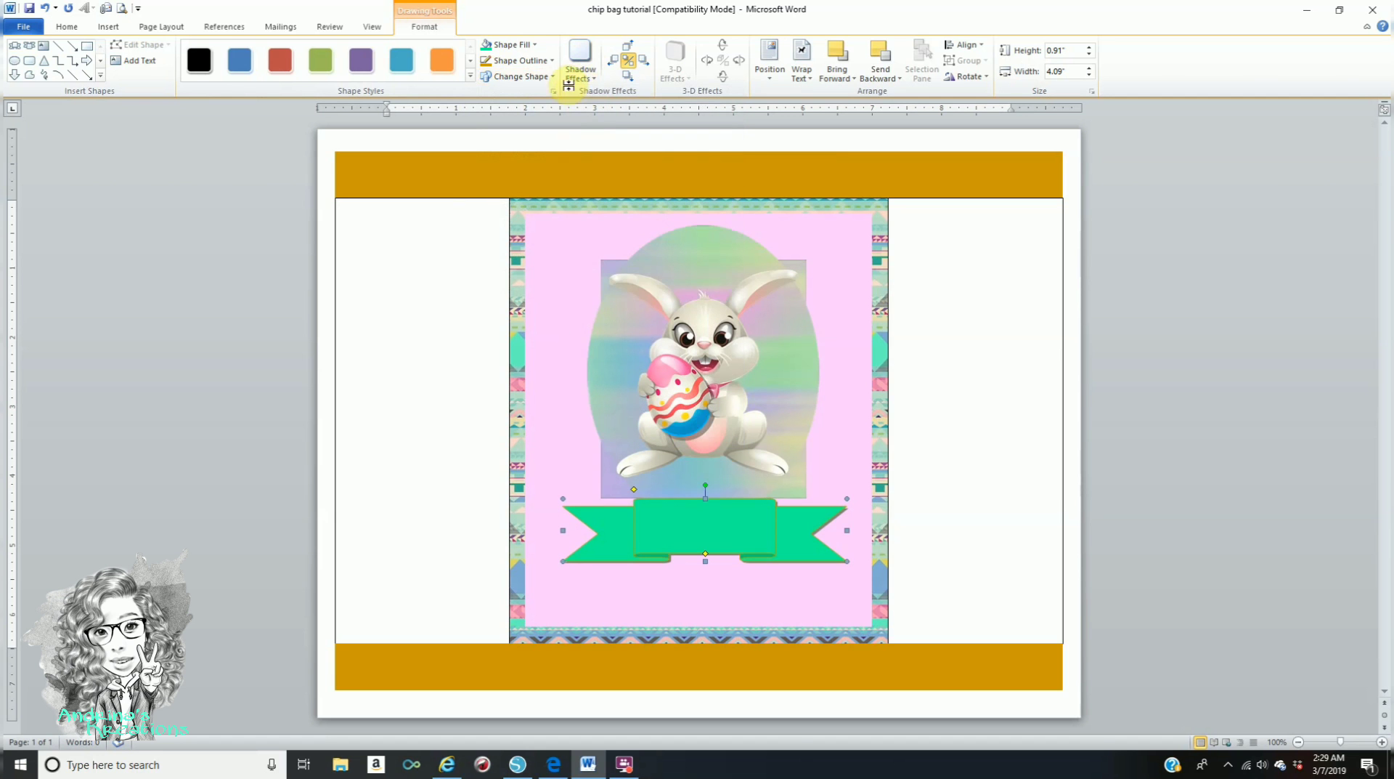
{"action": "left_click", "coordinate": [589, 77]}
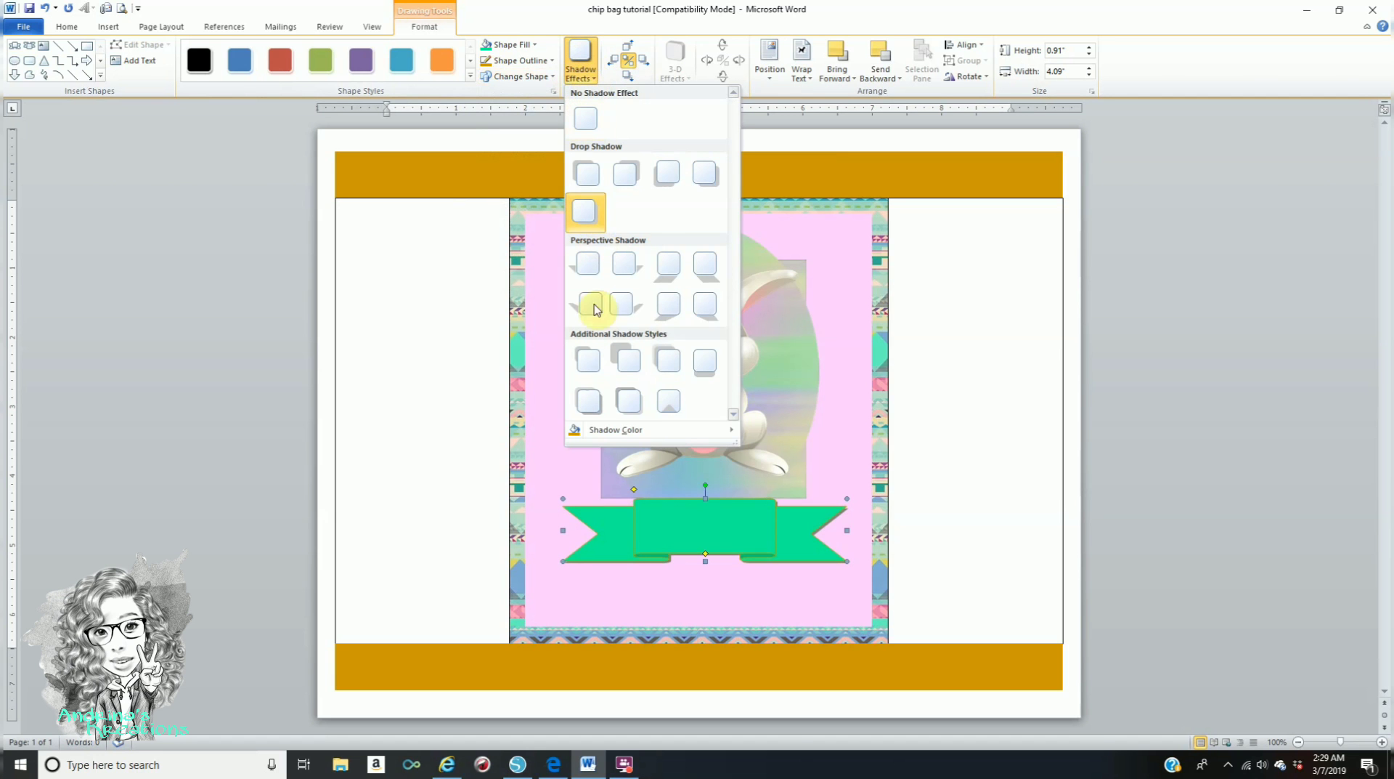
{"action": "mouse_move", "coordinate": [644, 434]}
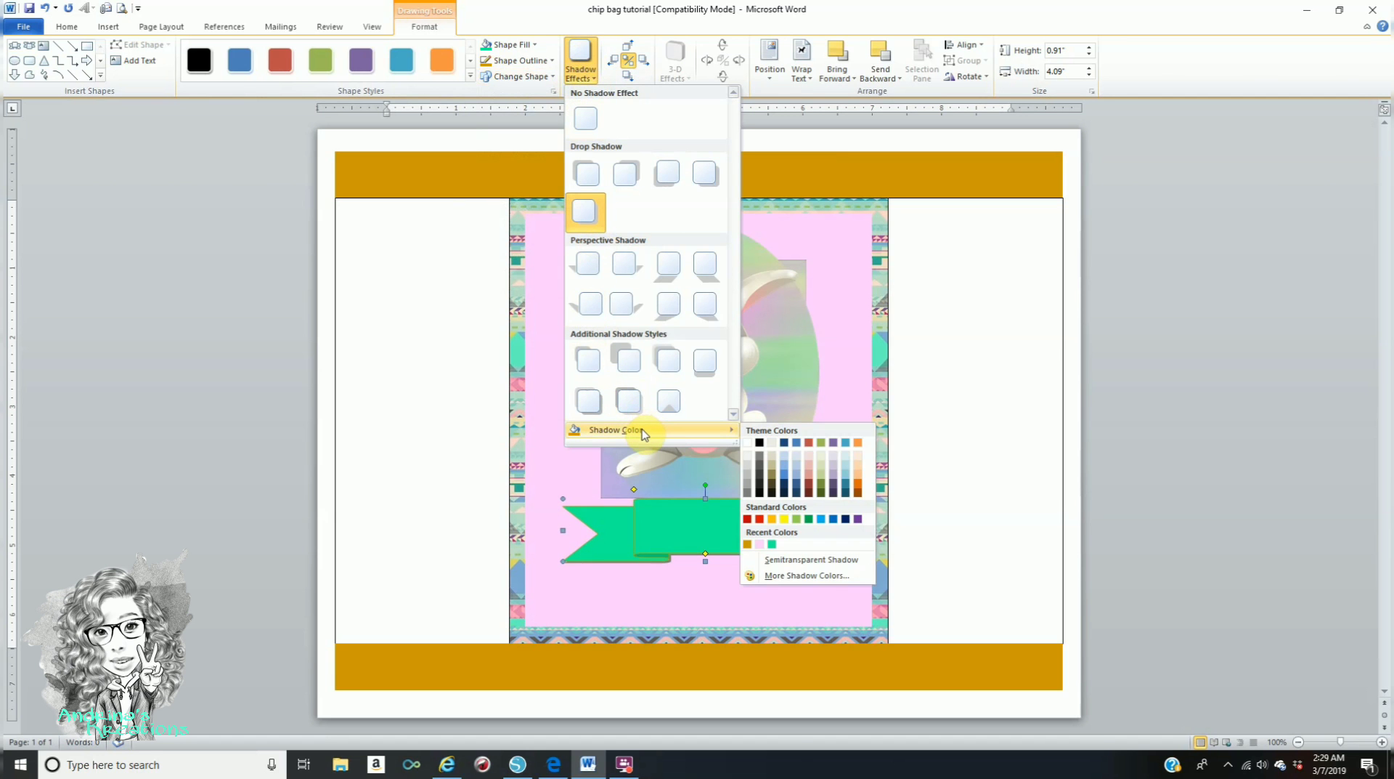
{"action": "left_click", "coordinate": [751, 550]}
{"action": "left_click", "coordinate": [1092, 477]}
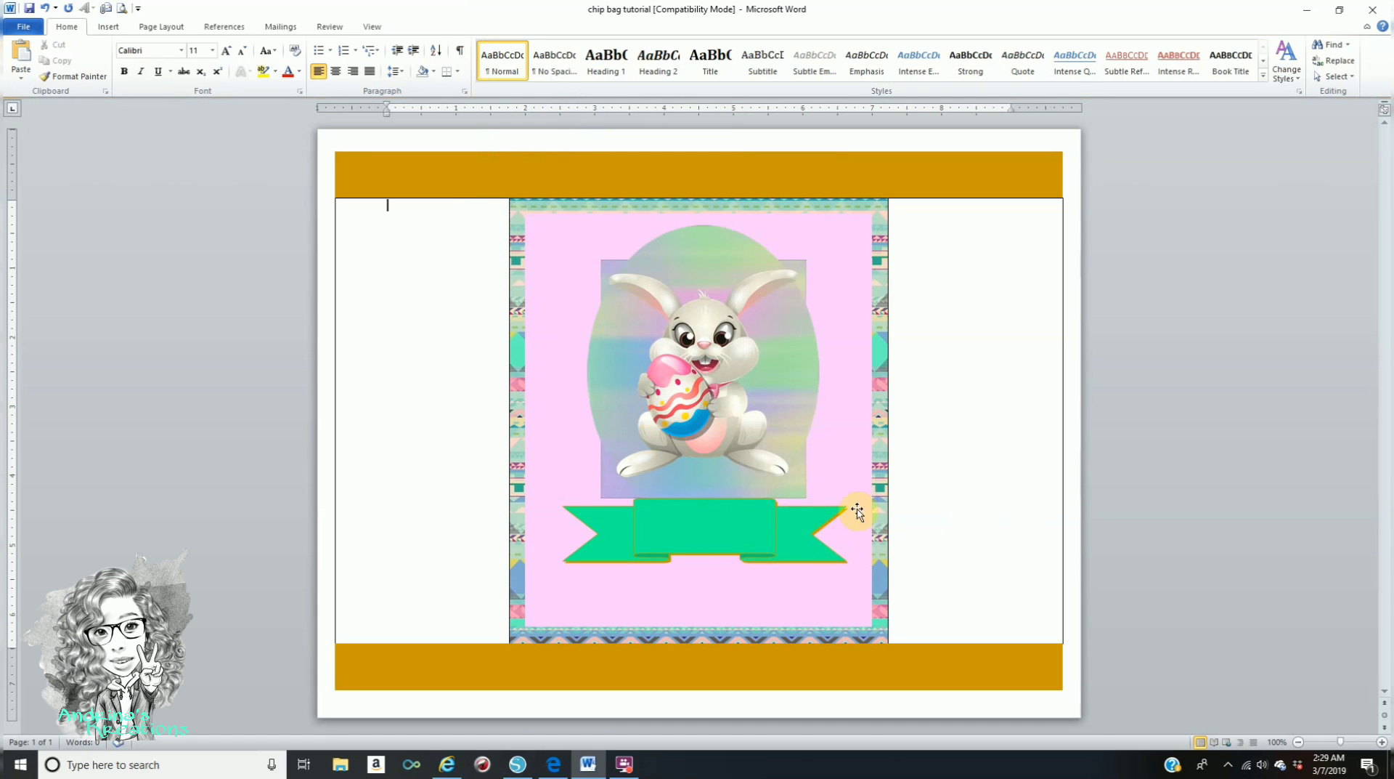
- Lower the ribbon to just below the oval label, and slightly enlarge the oval and rectangle together from their upper-left corner
{"action": "mouse_move", "coordinate": [695, 530]}
{"action": "left_mouse_down"}
{"action": "mouse_move", "coordinate": [733, 515]}
{"action": "mouse_move", "coordinate": [734, 550]}
{"action": "left_mouse_up"}
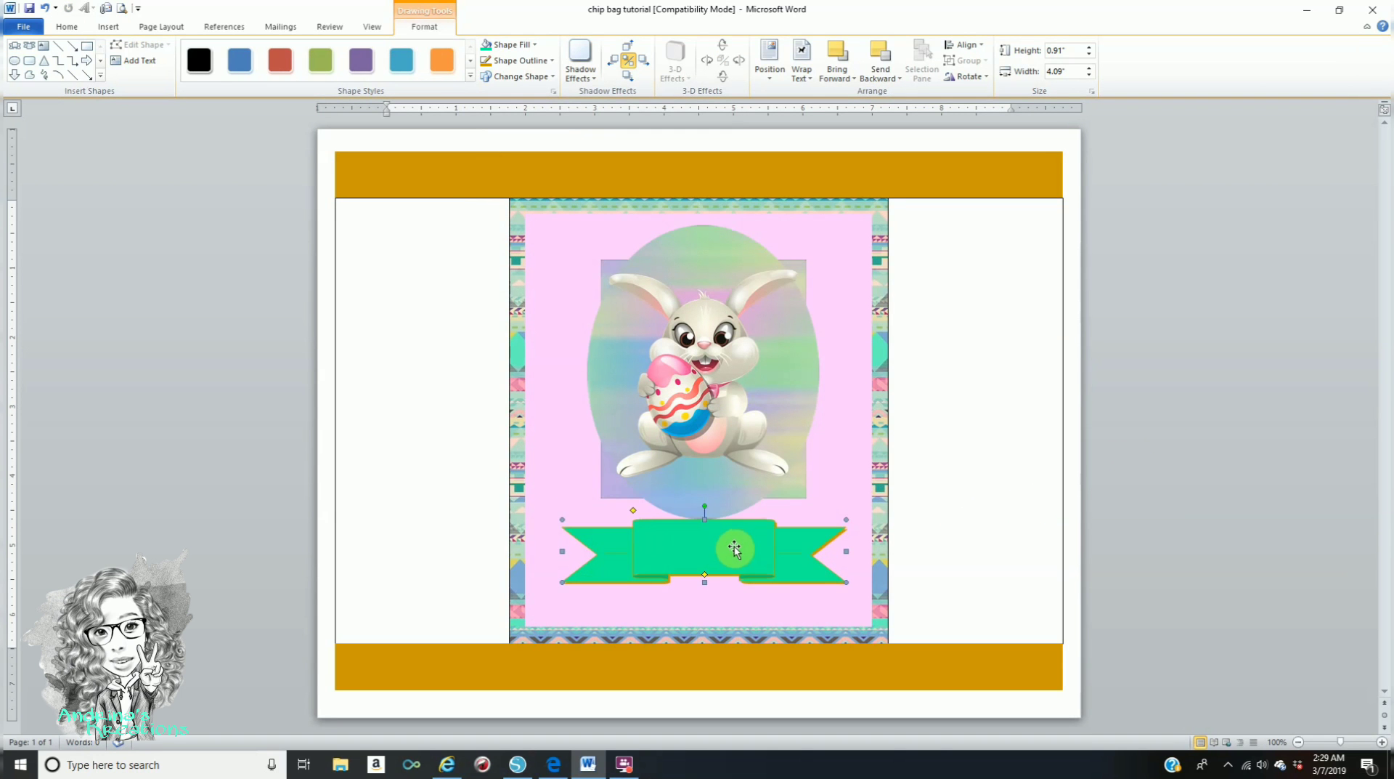
{"action": "left_click", "coordinate": [625, 494]}
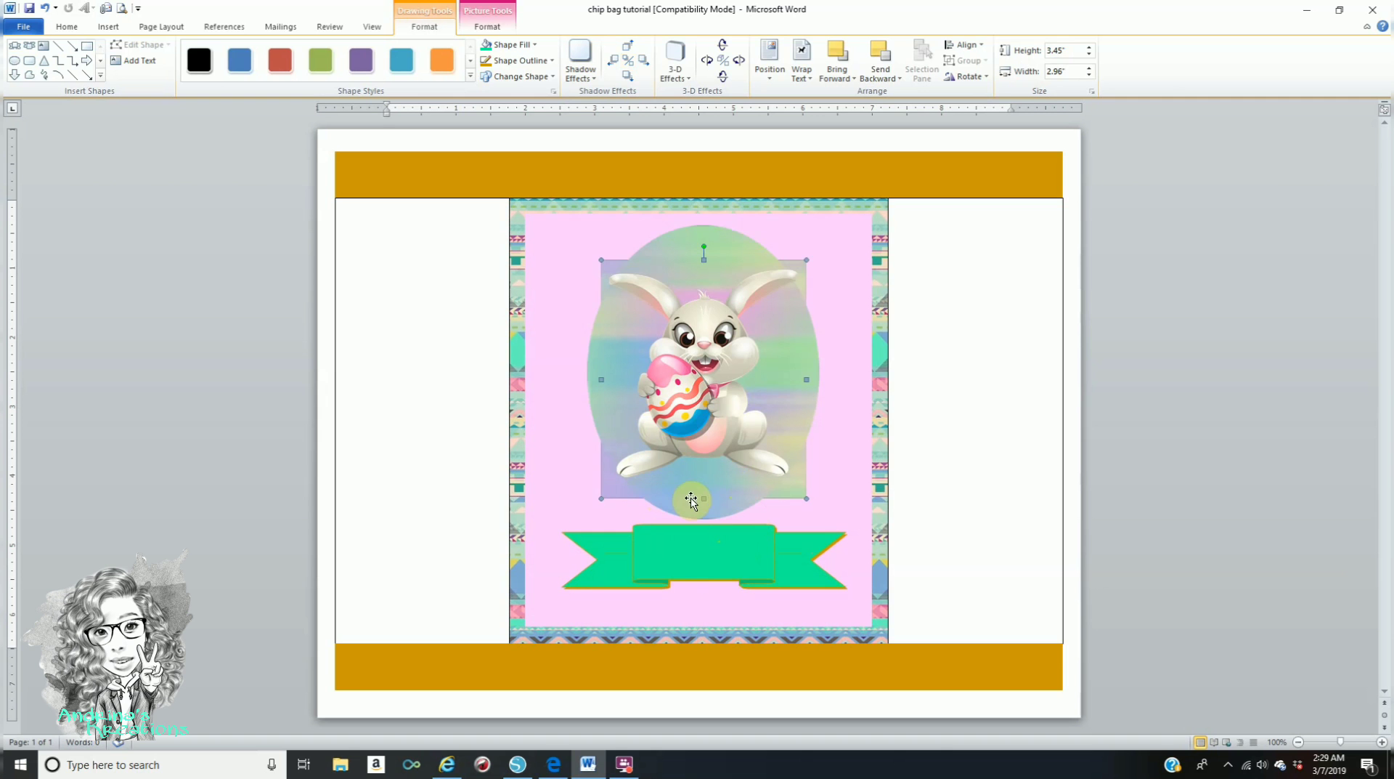
{"action": "left_click_drag", "start_coordinate": [589, 224], "coordinate": [576, 212]}
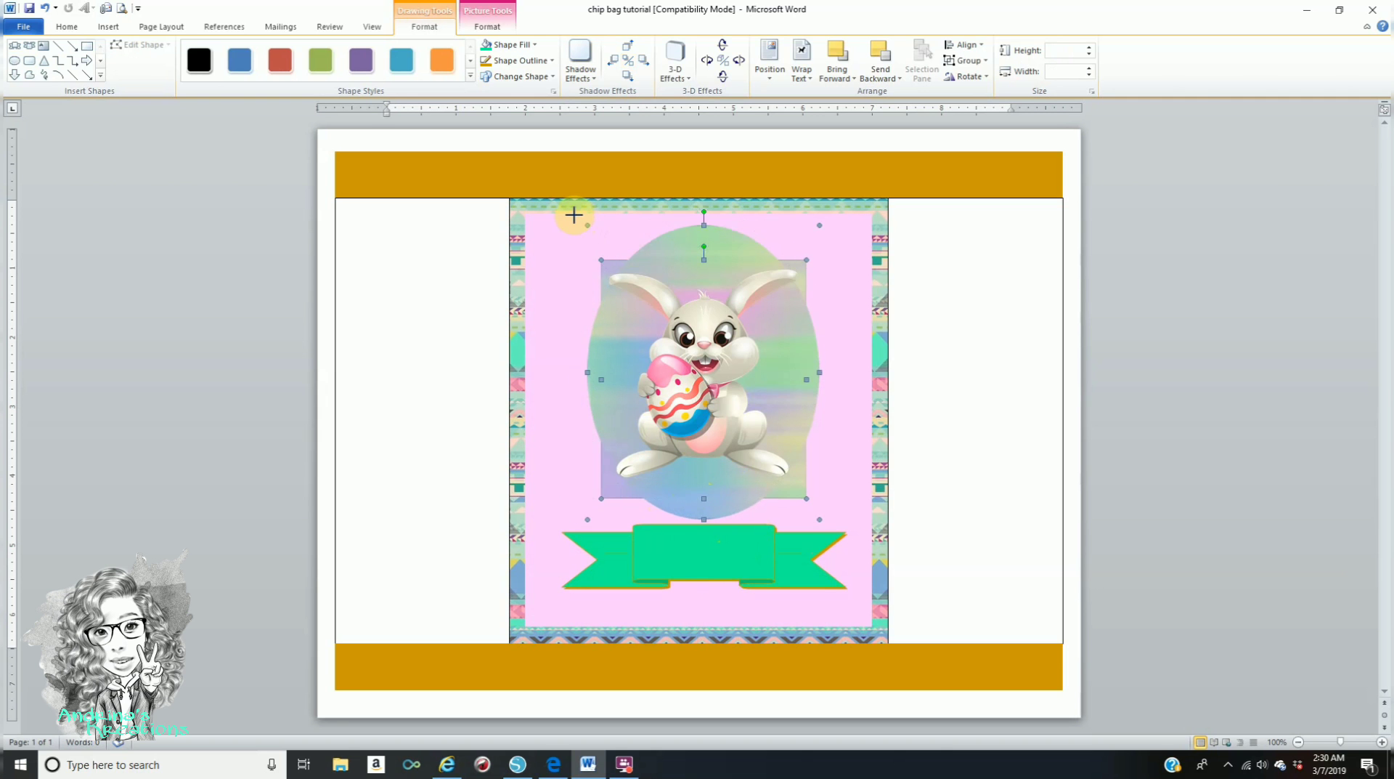
{"action": "left_click", "coordinate": [800, 311]}
{"action": "left_click", "coordinate": [108, 26]}
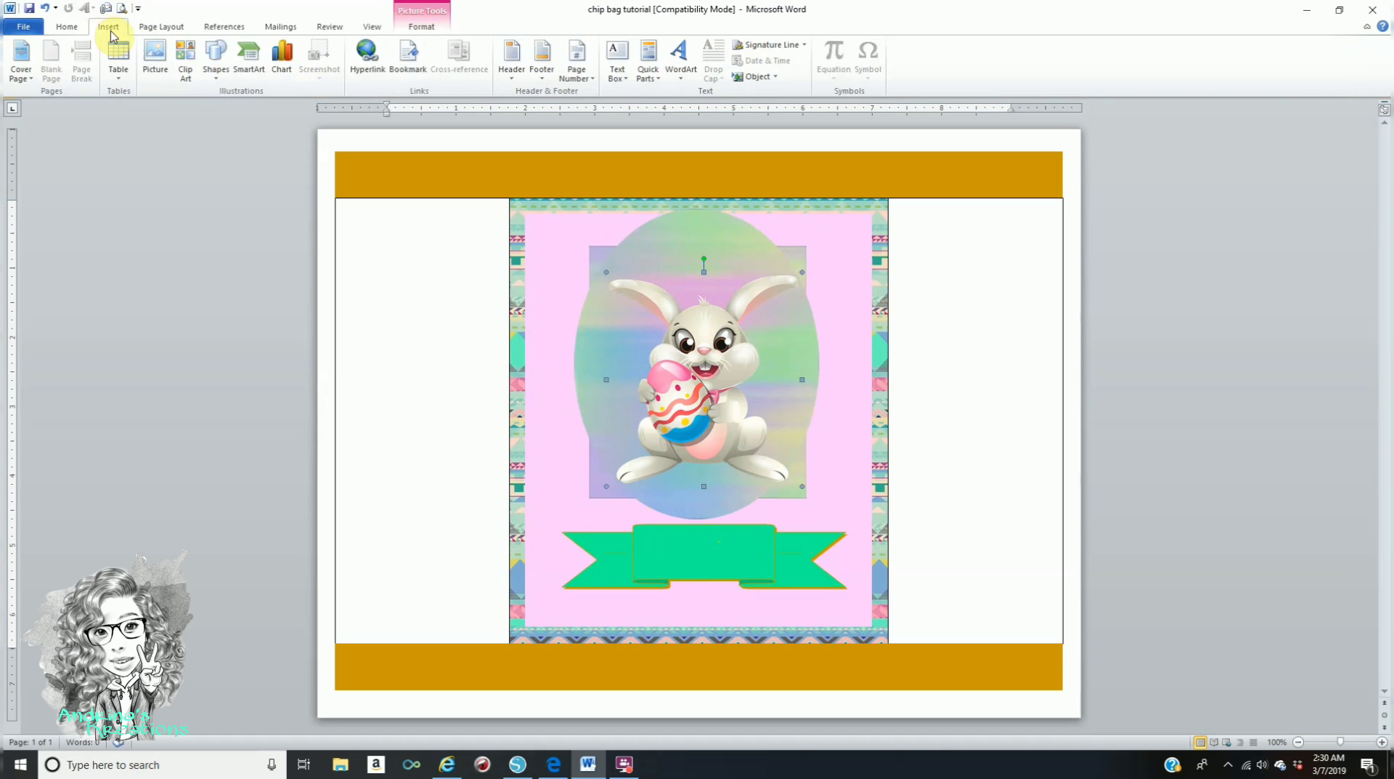
- Move the oval and rectangle label shapes down slightly together and re-center the bunny picture over them
{"action": "left_click", "coordinate": [645, 263]}
{"action": "left_click", "coordinate": [677, 254]}
{"action": "left_click", "coordinate": [736, 256], "text": "shift"}
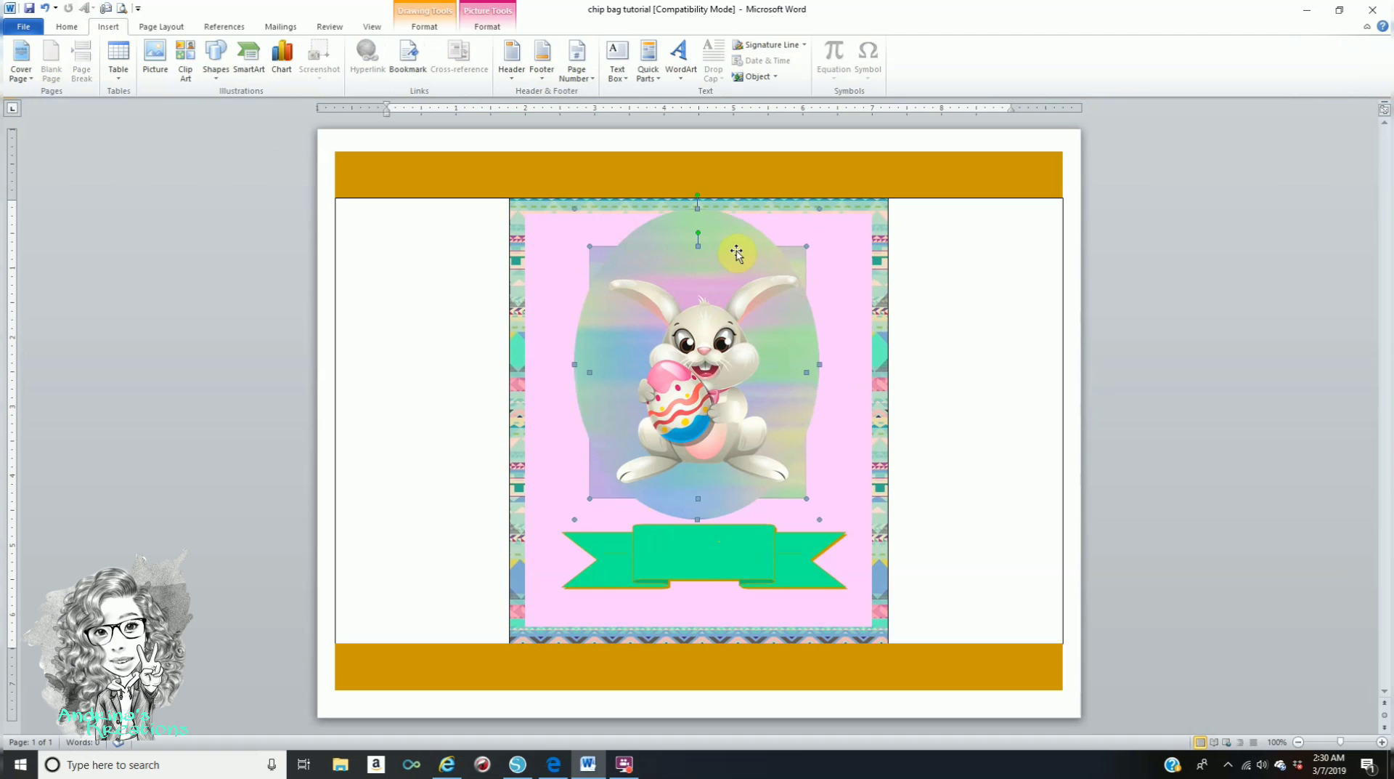
{"action": "left_click_drag", "start_coordinate": [736, 252], "coordinate": [737, 264]}
{"action": "left_click", "coordinate": [991, 320]}
{"action": "left_click", "coordinate": [718, 401]}
{"action": "left_click_drag", "start_coordinate": [714, 419], "coordinate": [709, 419]}
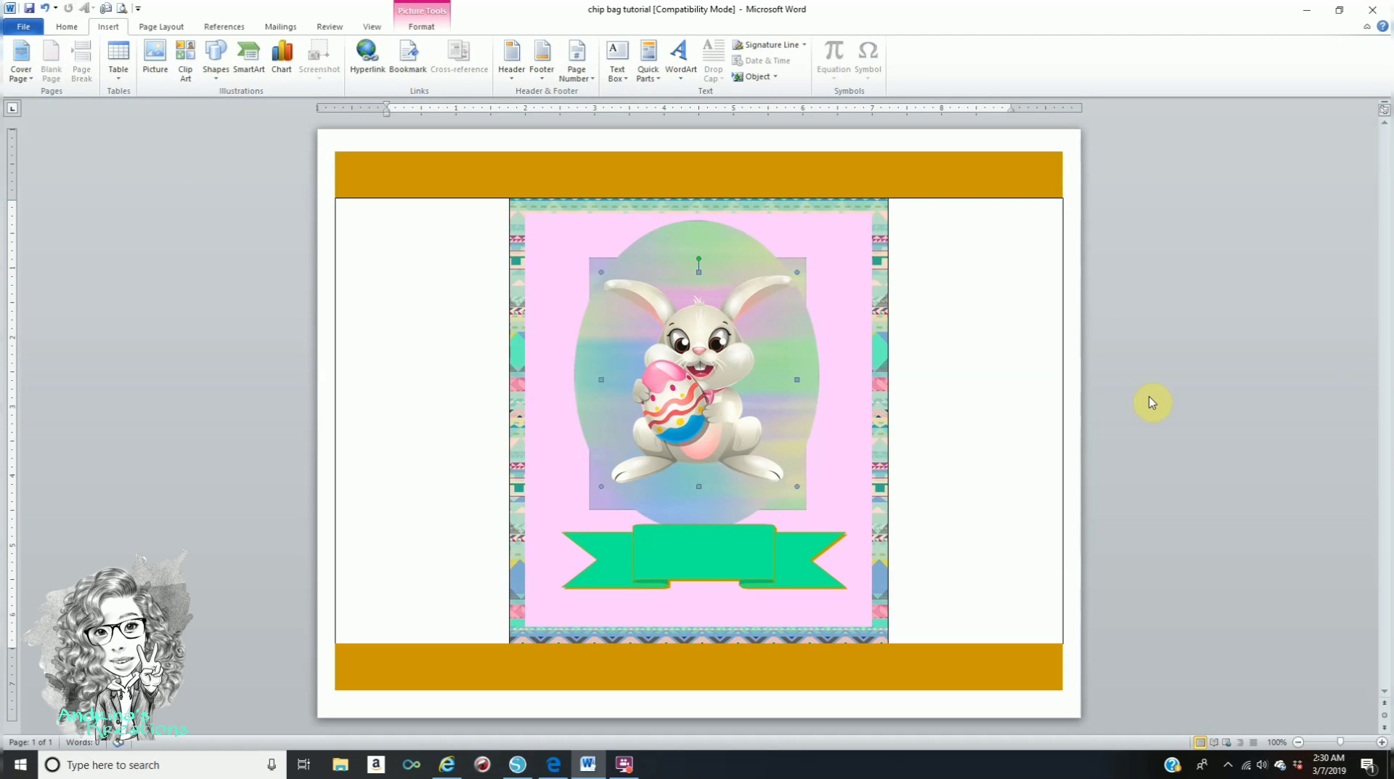
{"action": "left_click", "coordinate": [1158, 399]}
- Widen the ribbon banner at both ends so it nearly spans the lavender panel
{"action": "left_click", "coordinate": [738, 552]}
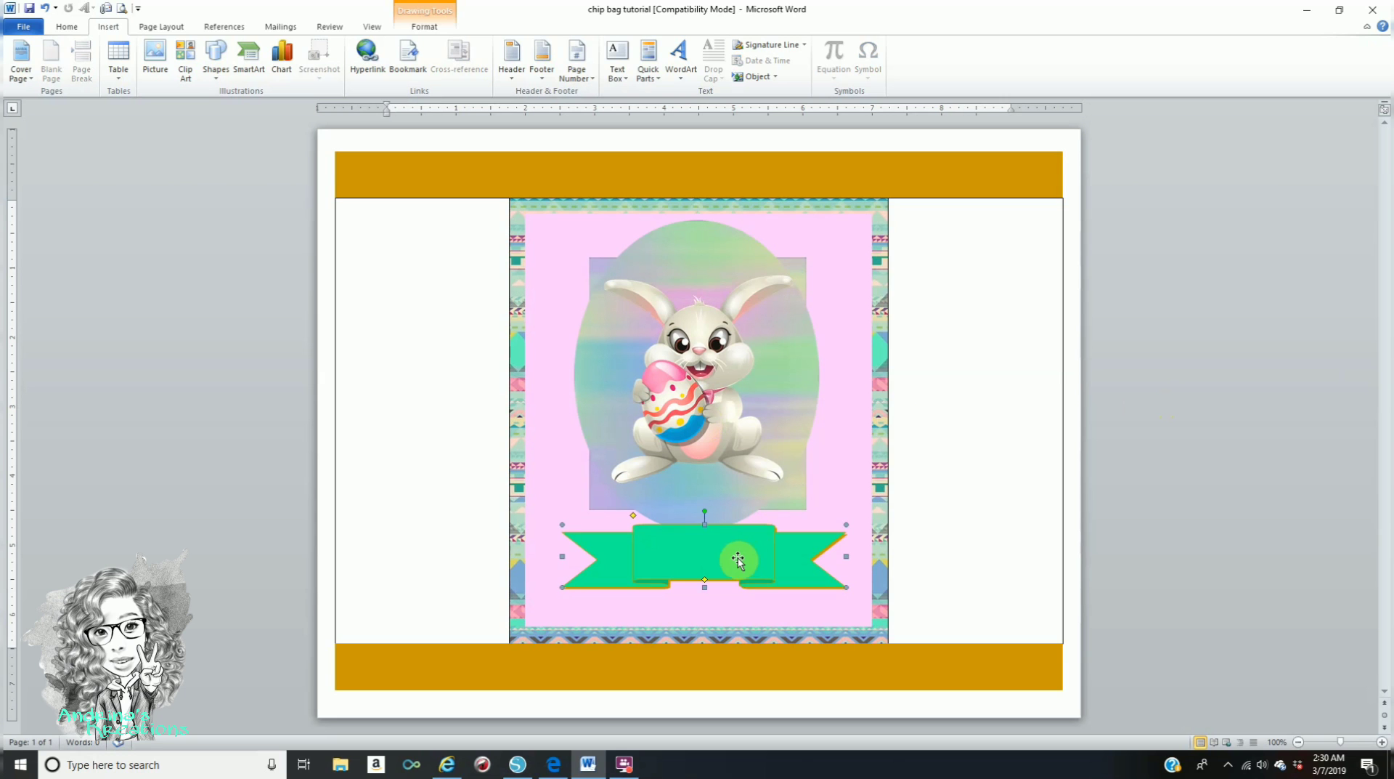
{"action": "left_click_drag", "start_coordinate": [552, 555], "coordinate": [542, 555]}
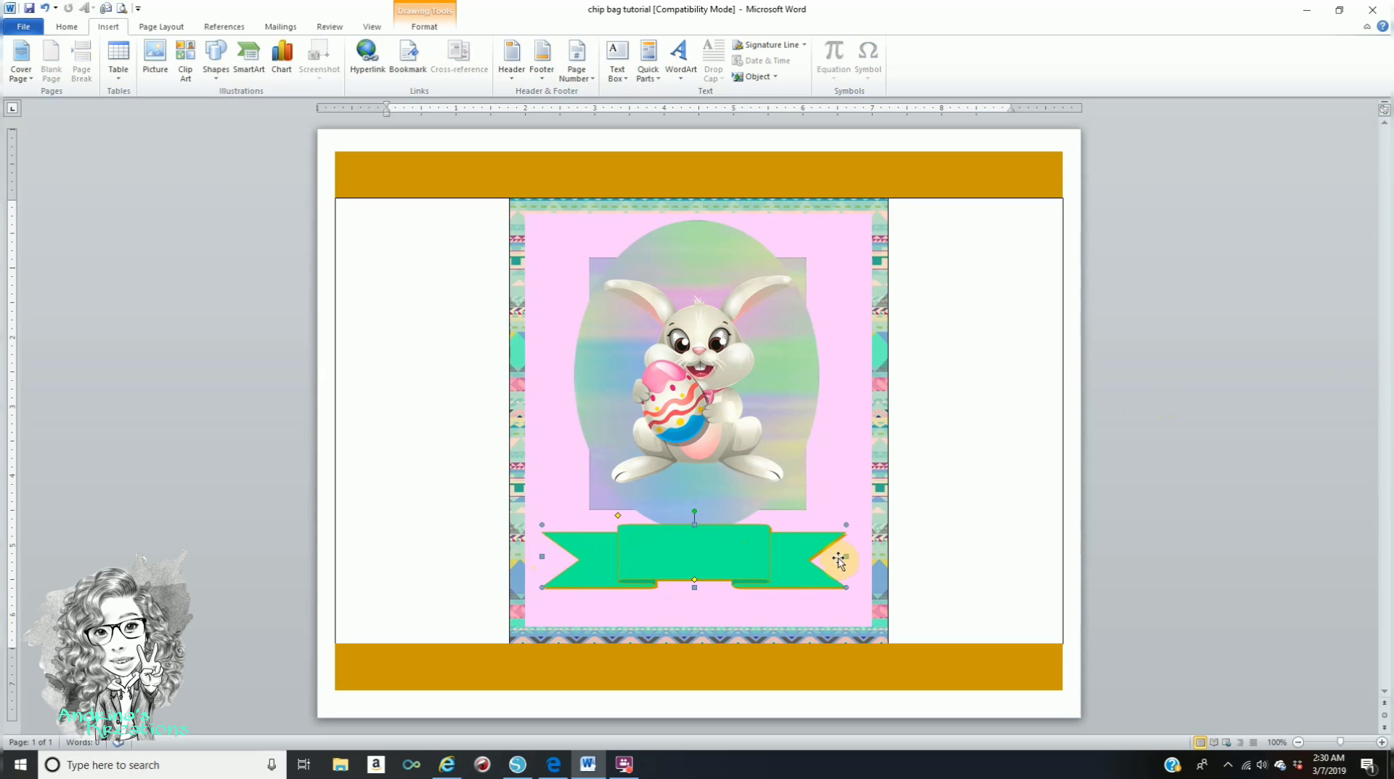
{"action": "left_click_drag", "start_coordinate": [859, 555], "coordinate": [860, 555]}
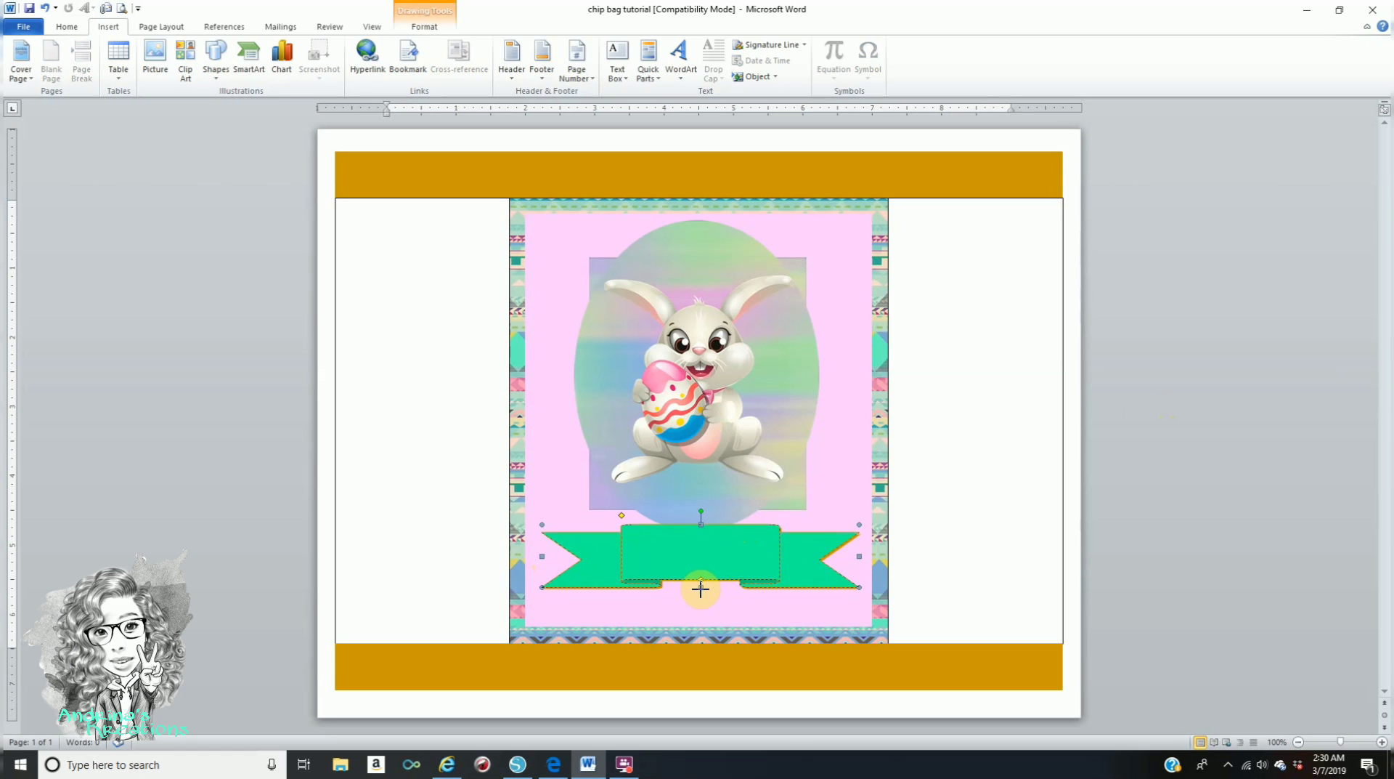
{"action": "left_click", "coordinate": [1087, 510]}
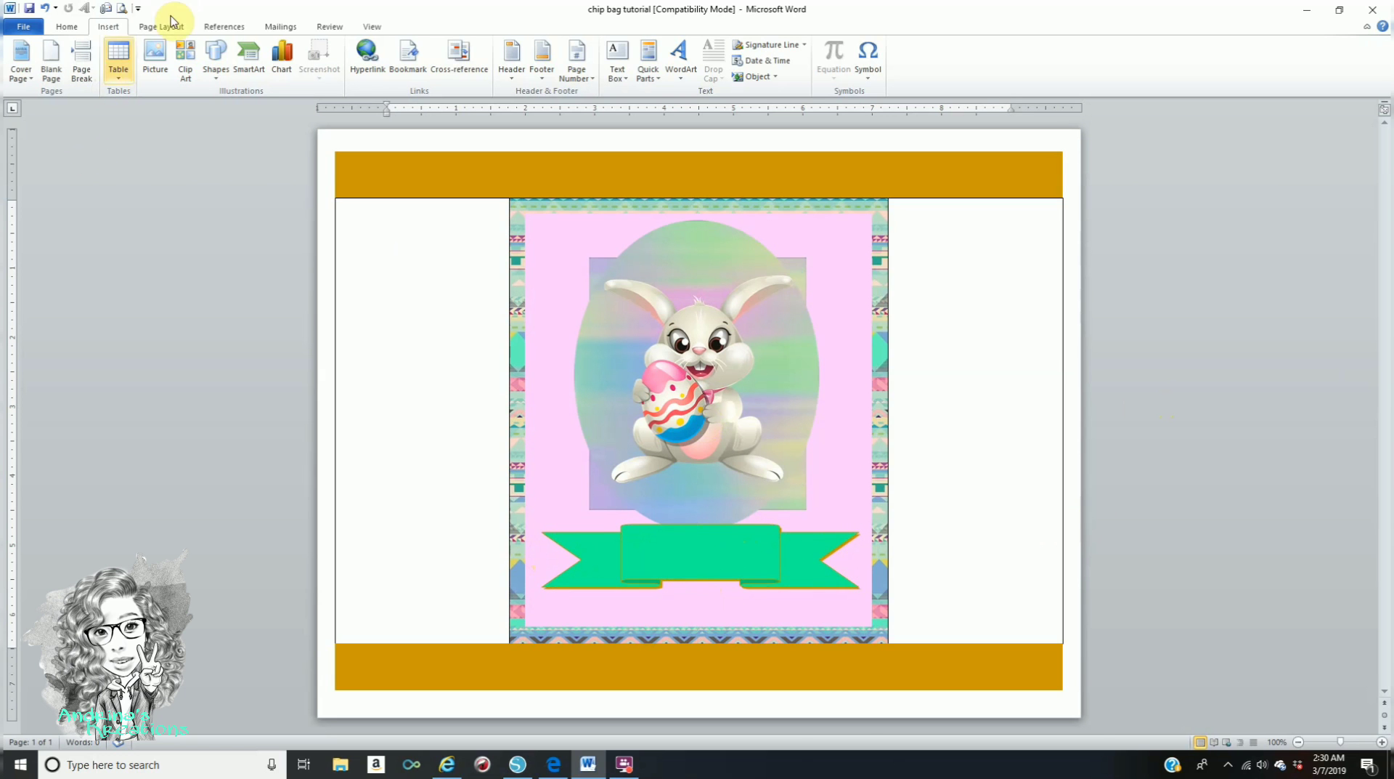
- Insert WordArt in the first plain outline style reading "Happy Easter 2019" in Arial Black, size 36
{"action": "left_click", "coordinate": [681, 64]}
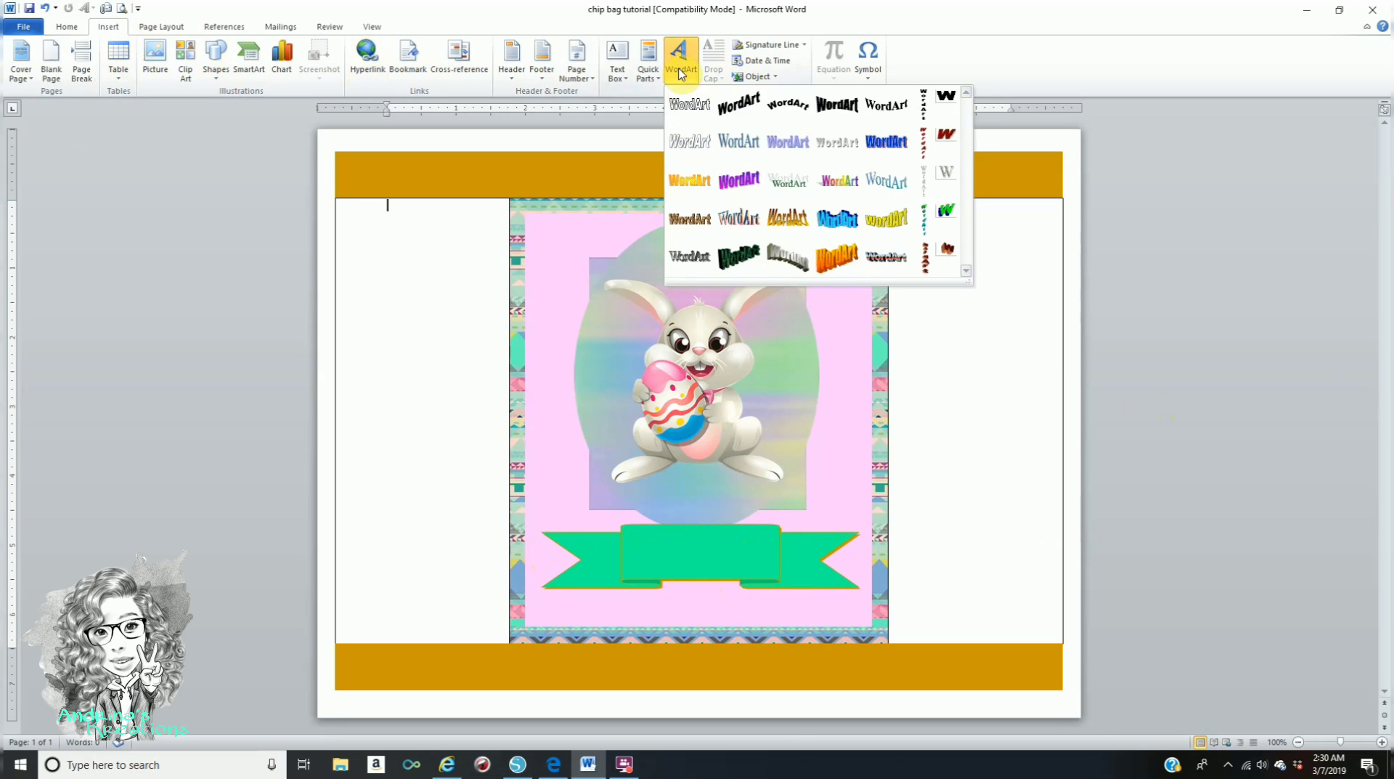
{"action": "left_click", "coordinate": [696, 104]}
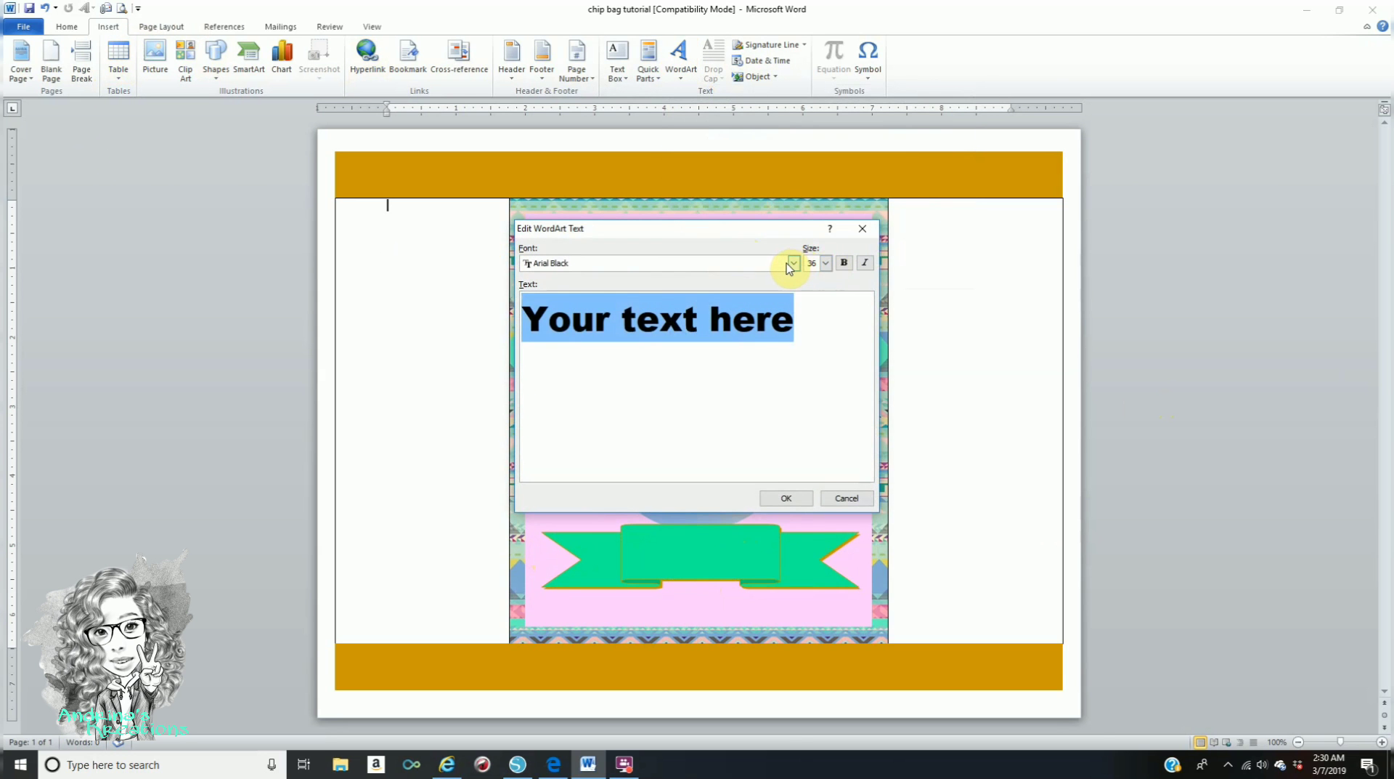
{"action": "type", "text": "Happ"}
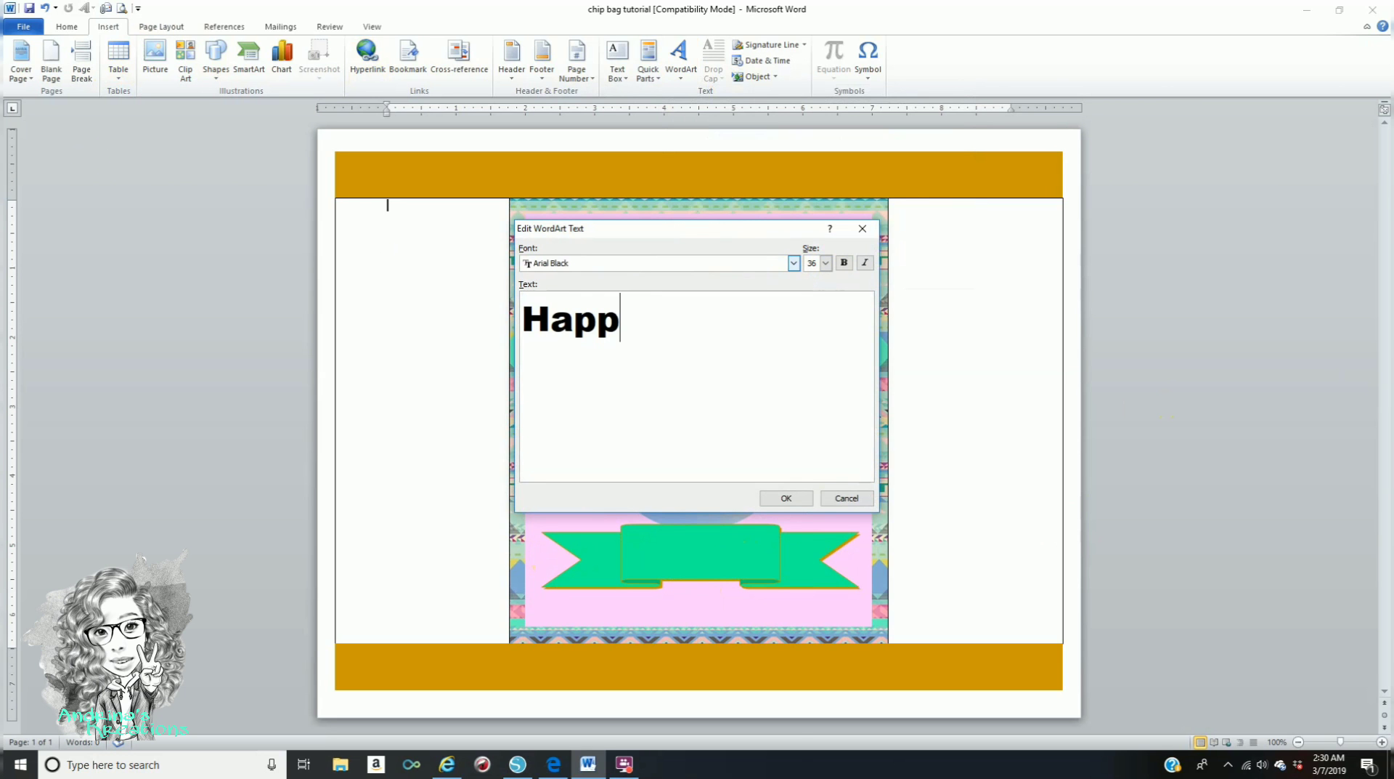
{"action": "type", "text": "y ea"}
{"action": "key", "text": "BackSpace"}
{"action": "key", "text": "BackSpace"}
{"action": "key", "text": "BackSpace"}
{"action": "type", "text": "Eas"}
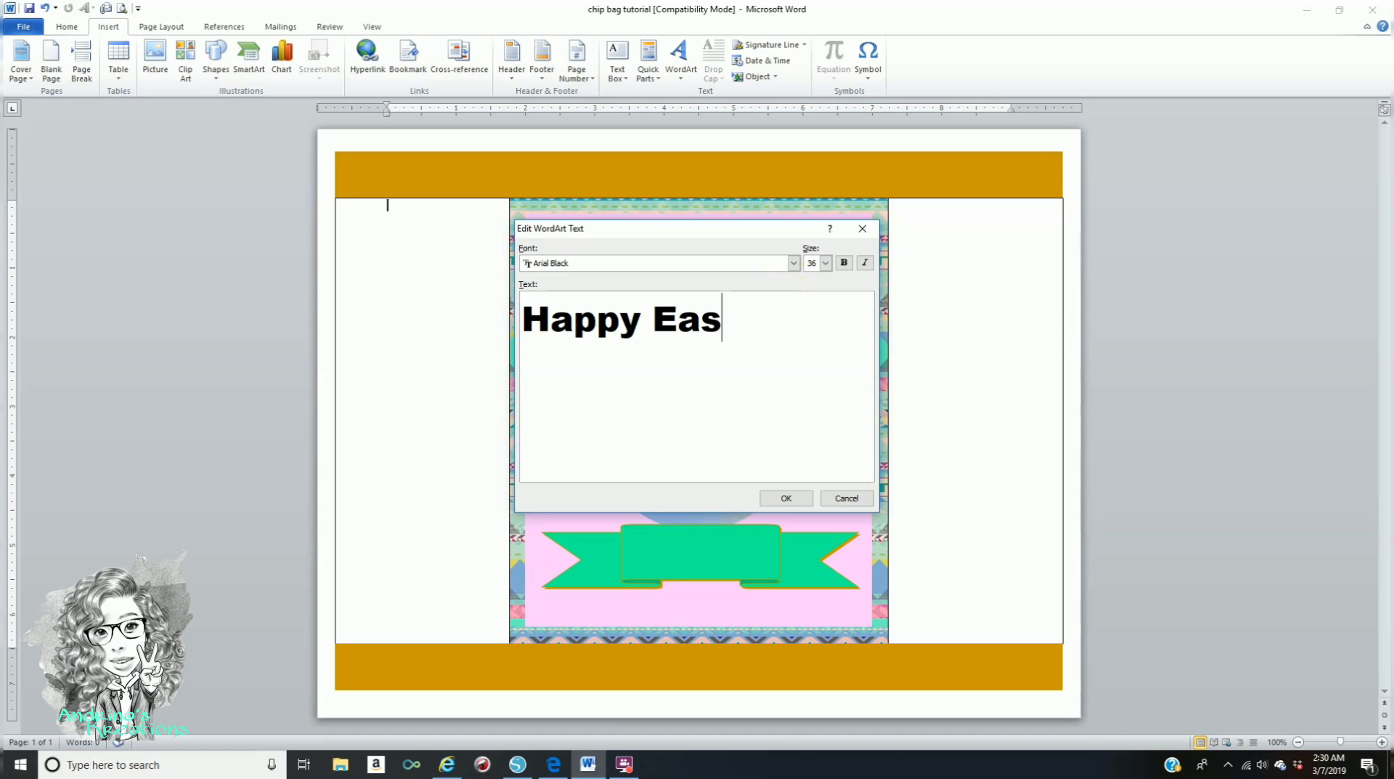
{"action": "type", "text": "ter 2019"}
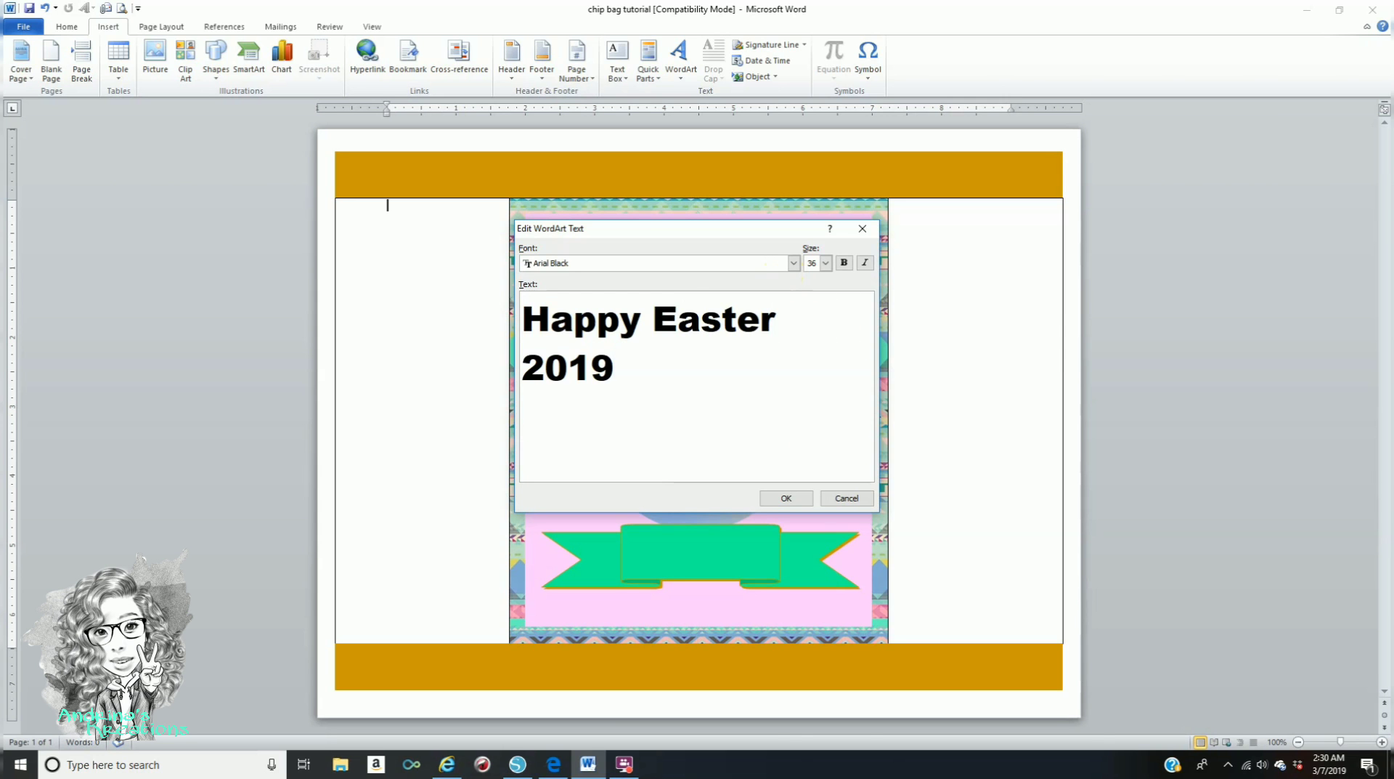
{"action": "left_click", "coordinate": [790, 499]}
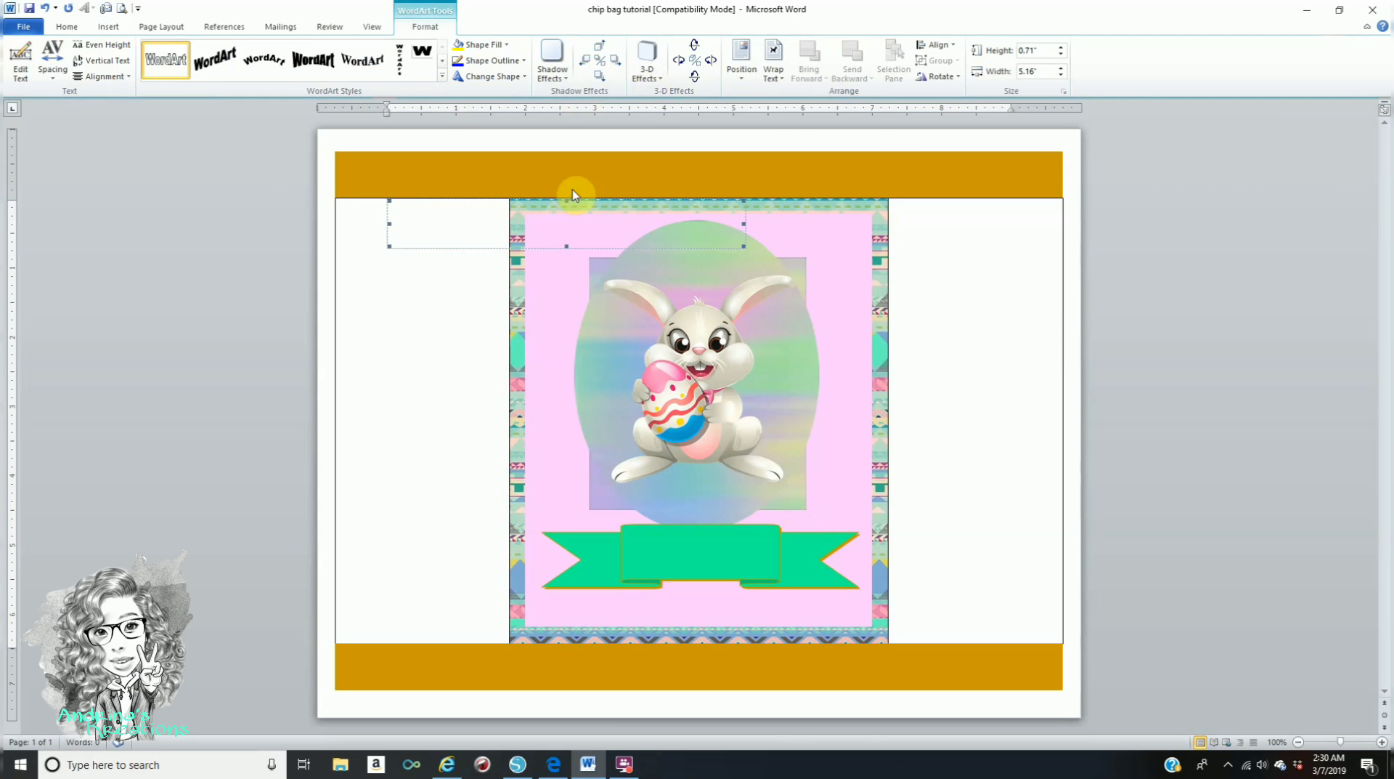
- Set the WordArt's text wrapping to In Front of Text and edit its text so "2019" is on a second line
{"action": "left_click", "coordinate": [774, 61]}
{"action": "left_click", "coordinate": [813, 201]}
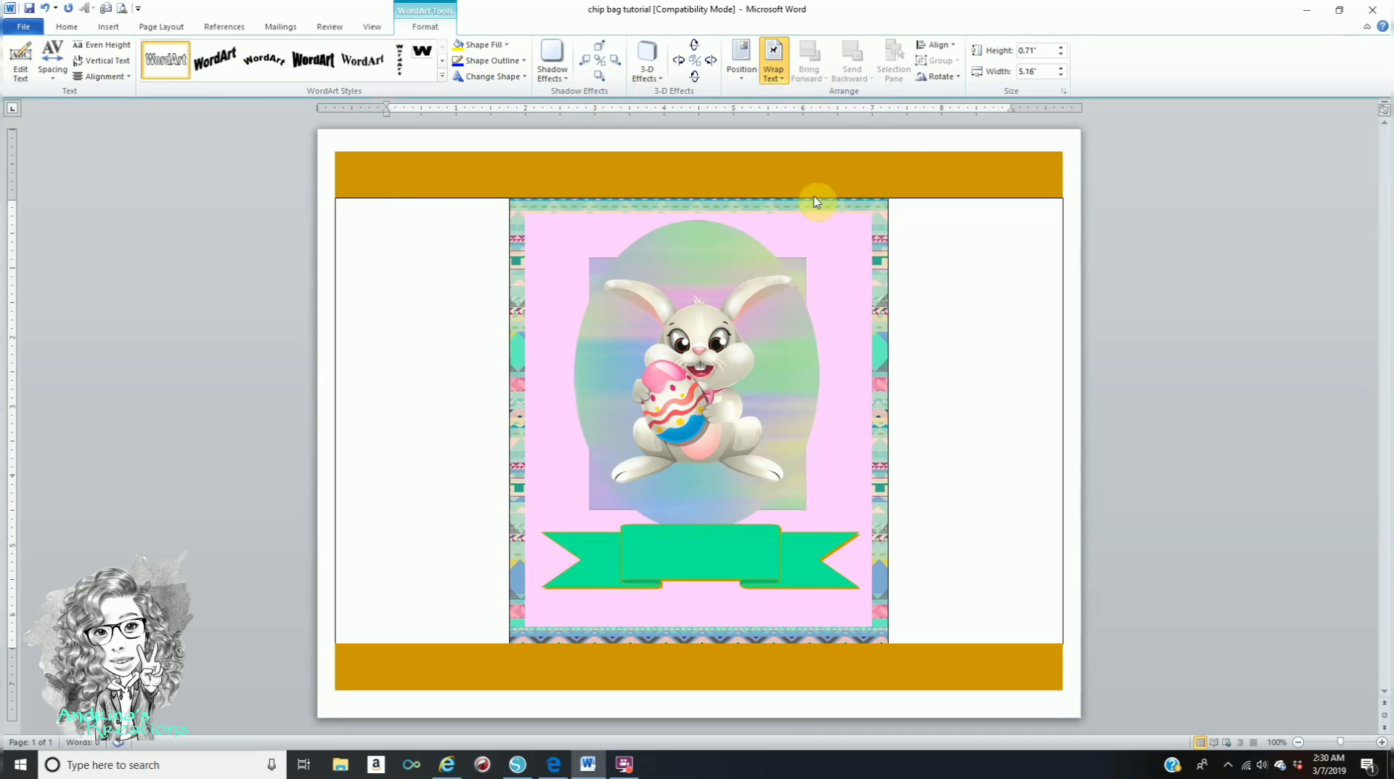
{"action": "right_click", "coordinate": [616, 214]}
{"action": "left_click", "coordinate": [640, 313]}
{"action": "left_click", "coordinate": [653, 320]}
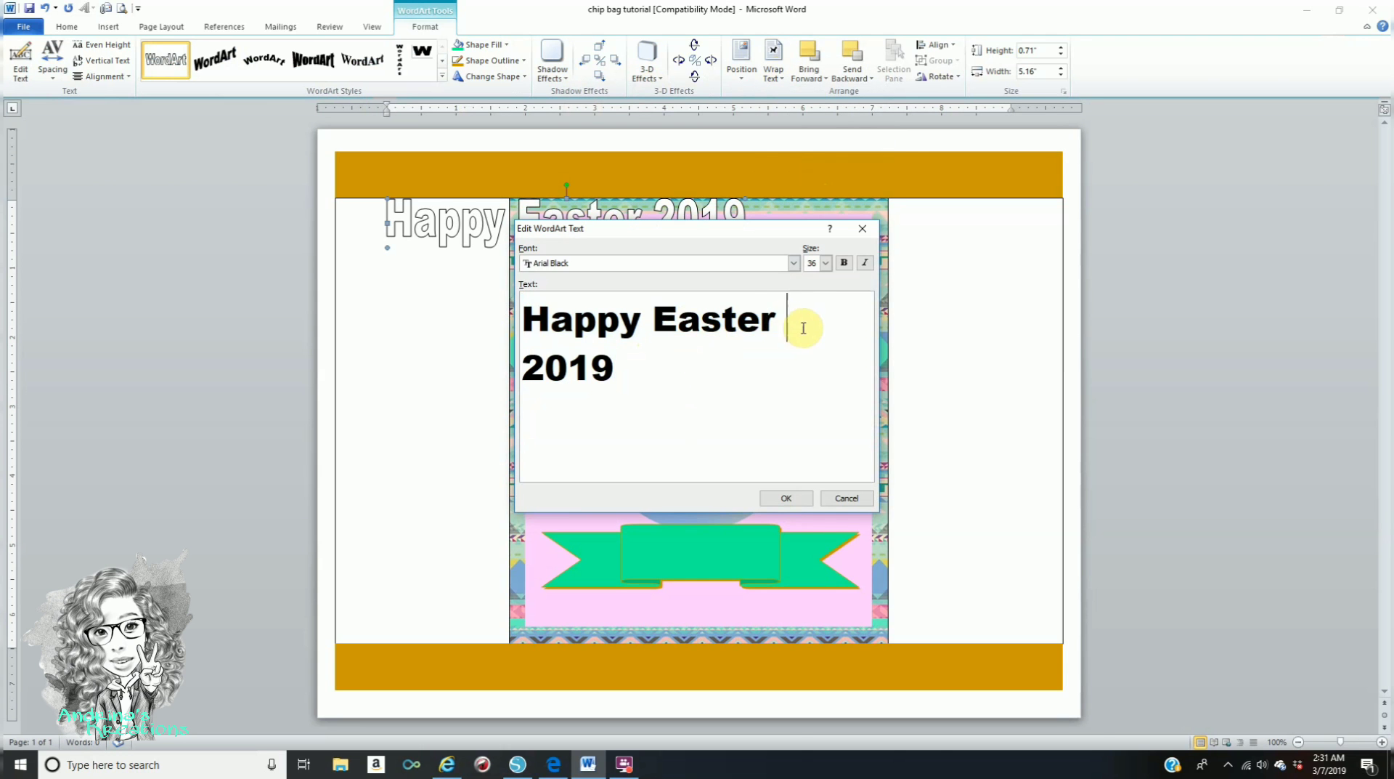
{"action": "left_click", "coordinate": [786, 497]}
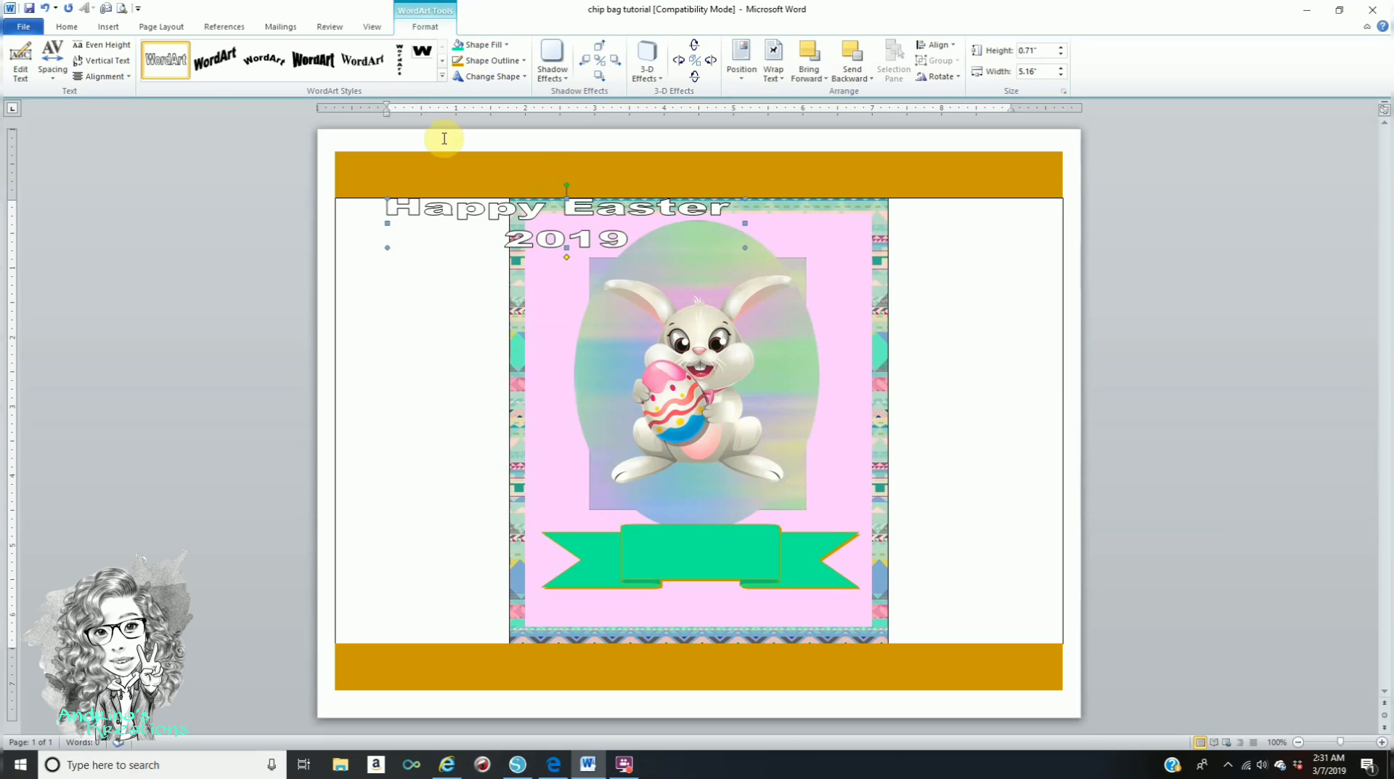
- Fill the "Happy Easter 2019" WordArt with standard light blue and remove its outline
{"action": "left_click", "coordinate": [480, 44]}
{"action": "left_click", "coordinate": [531, 149]}
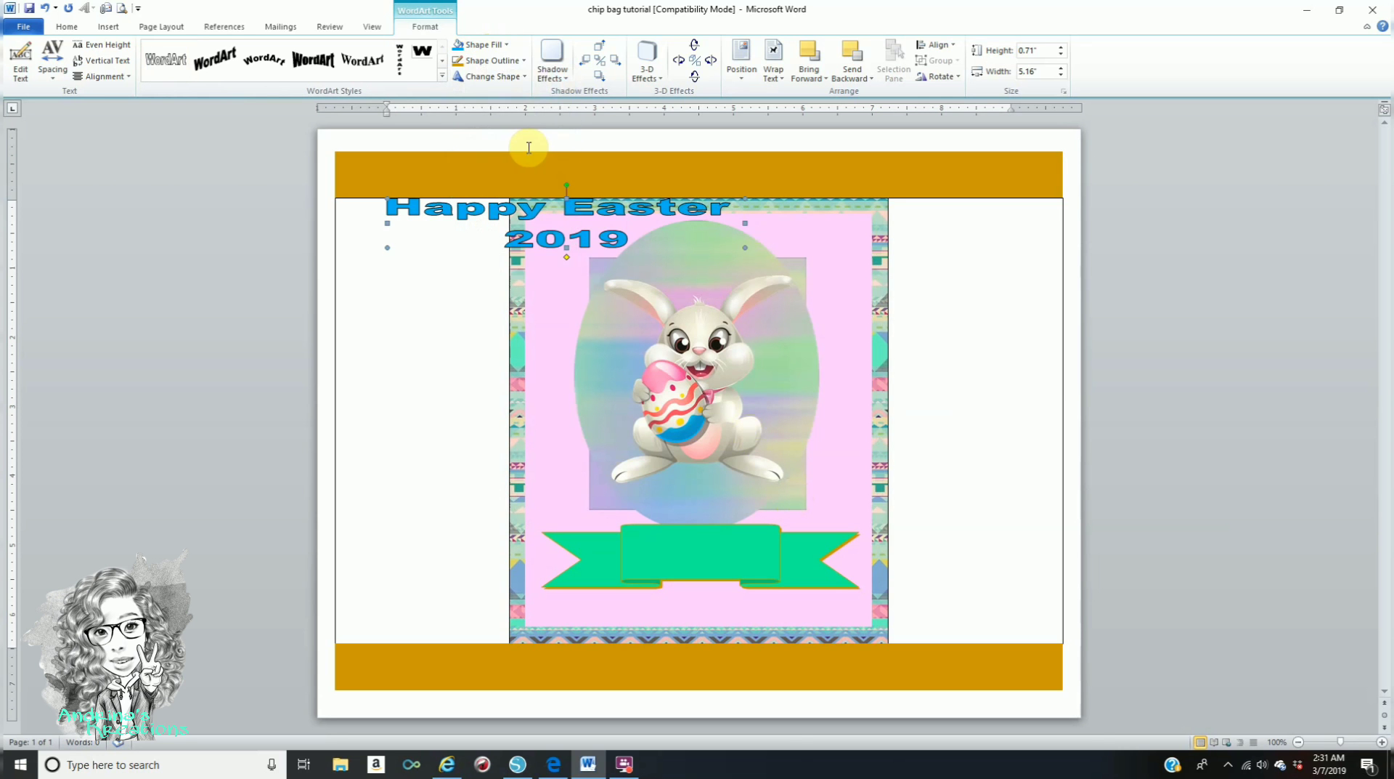
{"action": "left_click", "coordinate": [491, 61]}
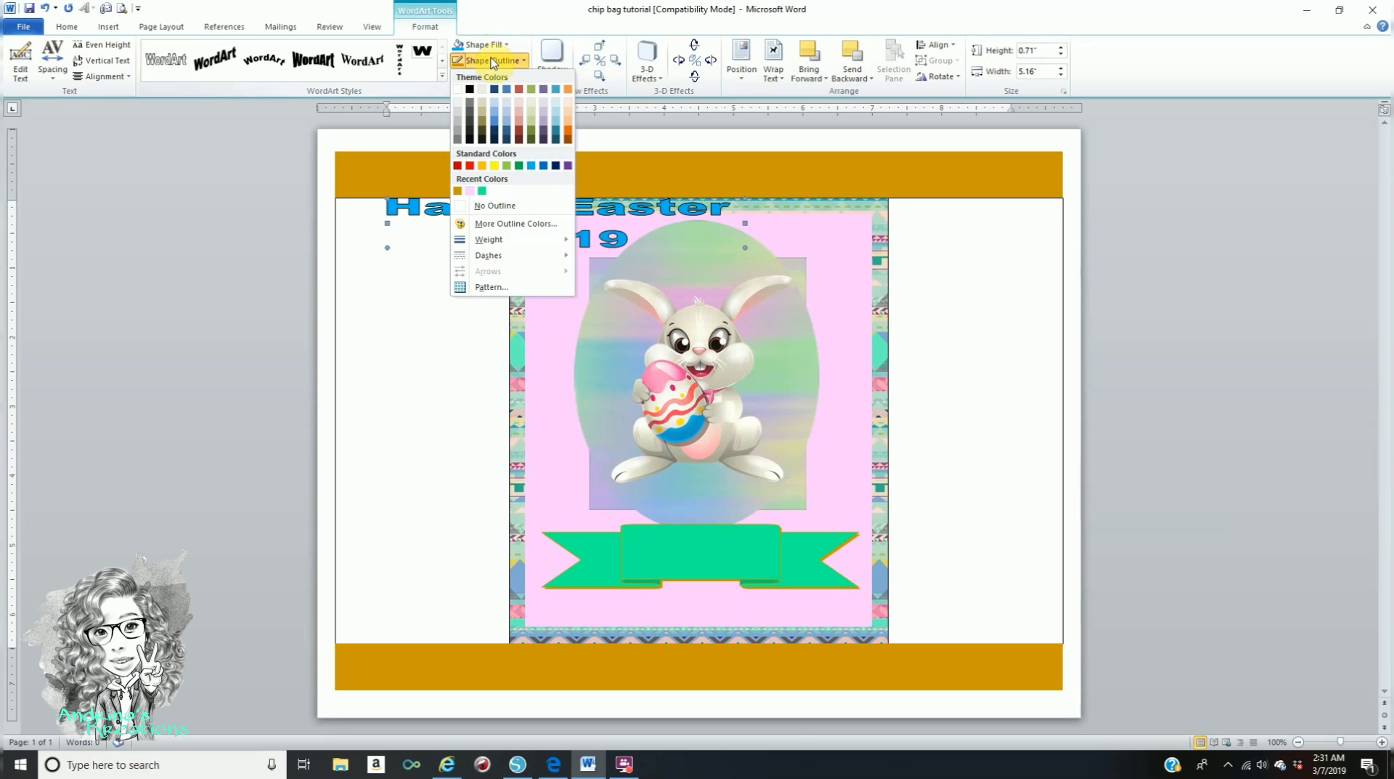
{"action": "left_click", "coordinate": [469, 207]}
- Resize the WordArt to about 0.52" high by 2" wide and center it on the ribbon's middle section
{"action": "left_click_drag", "start_coordinate": [453, 232], "coordinate": [474, 234]}
{"action": "left_click_drag", "start_coordinate": [606, 241], "coordinate": [706, 479]}
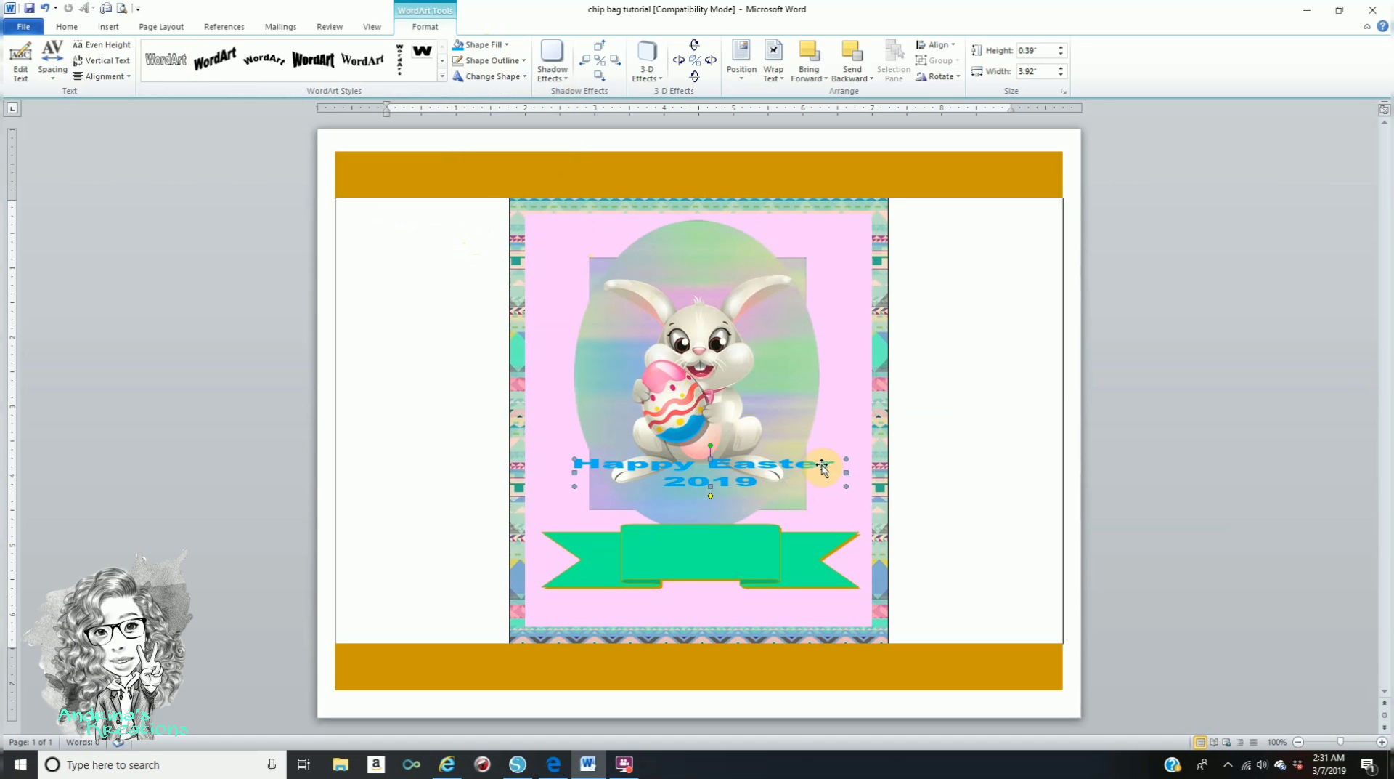
{"action": "left_click_drag", "start_coordinate": [843, 546], "coordinate": [843, 547]}
{"action": "left_click_drag", "start_coordinate": [590, 547], "coordinate": [640, 538]}
{"action": "left_click_drag", "start_coordinate": [848, 556], "coordinate": [779, 556]}
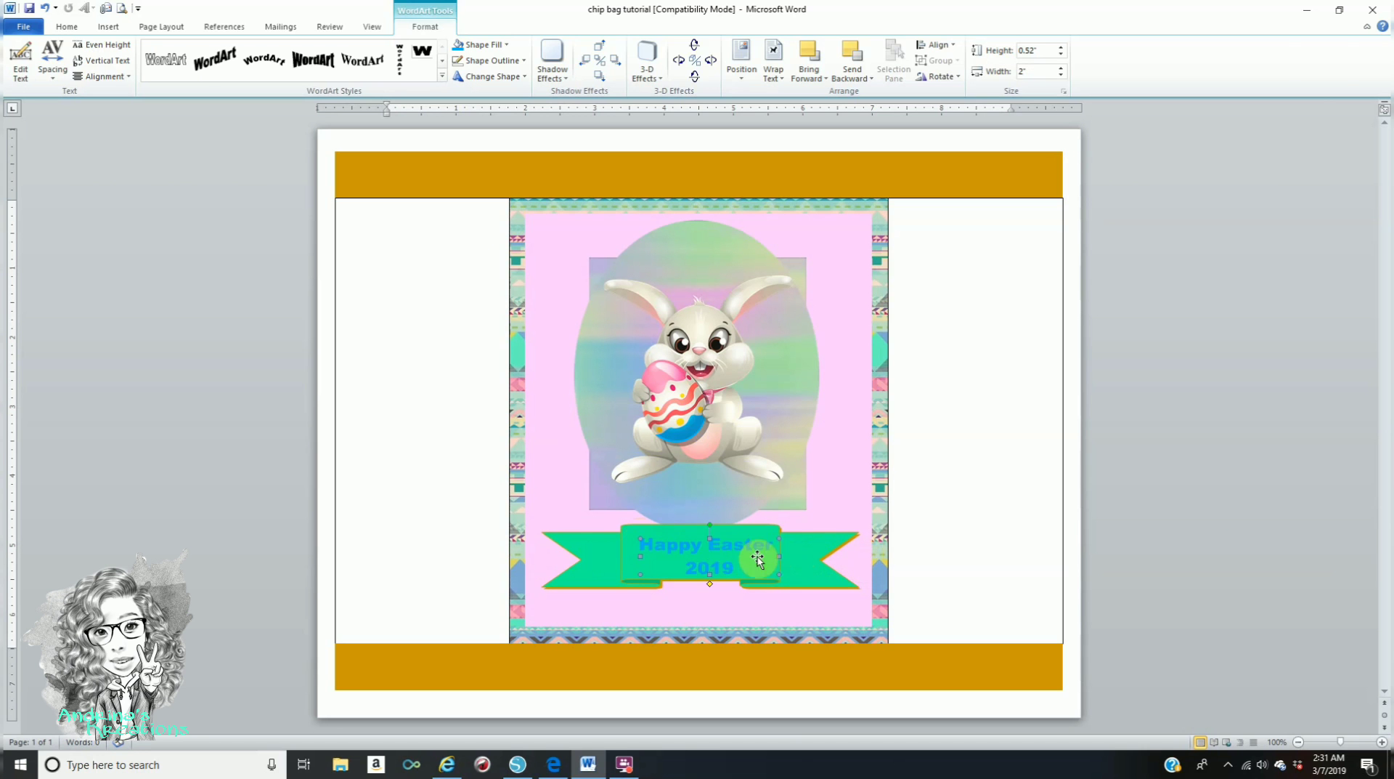
{"action": "left_click", "coordinate": [721, 546]}
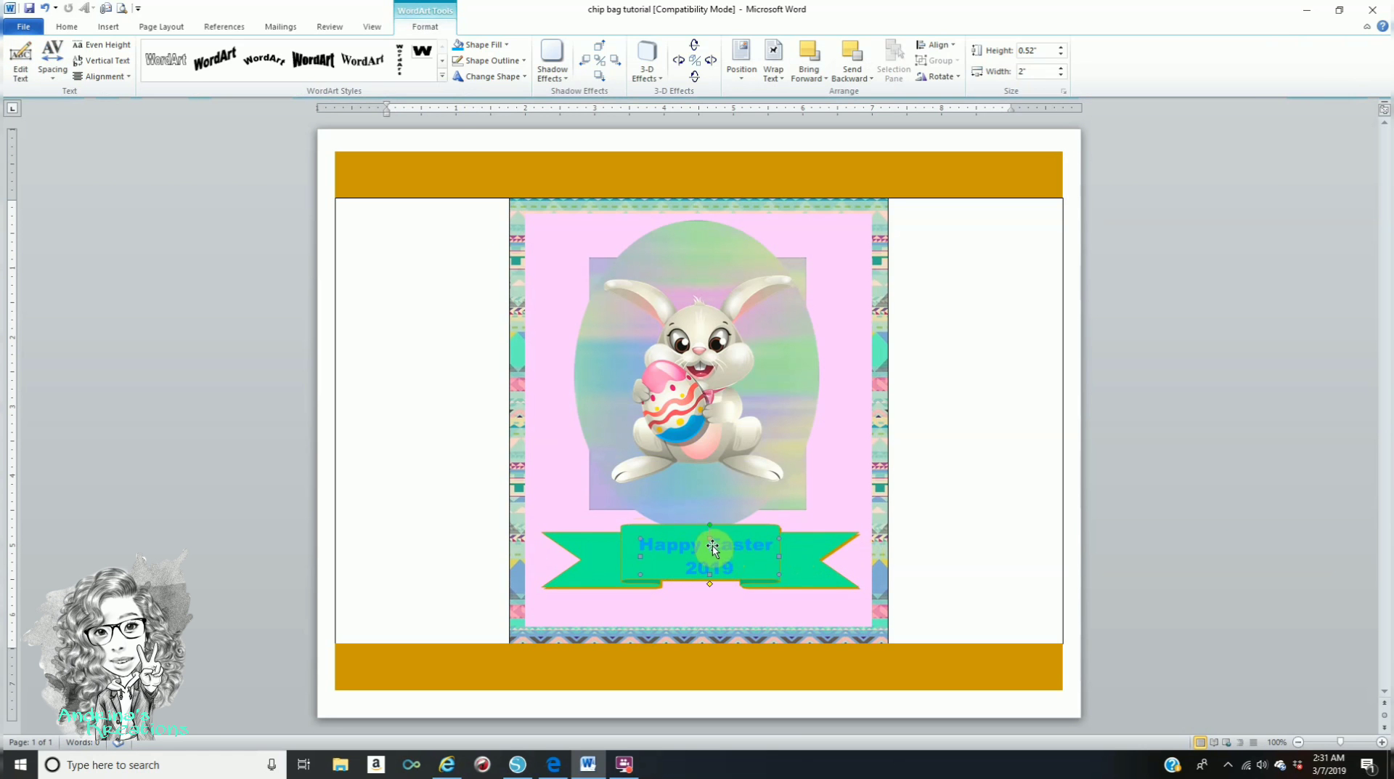
{"action": "left_click_drag", "start_coordinate": [708, 539], "coordinate": [700, 532]}
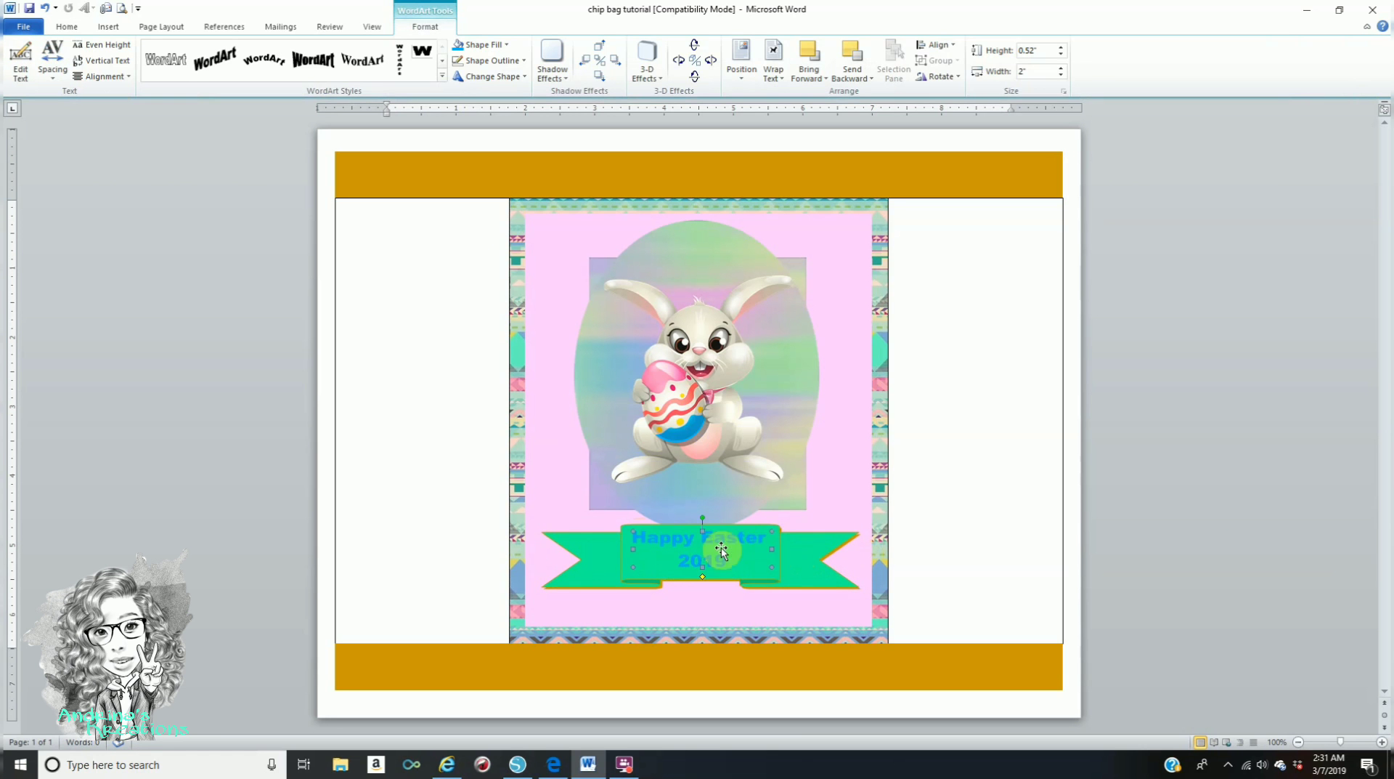
- Fill the blank panel on the right of the chip bag front with the flowingeastercolors picture
{"action": "left_click", "coordinate": [1223, 486]}
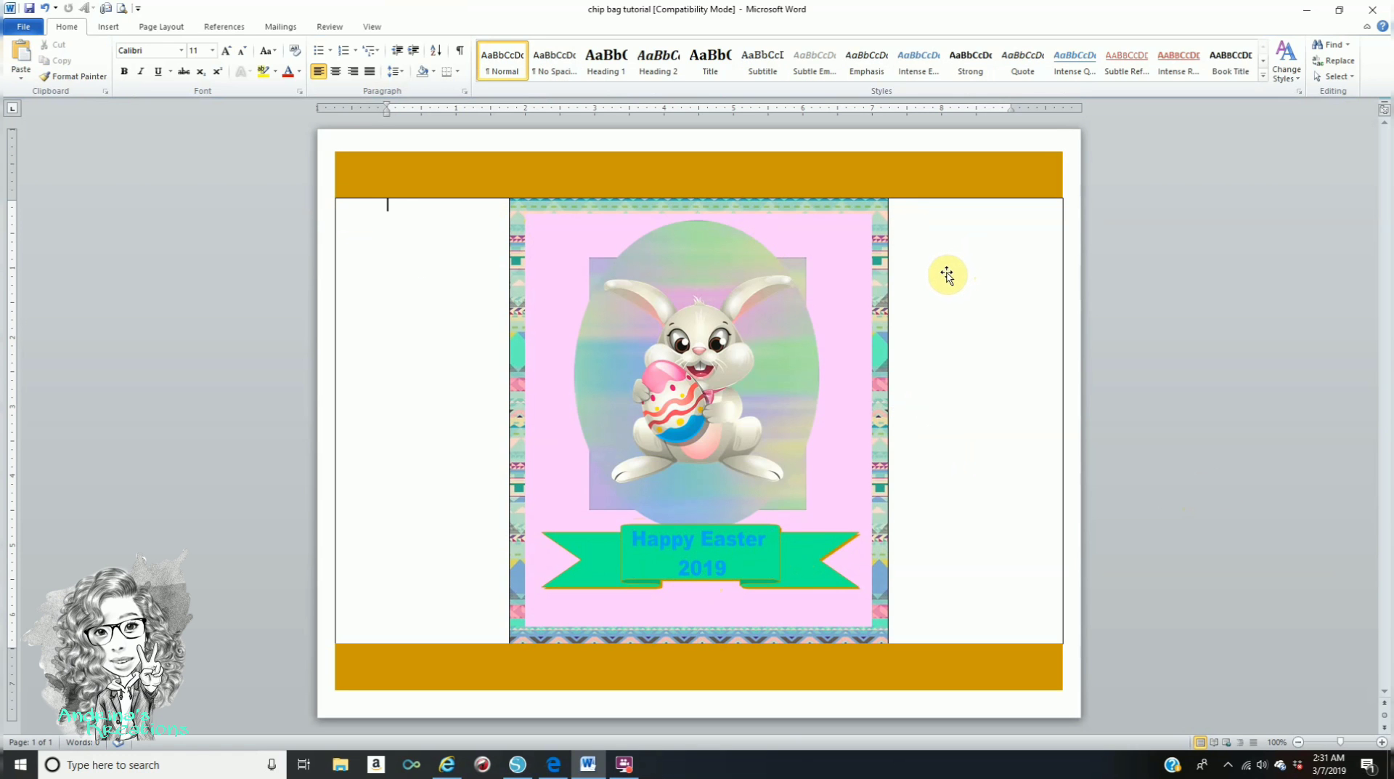
{"action": "left_click", "coordinate": [1062, 259]}
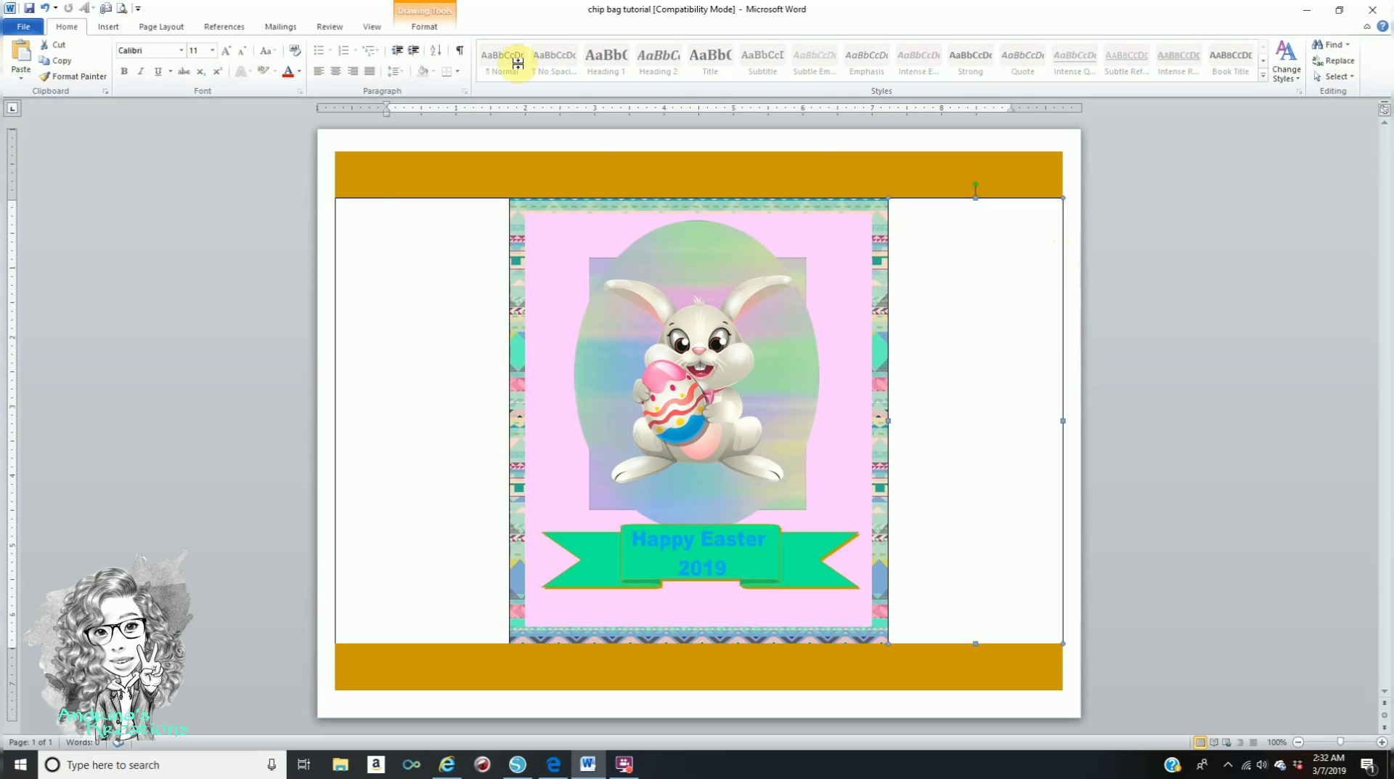
{"action": "left_click", "coordinate": [420, 29]}
{"action": "left_click", "coordinate": [508, 45]}
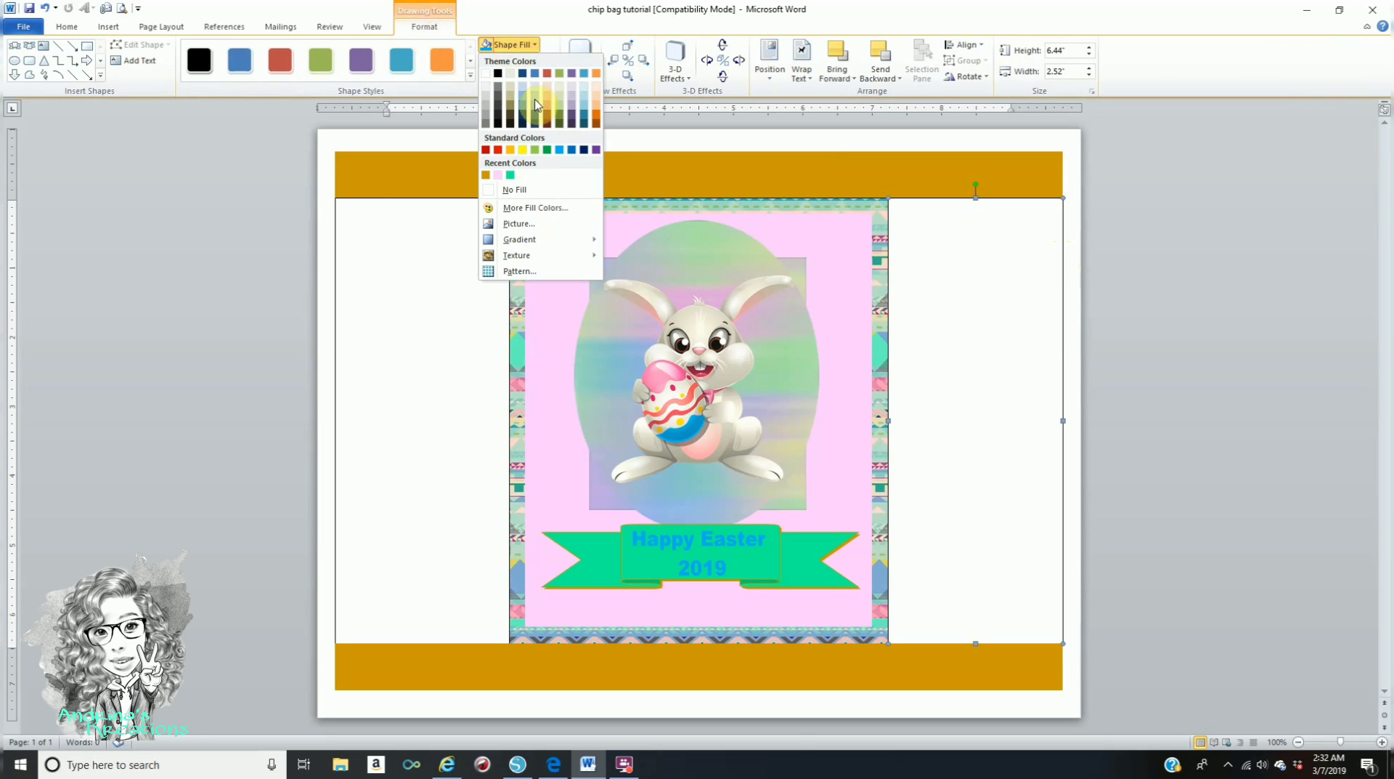
{"action": "left_click", "coordinate": [519, 226]}
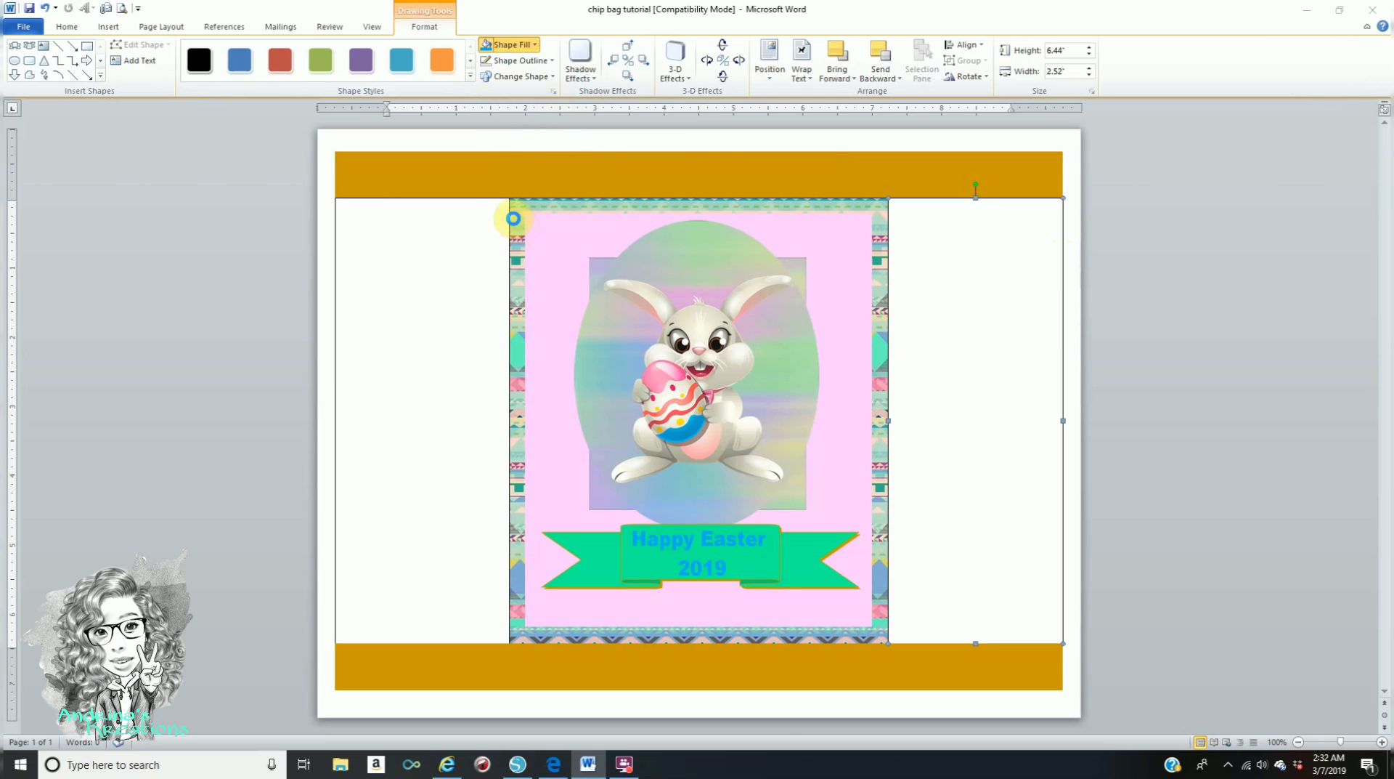
{"action": "left_click", "coordinate": [203, 247]}
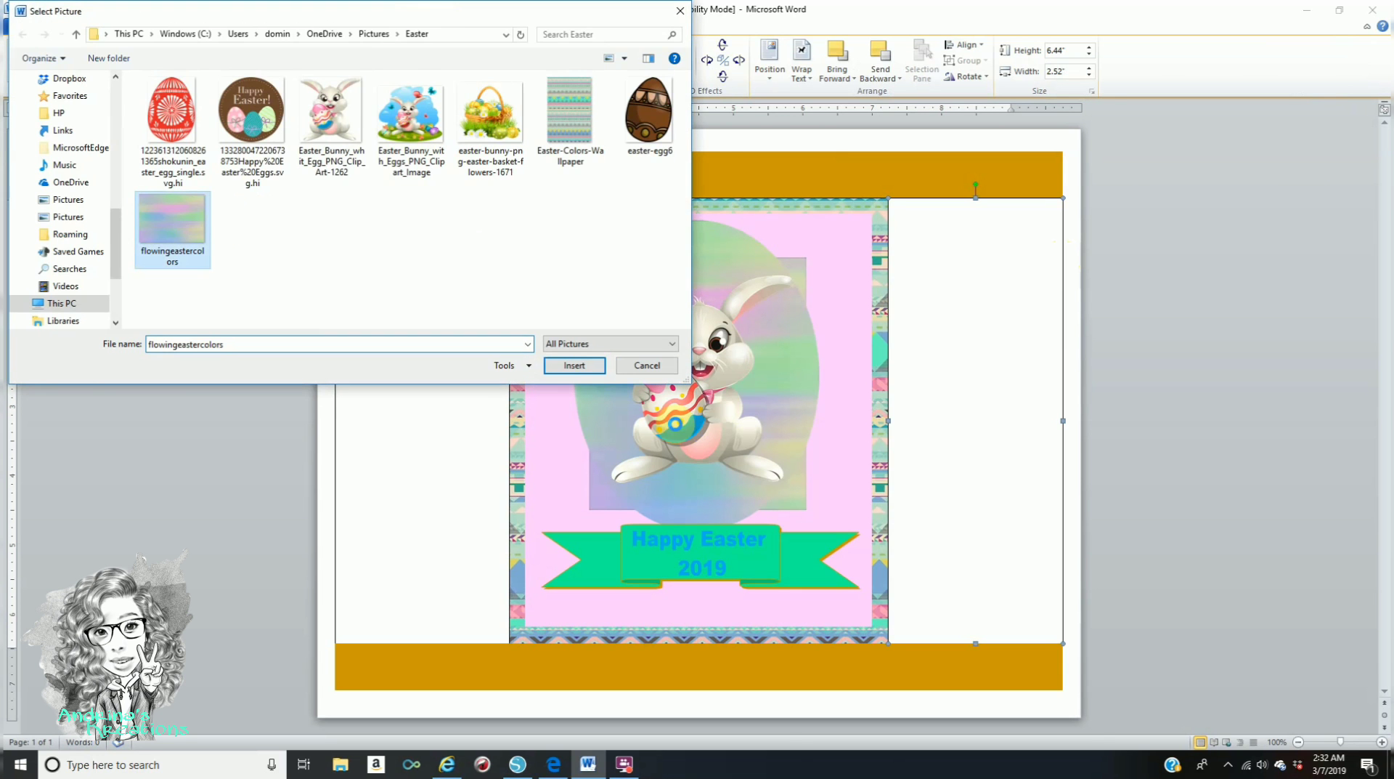
{"action": "left_click", "coordinate": [571, 365]}
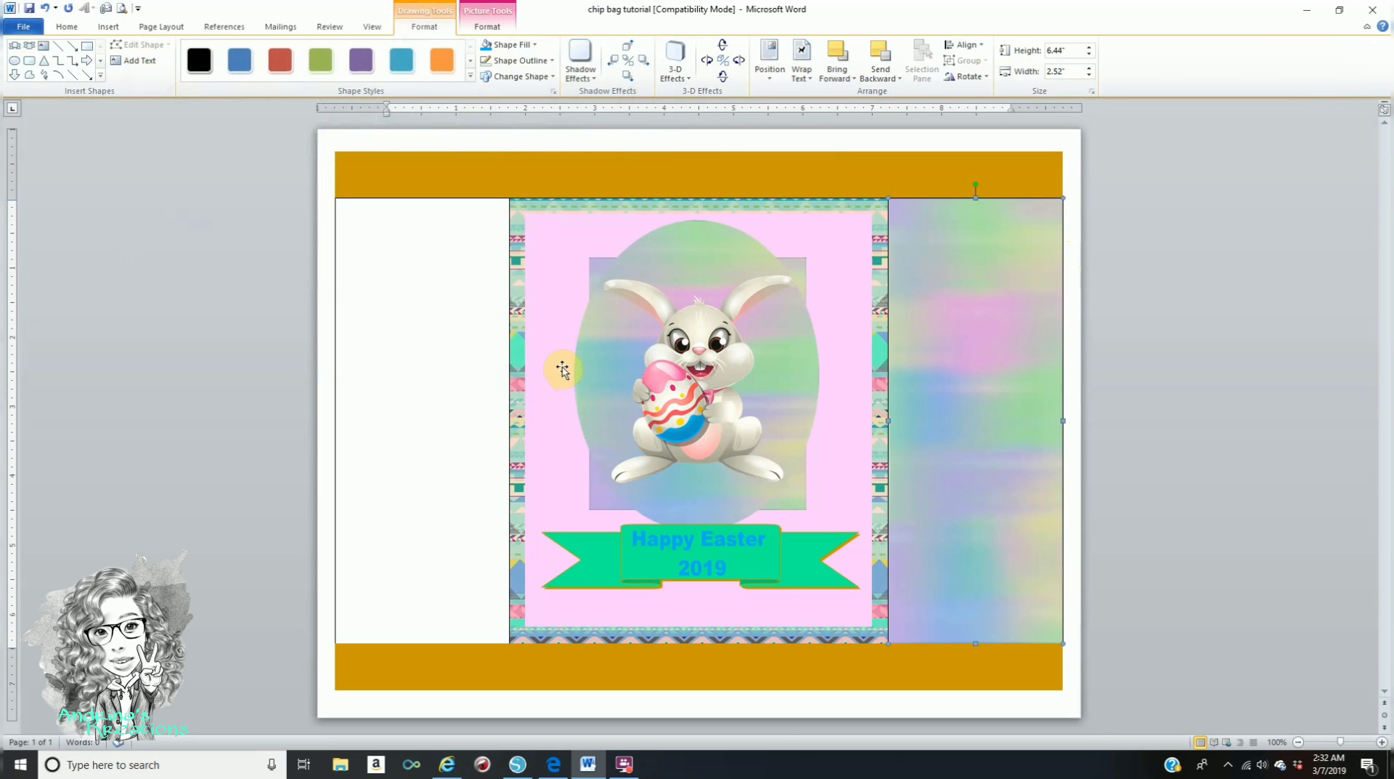
- Fill the blank panel on the left of the chip bag front with the flowingeastercolors picture
{"action": "left_click", "coordinate": [335, 241]}
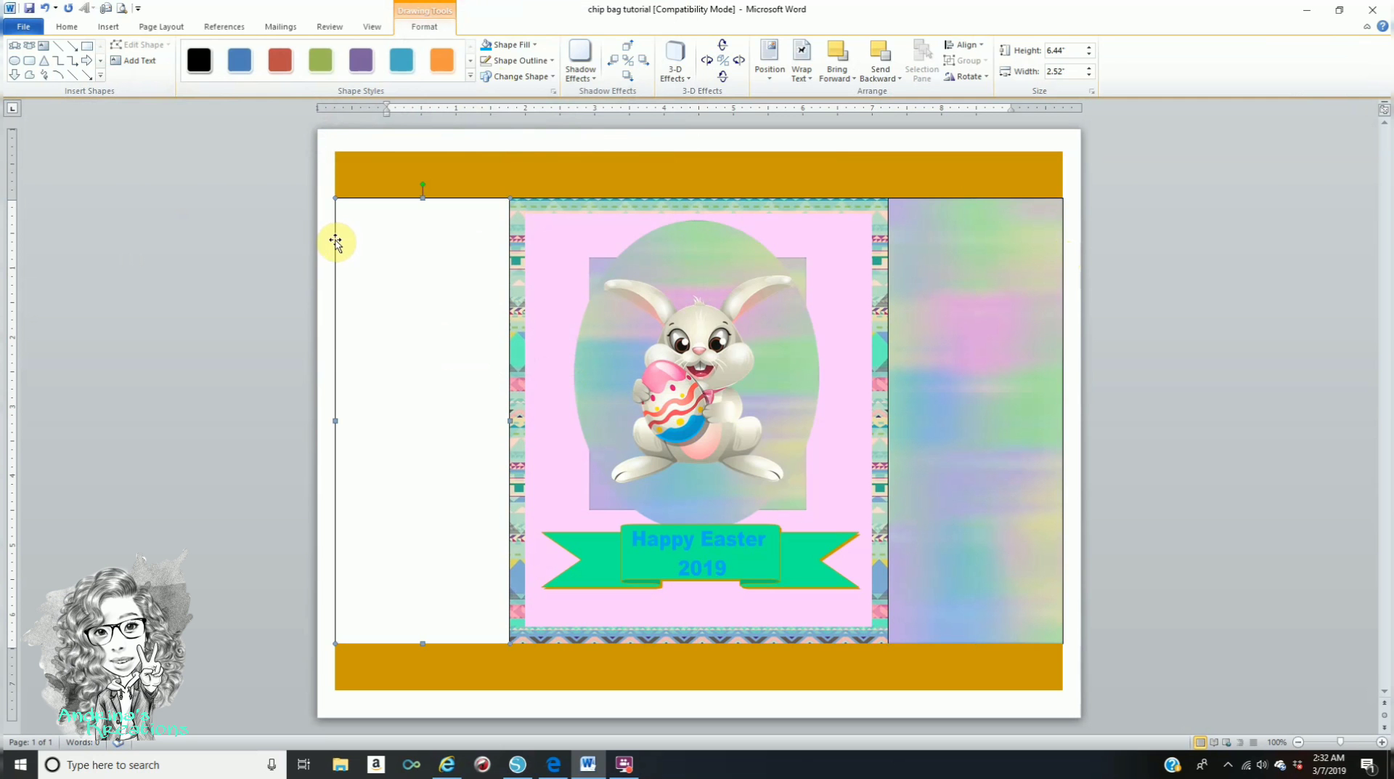
{"action": "left_click", "coordinate": [512, 48]}
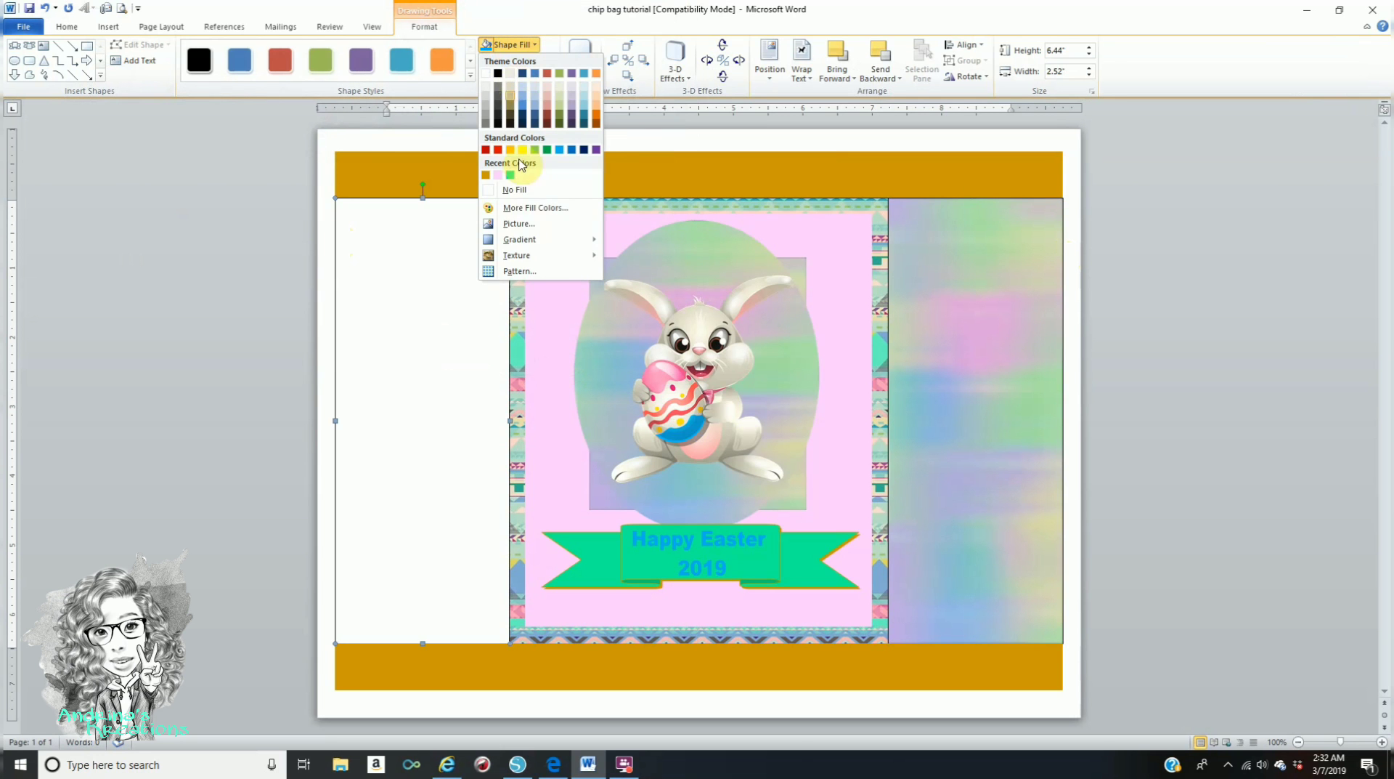
{"action": "left_click", "coordinate": [509, 224]}
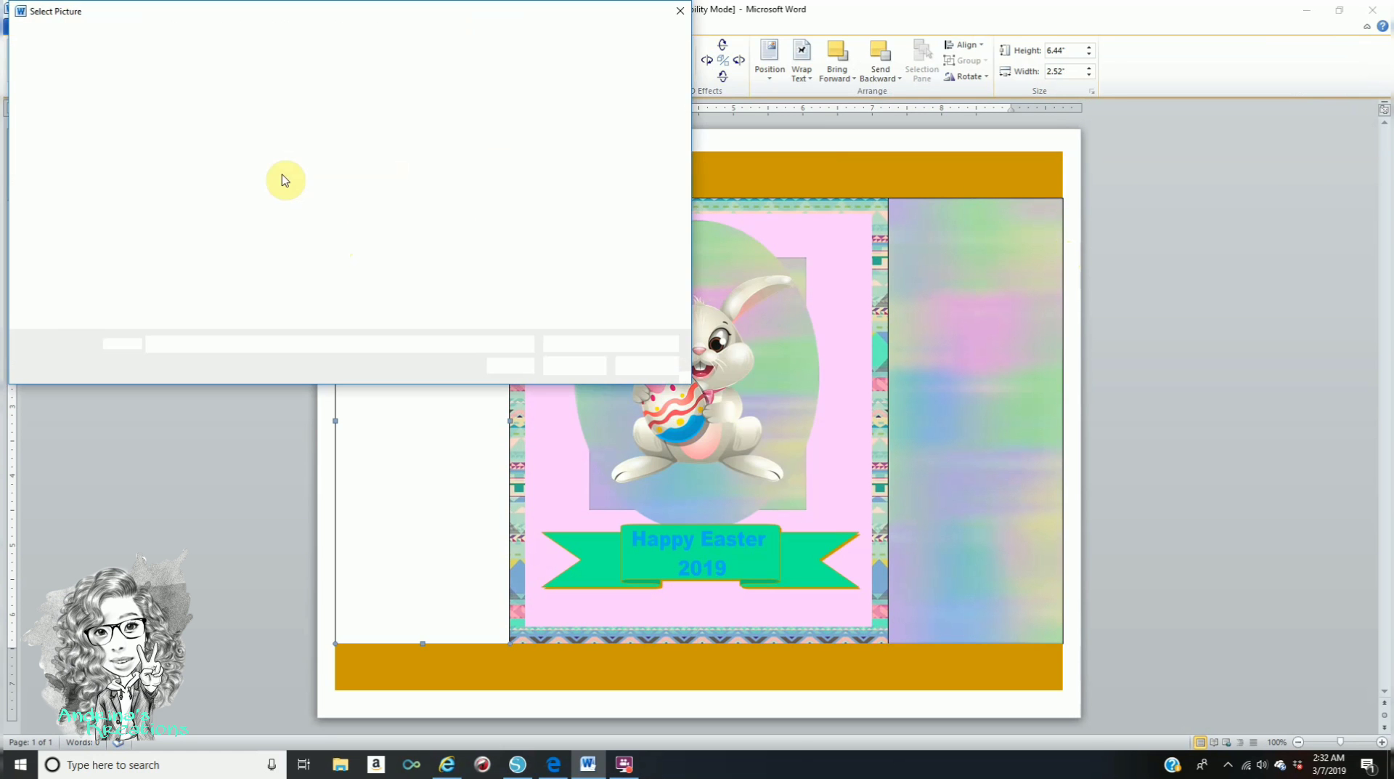
{"action": "left_click", "coordinate": [172, 225]}
{"action": "left_click", "coordinate": [574, 366]}
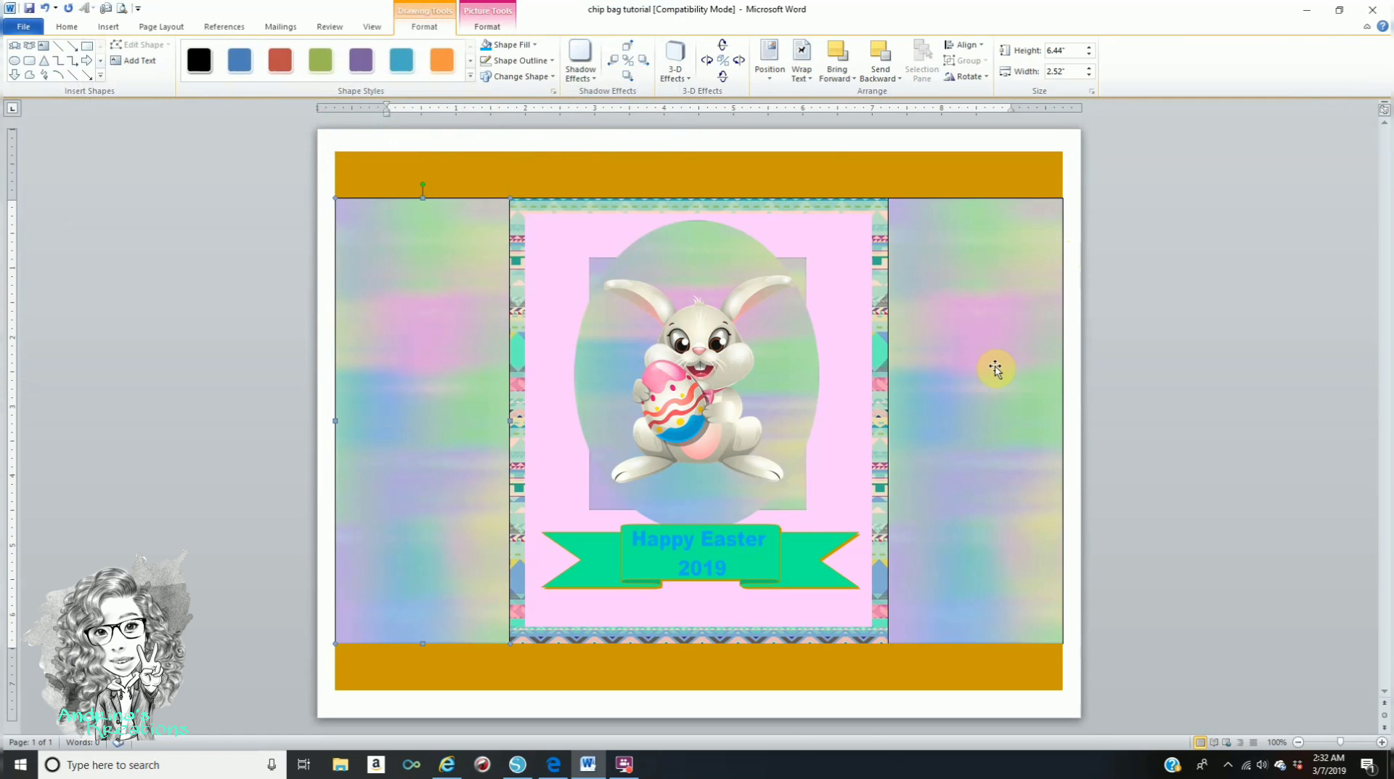
{"action": "left_click", "coordinate": [1203, 378]}
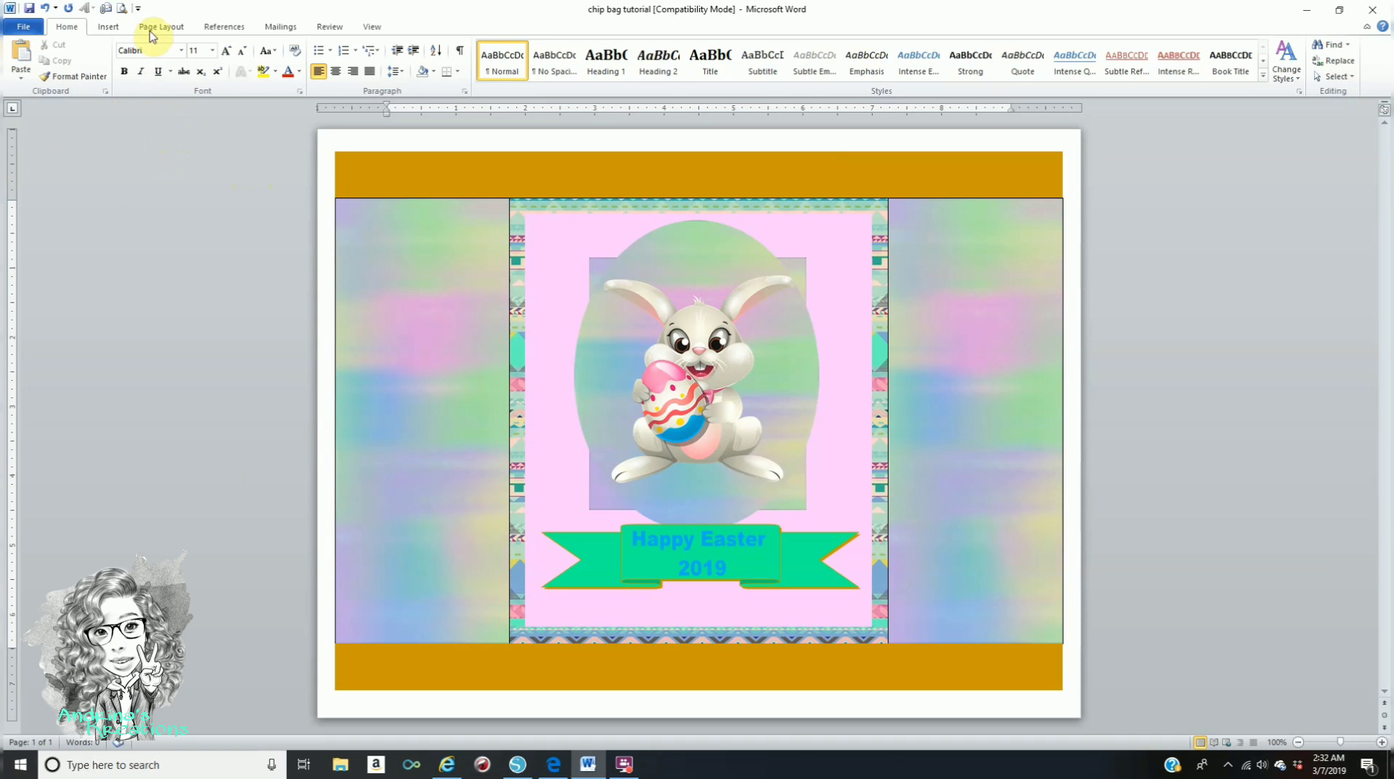
- Search the Pictures folder for "nutr", insert the "jesus nutritional facts" picture, and set its text wrapping to In Front of Text
{"action": "left_click", "coordinate": [104, 33]}
{"action": "left_click", "coordinate": [149, 58]}
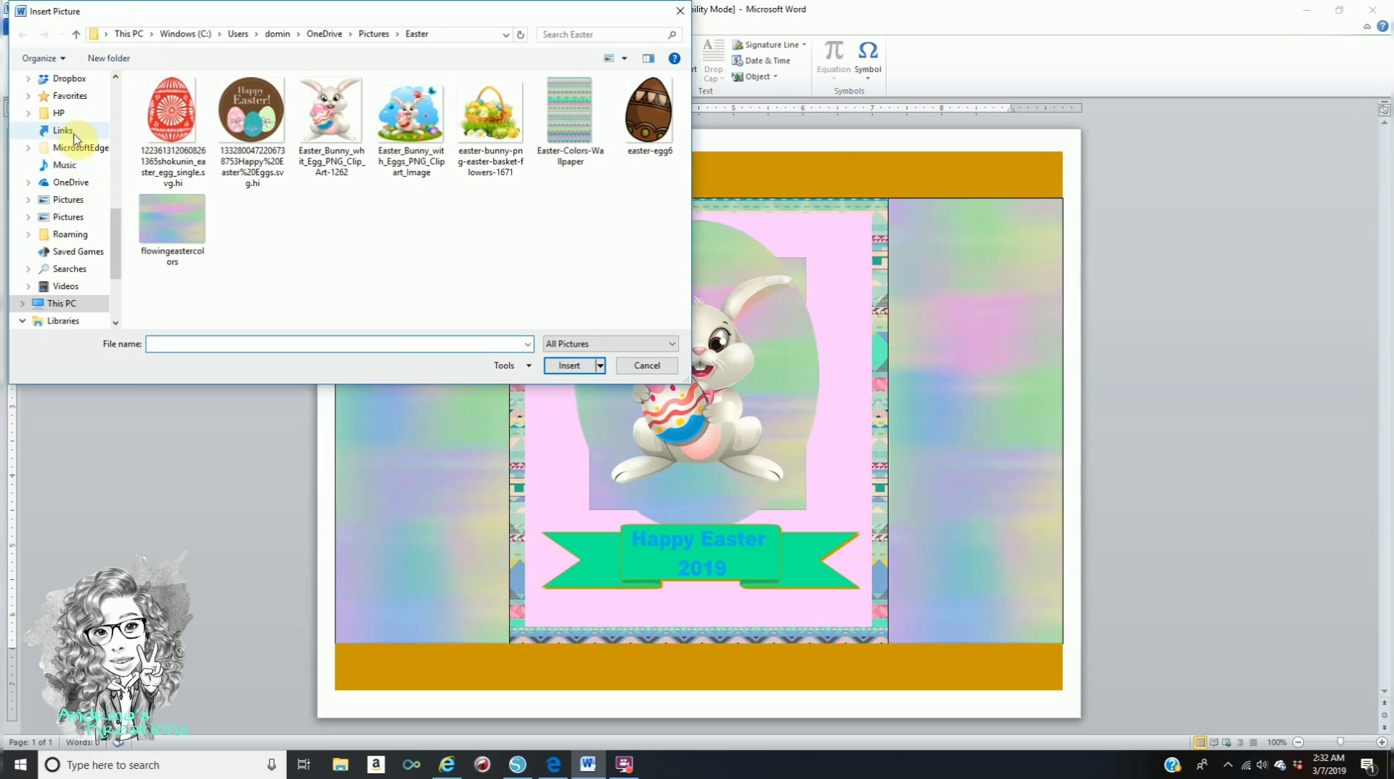
{"action": "left_click", "coordinate": [80, 220]}
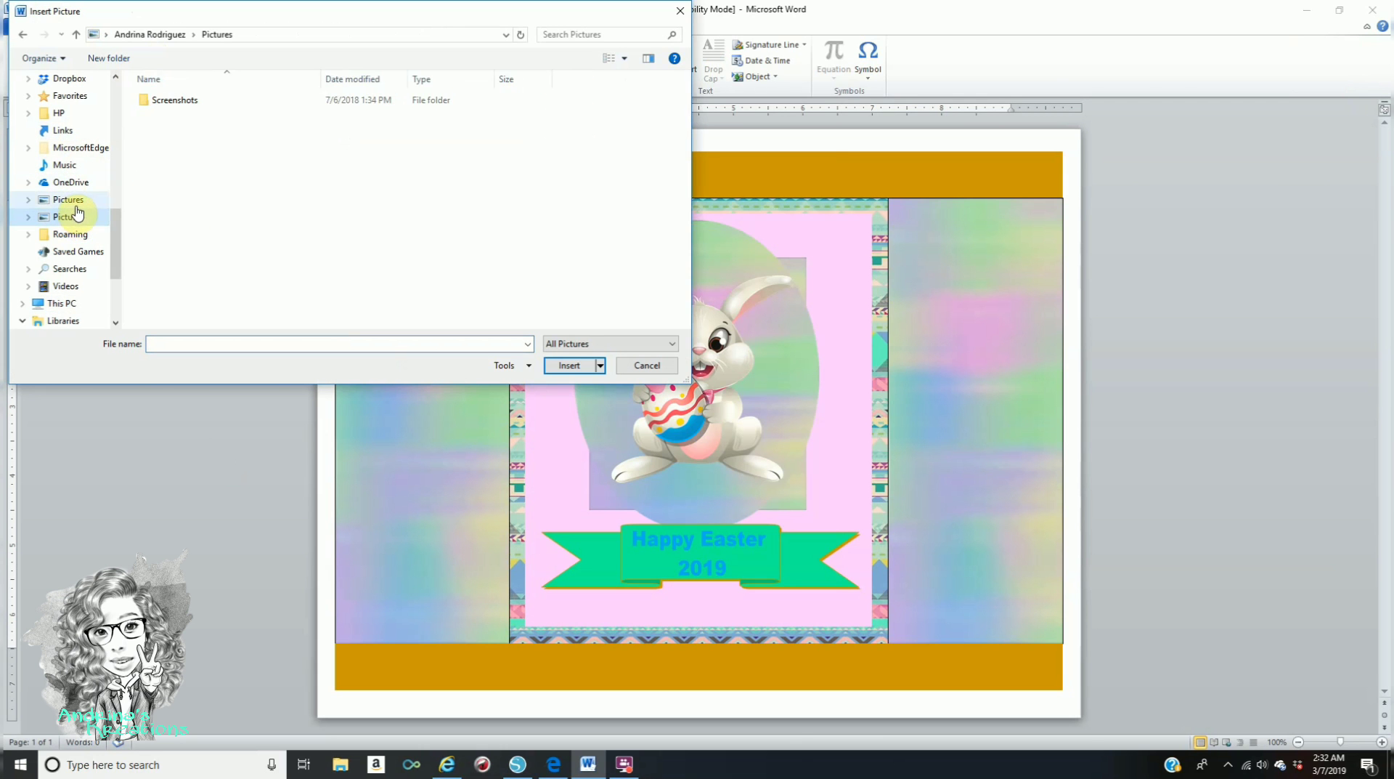
{"action": "left_click", "coordinate": [75, 199]}
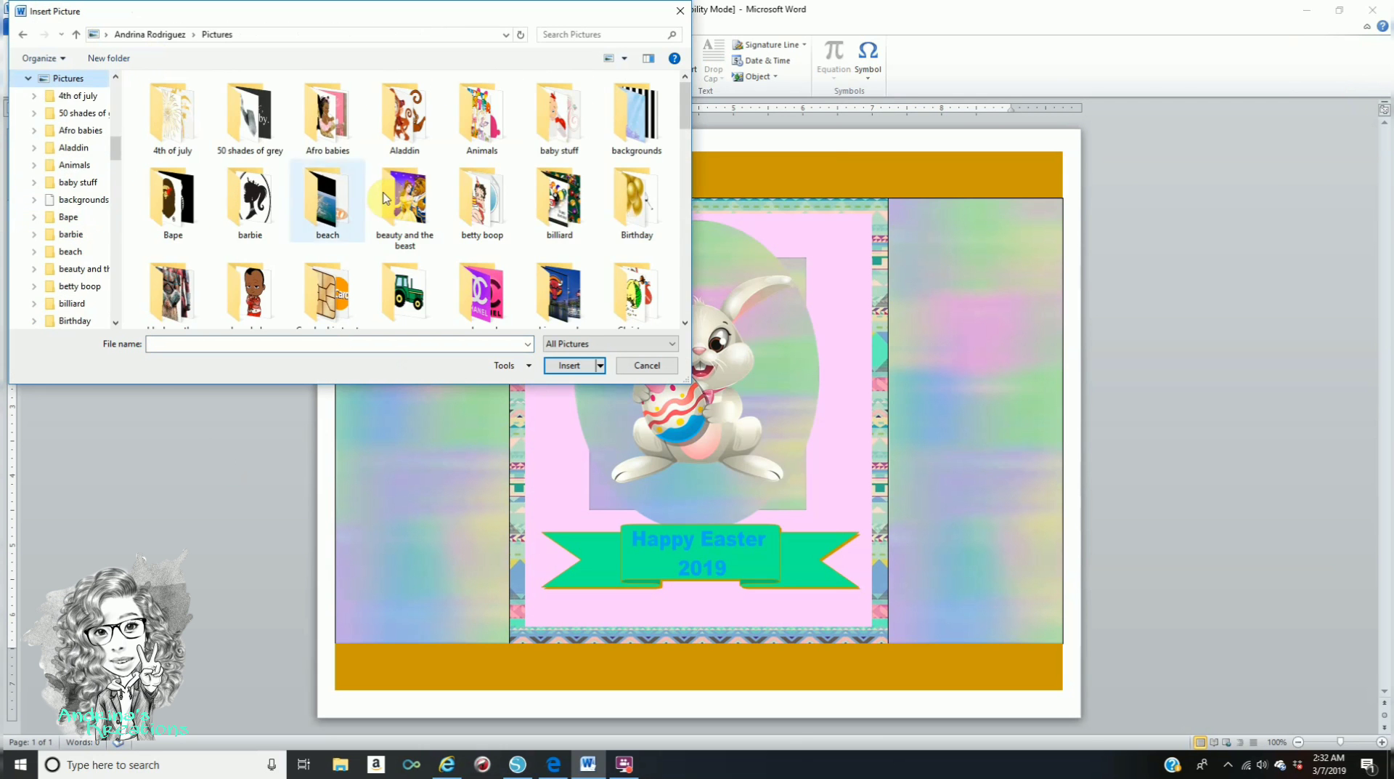
{"action": "left_click", "coordinate": [606, 33]}
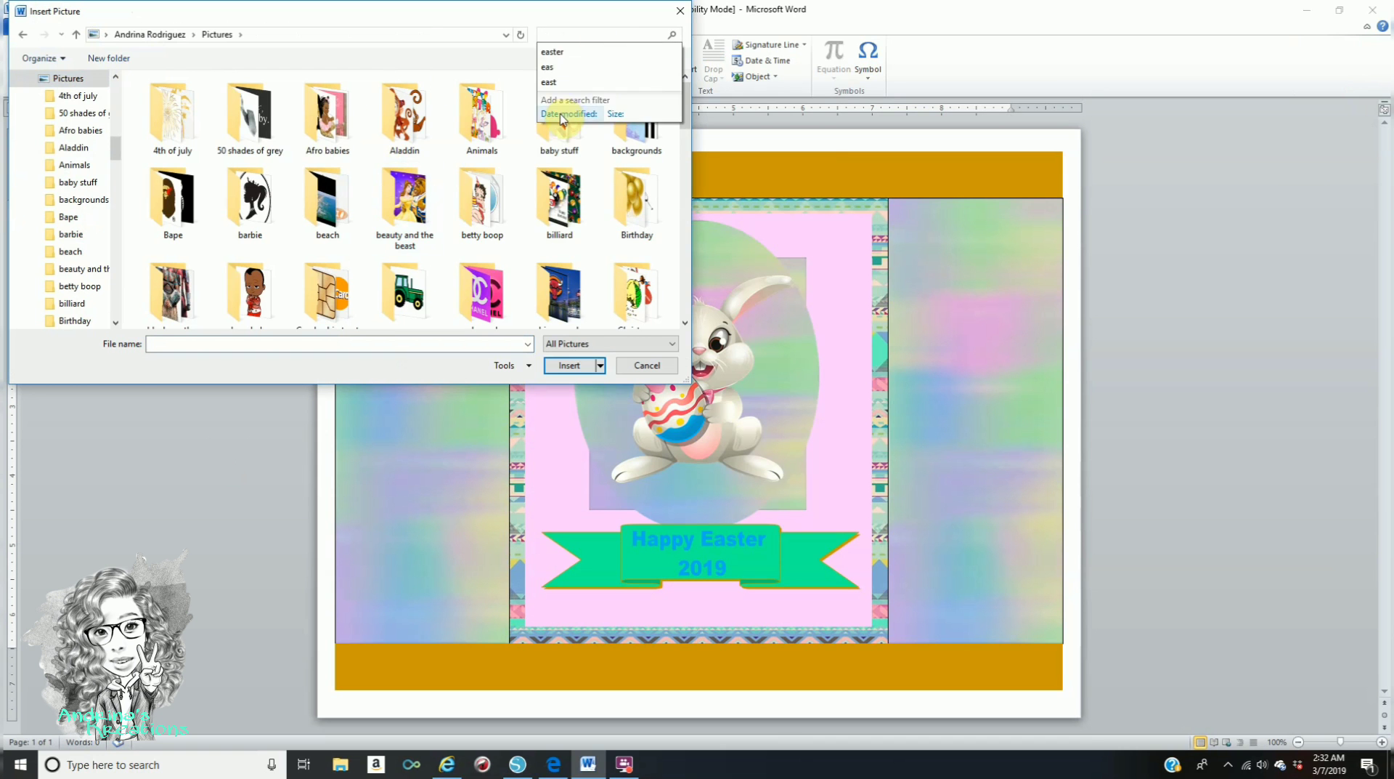
{"action": "type", "text": "nutr"}
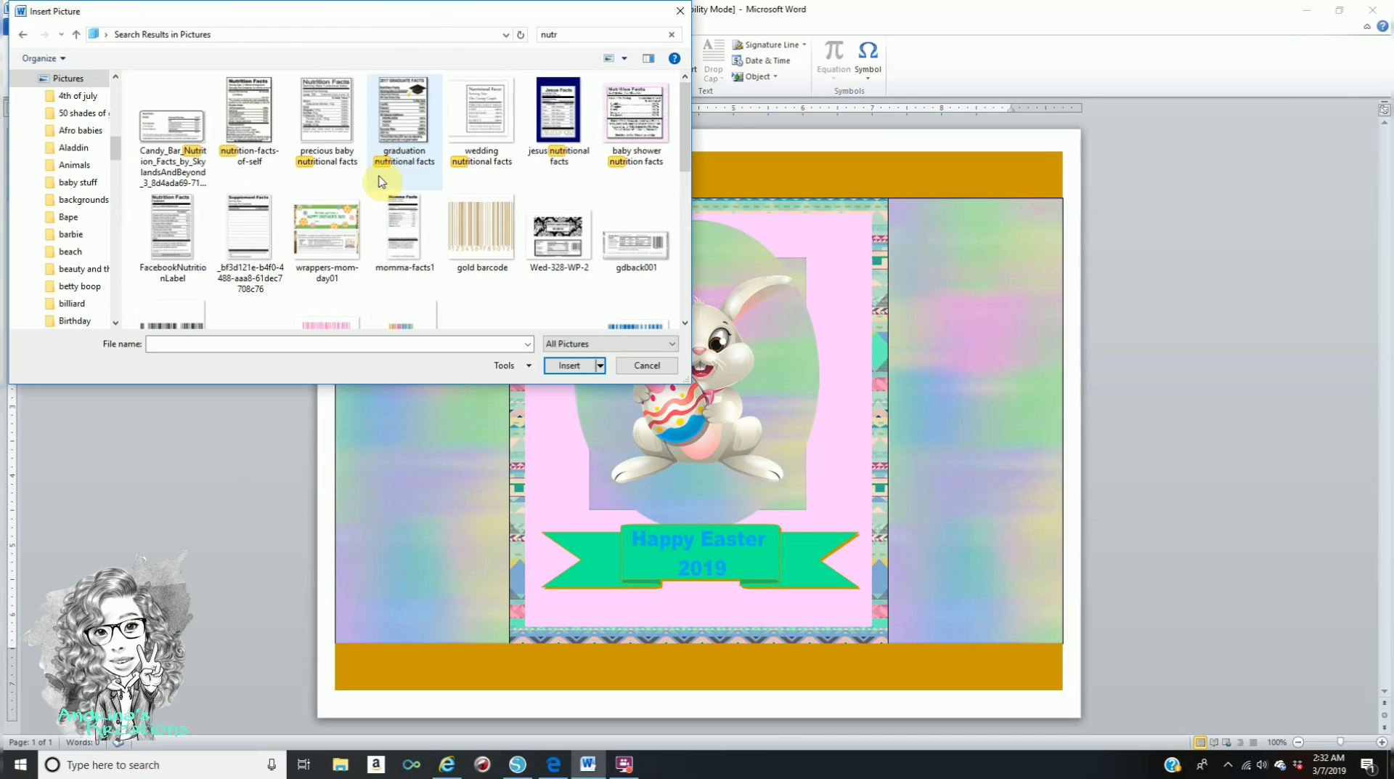
{"action": "left_click", "coordinate": [557, 113]}
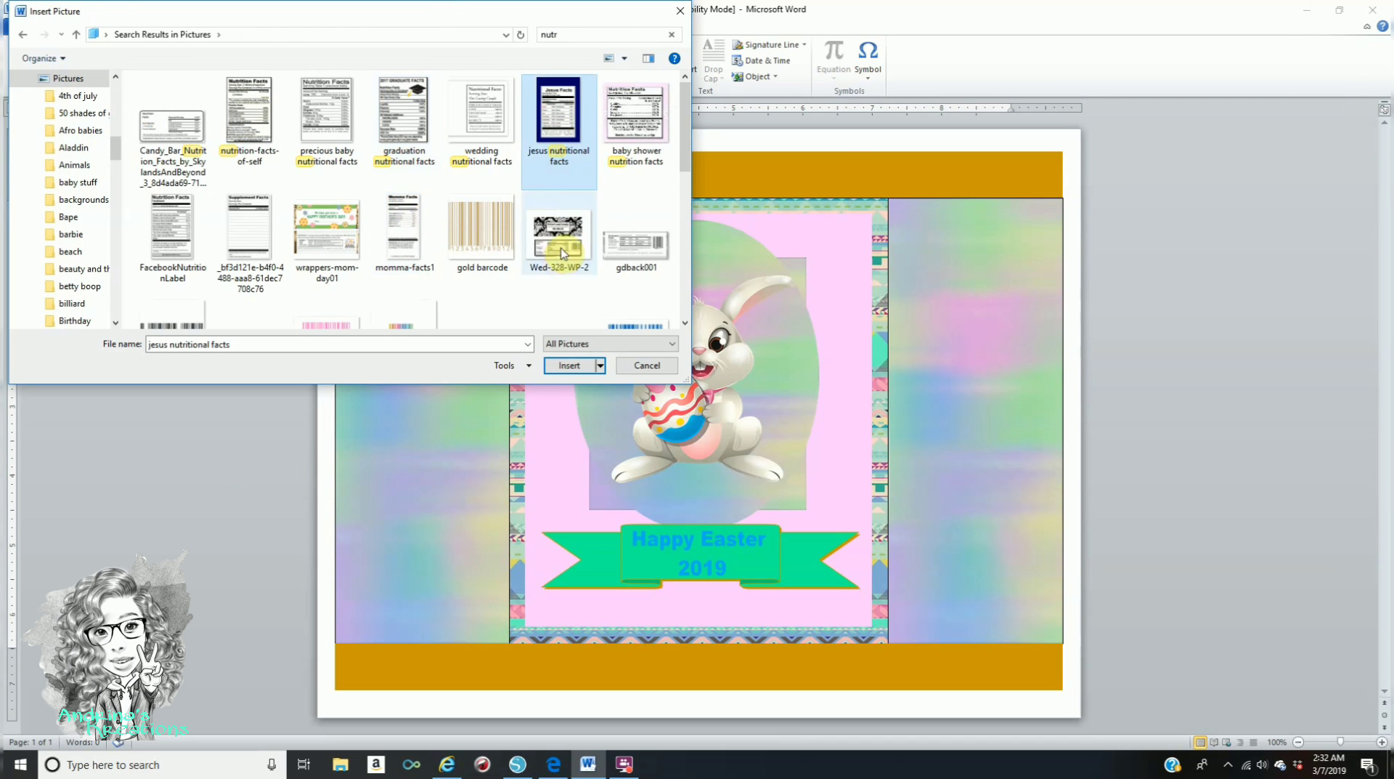
{"action": "left_click", "coordinate": [569, 365]}
{"action": "left_click", "coordinate": [401, 72]}
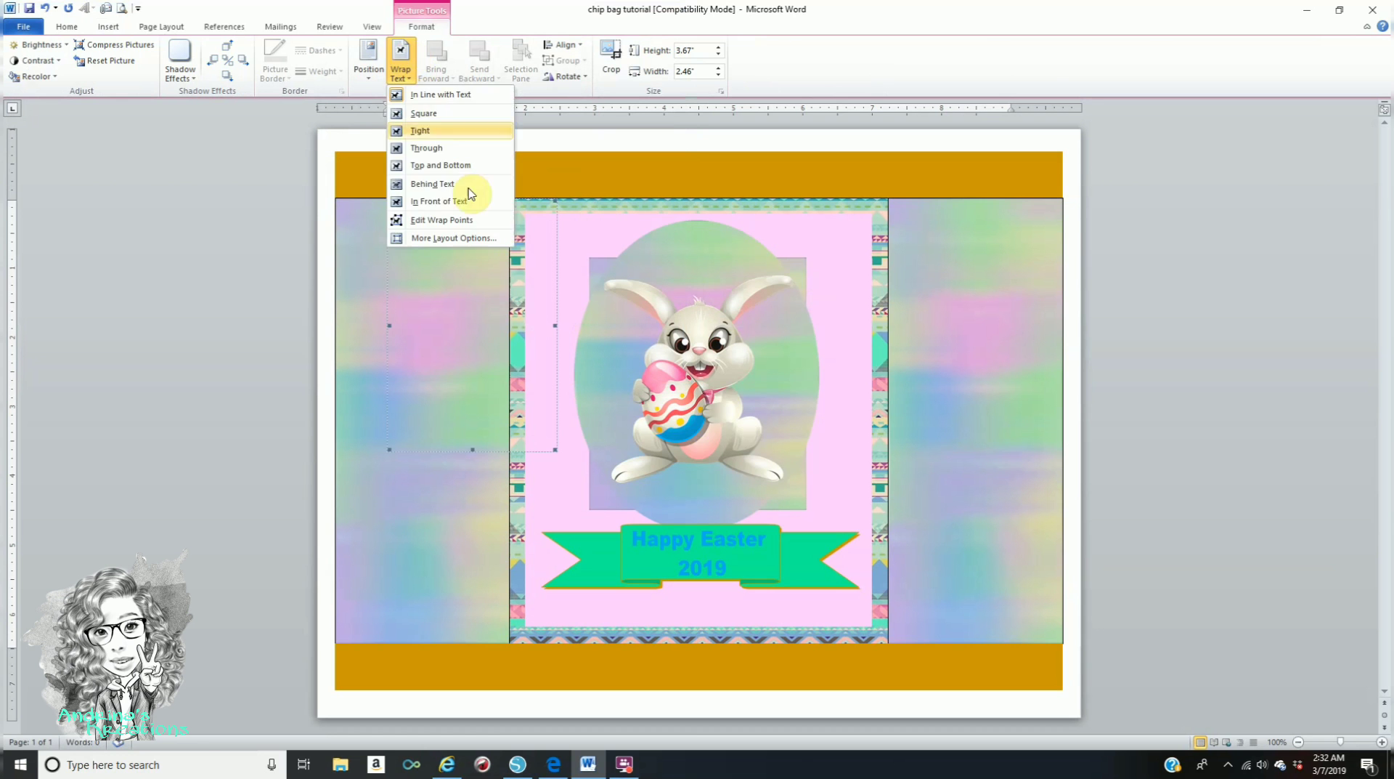
{"action": "left_click", "coordinate": [467, 193]}
- Crop the dark blue border off all four sides of the Jesus Facts picture
{"action": "left_click", "coordinate": [611, 71]}
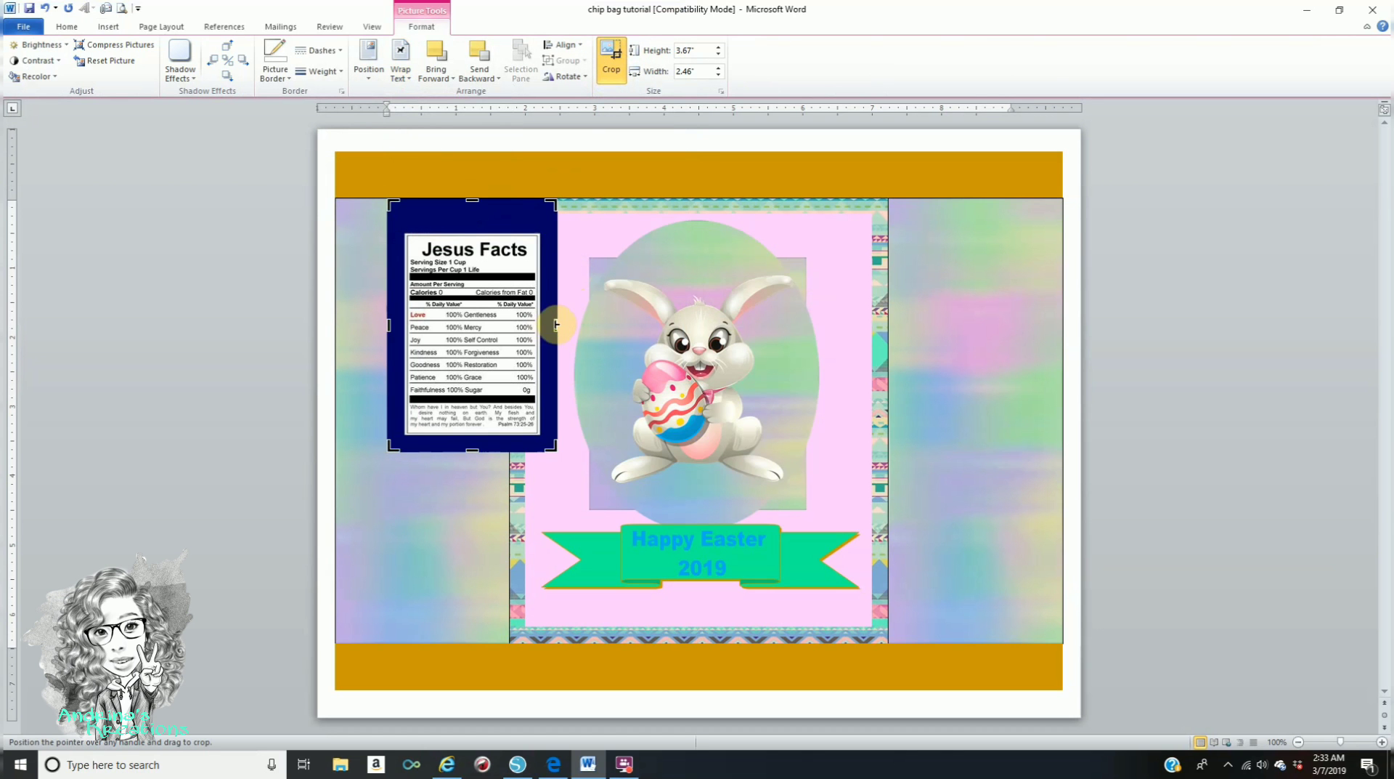
{"action": "left_click_drag", "start_coordinate": [543, 322], "coordinate": [527, 322]}
{"action": "left_click_drag", "start_coordinate": [472, 199], "coordinate": [472, 235]}
{"action": "left_click_drag", "start_coordinate": [392, 342], "coordinate": [407, 342]}
{"action": "left_click_drag", "start_coordinate": [473, 450], "coordinate": [472, 435]}
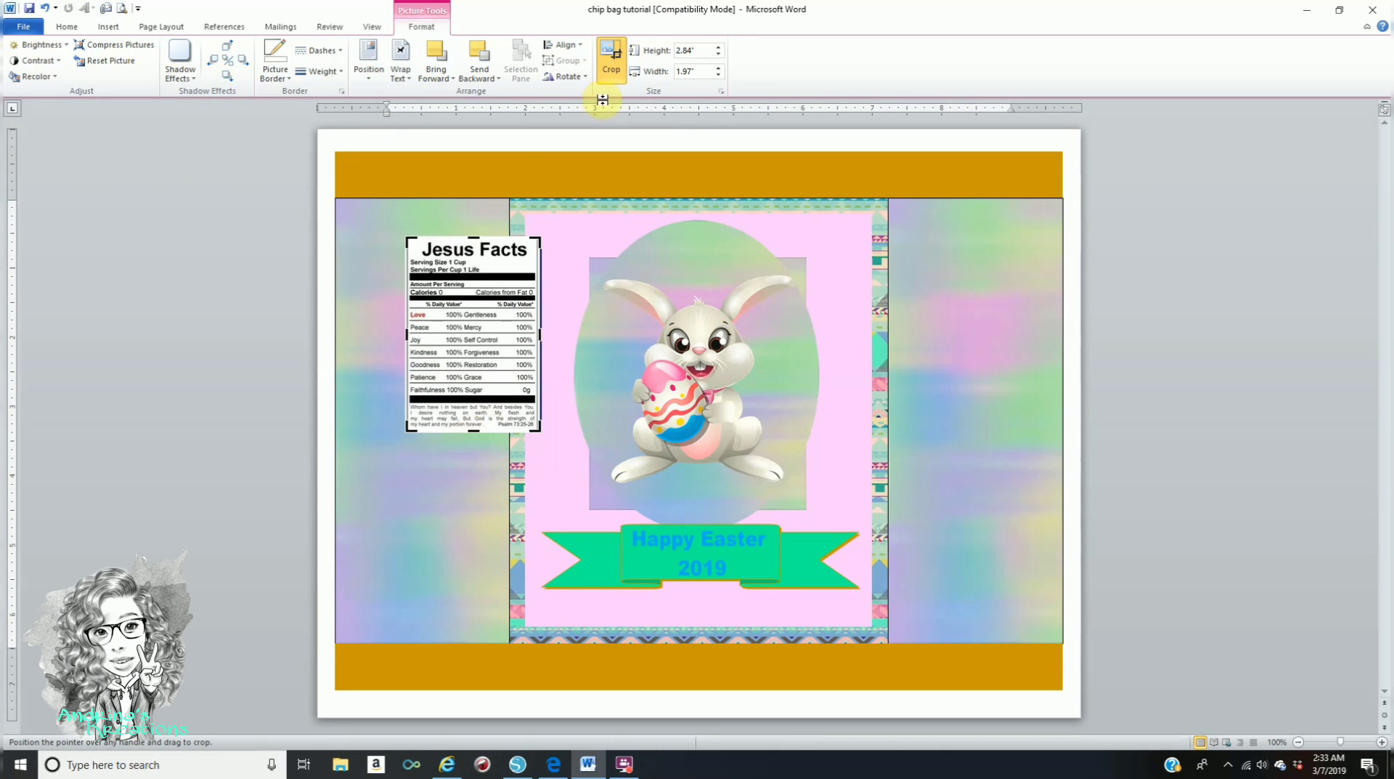
{"action": "left_click", "coordinate": [611, 64]}
- Move the Jesus Facts picture to the upper part of the right panel and enlarge it to about 3.34" high by 2.25" wide
{"action": "left_click_drag", "start_coordinate": [964, 285], "coordinate": [964, 285]}
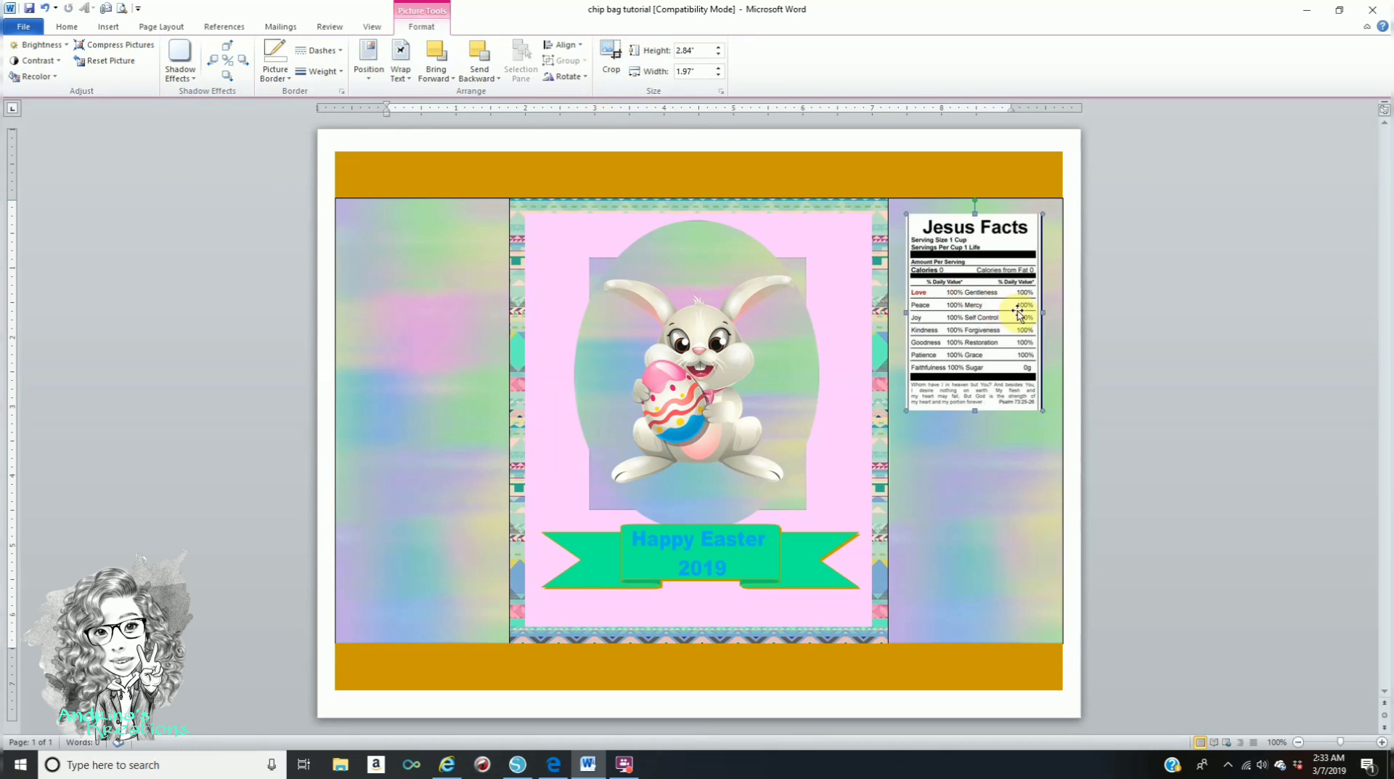
{"action": "left_click_drag", "start_coordinate": [1044, 312], "coordinate": [1054, 312]}
{"action": "left_click_drag", "start_coordinate": [906, 312], "coordinate": [894, 312]}
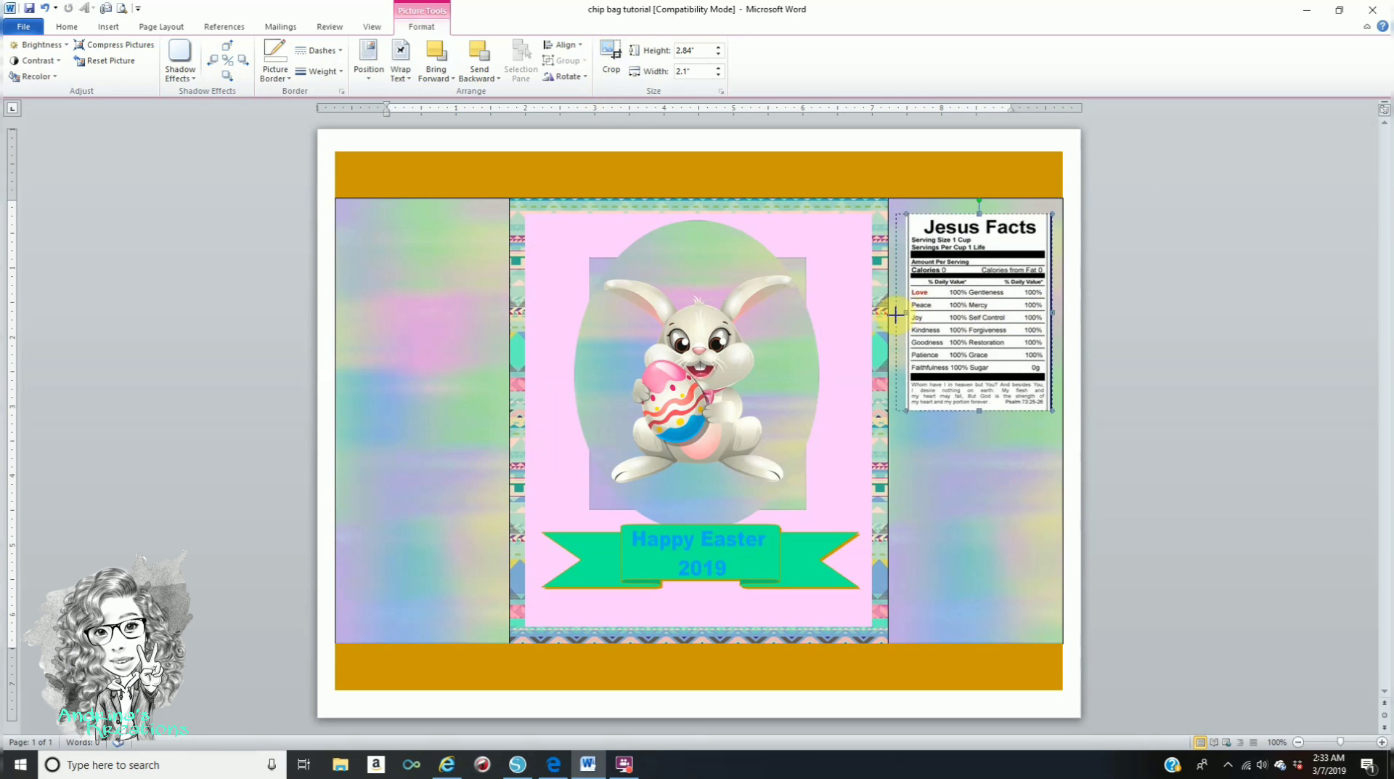
{"action": "left_click_drag", "start_coordinate": [976, 215], "coordinate": [974, 205]}
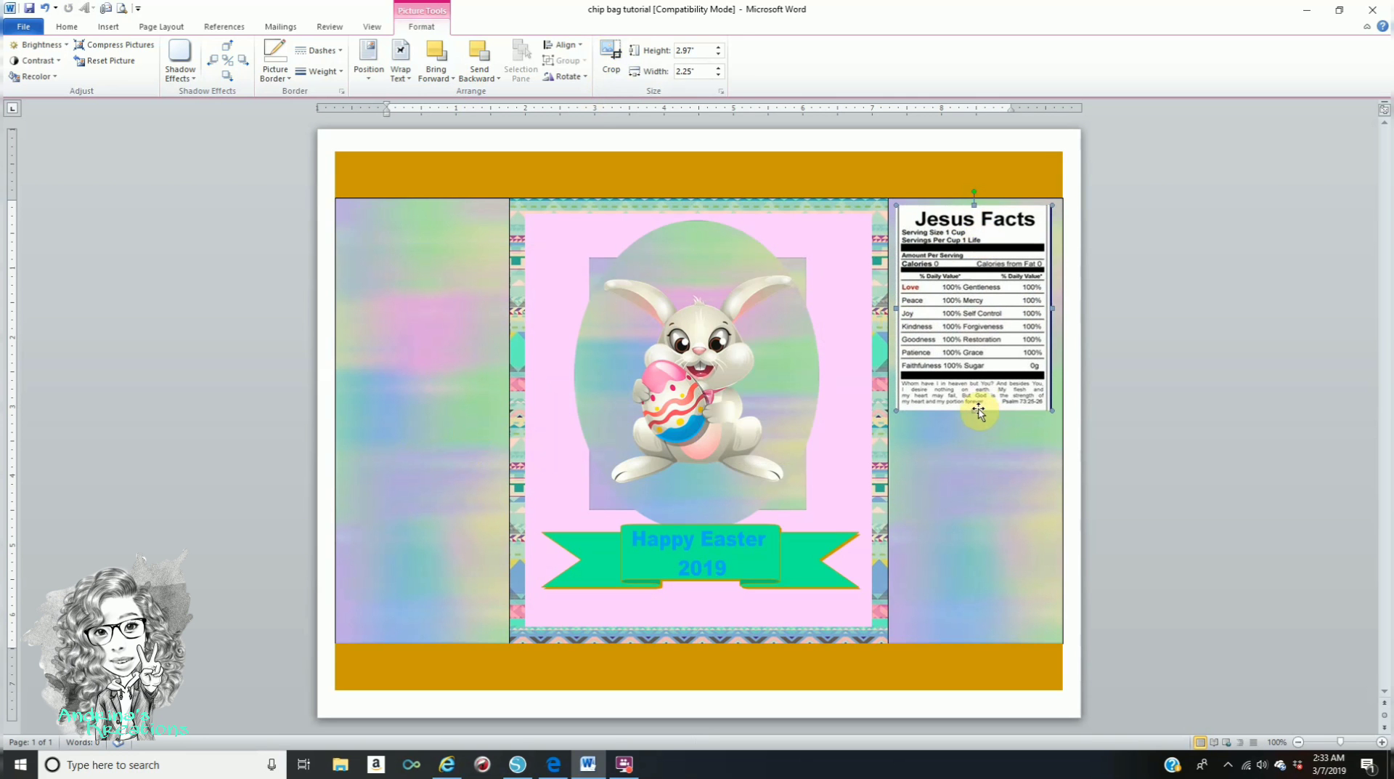
{"action": "left_click_drag", "start_coordinate": [974, 411], "coordinate": [975, 436]}
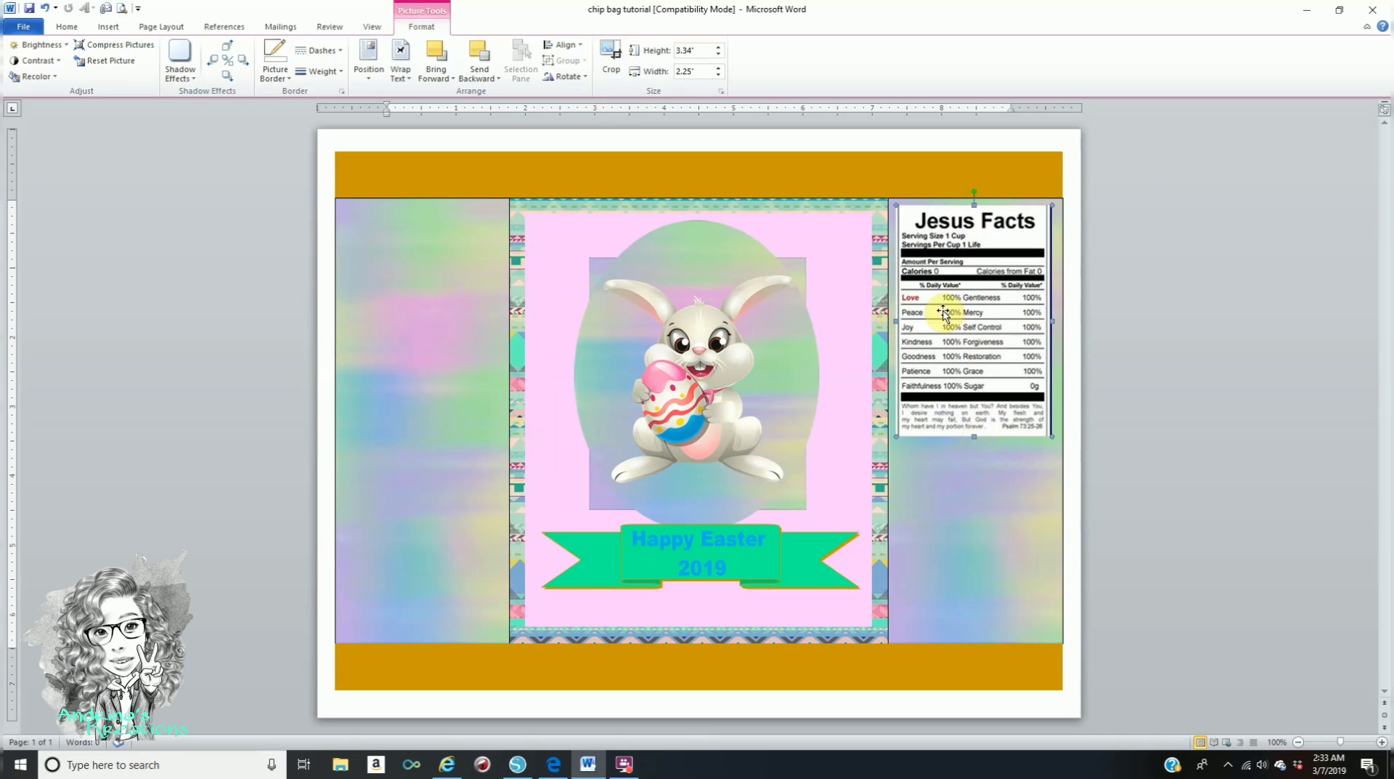
- Crop the leftover dark edge from the Jesus Facts picture's right side and resize it to about 3.48" high by 2.3" wide
{"action": "left_click", "coordinate": [611, 57]}
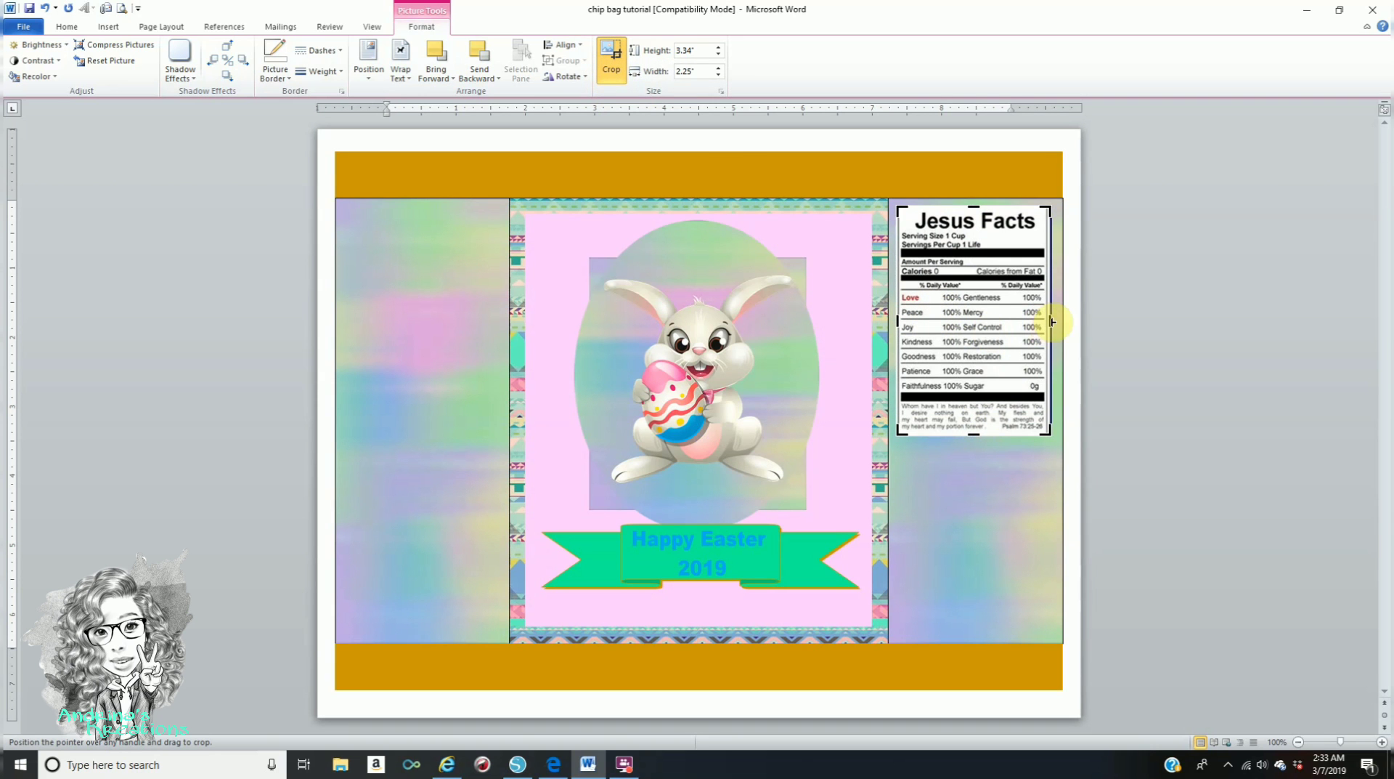
{"action": "left_click_drag", "start_coordinate": [1050, 320], "coordinate": [1058, 320]}
{"action": "left_click", "coordinate": [611, 56]}
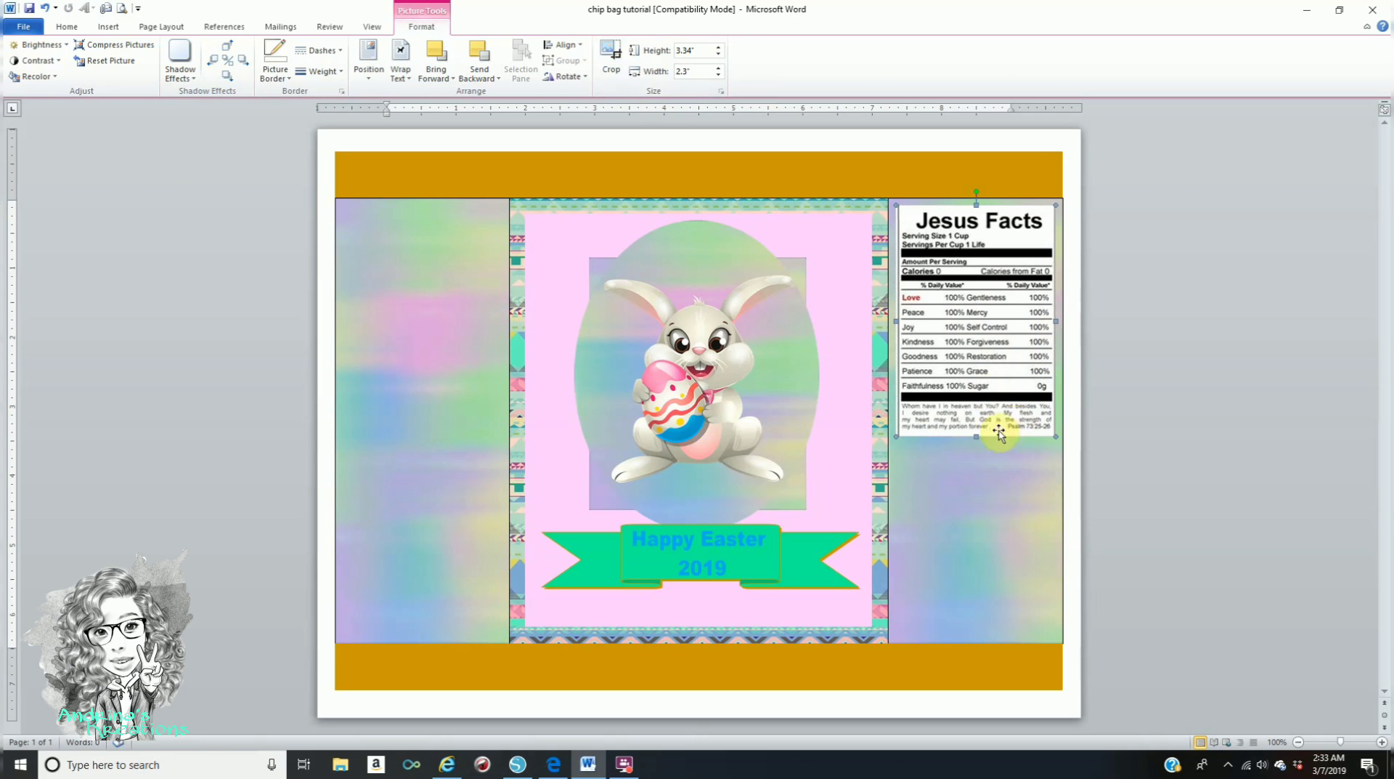
{"action": "left_click_drag", "start_coordinate": [977, 437], "coordinate": [975, 445]}
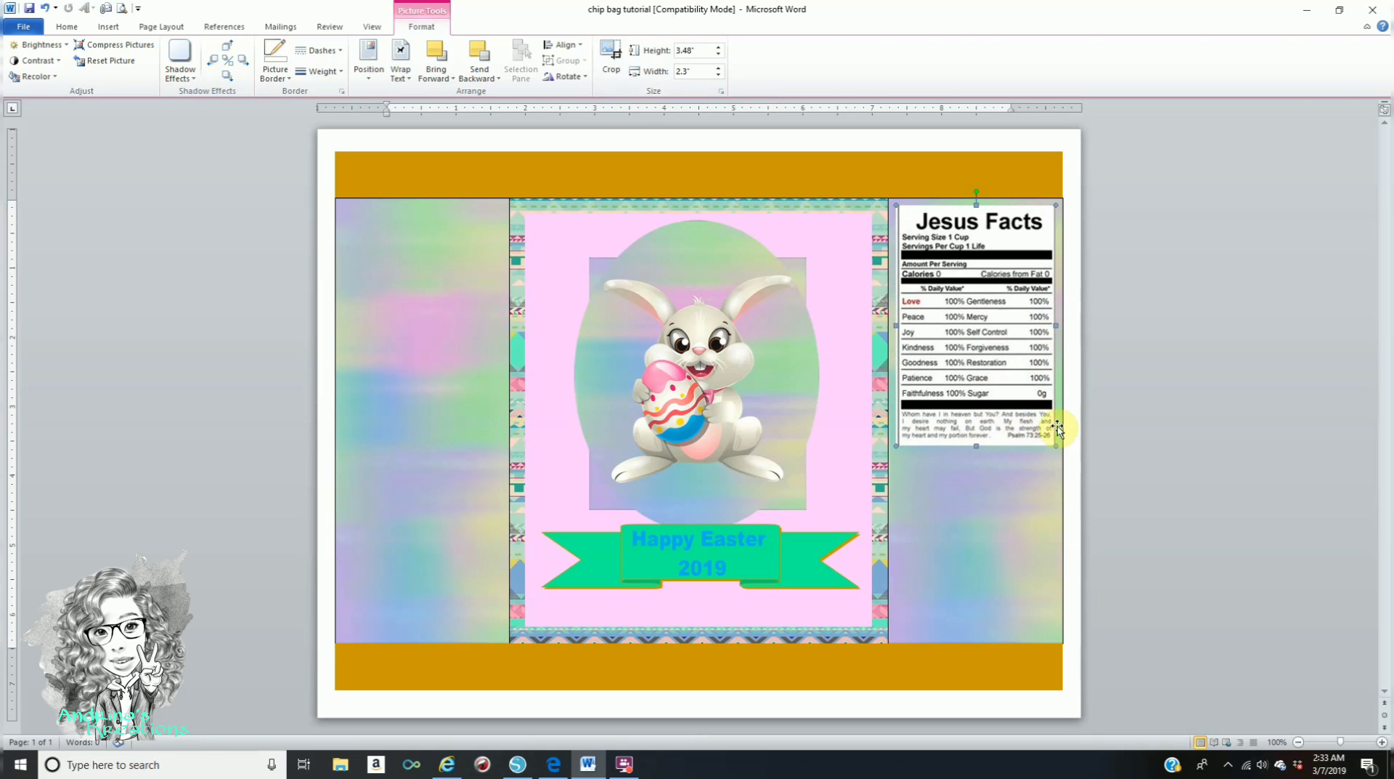
{"action": "left_click", "coordinate": [1135, 408]}
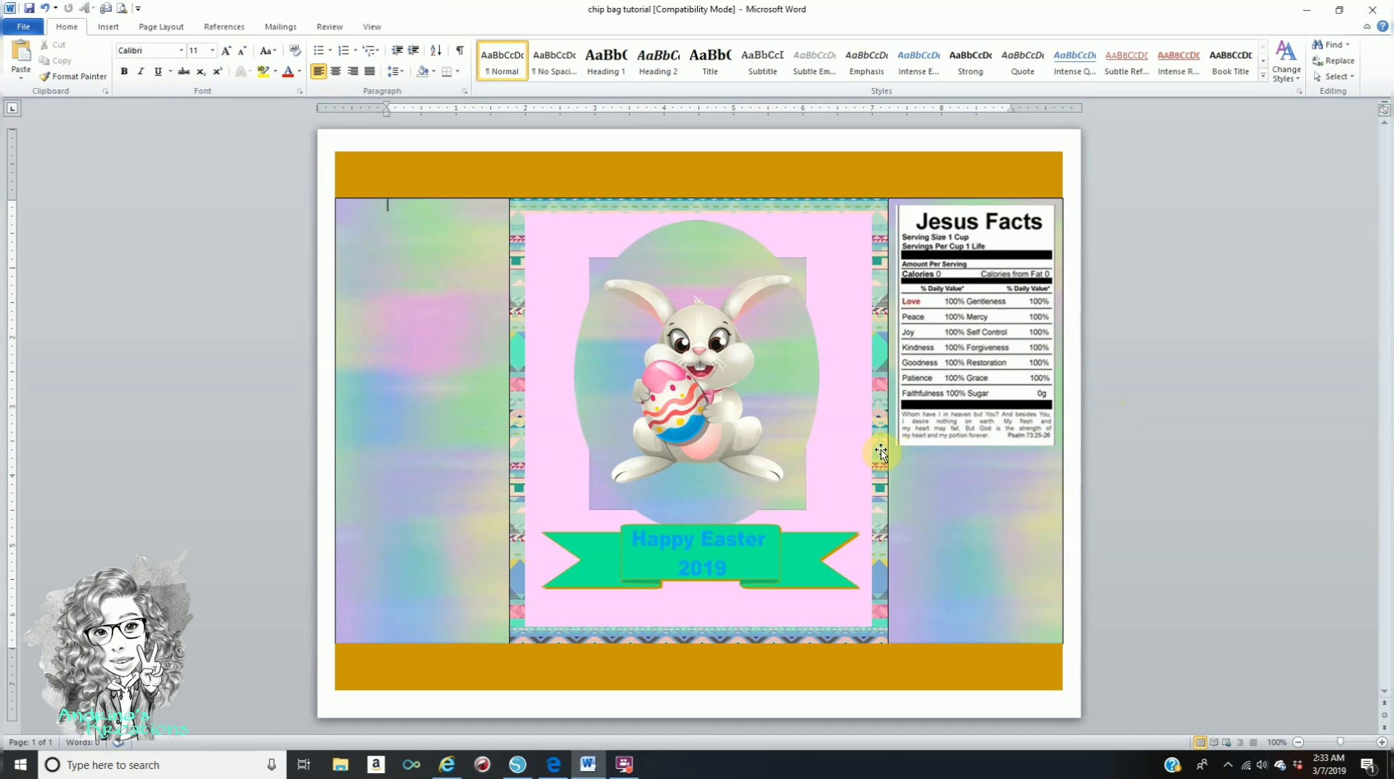
- Insert the Easter_Bunny_with_Eggs_PNG_Clipart_Image picture from the Easter folder and set its text wrapping to In Front of Text
{"action": "left_click", "coordinate": [109, 27]}
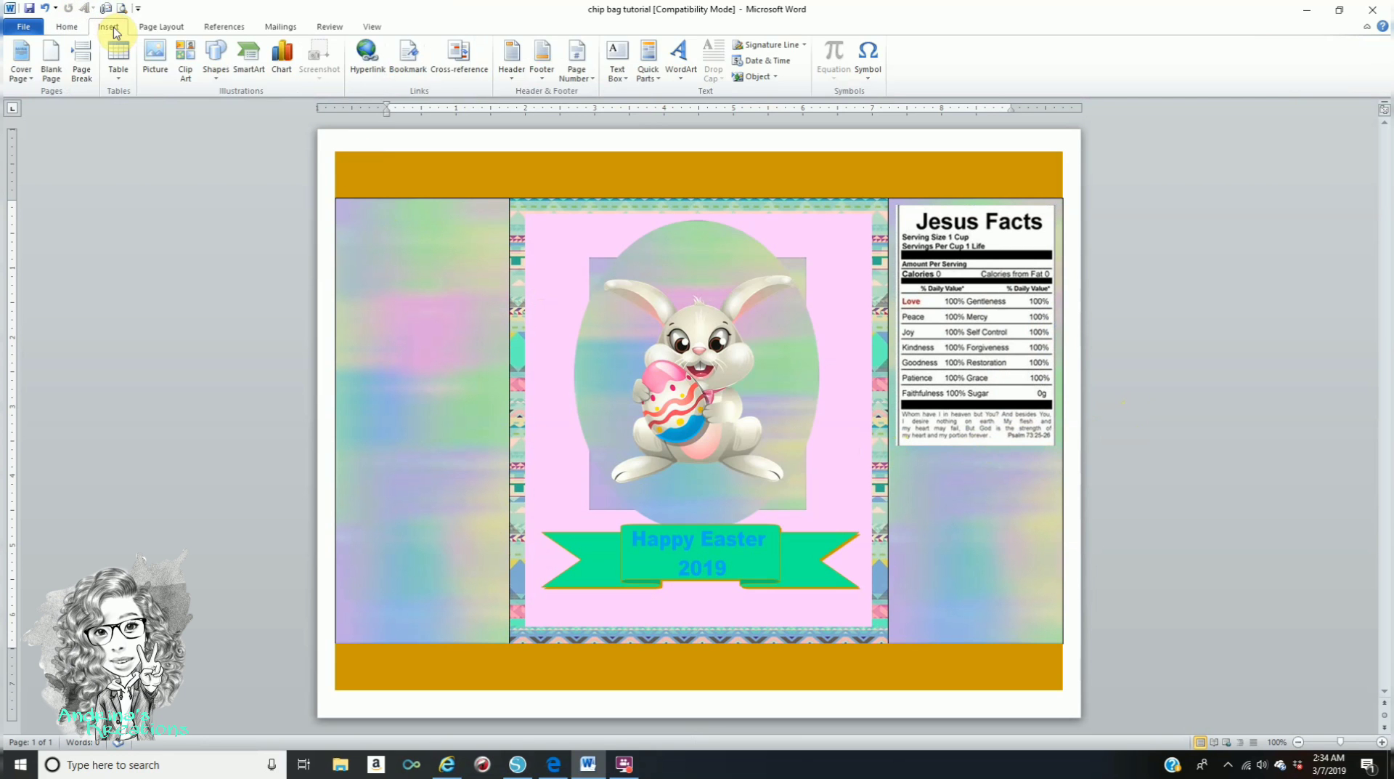
{"action": "left_click", "coordinate": [156, 59]}
{"action": "left_click", "coordinate": [411, 120]}
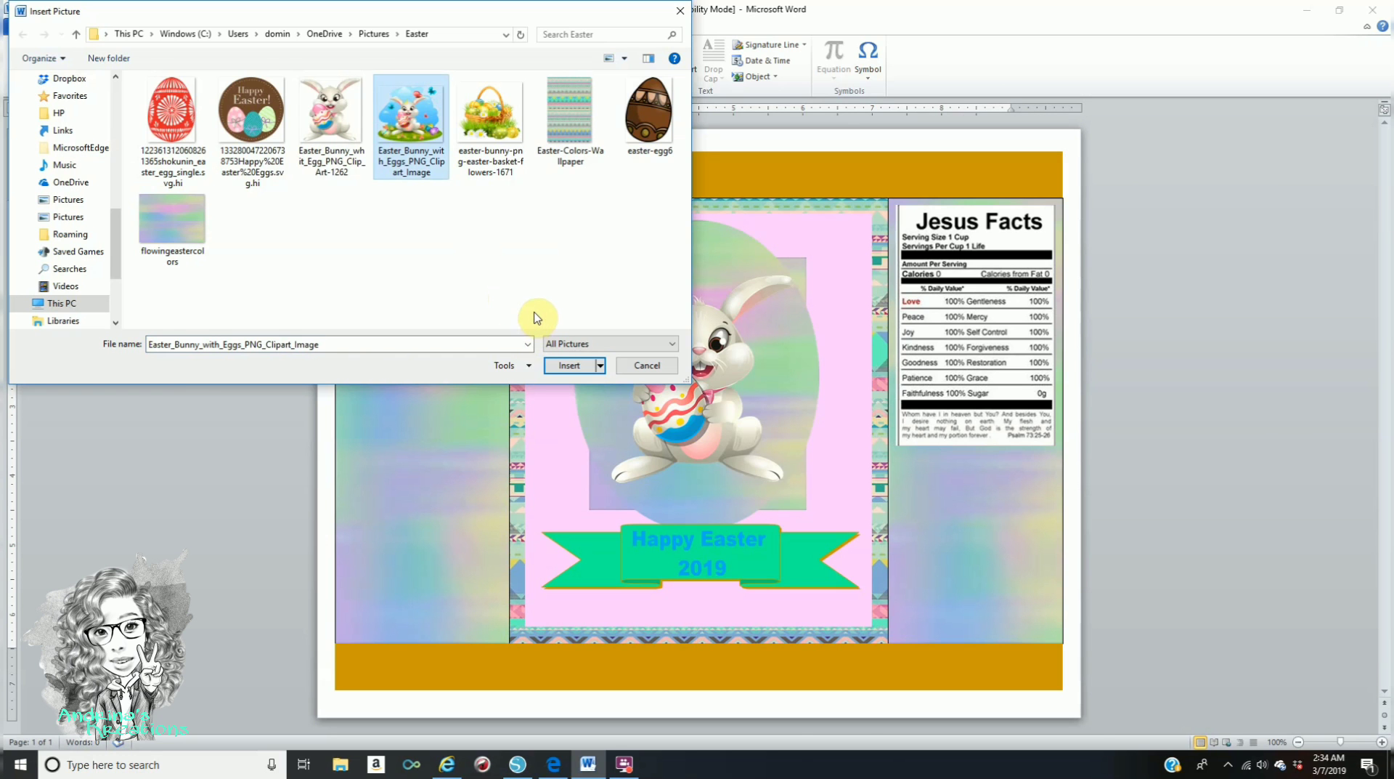
{"action": "left_click", "coordinate": [570, 366]}
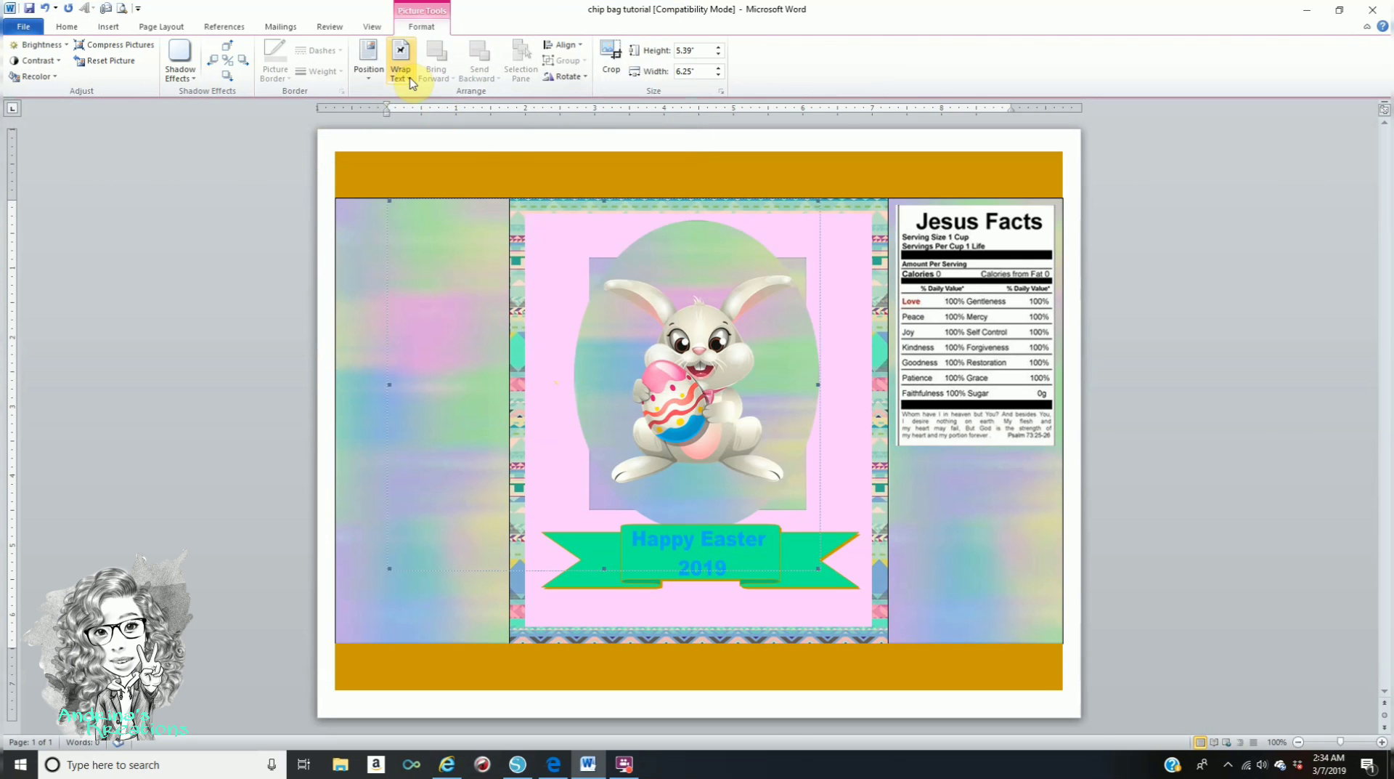
{"action": "left_click", "coordinate": [411, 77]}
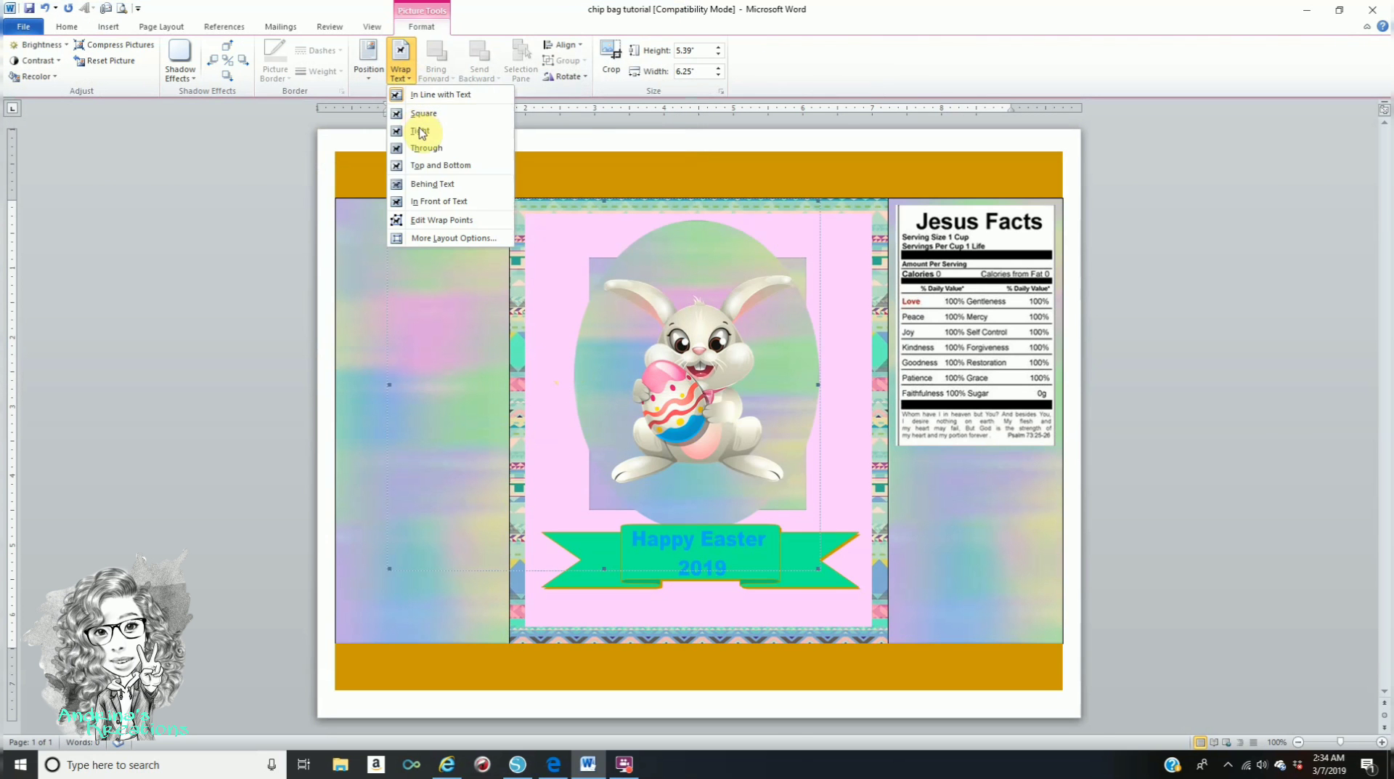
{"action": "left_click", "coordinate": [442, 205]}
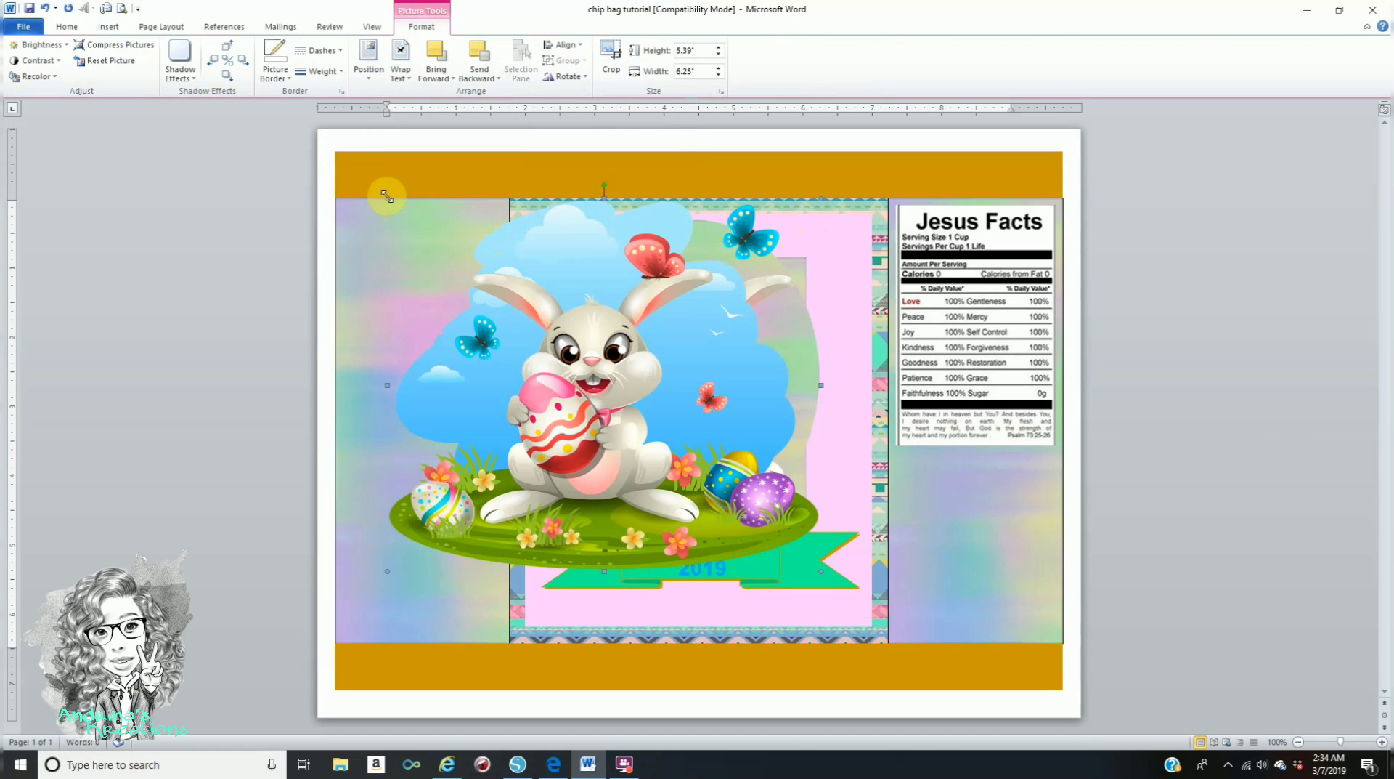
- Shrink the bunny with eggs picture to about 2.01" high by 2.34" wide and place it below the Jesus Facts picture
{"action": "left_click_drag", "start_coordinate": [388, 196], "coordinate": [582, 361]}
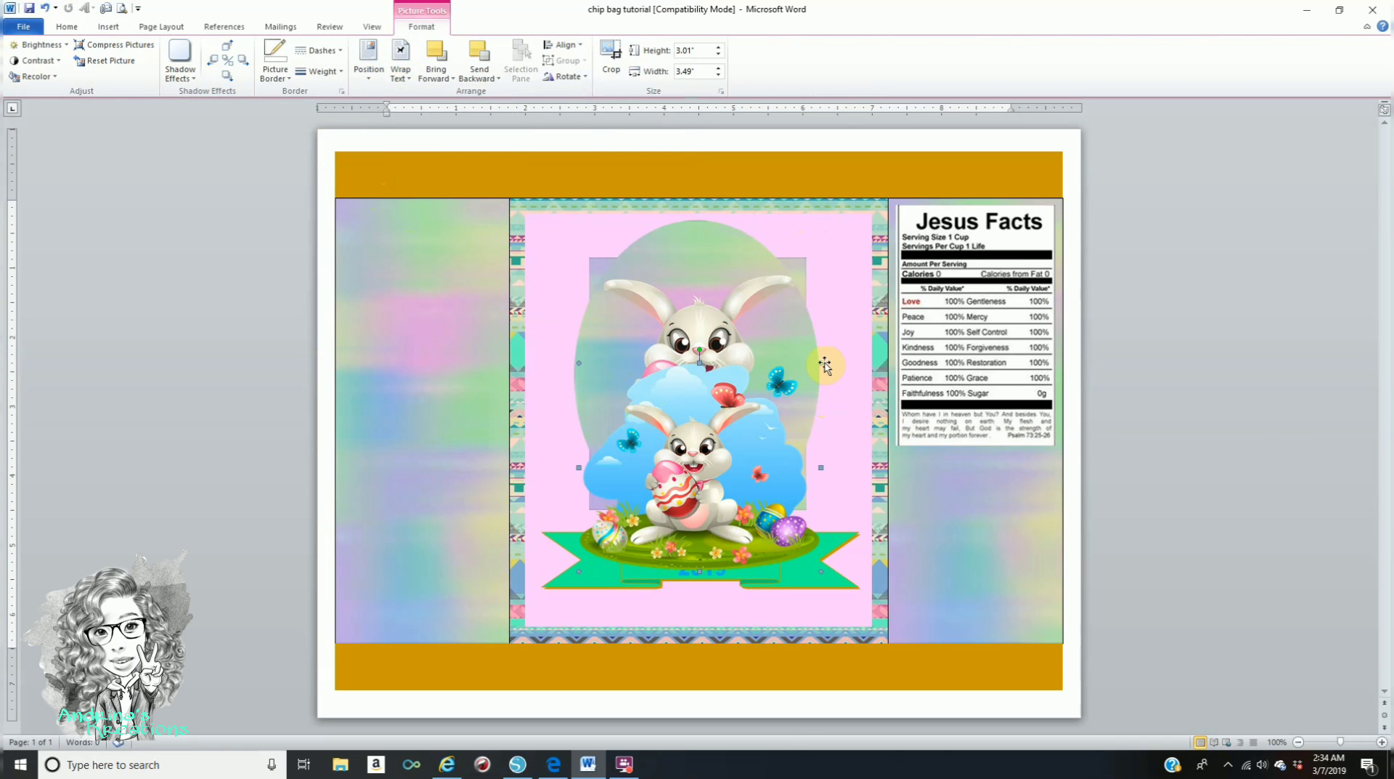
{"action": "left_click_drag", "start_coordinate": [821, 363], "coordinate": [740, 469]}
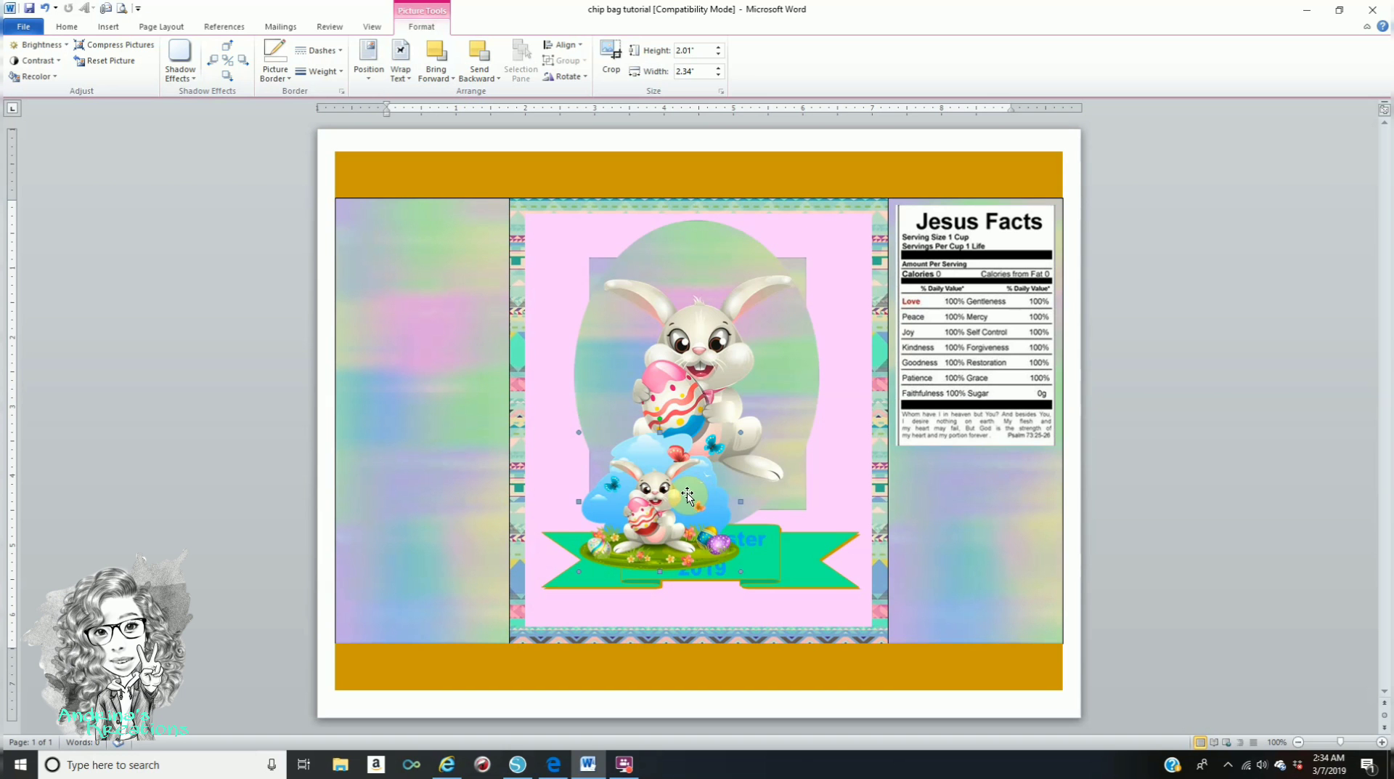
{"action": "left_click_drag", "start_coordinate": [668, 522], "coordinate": [979, 592]}
{"action": "left_click", "coordinate": [1187, 494]}
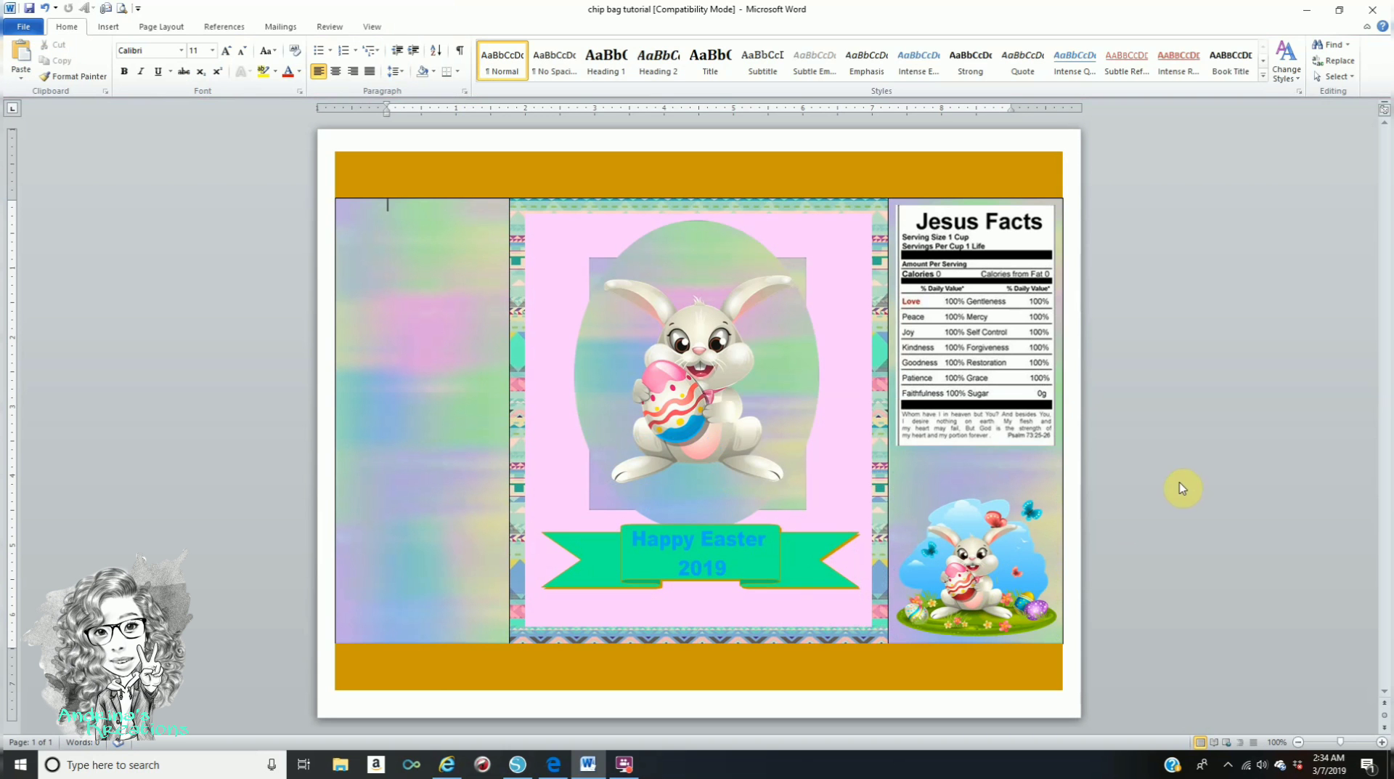
- Remove the outline from the pastel panel behind the Jesus Facts picture
{"action": "left_click", "coordinate": [1061, 210]}
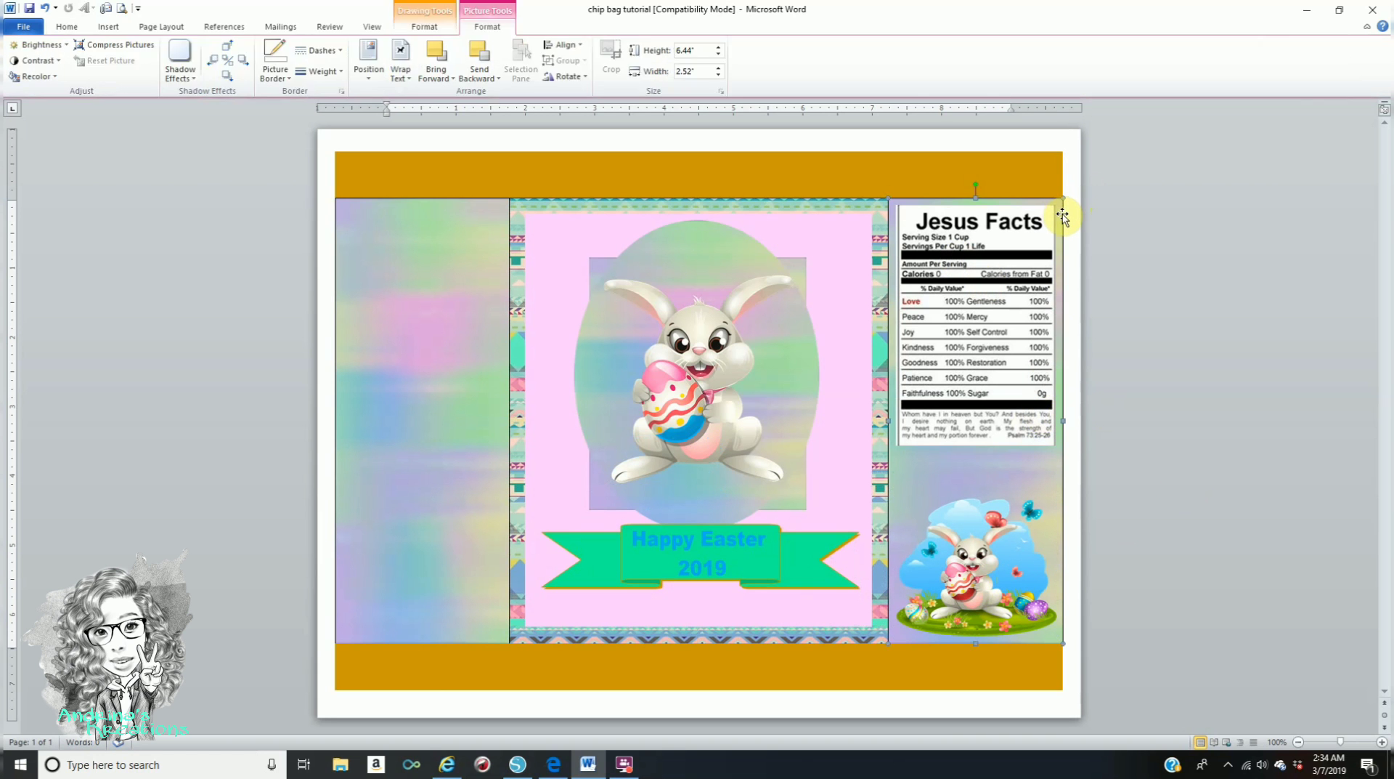
{"action": "left_click", "coordinate": [415, 29]}
{"action": "left_click", "coordinate": [526, 61]}
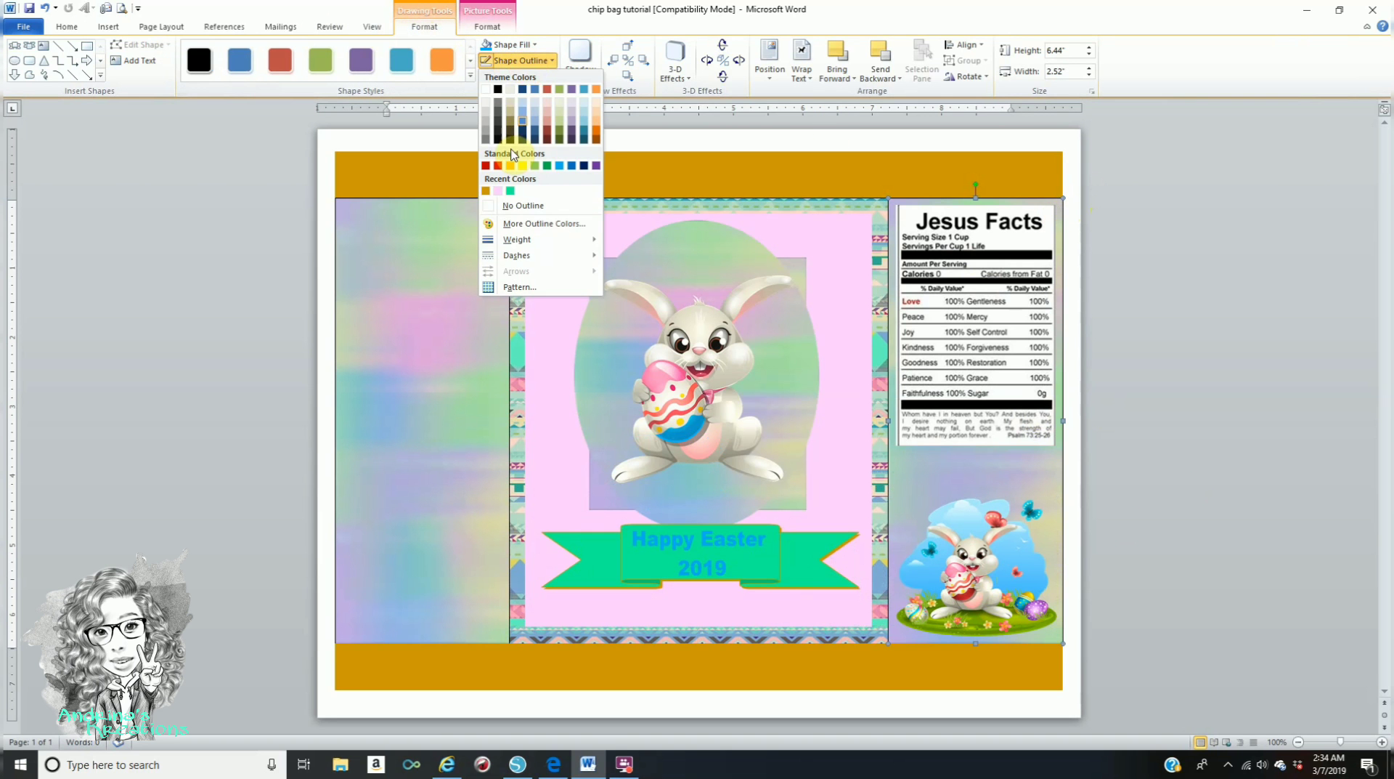
{"action": "left_click", "coordinate": [523, 206]}
{"action": "left_click", "coordinate": [1029, 281]}
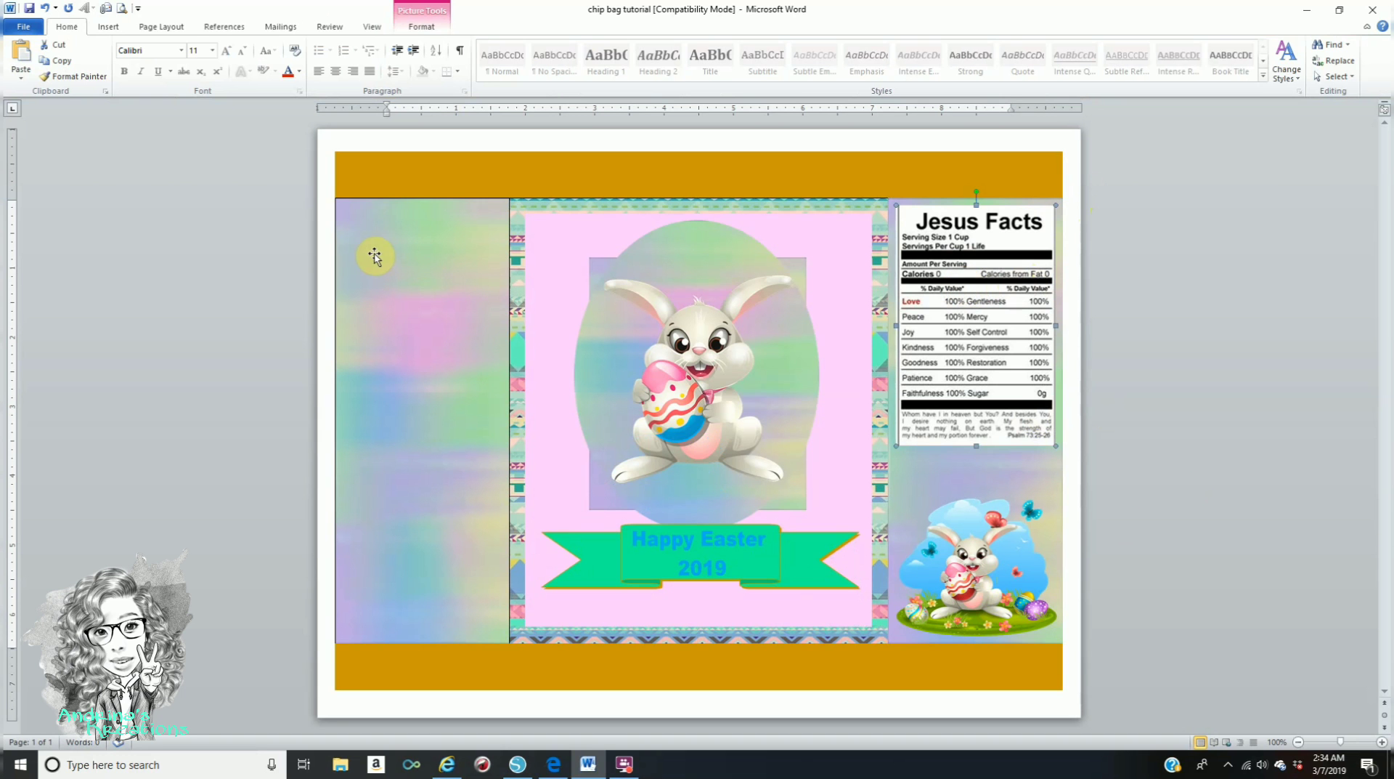
{"action": "left_click", "coordinate": [538, 228]}
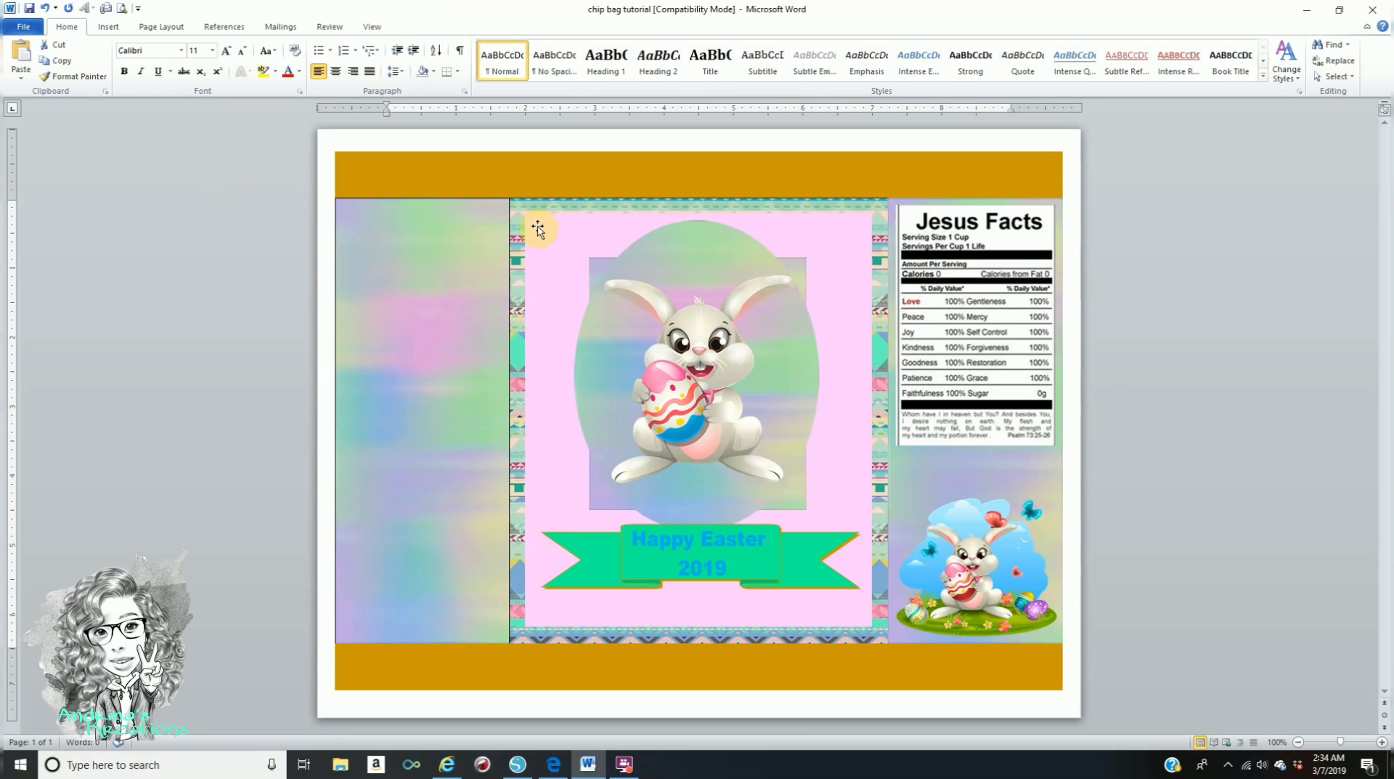
- Insert the multicolored barcode picture from the Pictures subfolders and set its text wrapping to In Front of Text
{"action": "left_click", "coordinate": [109, 28]}
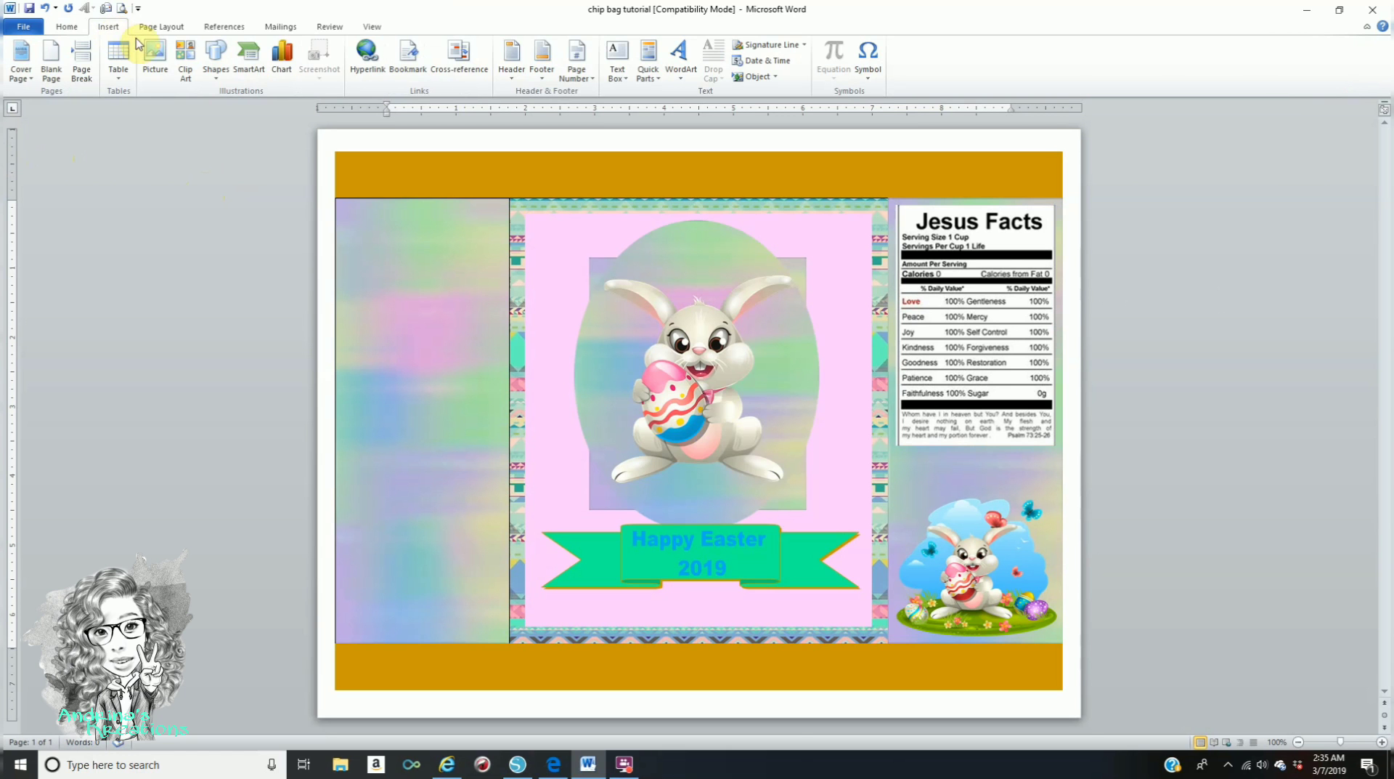
{"action": "left_click", "coordinate": [152, 60]}
{"action": "left_click", "coordinate": [73, 202]}
{"action": "scroll", "coordinate": [474, 259], "scroll_direction": "down", "scroll_amount": 4}
{"action": "scroll", "coordinate": [473, 257], "scroll_direction": "down", "scroll_amount": 5}
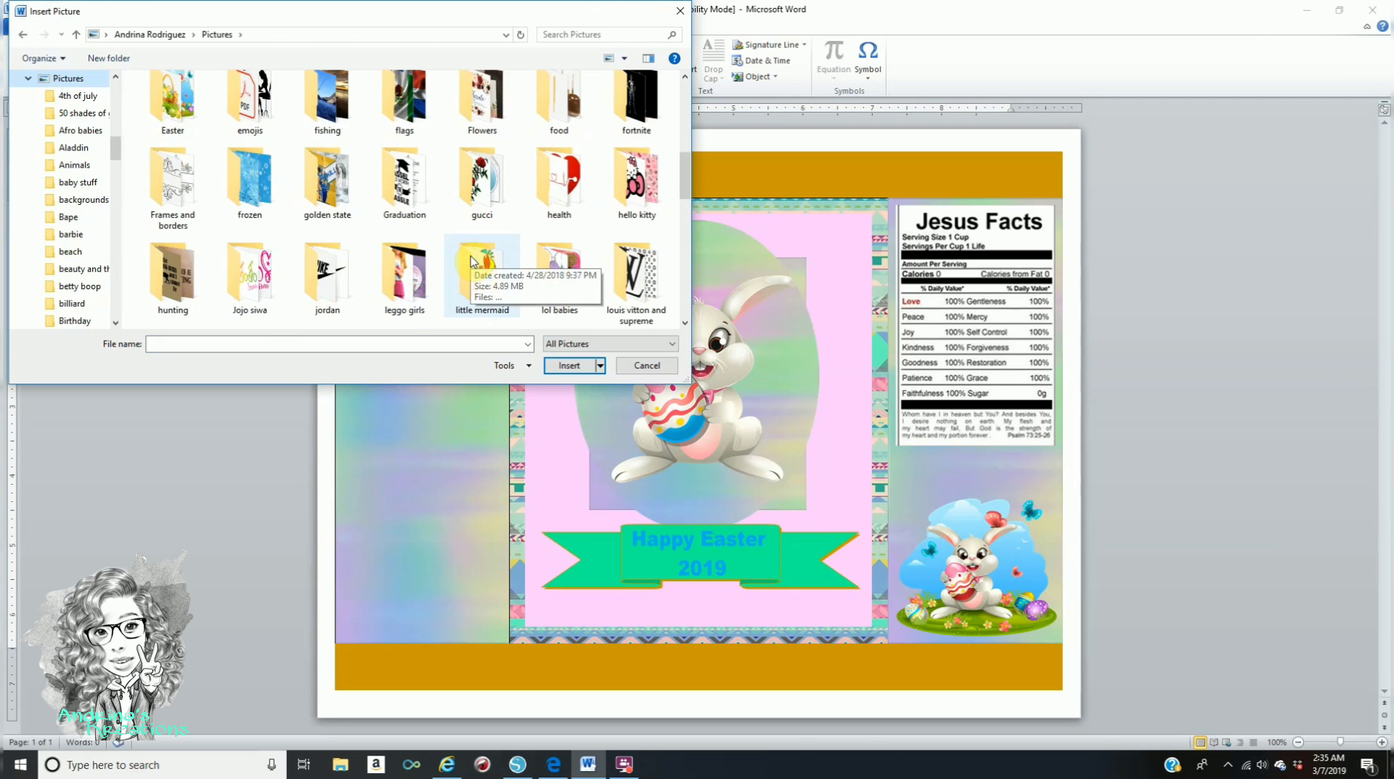
{"action": "double_click", "coordinate": [416, 260]}
{"action": "left_click", "coordinate": [416, 261]}
{"action": "left_click", "coordinate": [569, 365]}
{"action": "left_click", "coordinate": [400, 69]}
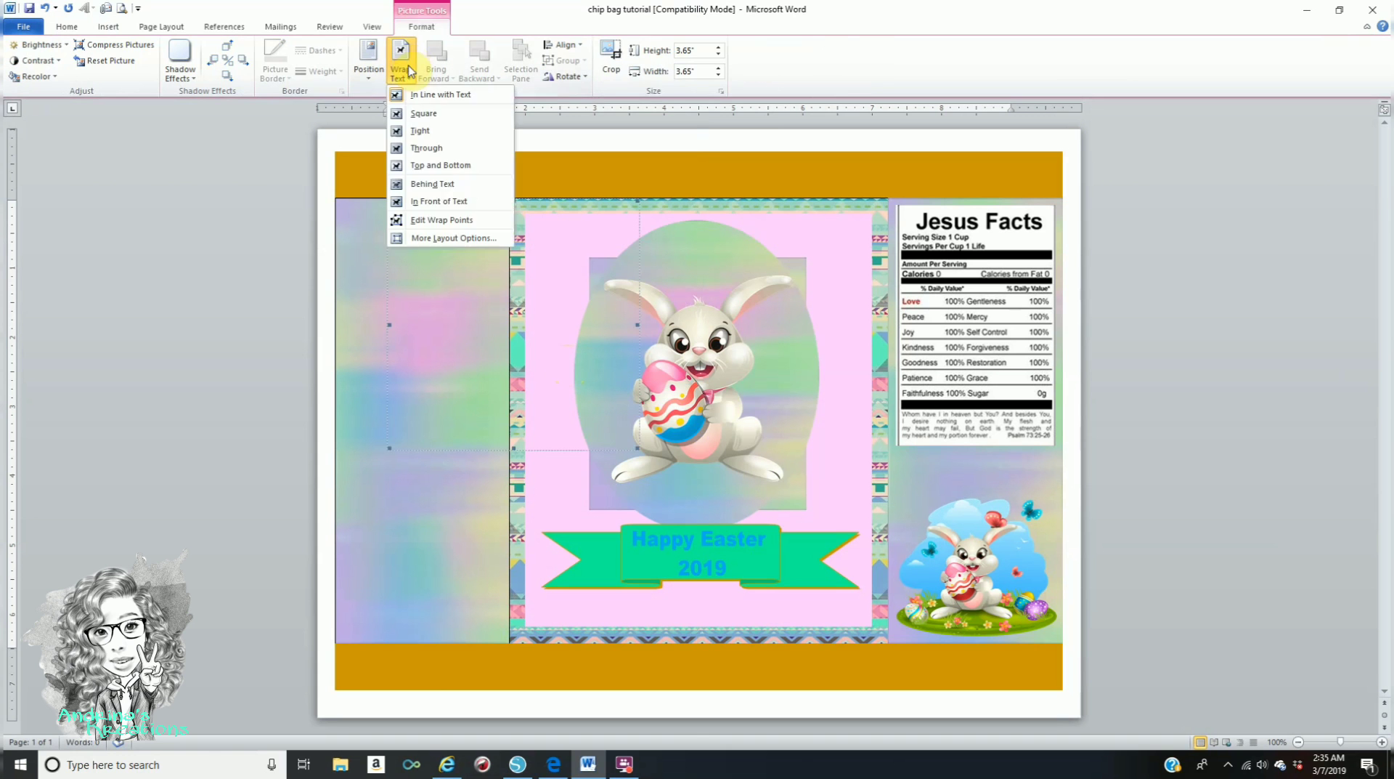
{"action": "left_click", "coordinate": [439, 210]}
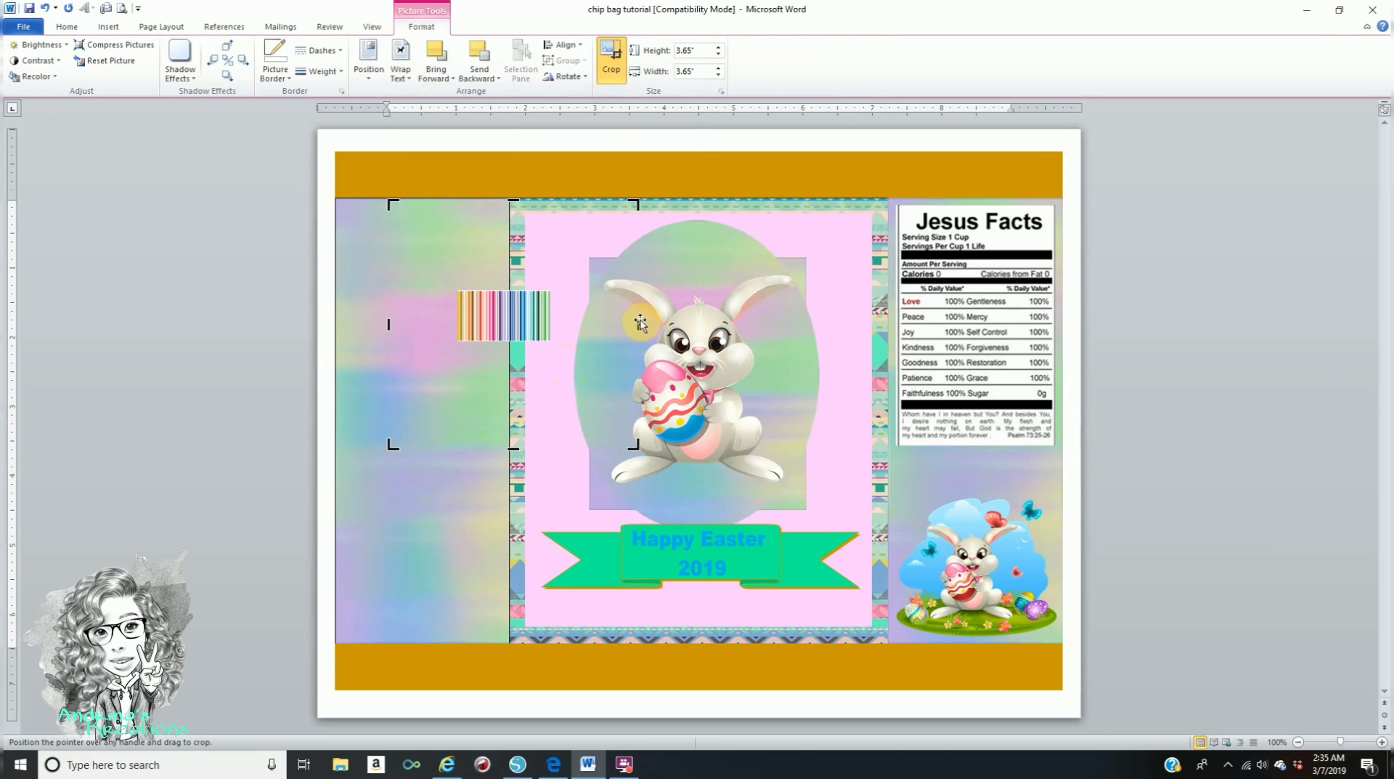
- Crop the empty margins around the barcode picture and move it to the lower part of the left pastel panel
{"action": "left_click_drag", "start_coordinate": [639, 324], "coordinate": [564, 322]}
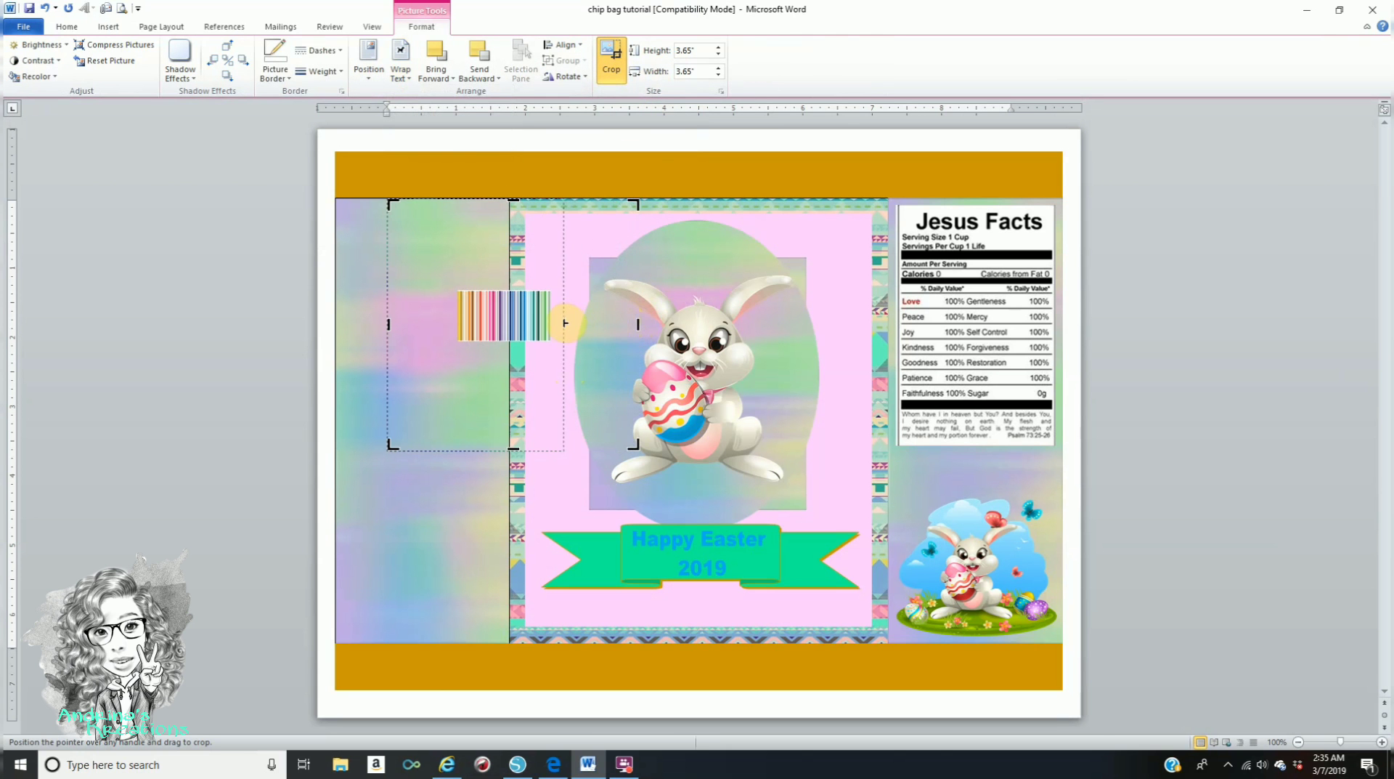
{"action": "left_click_drag", "start_coordinate": [476, 448], "coordinate": [476, 361]}
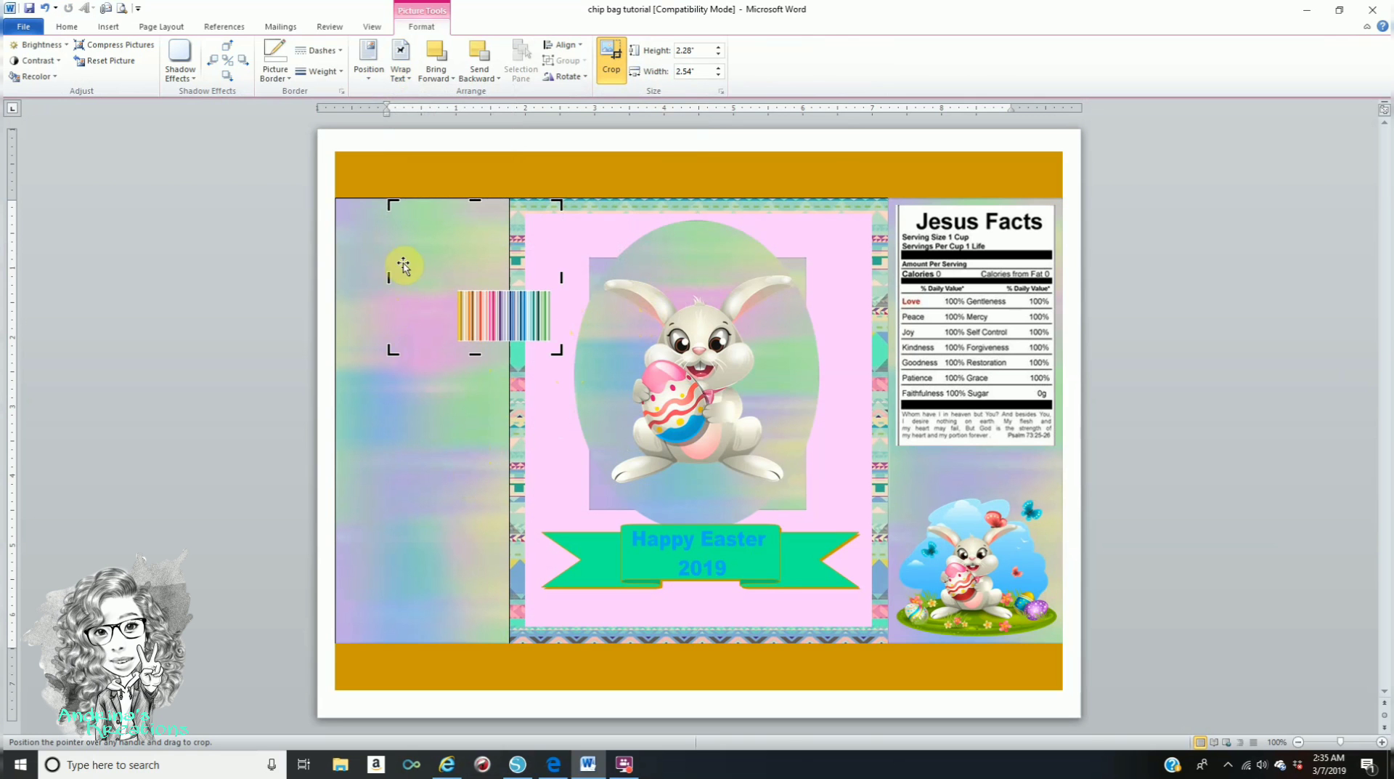
{"action": "left_click_drag", "start_coordinate": [387, 279], "coordinate": [448, 278]}
{"action": "left_click_drag", "start_coordinate": [504, 198], "coordinate": [342, 595]}
{"action": "left_click", "coordinate": [612, 60]}
- Resize the barcode picture to about 0.96" high by 2.33" wide at the foot of the left panel
{"action": "left_click_drag", "start_coordinate": [475, 594], "coordinate": [498, 594]}
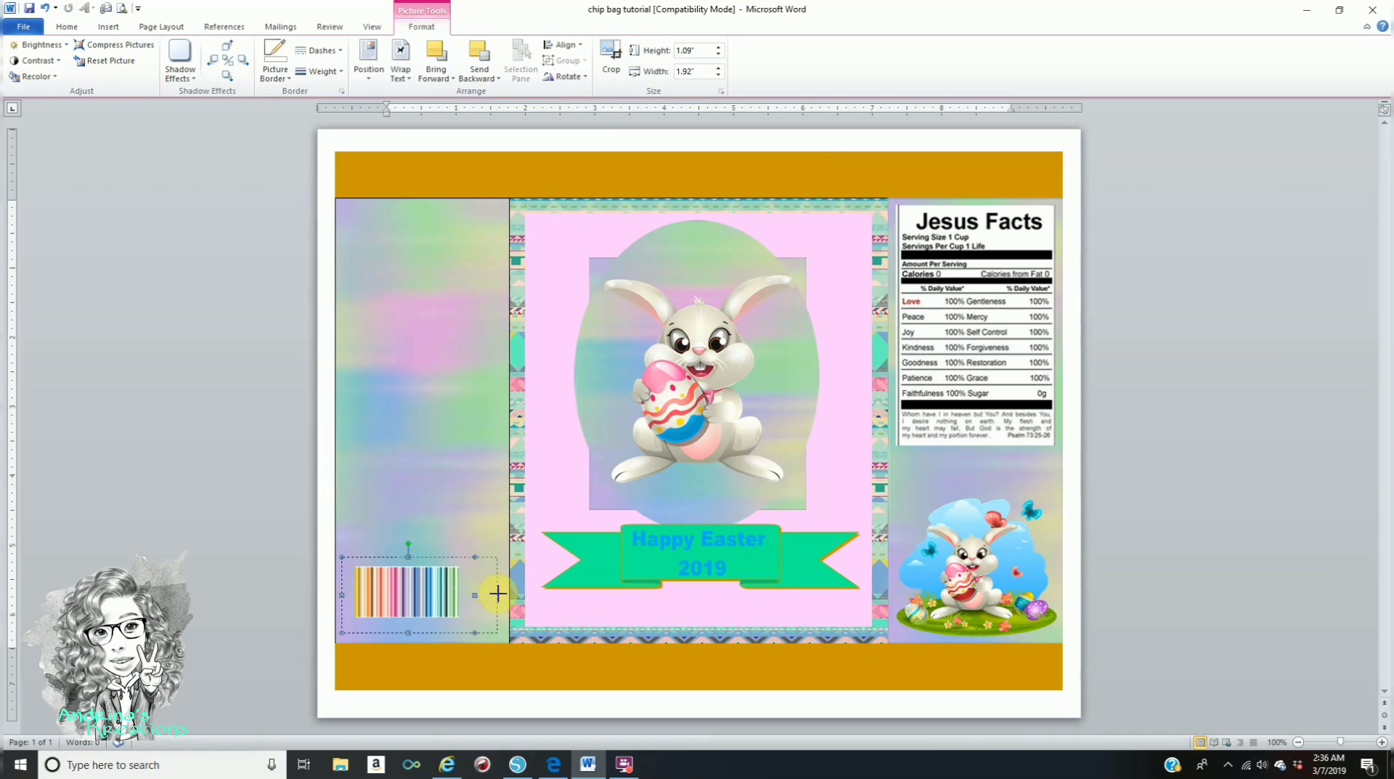
{"action": "mouse_move", "coordinate": [423, 557]}
{"action": "left_mouse_down"}
{"action": "mouse_move", "coordinate": [423, 581]}
{"action": "mouse_move", "coordinate": [421, 566]}
{"action": "left_mouse_up"}
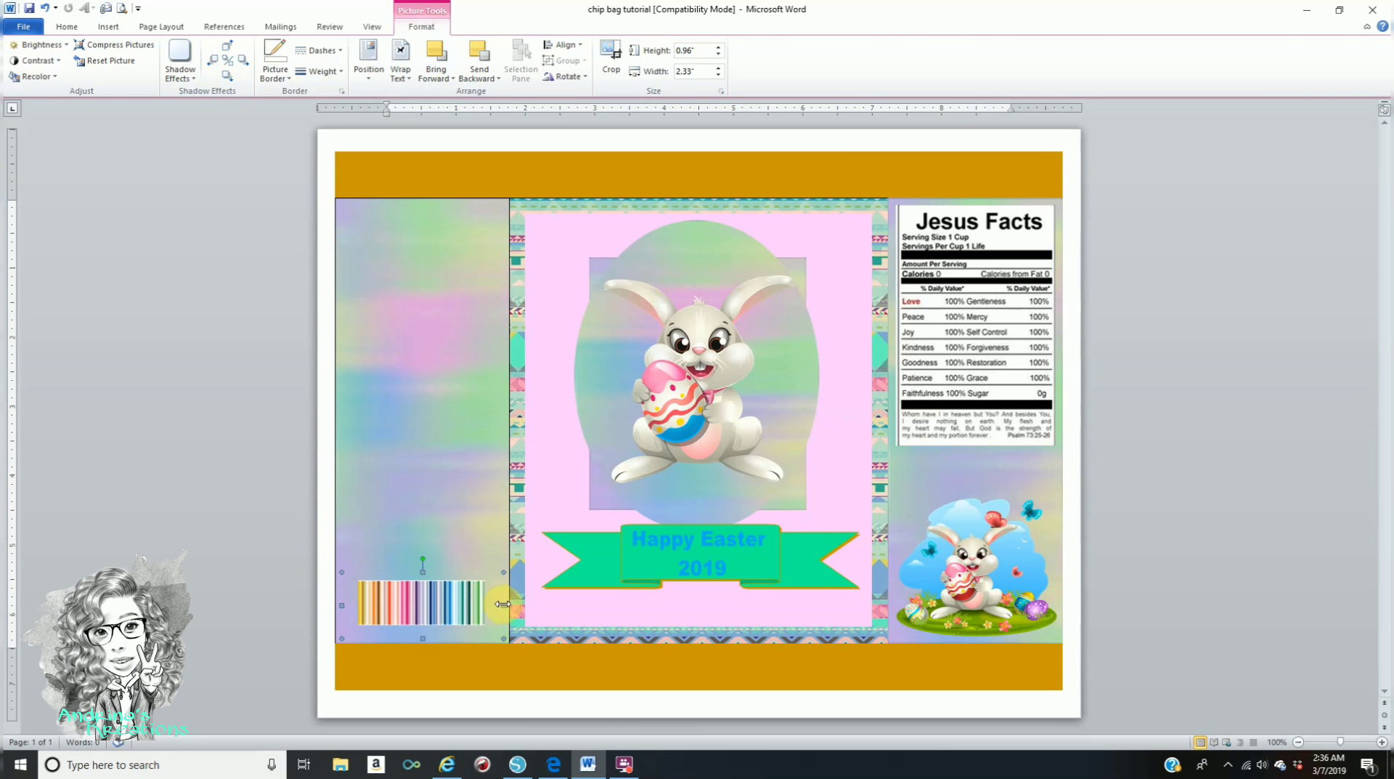
{"action": "left_click_drag", "start_coordinate": [503, 605], "coordinate": [505, 605]}
{"action": "left_click", "coordinate": [194, 418]}
{"action": "left_click", "coordinate": [1313, 418]}
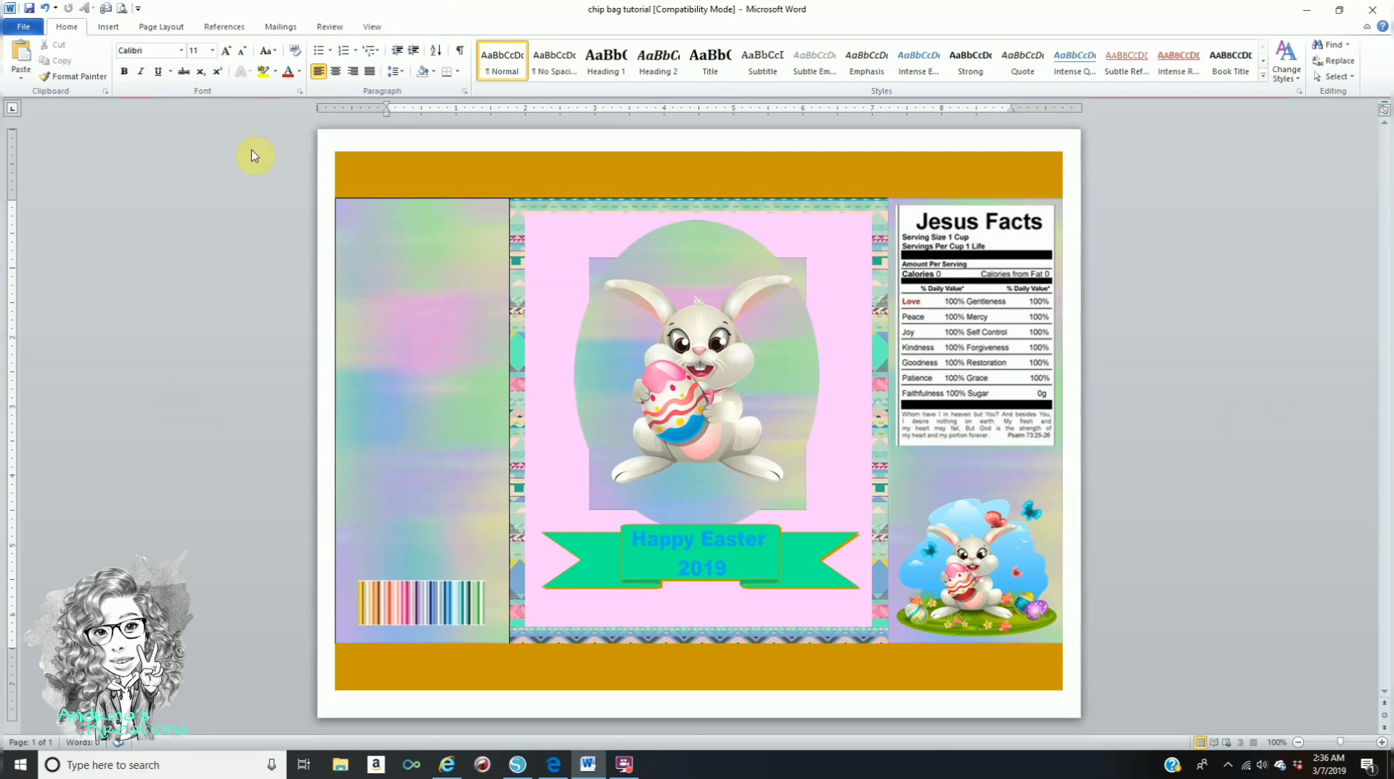
- Insert the Easter egg basket picture from the Easter folder and set its text wrapping to In Front of Text
{"action": "left_click", "coordinate": [108, 27]}
{"action": "left_click", "coordinate": [163, 62]}
{"action": "left_click", "coordinate": [69, 199]}
{"action": "scroll", "coordinate": [482, 265], "scroll_direction": "down", "scroll_amount": 2}
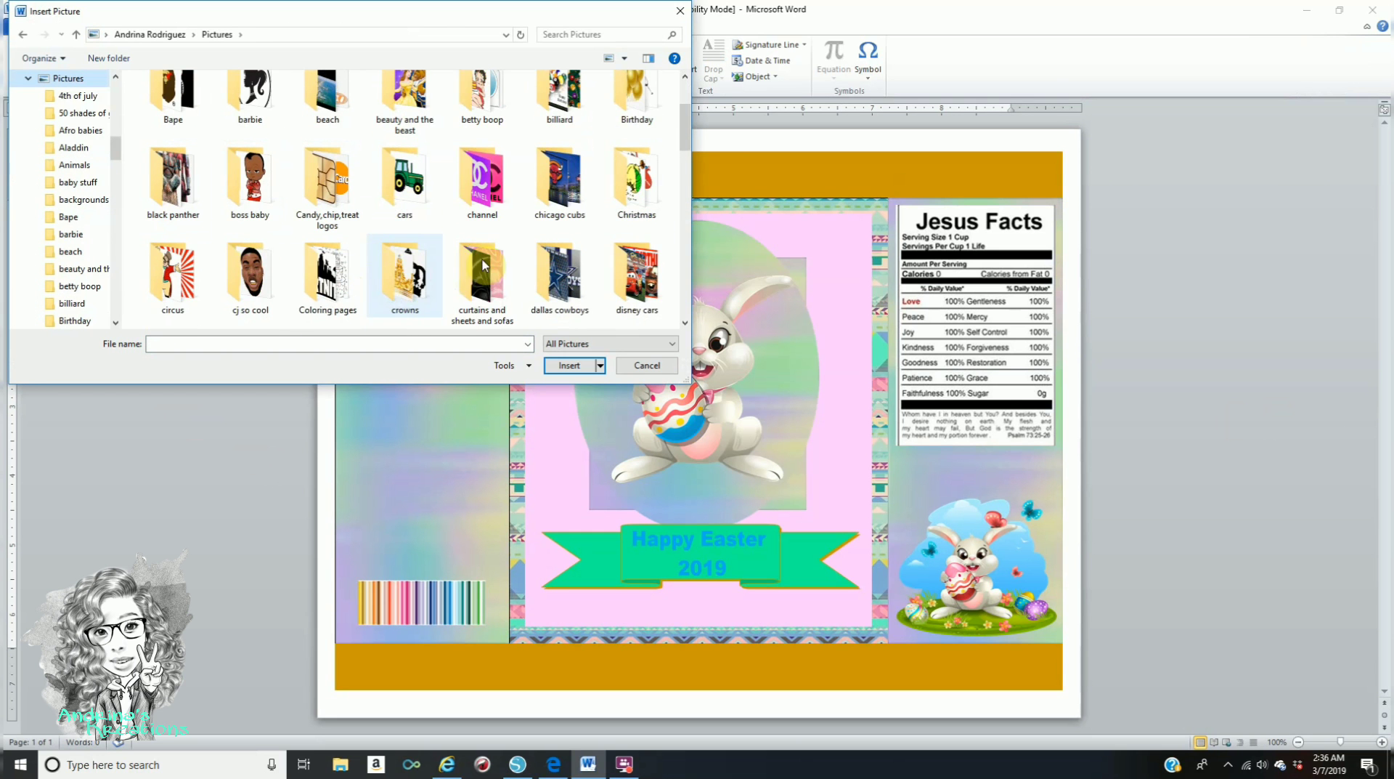
{"action": "scroll", "coordinate": [465, 280], "scroll_direction": "down", "scroll_amount": 2}
{"action": "scroll", "coordinate": [450, 277], "scroll_direction": "down", "scroll_amount": 1}
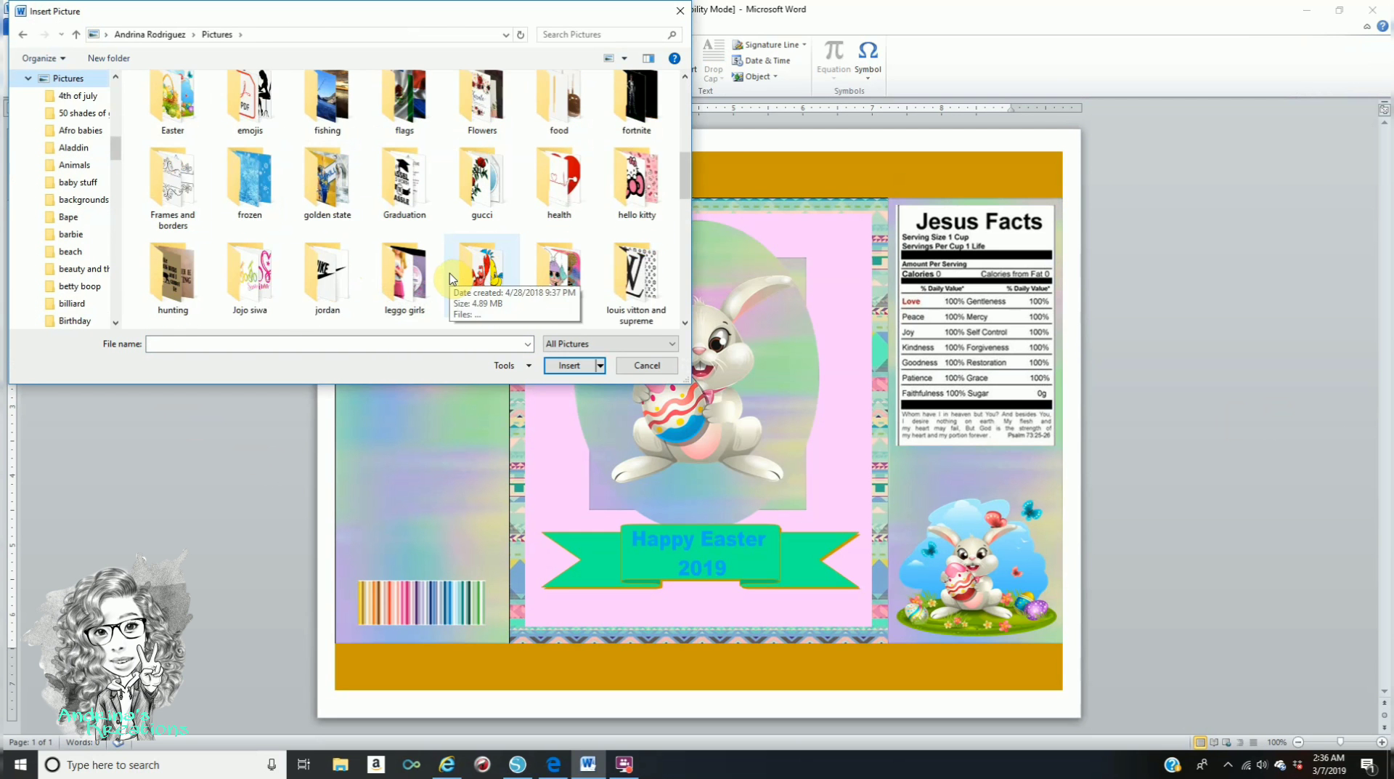
{"action": "left_click", "coordinate": [166, 109]}
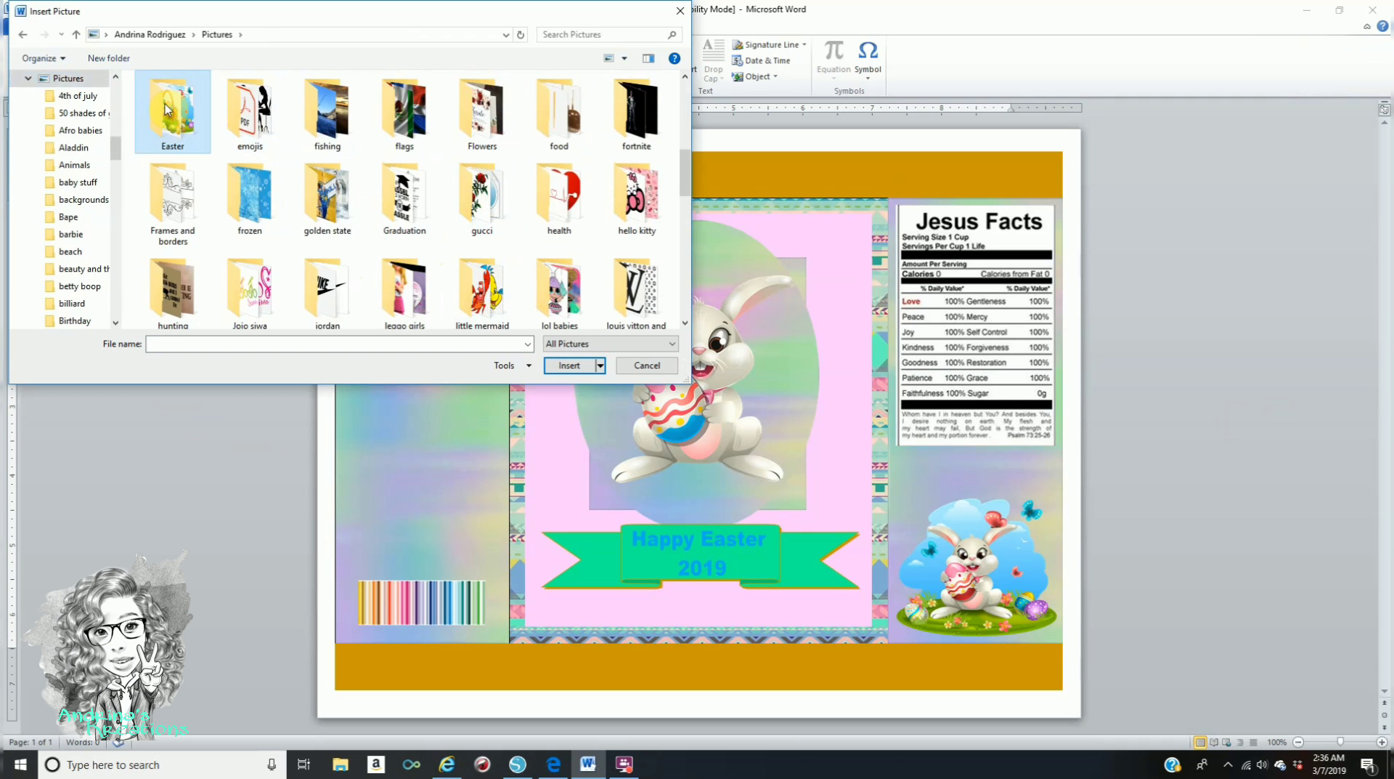
{"action": "double_click", "coordinate": [166, 109]}
{"action": "left_click", "coordinate": [492, 156]}
{"action": "left_click", "coordinate": [570, 365]}
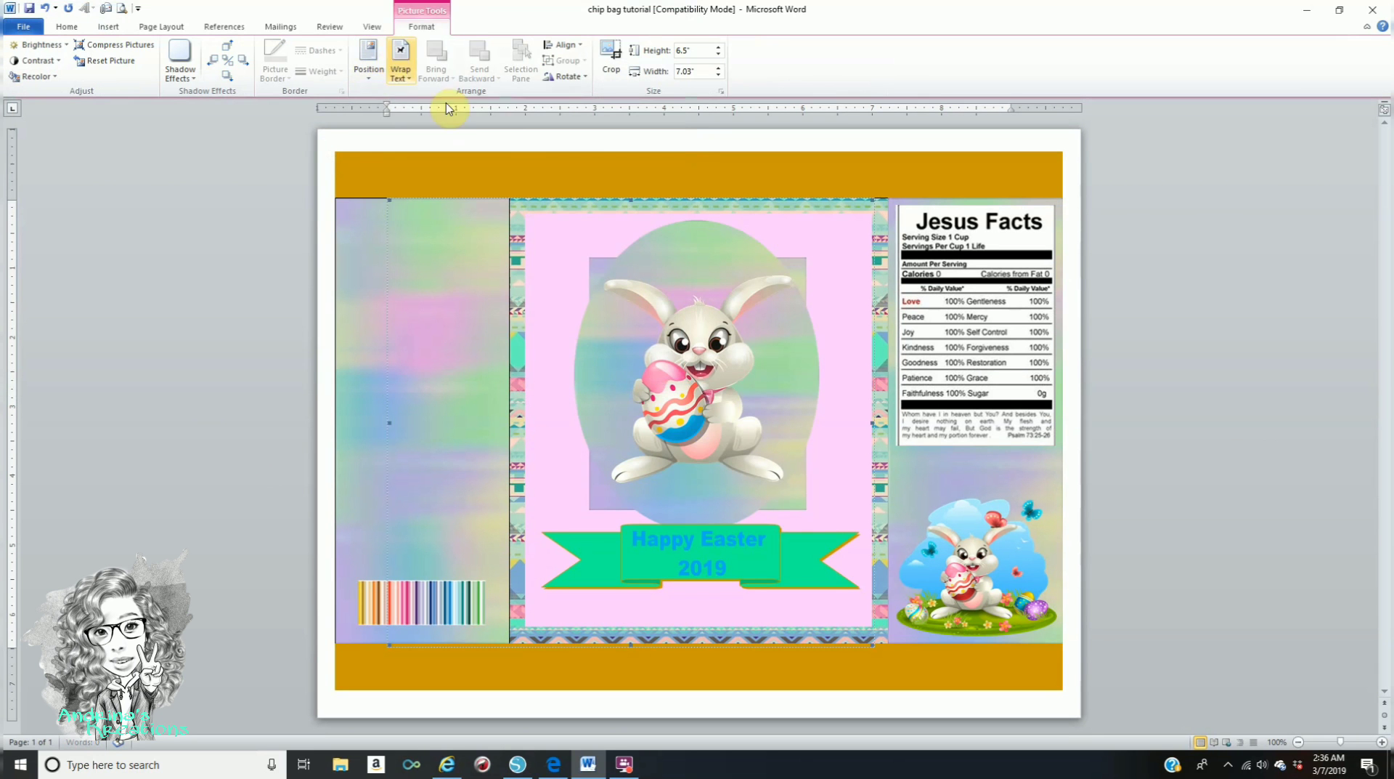
{"action": "left_click", "coordinate": [400, 60]}
{"action": "left_click", "coordinate": [429, 277]}
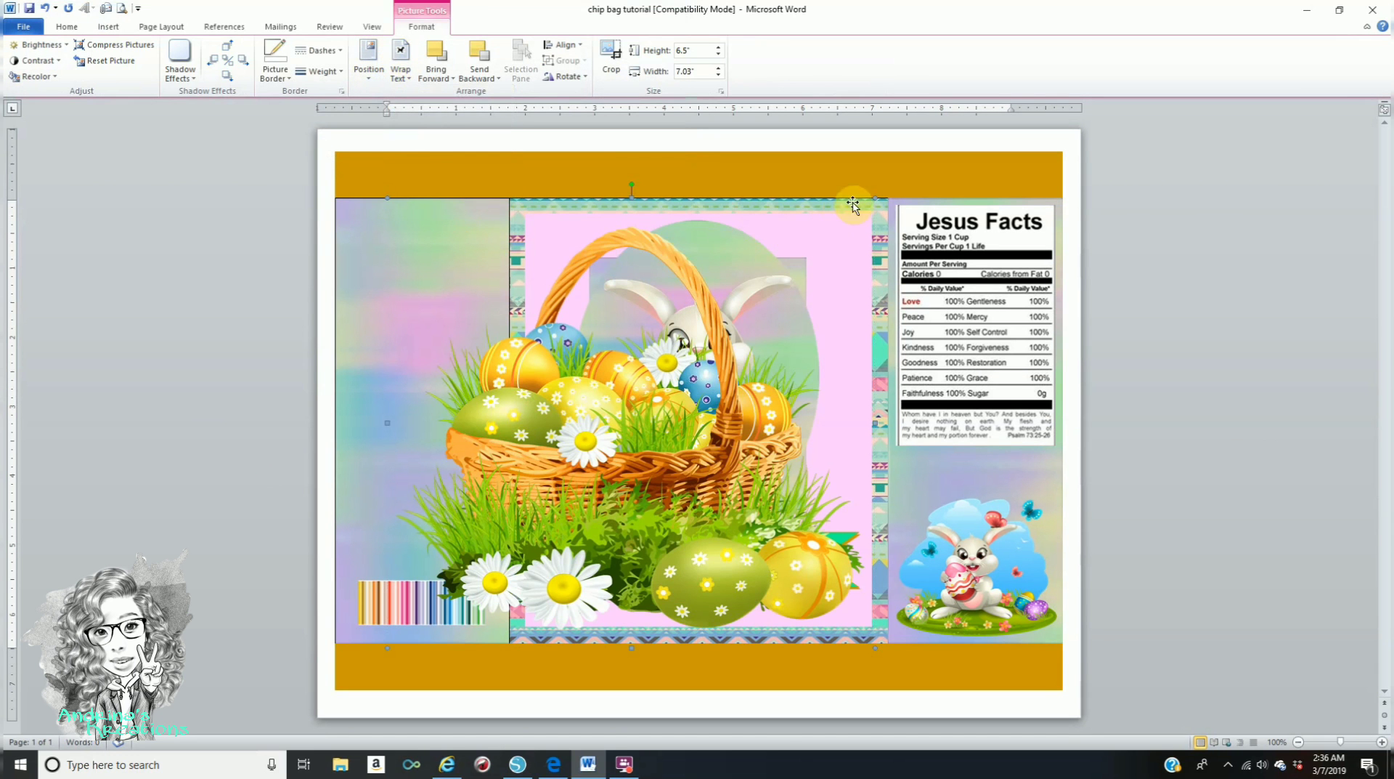
- Shrink the egg basket picture to about 2.12" high by 2.29" wide and place it above the barcode in the left panel
{"action": "left_click_drag", "start_coordinate": [873, 198], "coordinate": [663, 394]}
{"action": "left_click_drag", "start_coordinate": [387, 394], "coordinate": [505, 503]}
{"action": "left_click_drag", "start_coordinate": [567, 581], "coordinate": [411, 418]}
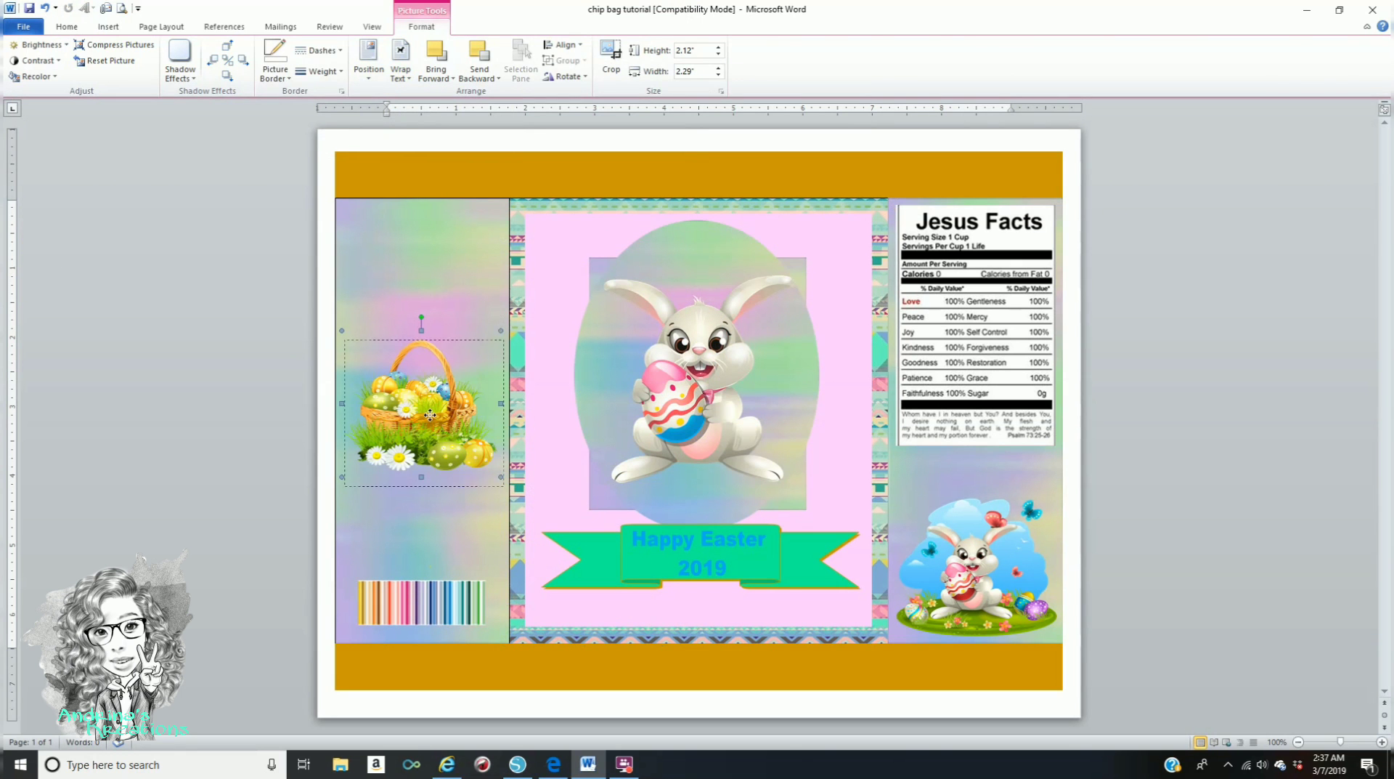
{"action": "left_click", "coordinate": [1189, 344]}
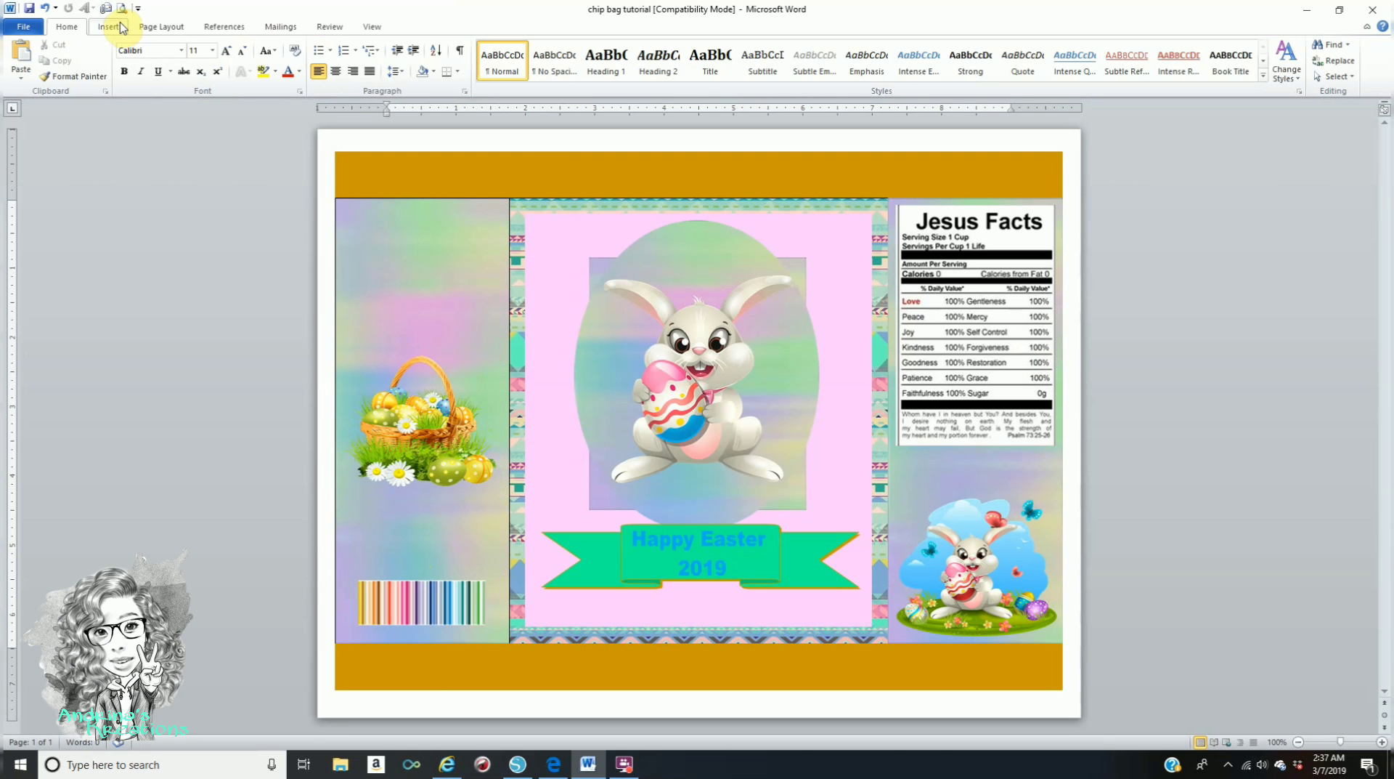
- Insert plain first-style WordArt reading "Thank you / for an / Egg-cellent / Easter!" on four lines
{"action": "left_click", "coordinate": [109, 27]}
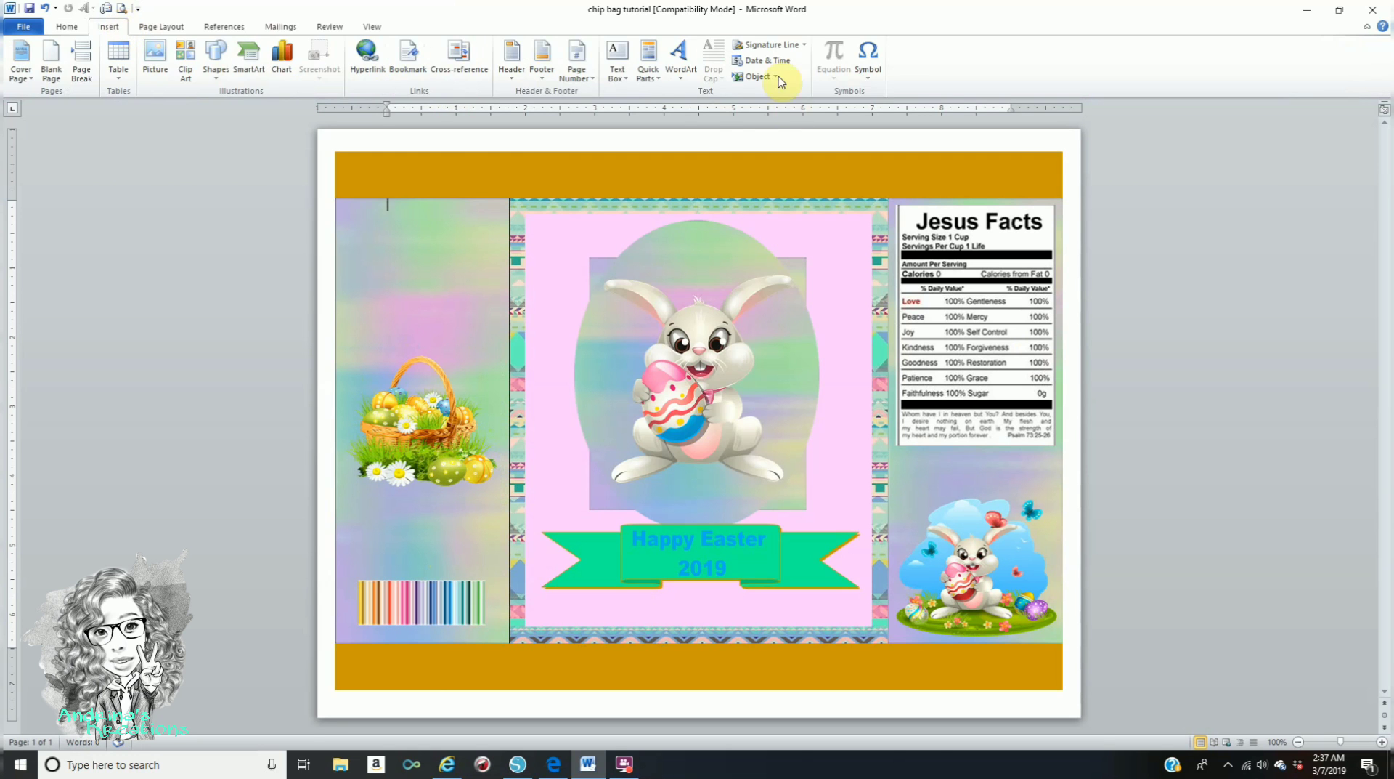
{"action": "left_click", "coordinate": [683, 58]}
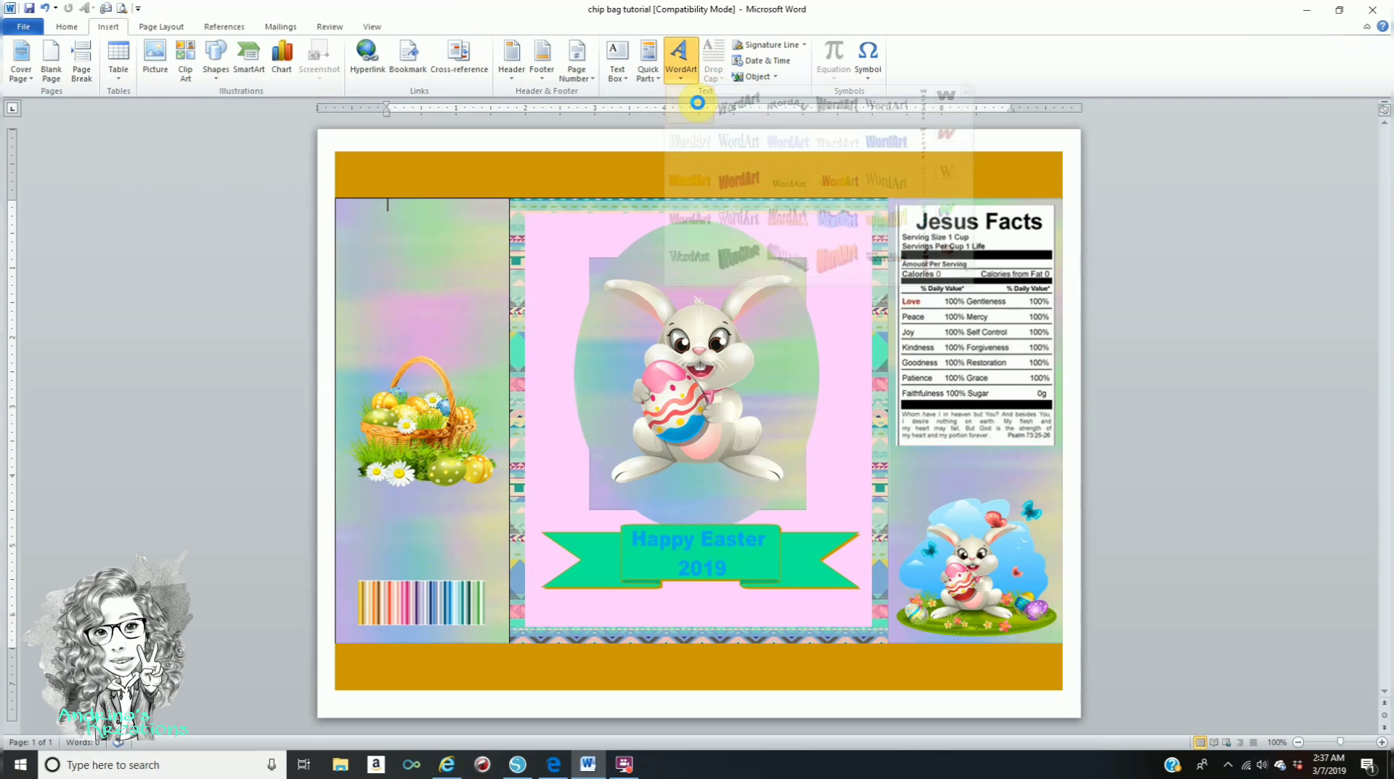
{"action": "left_click", "coordinate": [690, 106]}
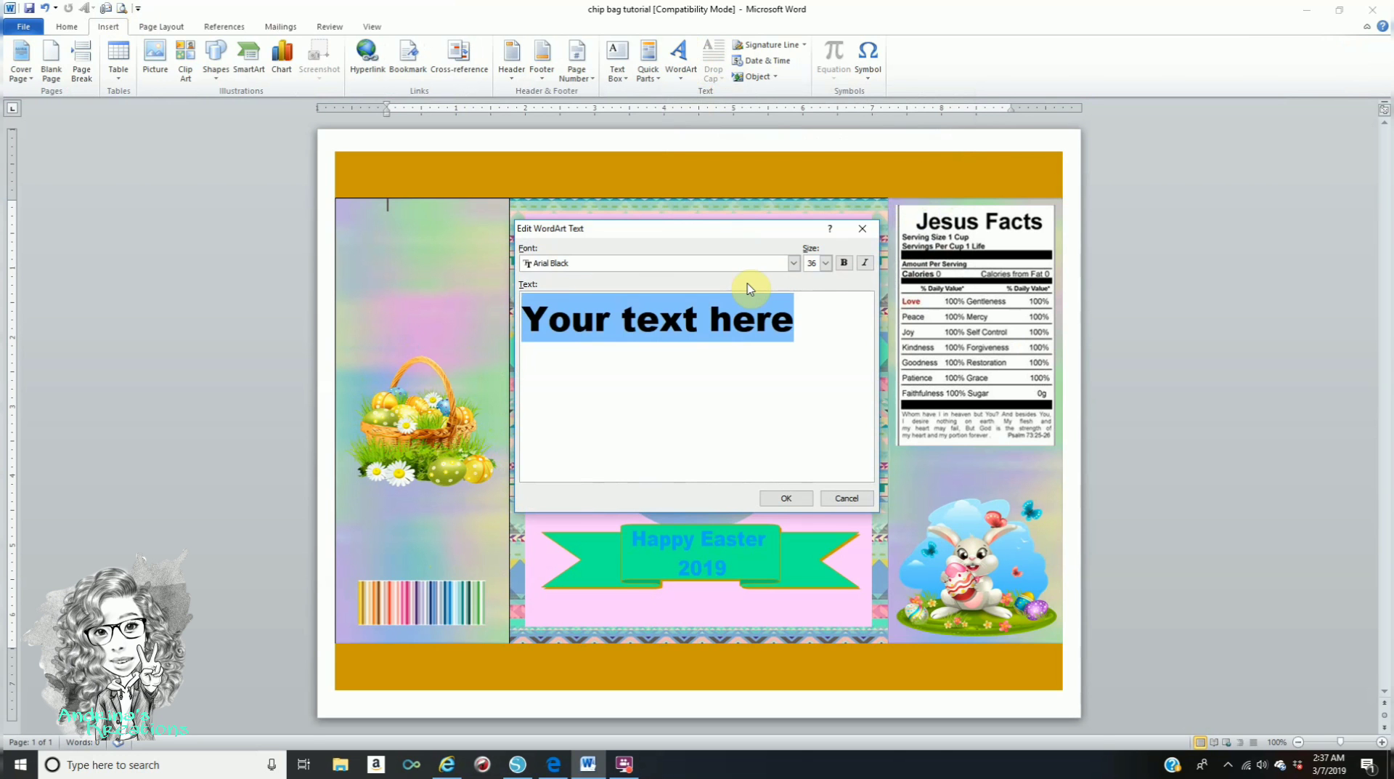
{"action": "type", "text": "Thank "}
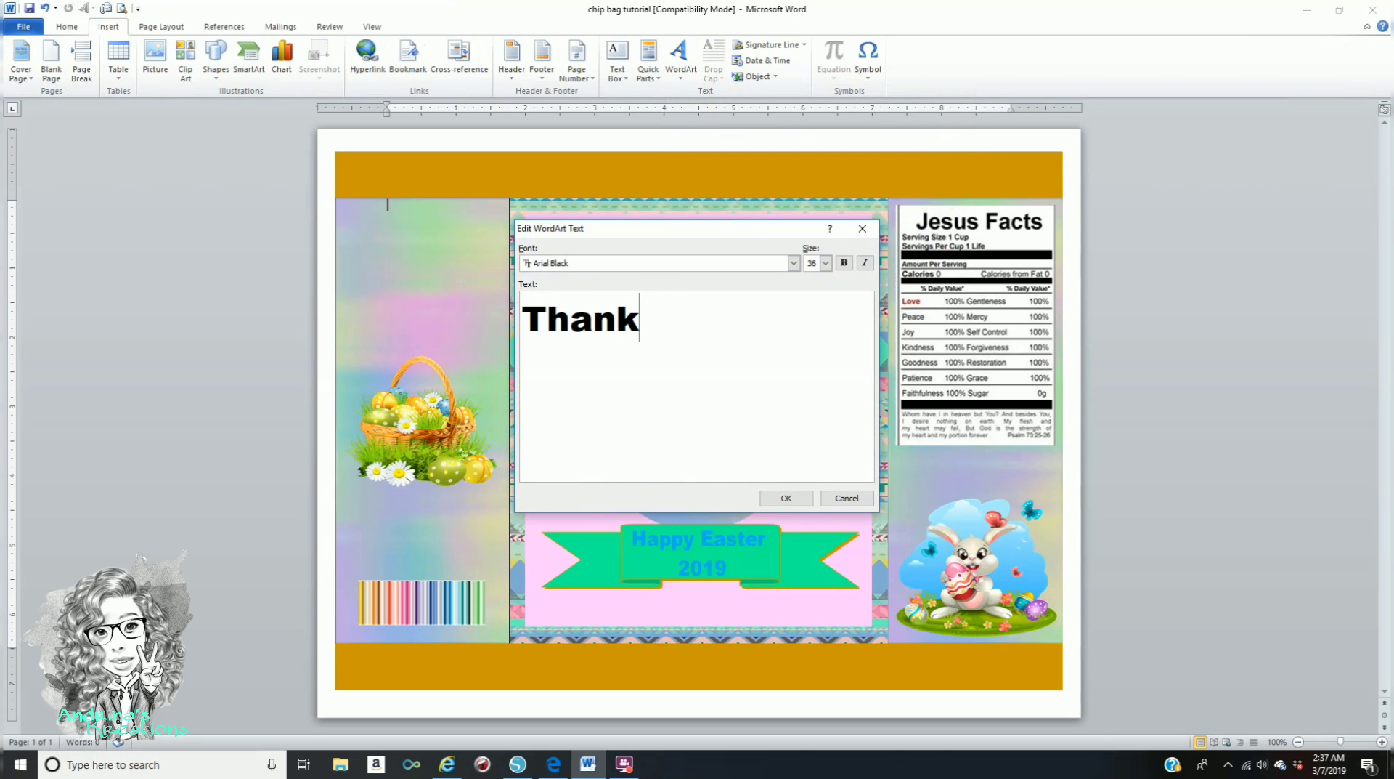
{"action": "type", "text": "you"}
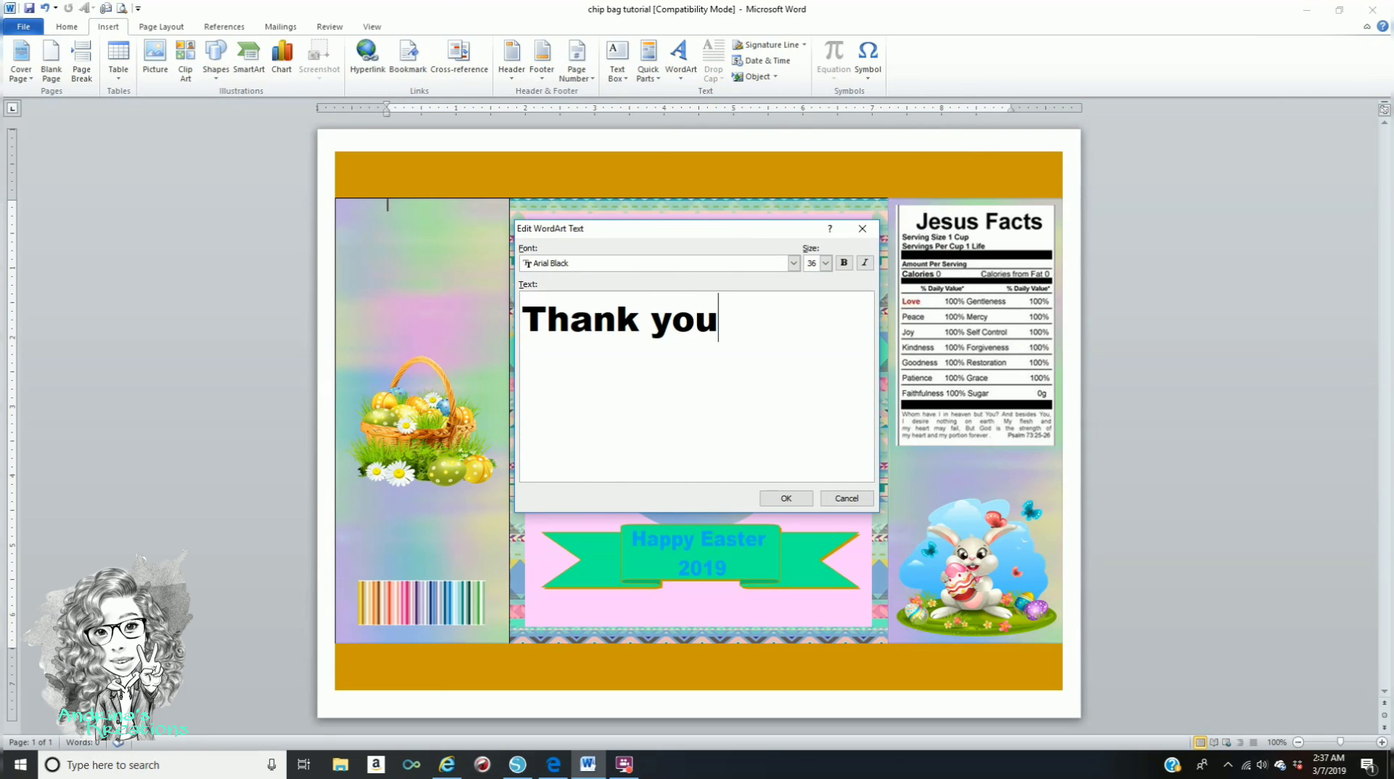
{"action": "key", "text": "Return"}
{"action": "type", "text": "for"}
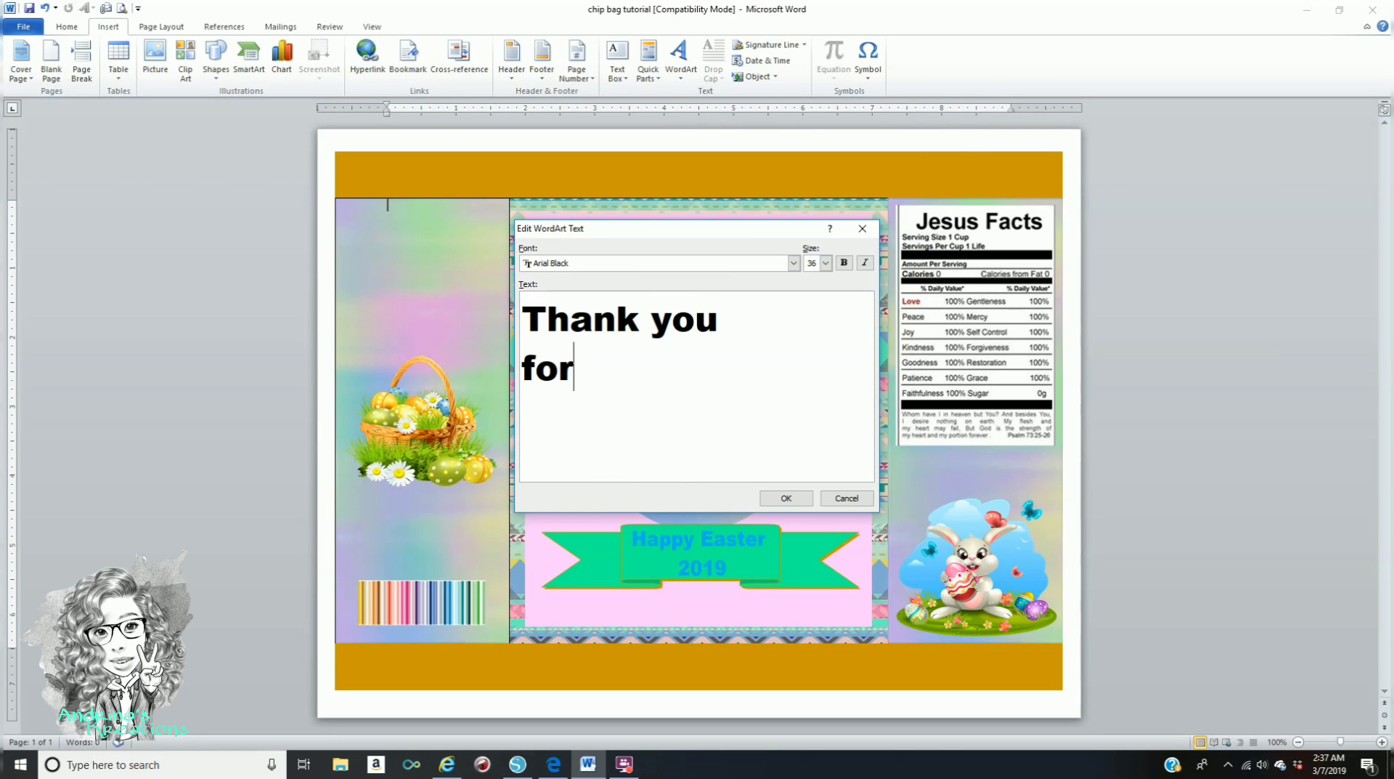
{"action": "type", "text": " an "}
{"action": "type", "text": "E"}
{"action": "type", "text": "gg"}
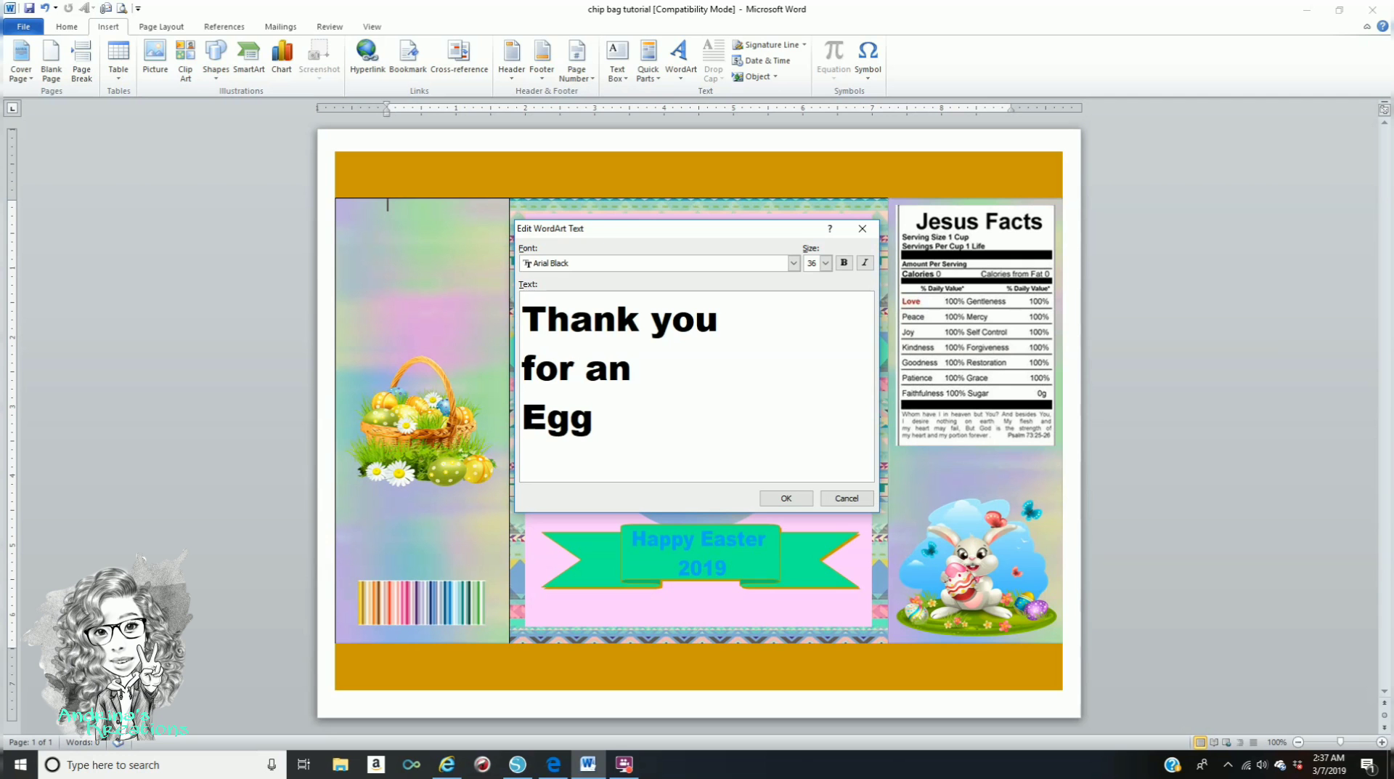
{"action": "type", "text": "-ce"}
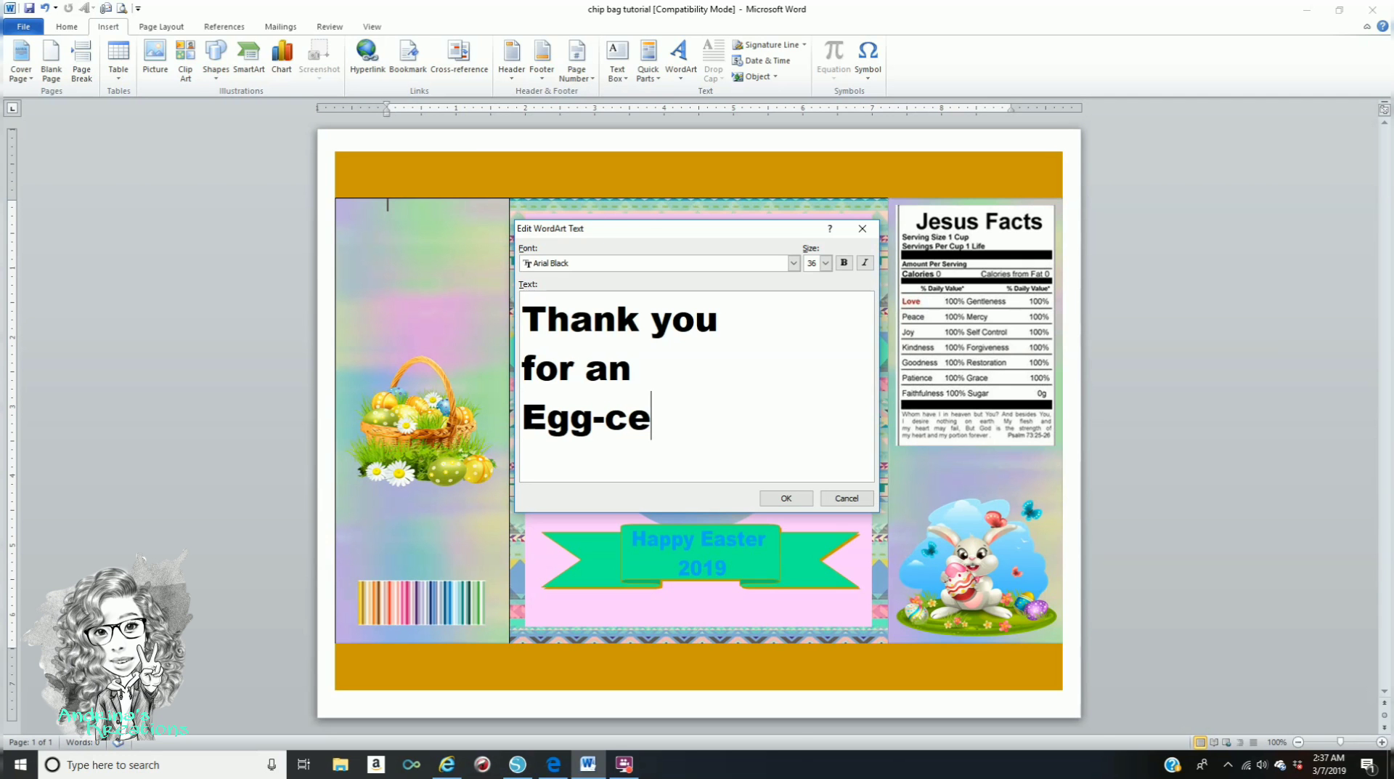
{"action": "type", "text": "llent"}
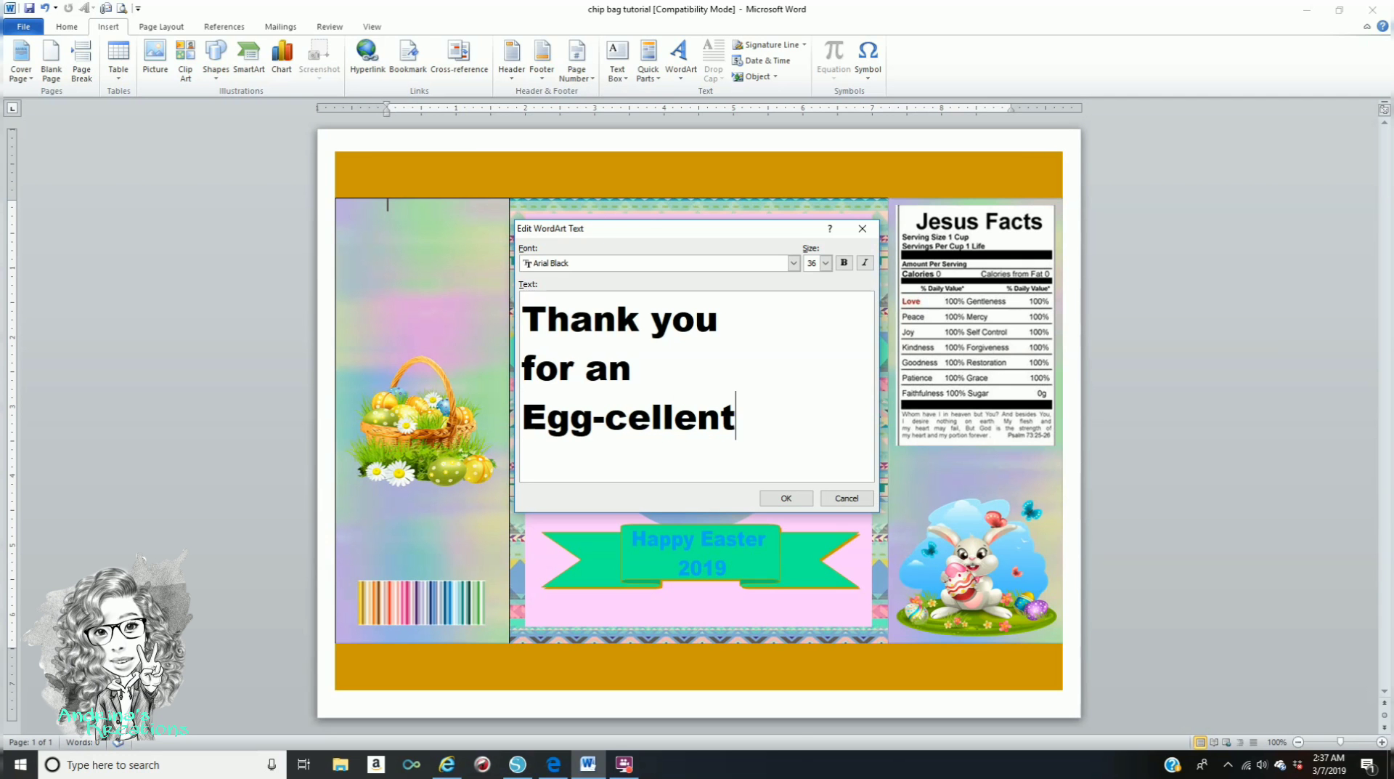
{"action": "key", "text": "Return"}
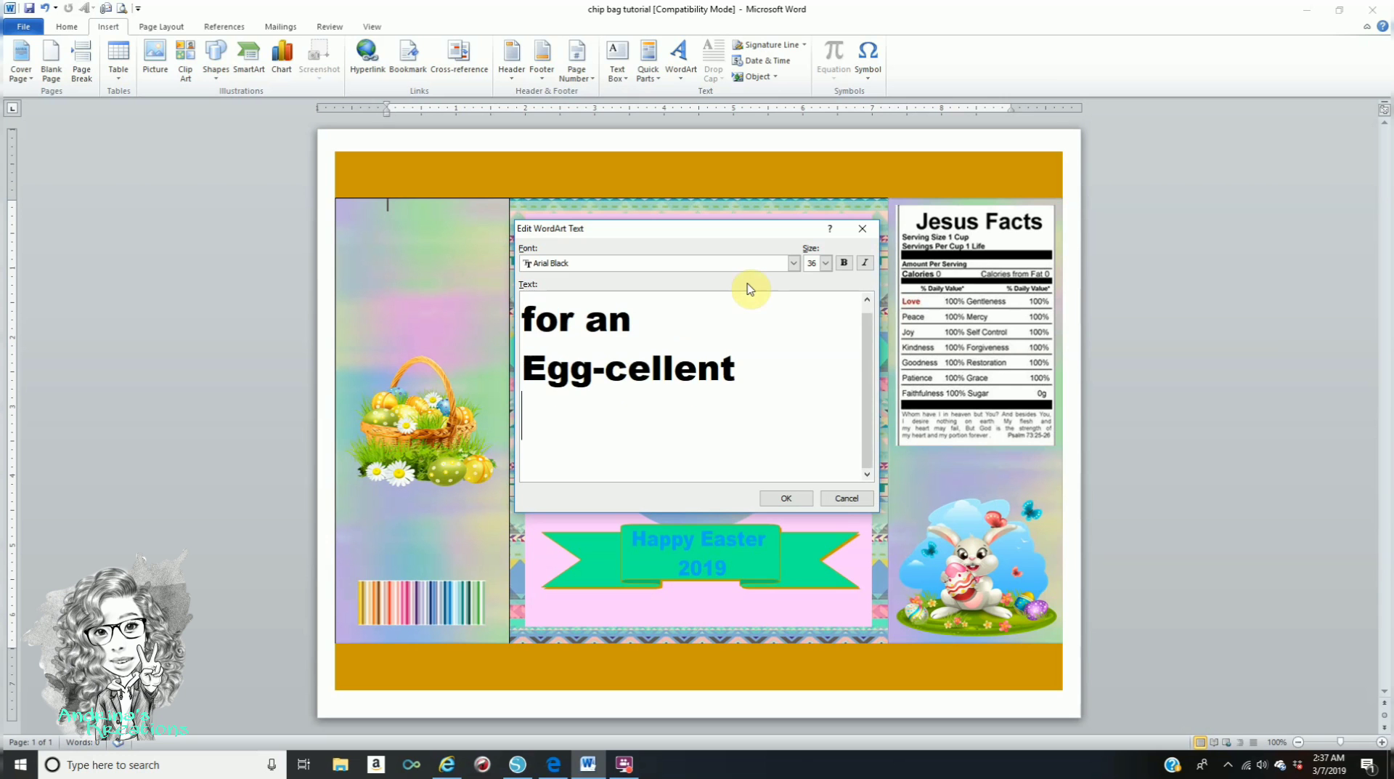
{"action": "type", "text": "East"}
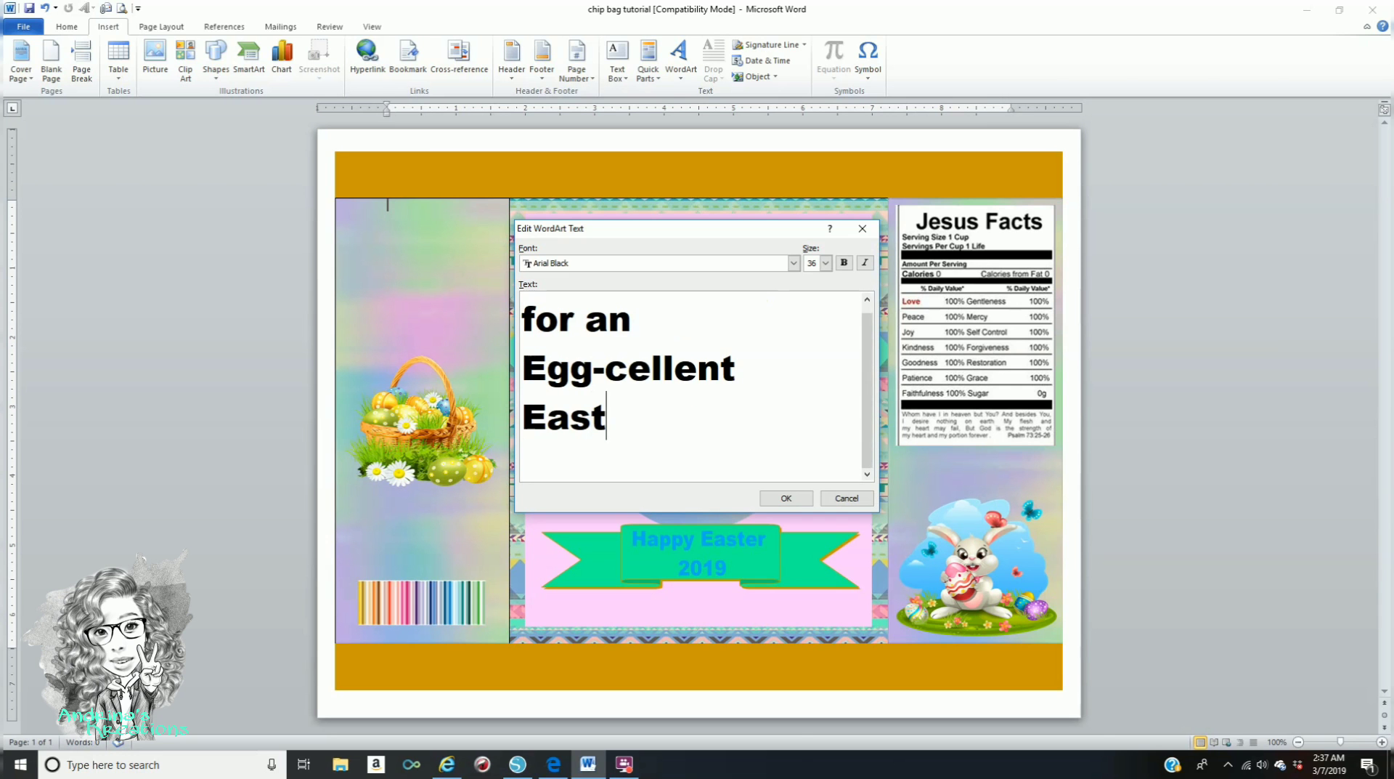
{"action": "type", "text": "er!"}
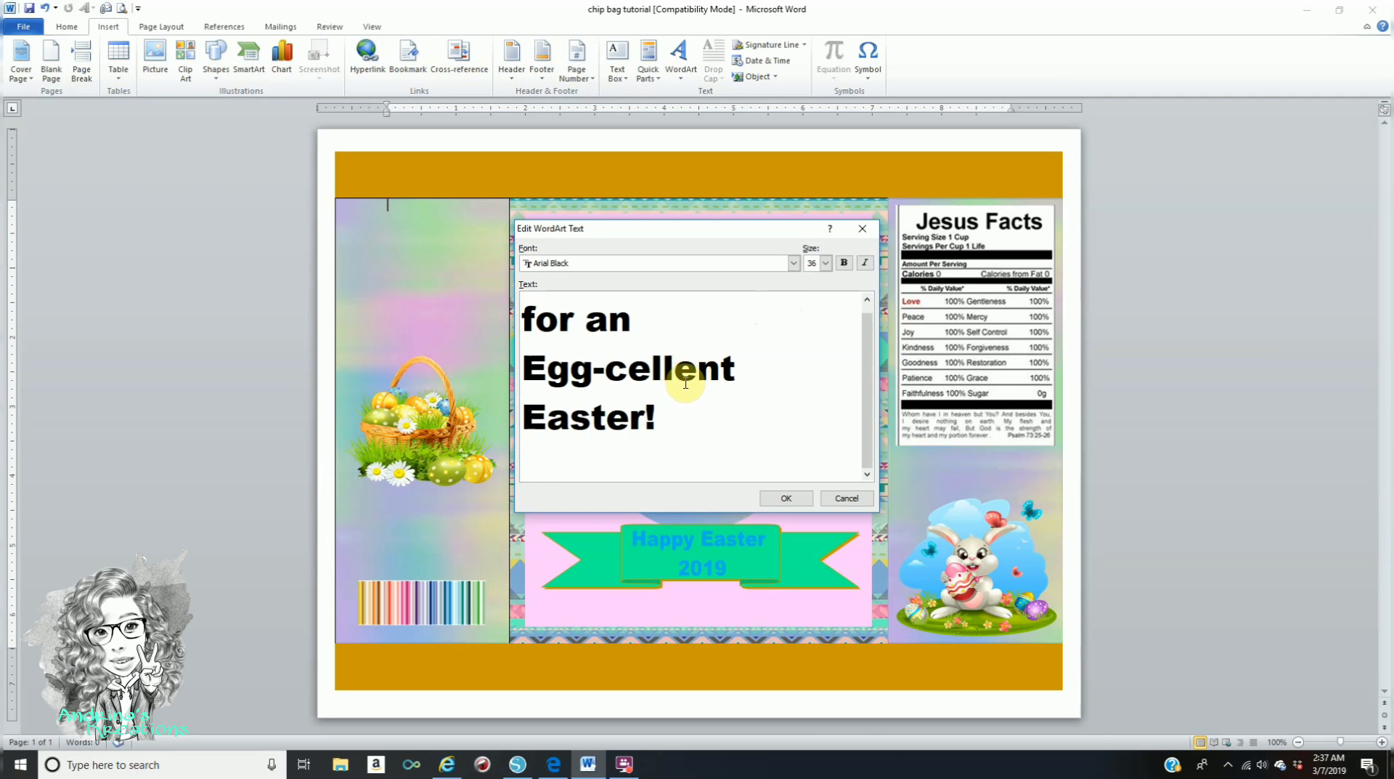
- Set the thank-you WordArt's font to Baskerville Old Face and place it in the document
{"action": "left_click_drag", "start_coordinate": [655, 419], "coordinate": [508, 288]}
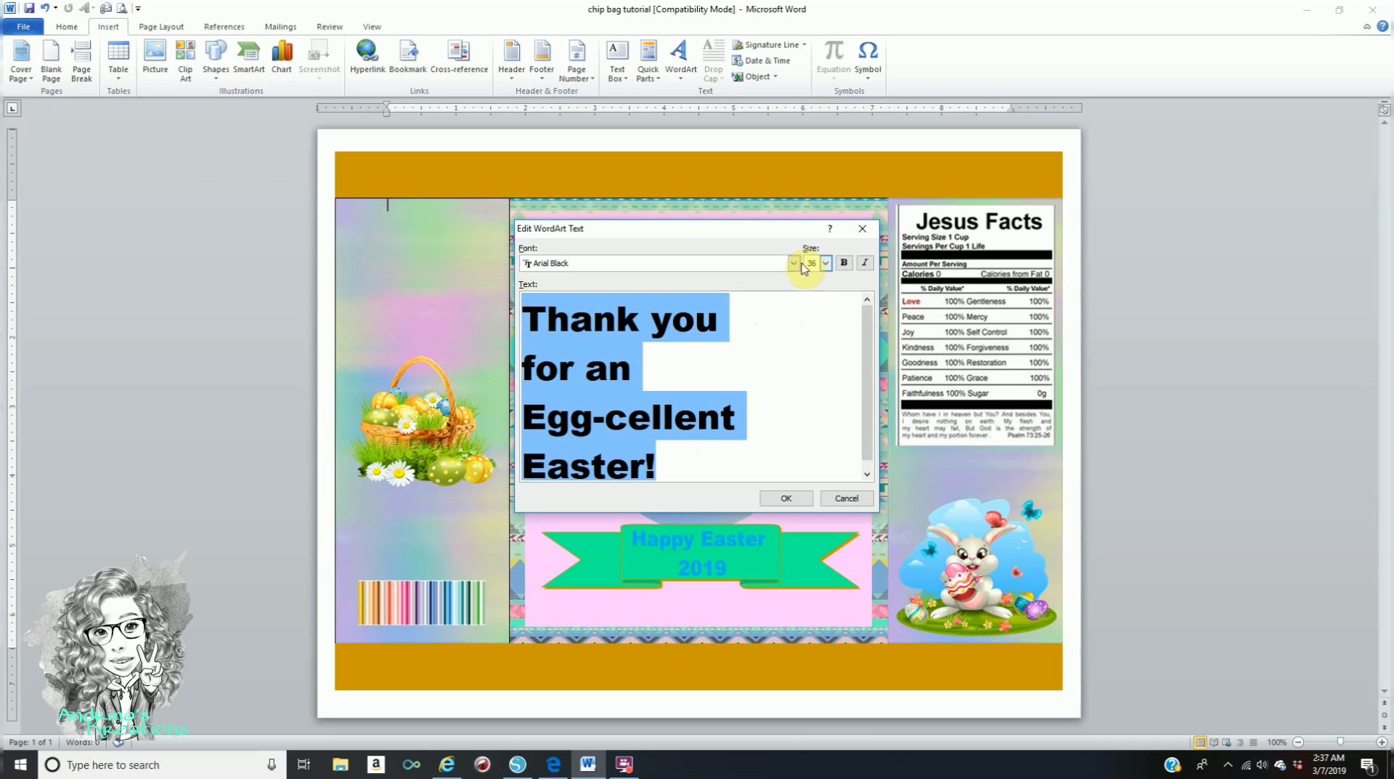
{"action": "left_click", "coordinate": [794, 263]}
{"action": "scroll", "coordinate": [723, 321], "scroll_direction": "down", "scroll_amount": 2}
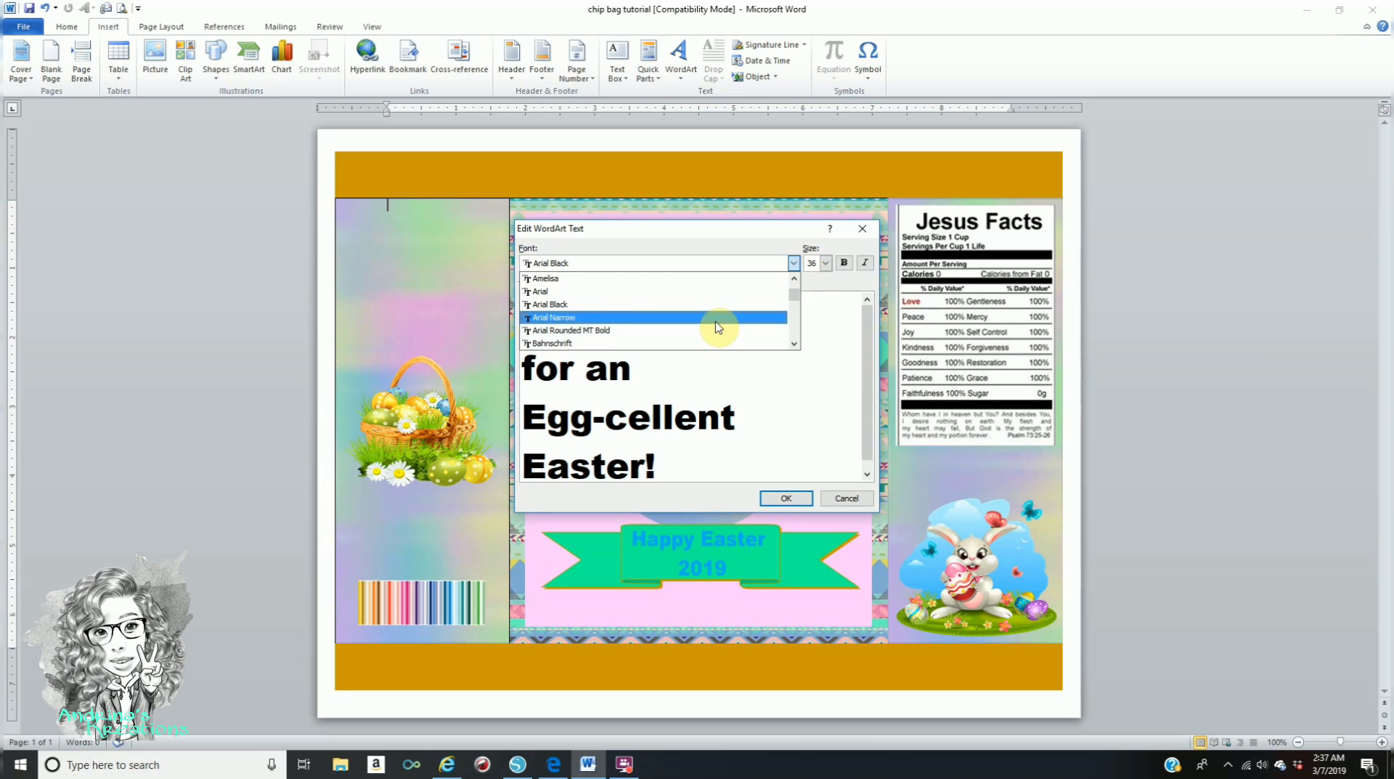
{"action": "scroll", "coordinate": [716, 324], "scroll_direction": "down", "scroll_amount": 3}
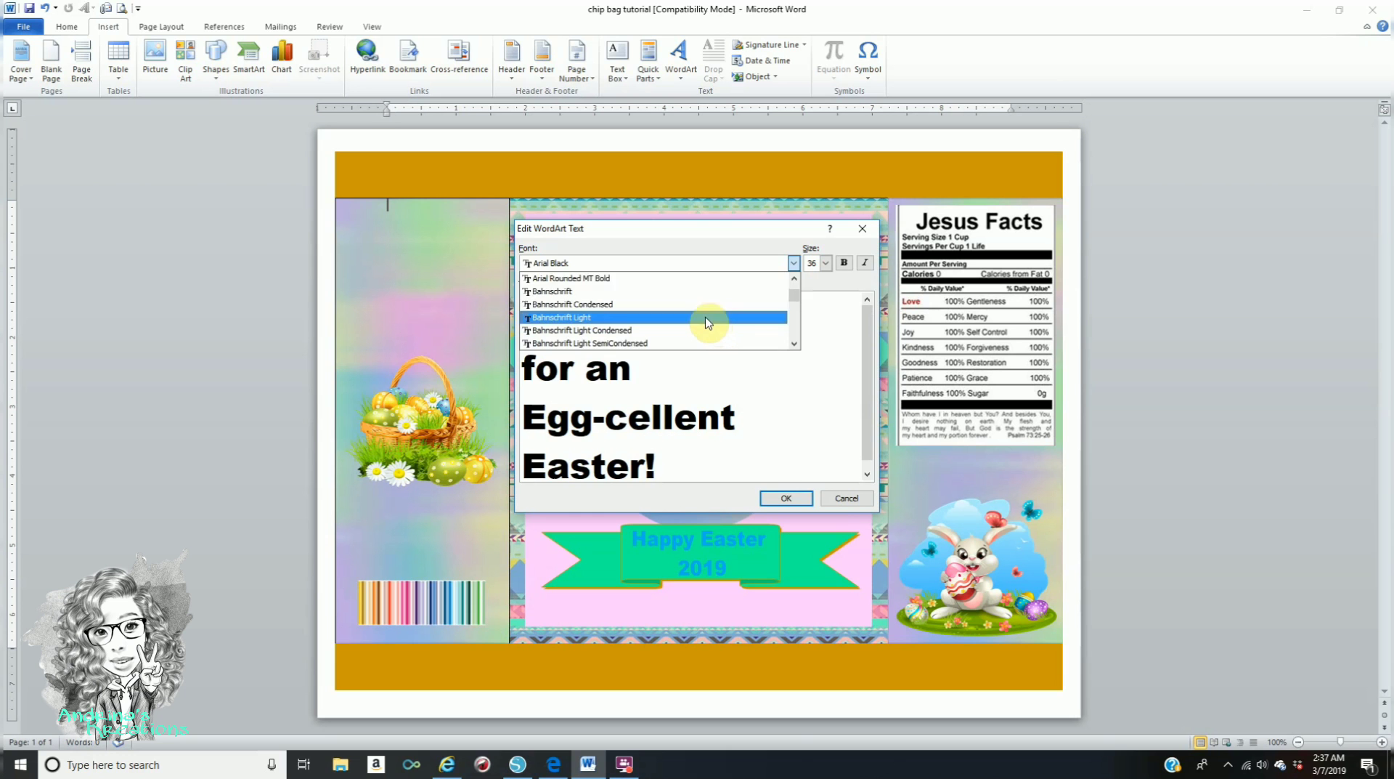
{"action": "scroll", "coordinate": [705, 319], "scroll_direction": "down", "scroll_amount": 2}
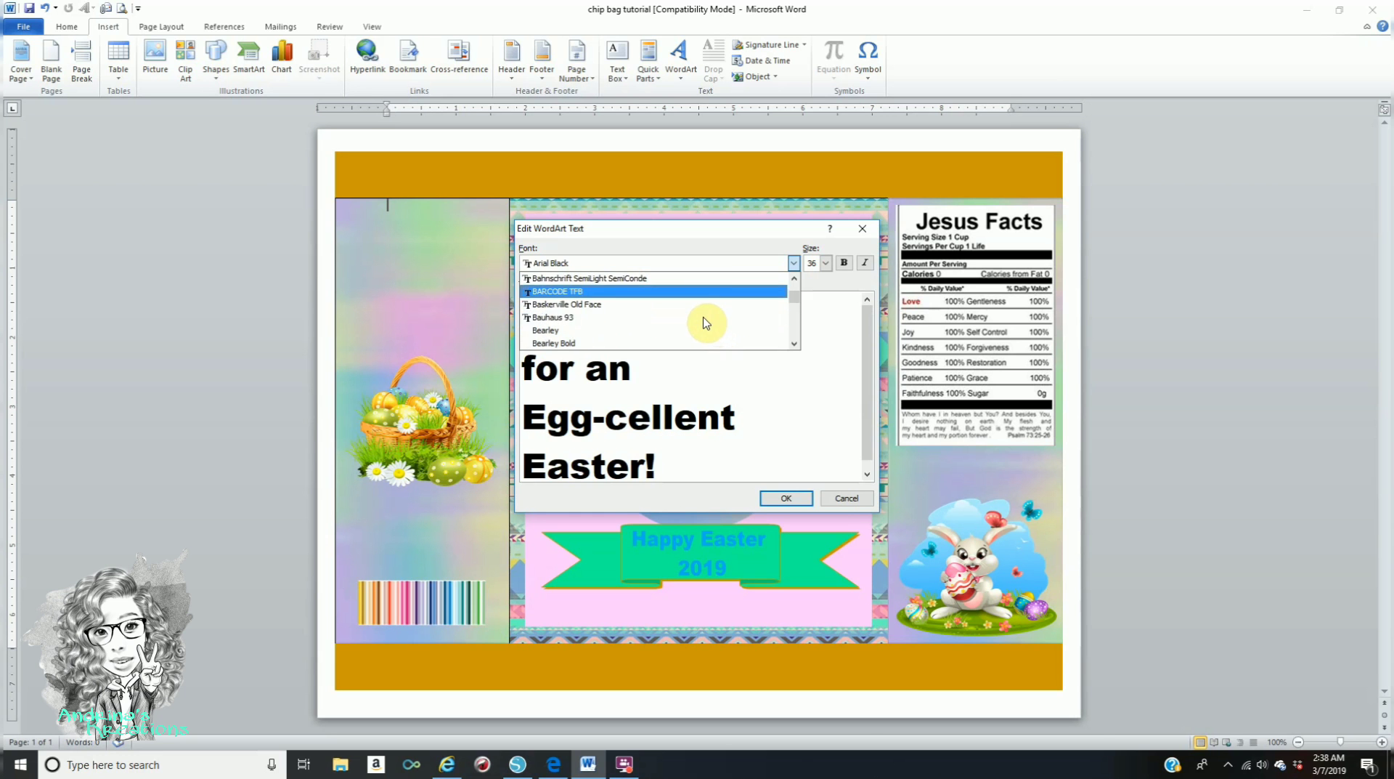
{"action": "left_click", "coordinate": [686, 310]}
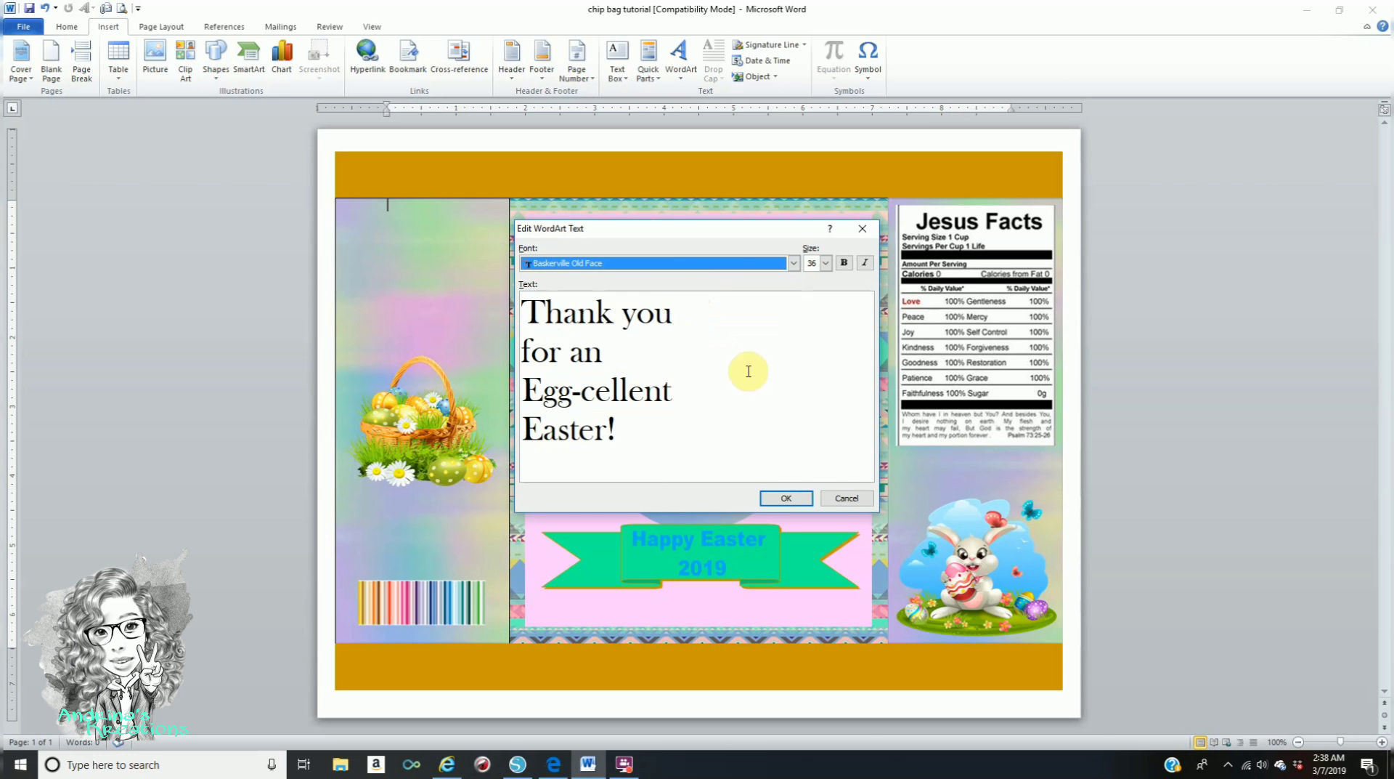
{"action": "left_click", "coordinate": [799, 498]}
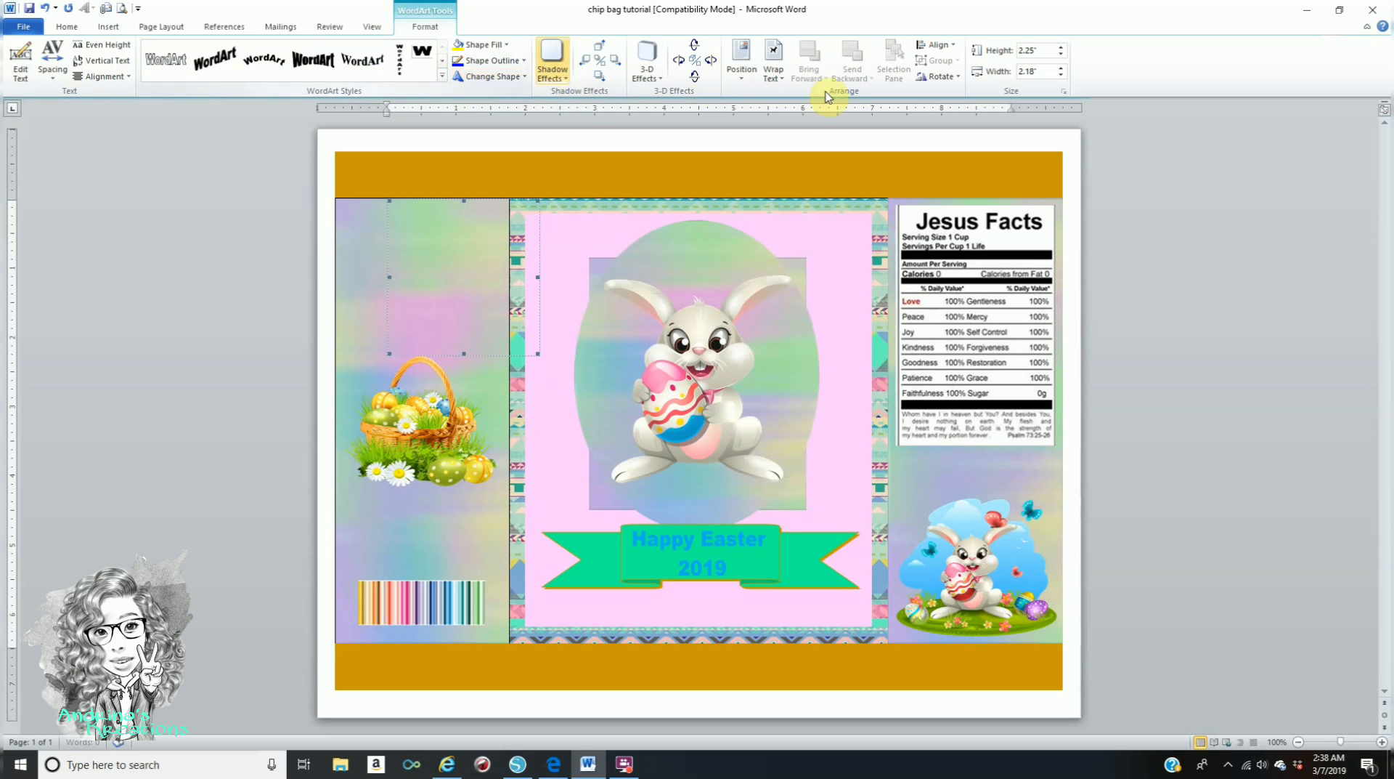
- Set the thank-you WordArt's text wrapping to In Front of Text and give it the recent gold color for fill and outline
{"action": "left_click", "coordinate": [774, 62]}
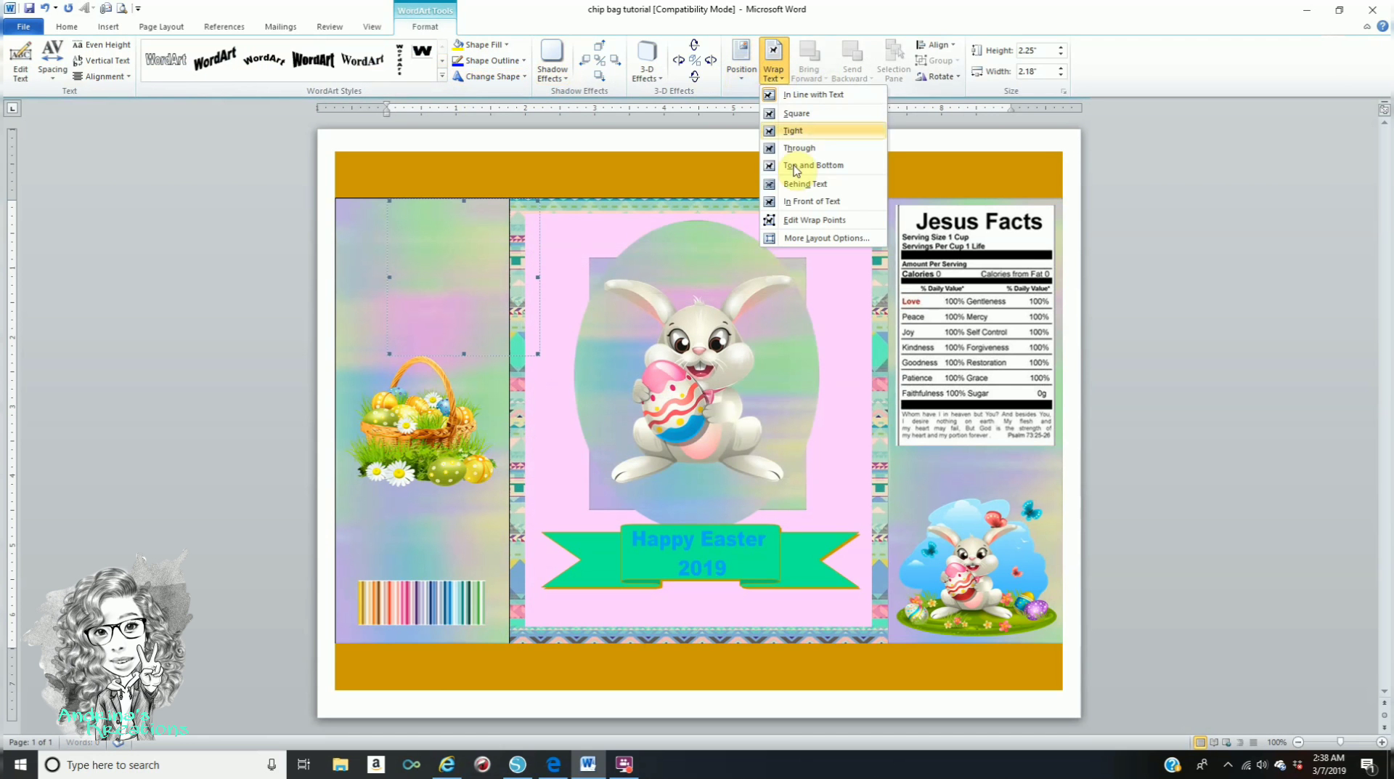
{"action": "left_click", "coordinate": [803, 207]}
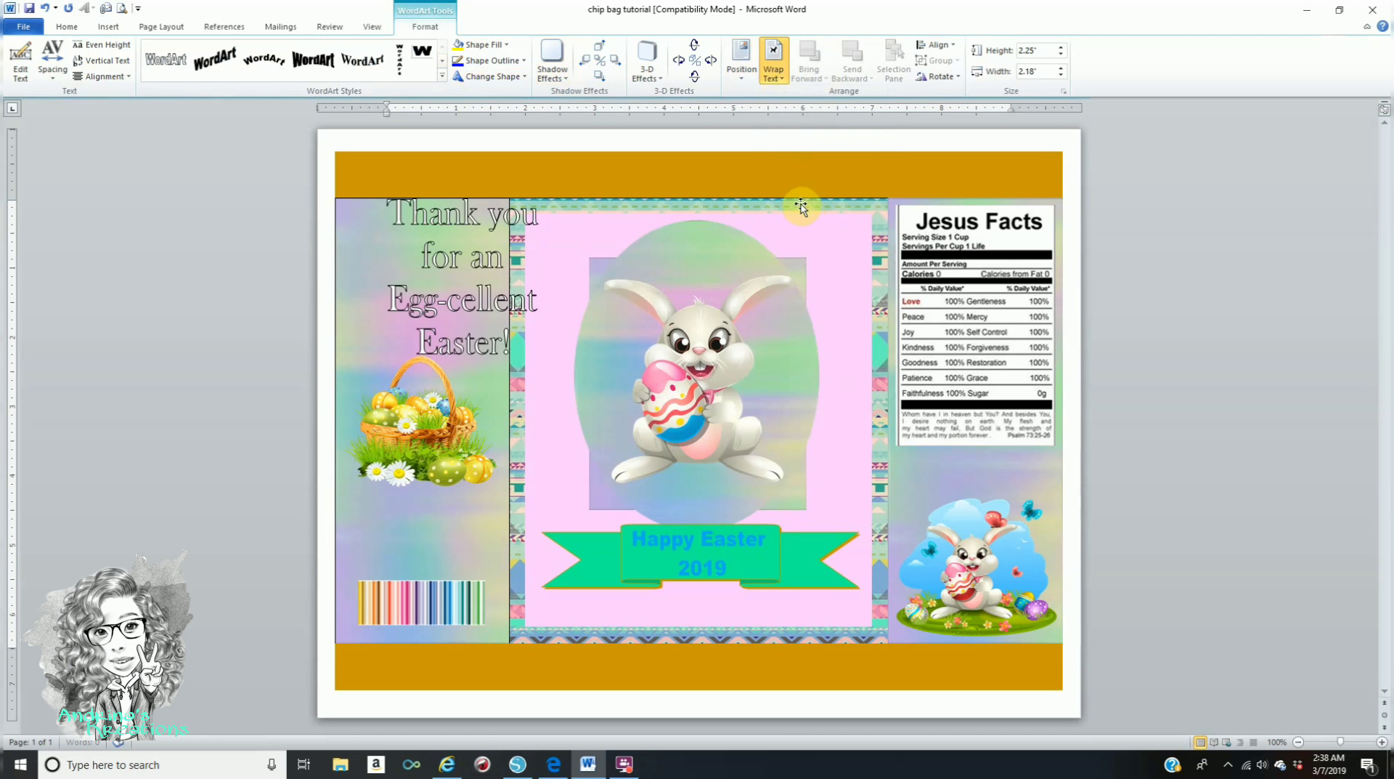
{"action": "left_click", "coordinate": [485, 45]}
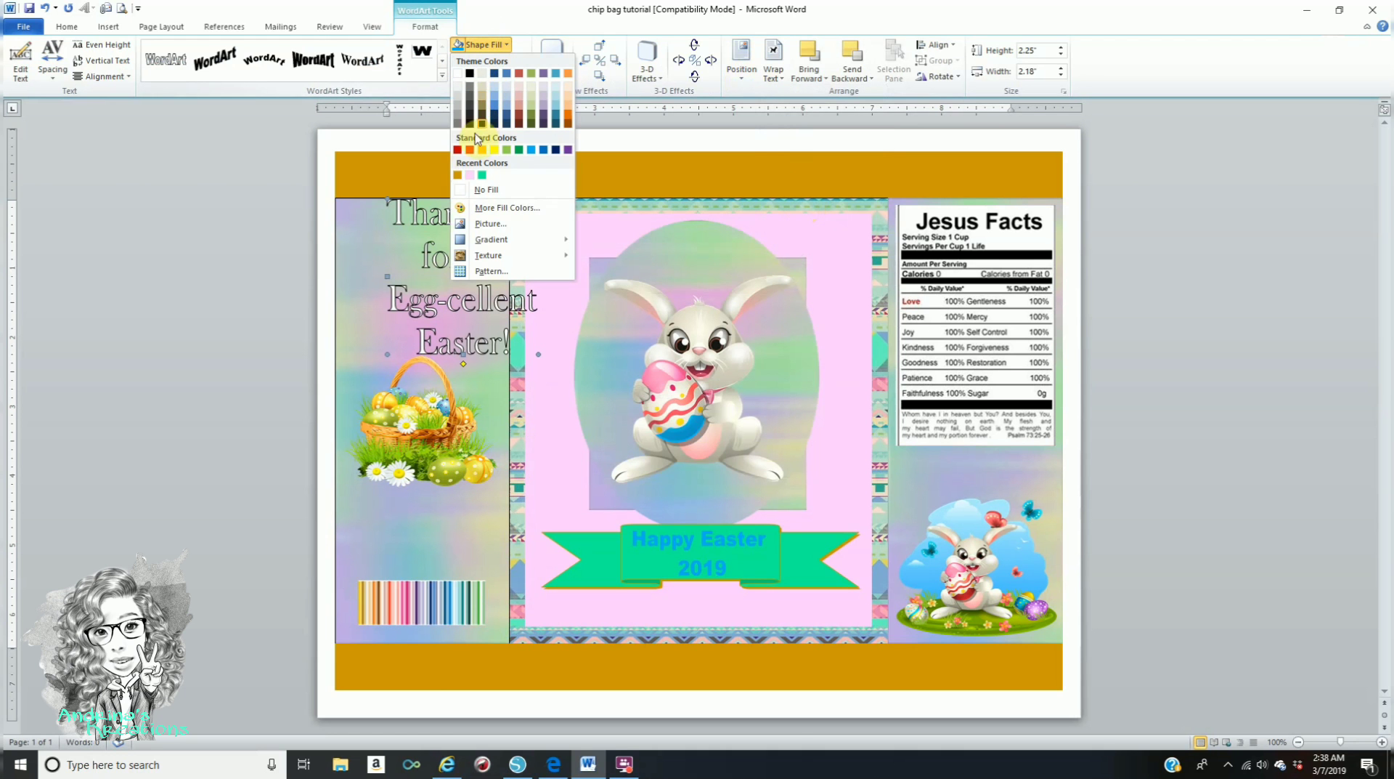
{"action": "left_click", "coordinate": [458, 176]}
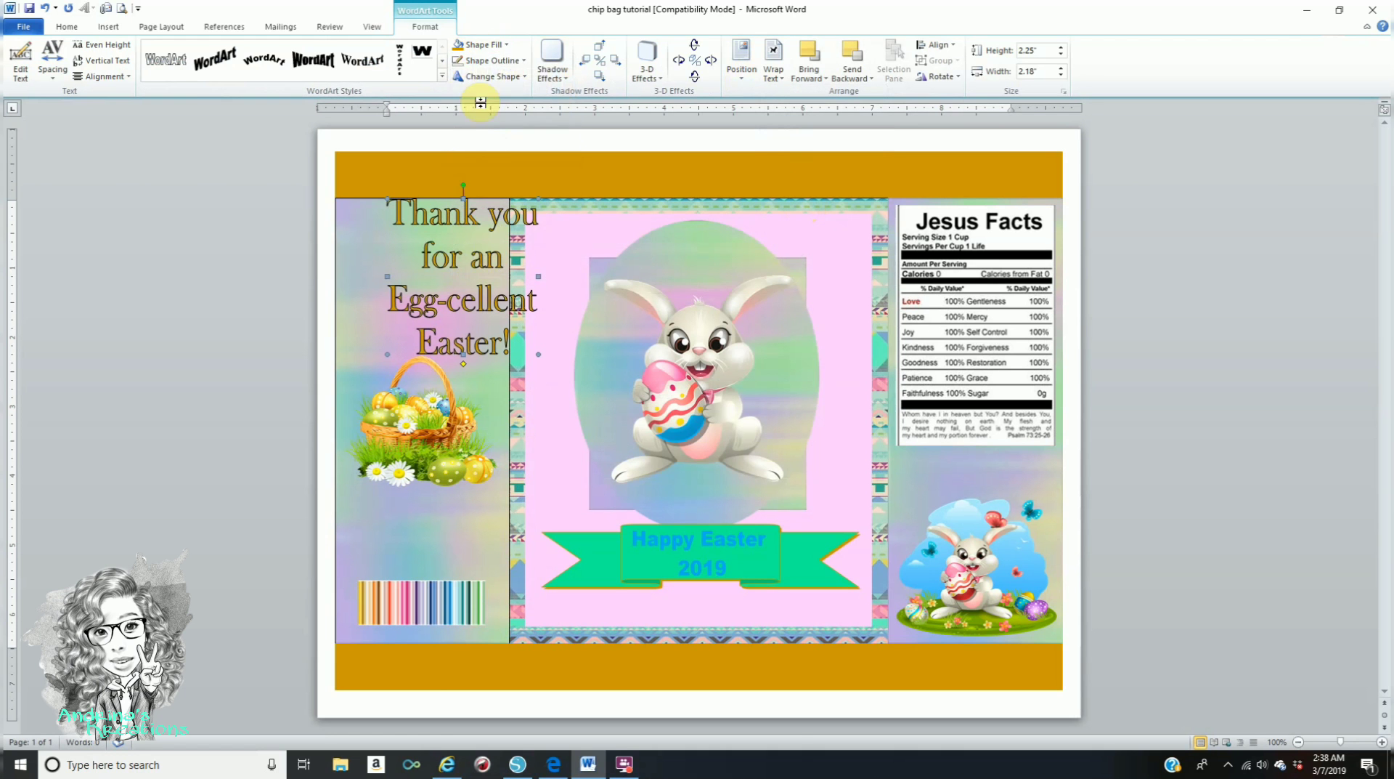
{"action": "left_click", "coordinate": [500, 61]}
{"action": "left_click", "coordinate": [457, 191]}
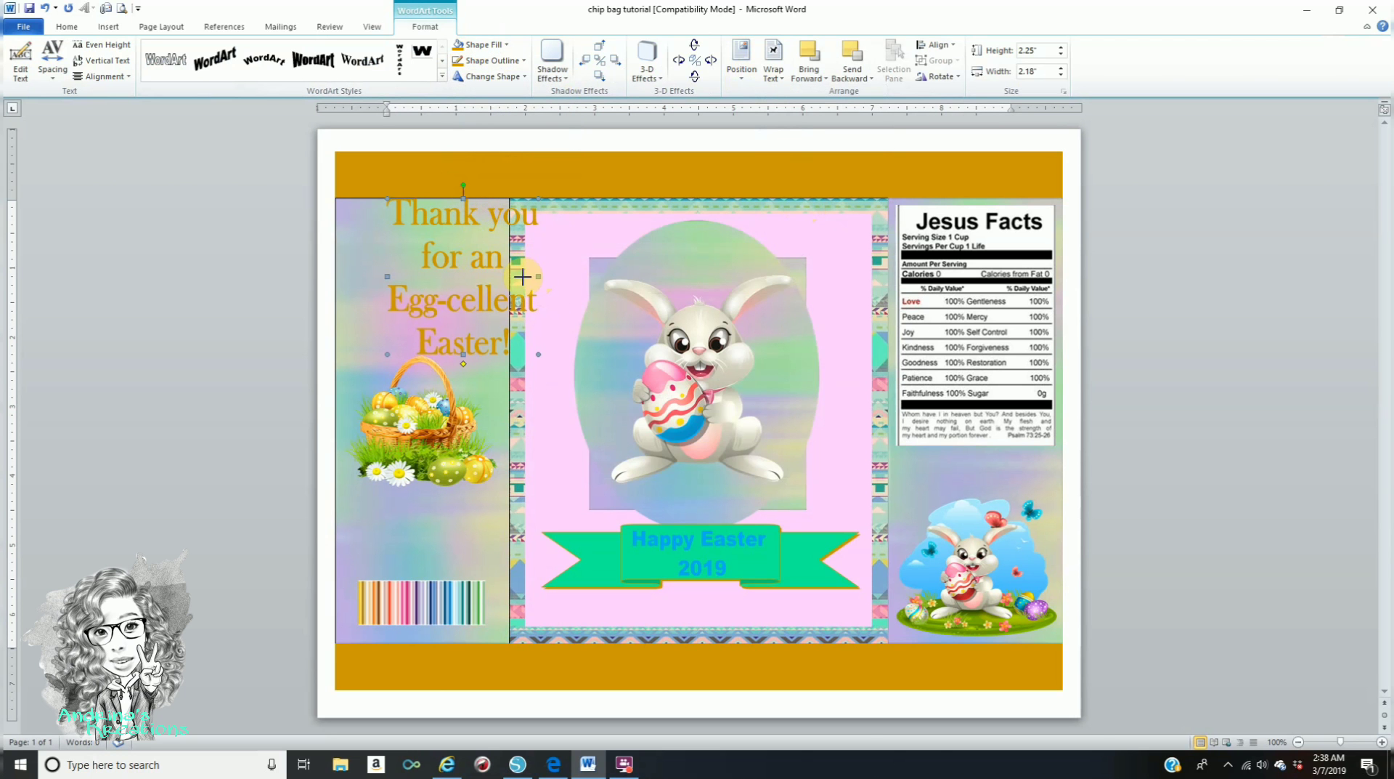
- Narrow the thank-you WordArt to about 1.32" wide and move the egg basket picture down, closer to the barcode
{"action": "left_click_drag", "start_coordinate": [478, 277], "coordinate": [479, 277]}
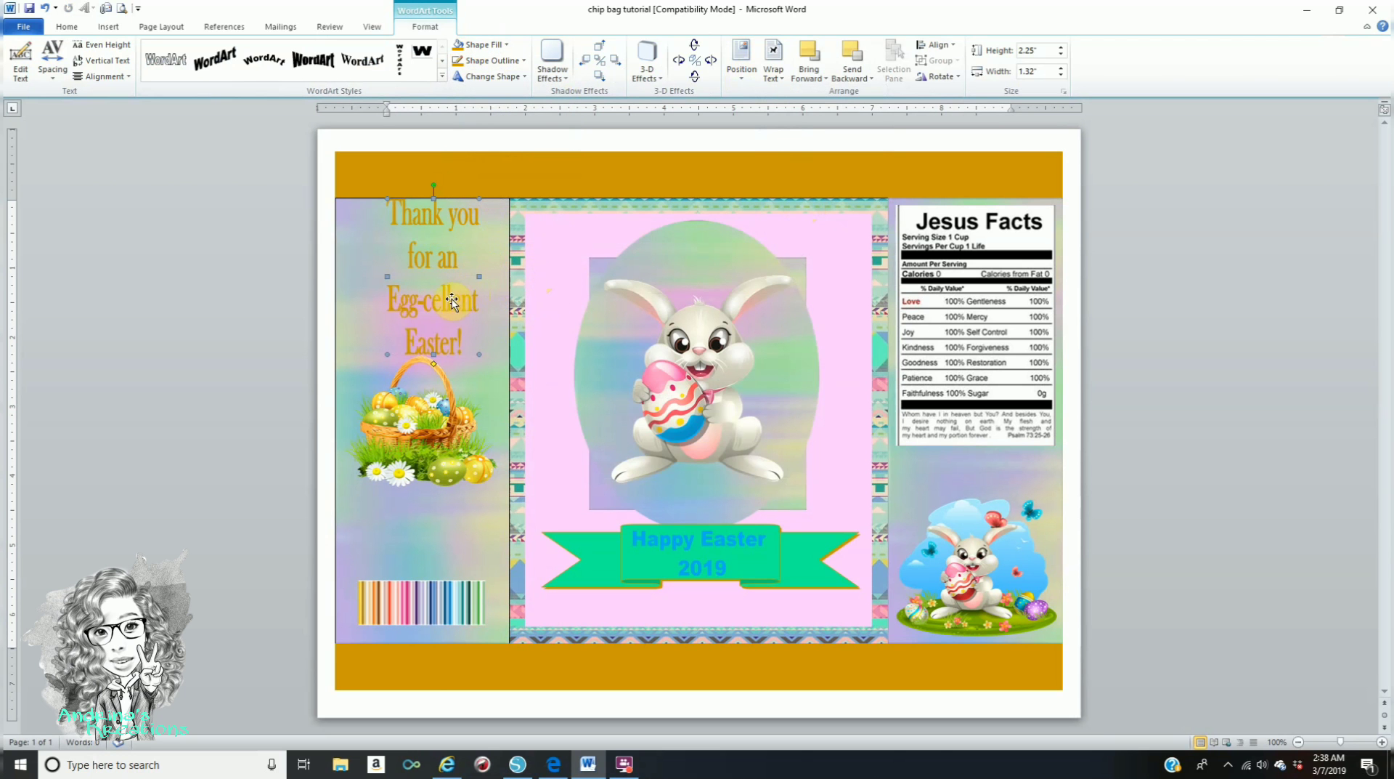
{"action": "left_click", "coordinate": [427, 450]}
{"action": "left_click_drag", "start_coordinate": [429, 472], "coordinate": [426, 496]}
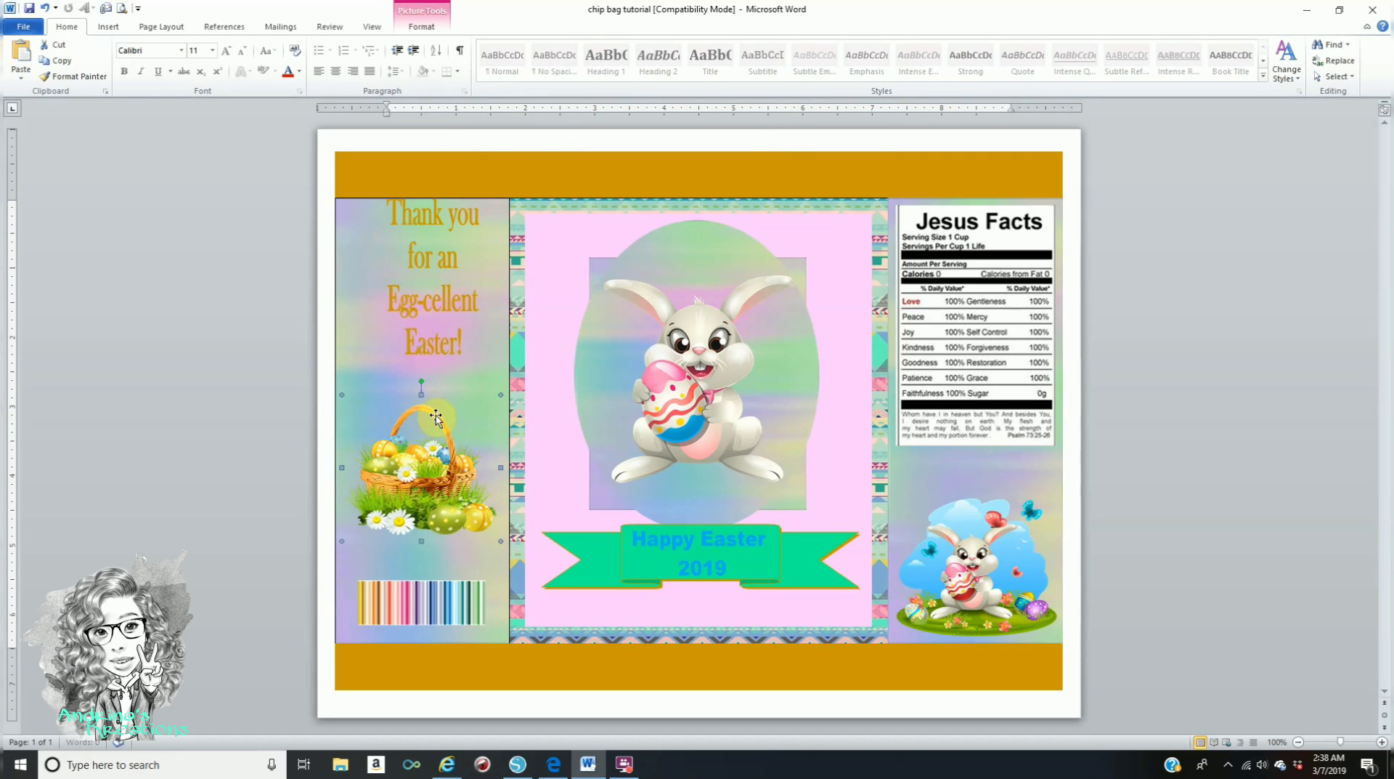
- Widen and slightly enlarge the thank-you WordArt so it fills the left panel's width above the egg basket
{"action": "left_click", "coordinate": [441, 311]}
{"action": "left_click_drag", "start_coordinate": [386, 278], "coordinate": [355, 278]}
{"action": "left_click_drag", "start_coordinate": [441, 299], "coordinate": [448, 318]}
{"action": "left_click_drag", "start_coordinate": [489, 371], "coordinate": [494, 379]}
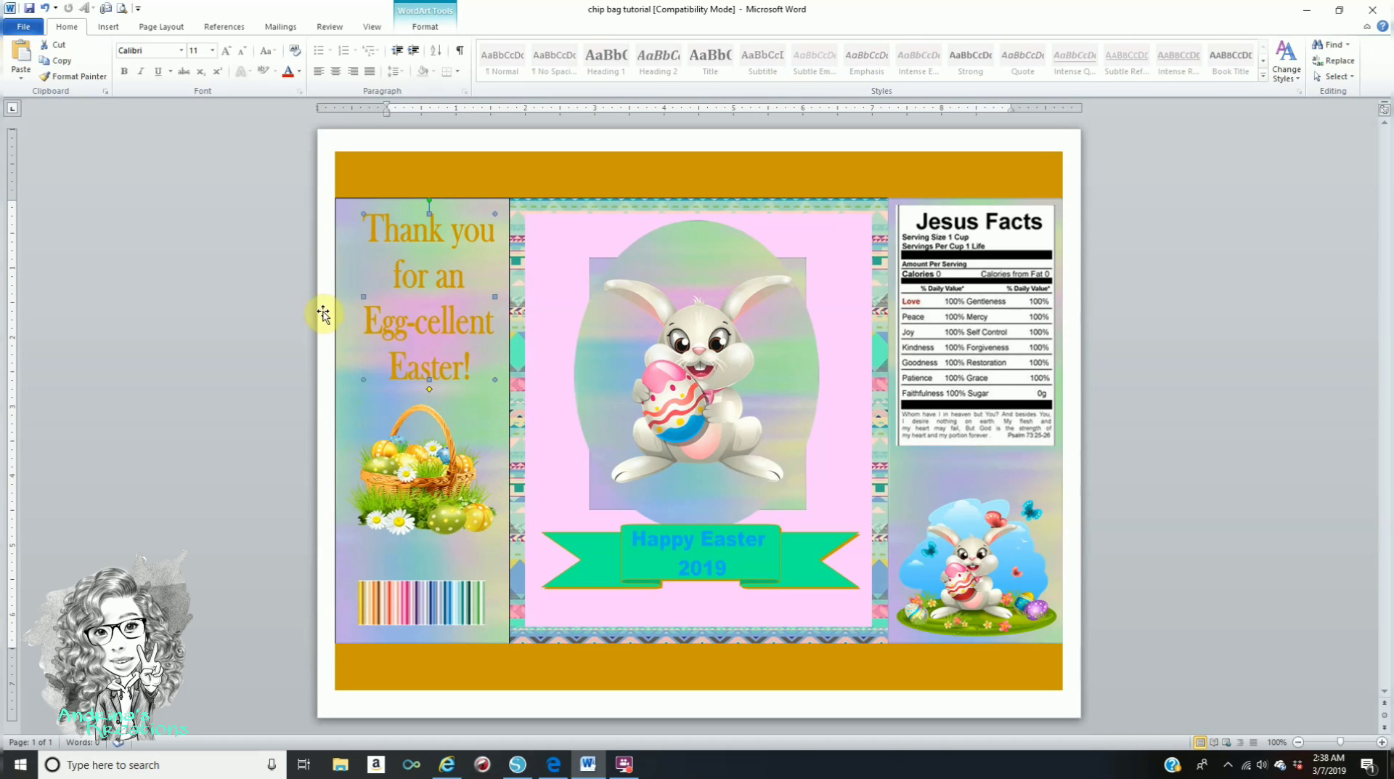
{"action": "left_click", "coordinate": [1269, 320]}
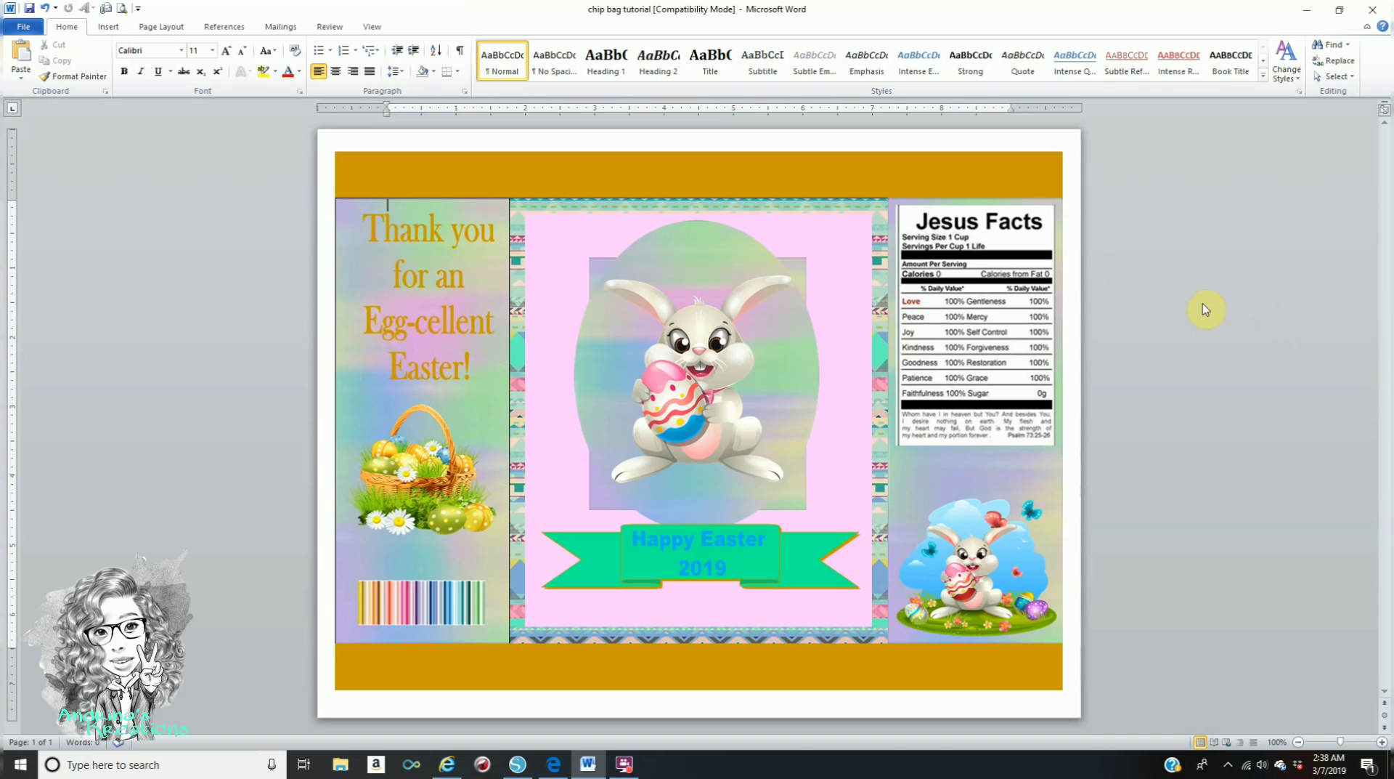
- Remove the outline from the left pastel panel
{"action": "left_click", "coordinate": [338, 407]}
{"action": "left_click", "coordinate": [425, 26]}
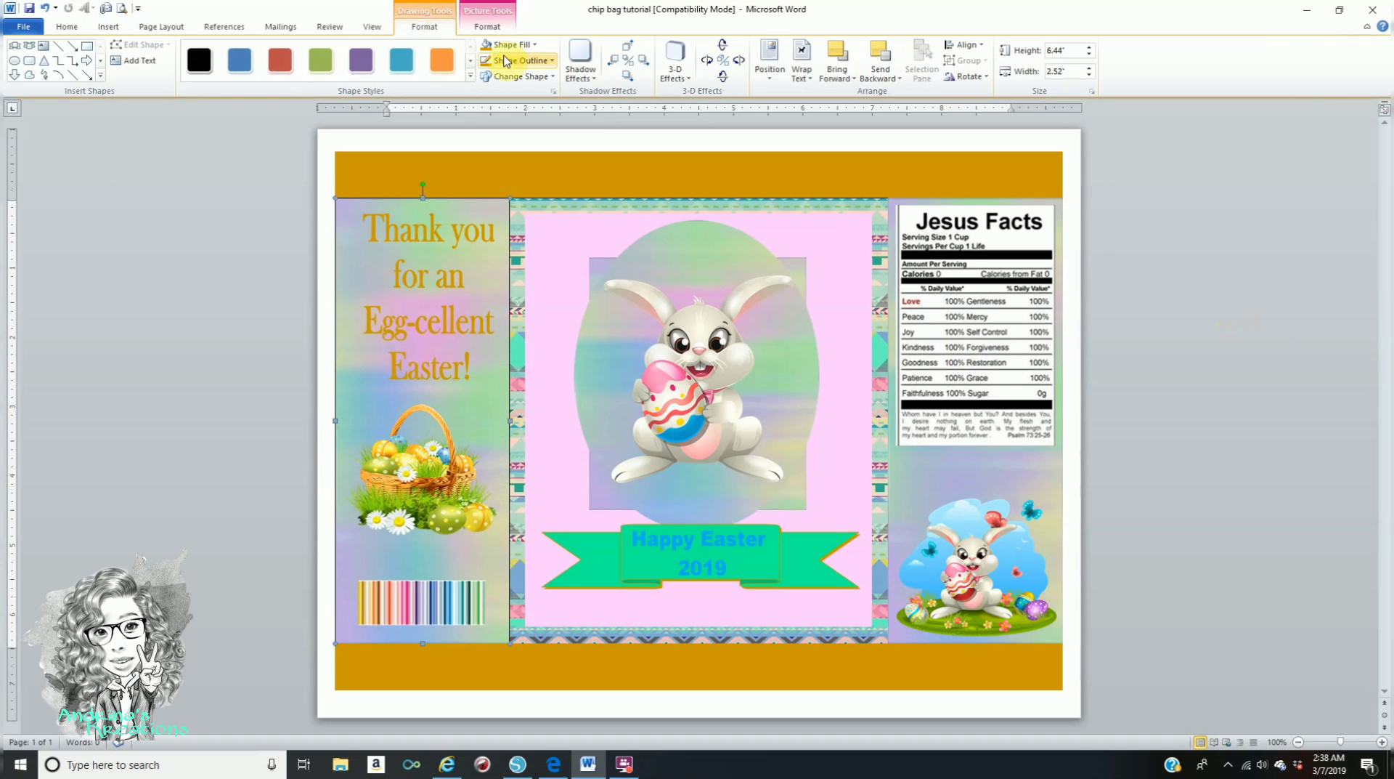
{"action": "left_click", "coordinate": [512, 60]}
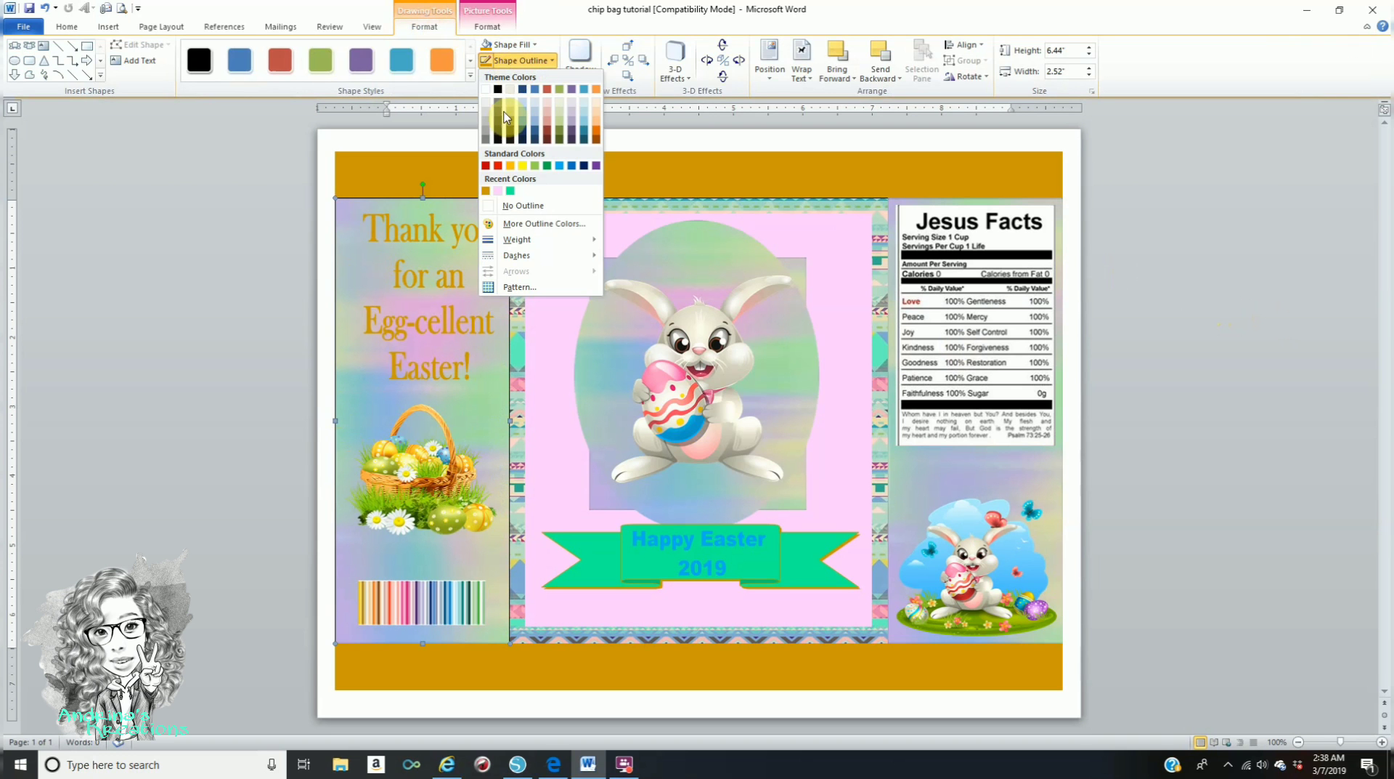
{"action": "left_click", "coordinate": [489, 208]}
{"action": "left_click", "coordinate": [1188, 272]}
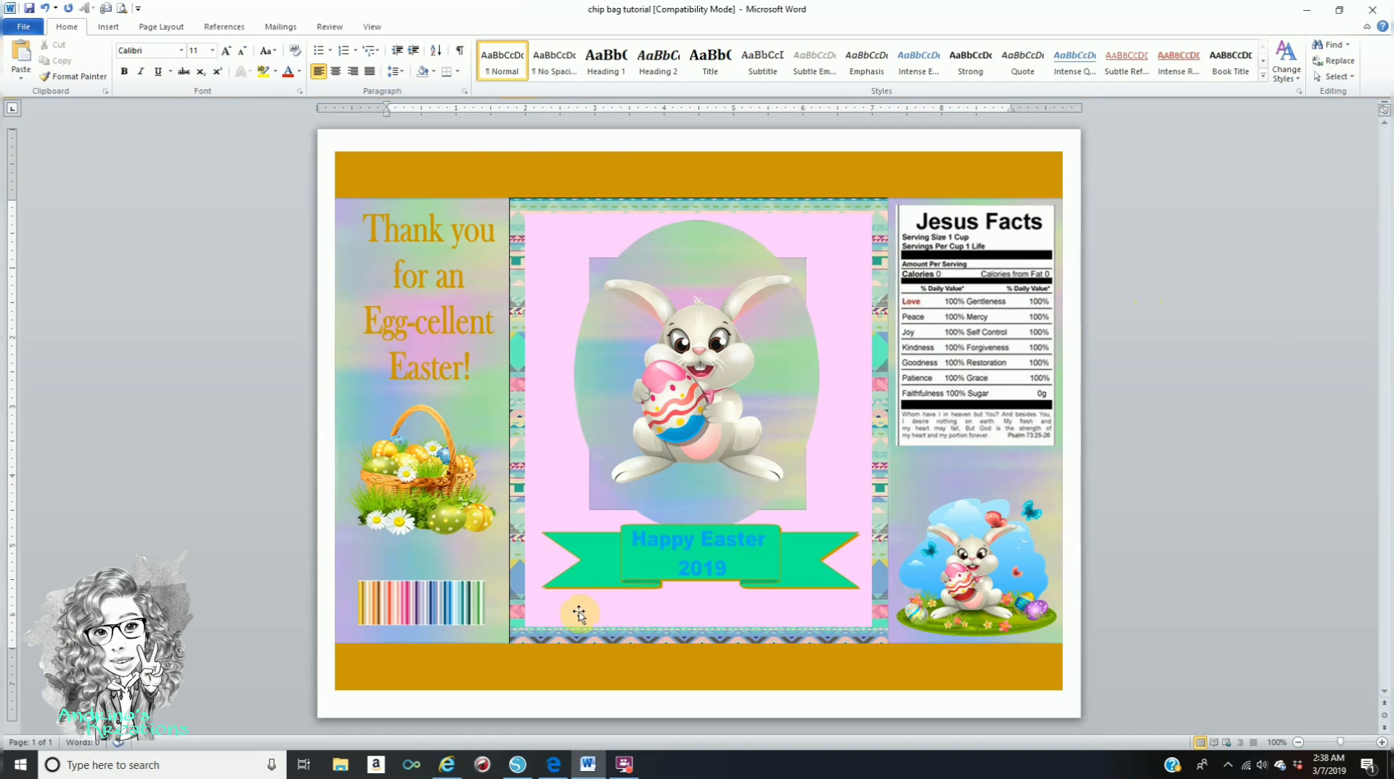
- Remove the outline from the patterned center panel
{"action": "left_click", "coordinate": [510, 590]}
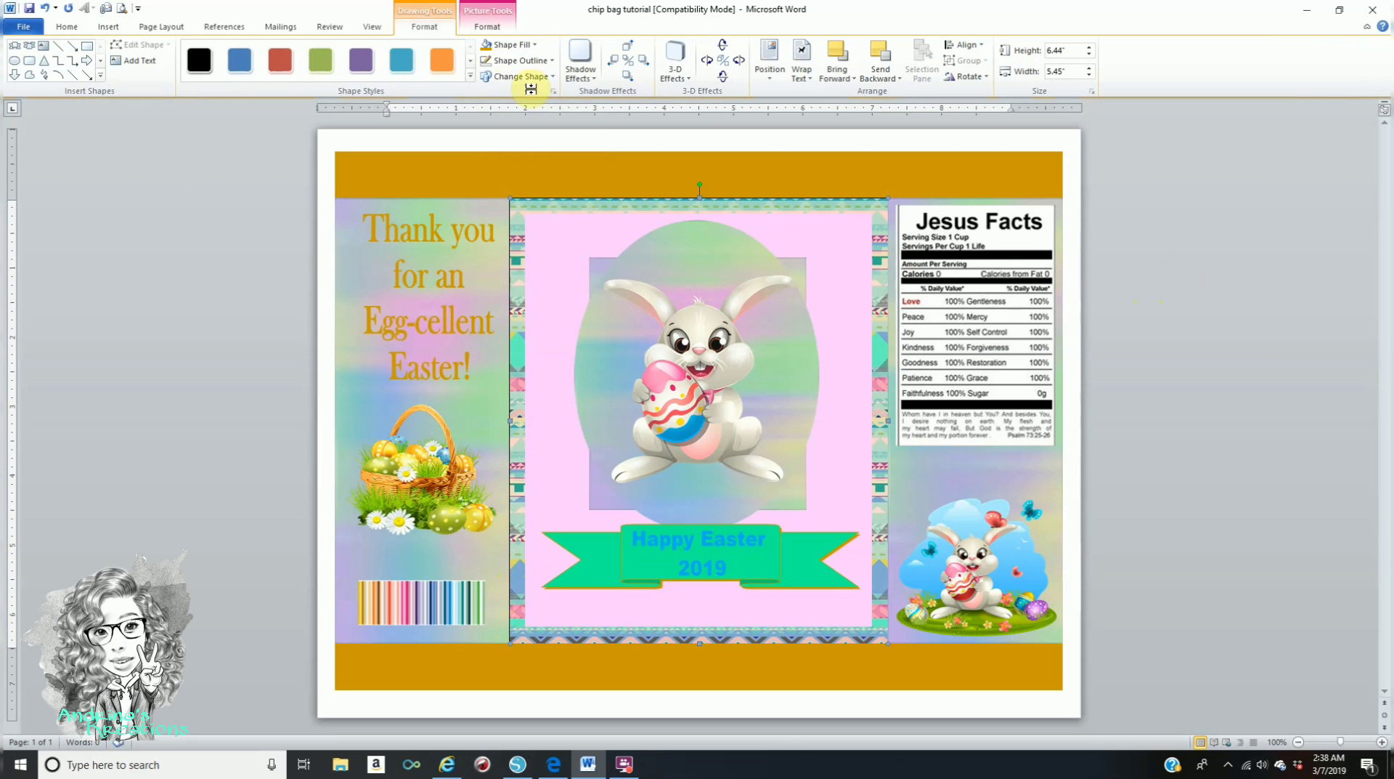
{"action": "left_click", "coordinate": [516, 61]}
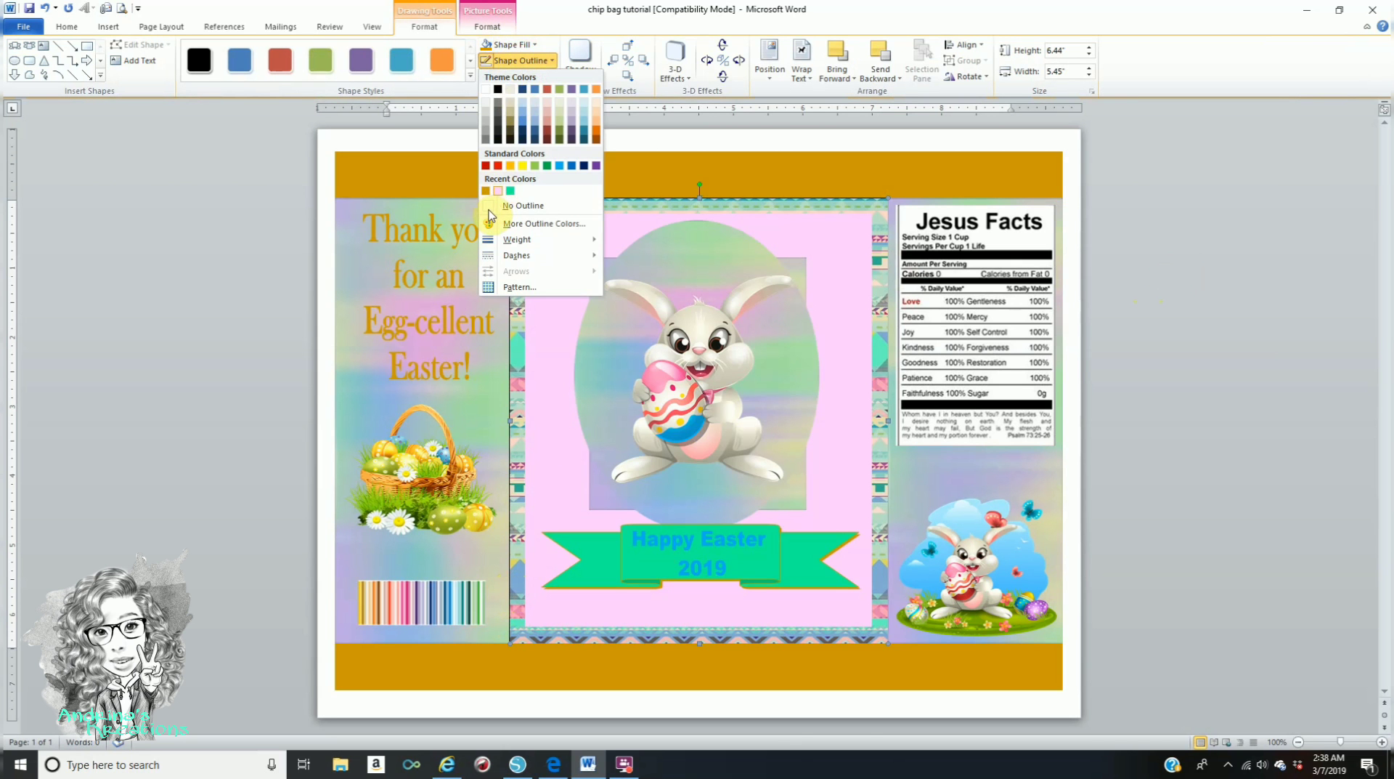
{"action": "left_click", "coordinate": [498, 206]}
{"action": "left_click", "coordinate": [1301, 351]}
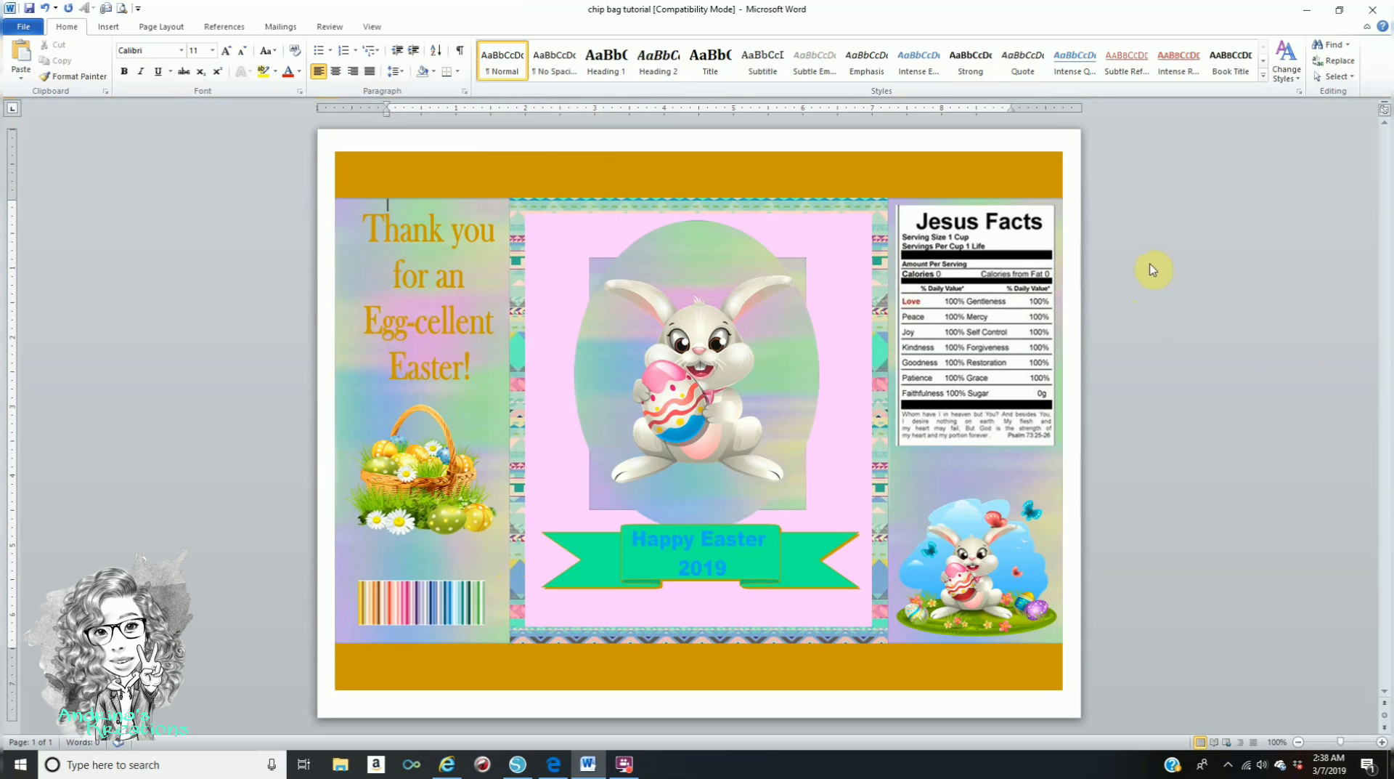
{"action": "left_click", "coordinate": [783, 178]}
{"action": "left_click_drag", "start_coordinate": [832, 178], "coordinate": [833, 178]}
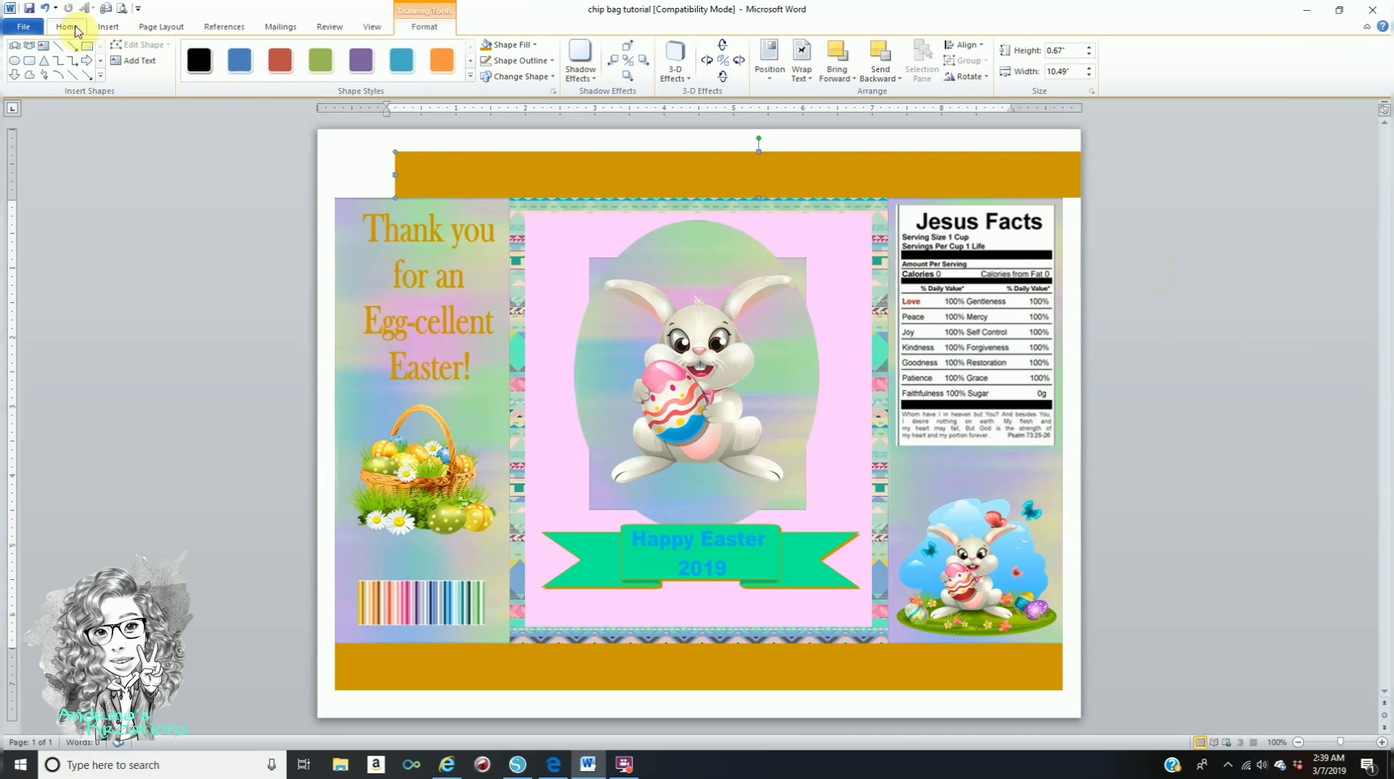
{"action": "left_click", "coordinate": [45, 9]}
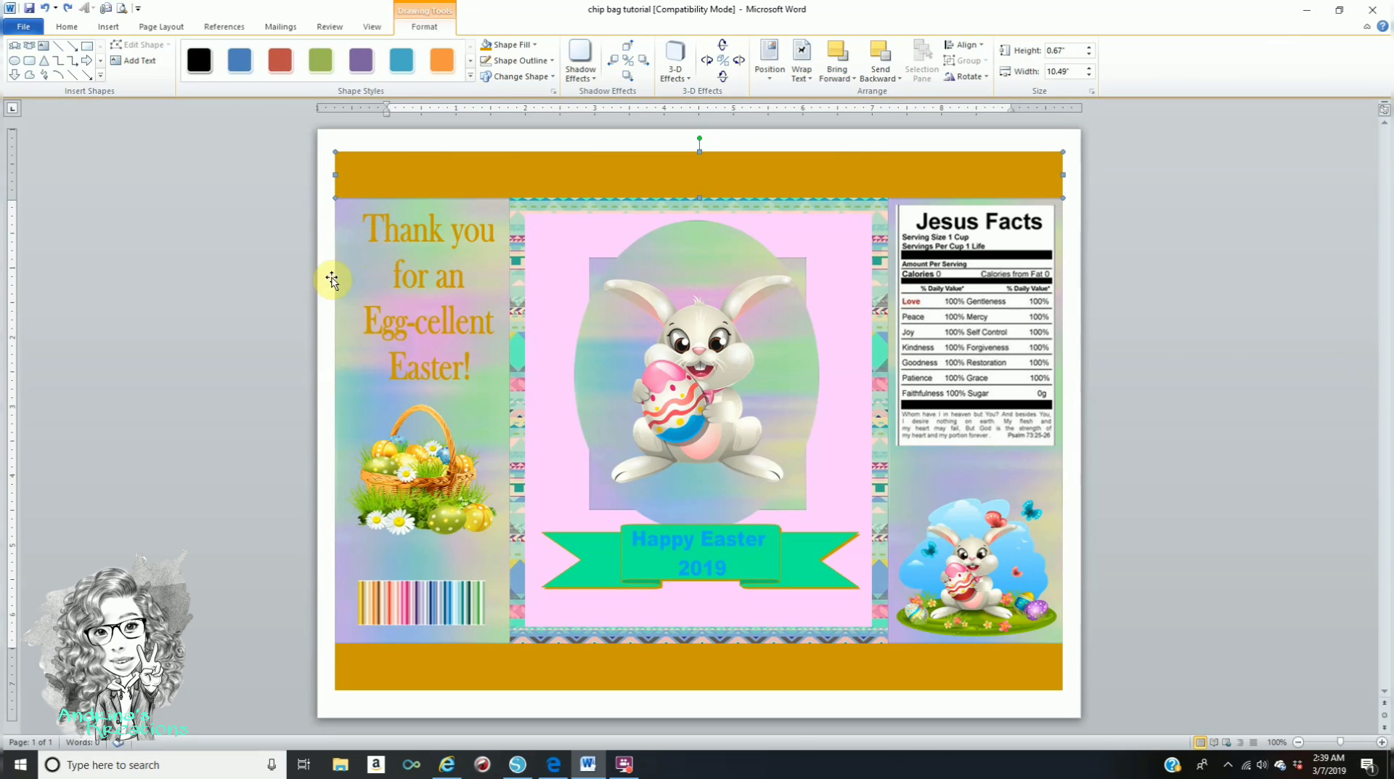
- Group the gold strips, panels, bunny, banner, WordArt and all side panel pictures into one object
{"action": "left_click", "coordinate": [392, 234], "text": "shift"}
{"action": "left_click", "coordinate": [434, 449], "text": "shift"}
{"action": "left_click", "coordinate": [404, 597], "text": "shift"}
{"action": "left_click", "coordinate": [491, 668], "text": "shift"}
{"action": "left_click", "coordinate": [519, 608], "text": "shift"}
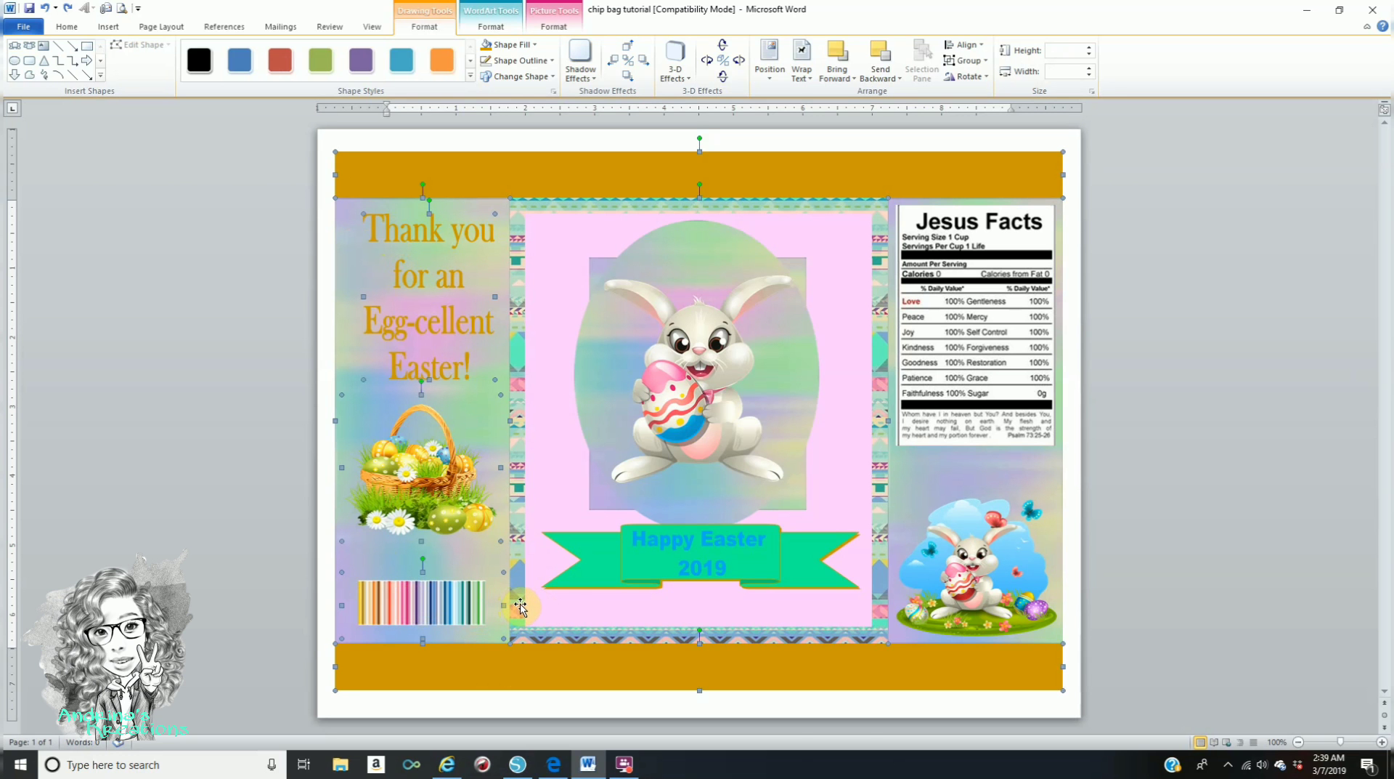
{"action": "left_click", "coordinate": [593, 586], "text": "shift"}
{"action": "left_click", "coordinate": [645, 539], "text": "shift"}
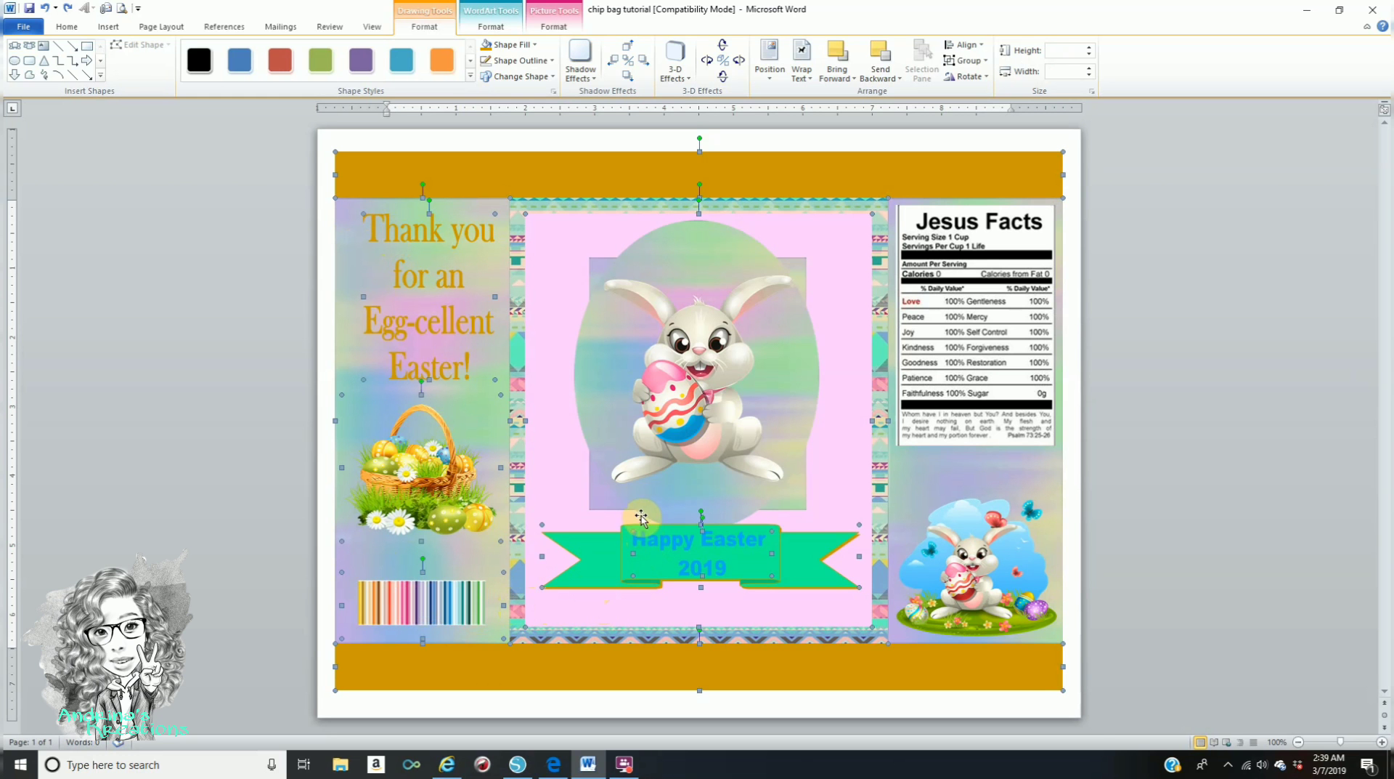
{"action": "left_click", "coordinate": [603, 506]}
{"action": "left_click", "coordinate": [668, 439]}
{"action": "left_click", "coordinate": [958, 296], "text": "ctrl"}
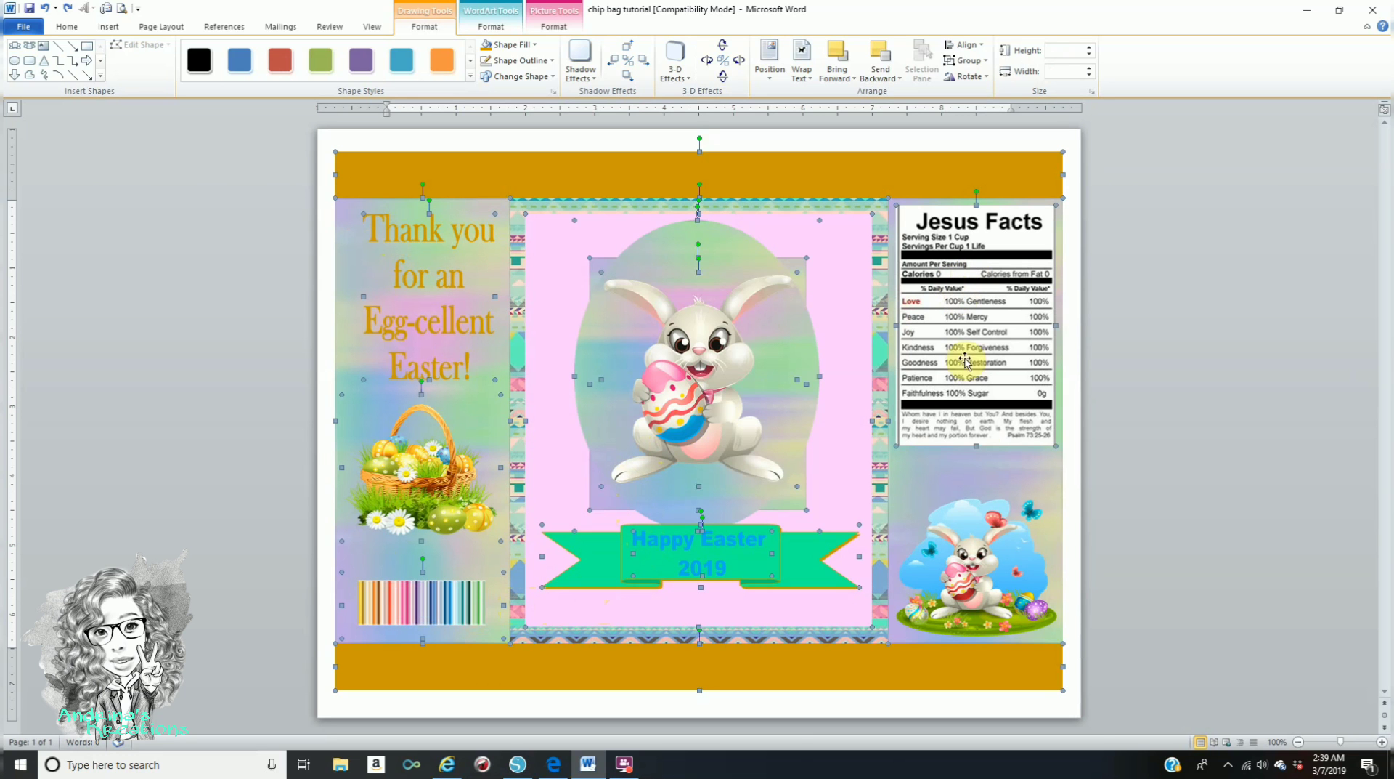
{"action": "left_click", "coordinate": [1016, 566], "text": "ctrl"}
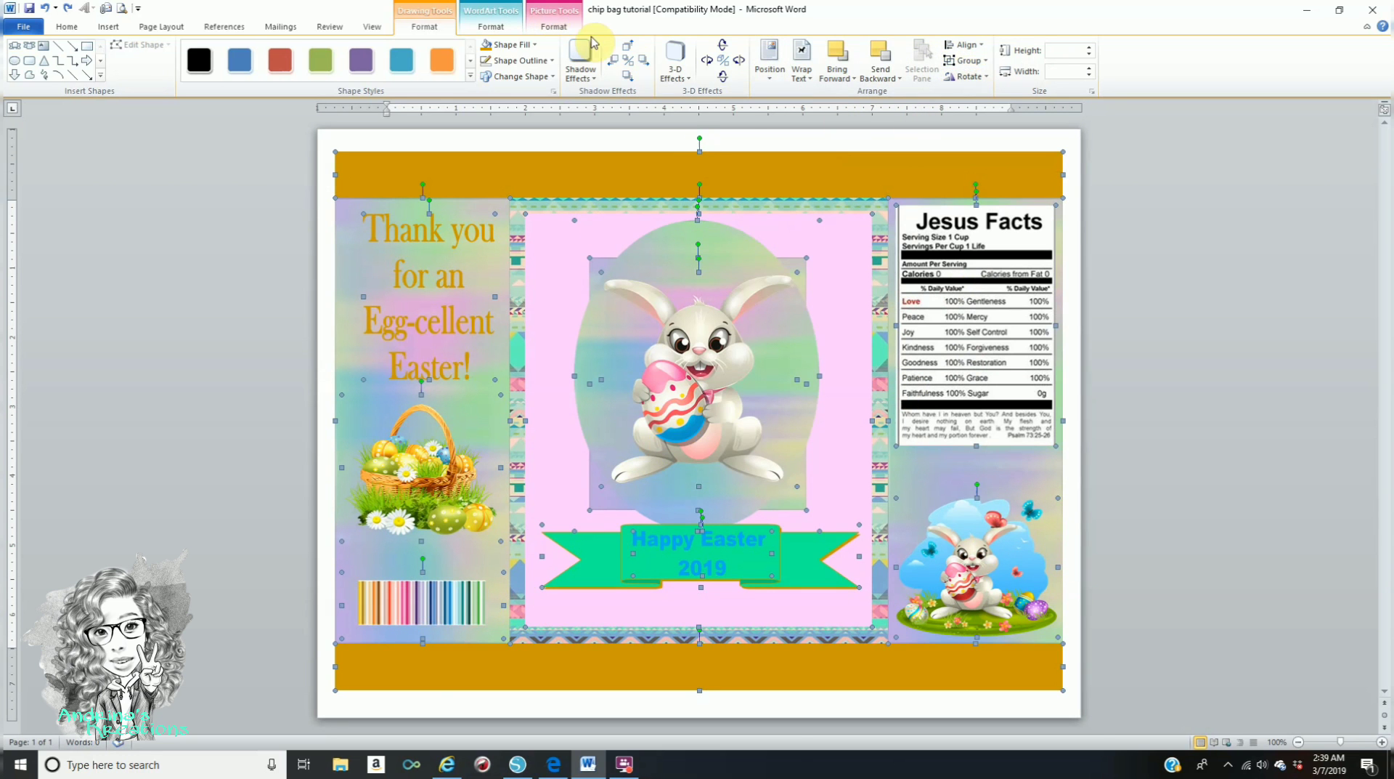
{"action": "left_click", "coordinate": [966, 60]}
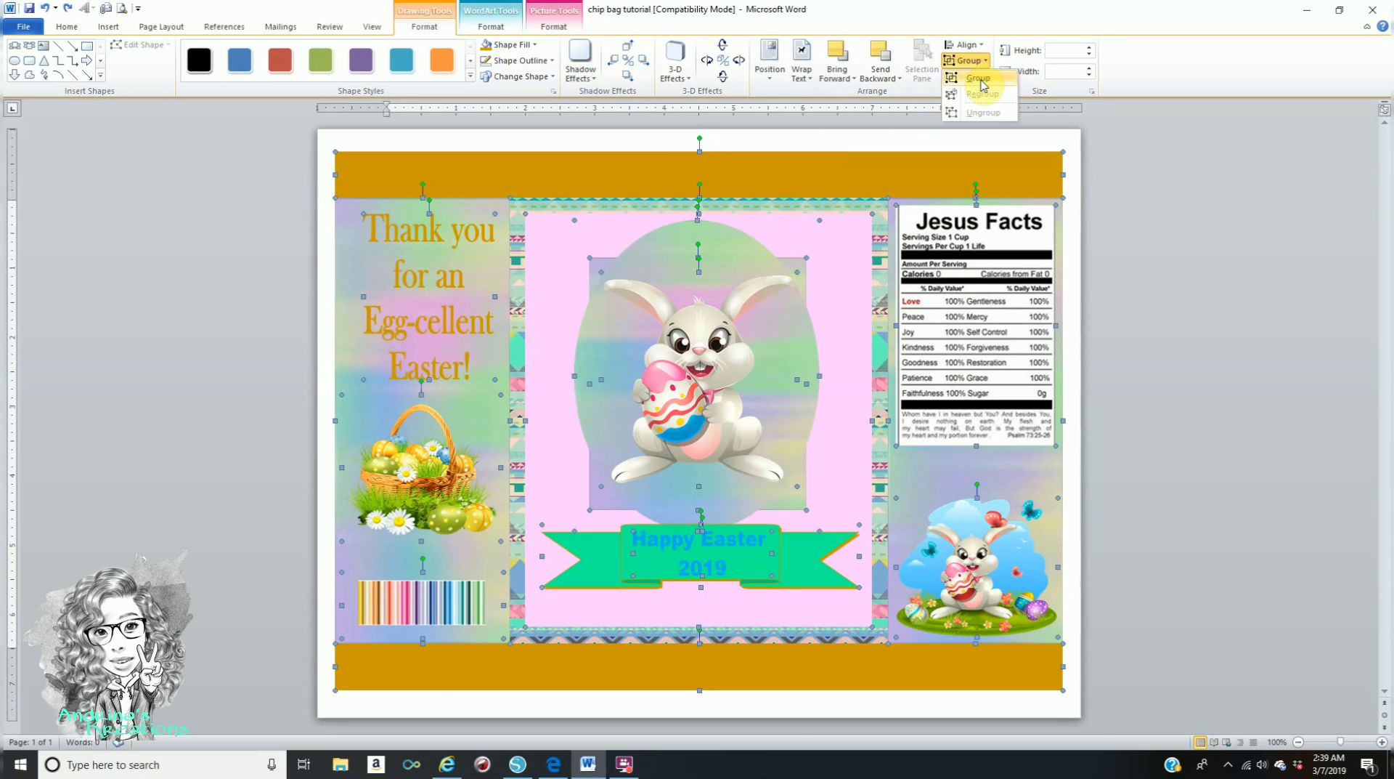
{"action": "left_click", "coordinate": [981, 78]}
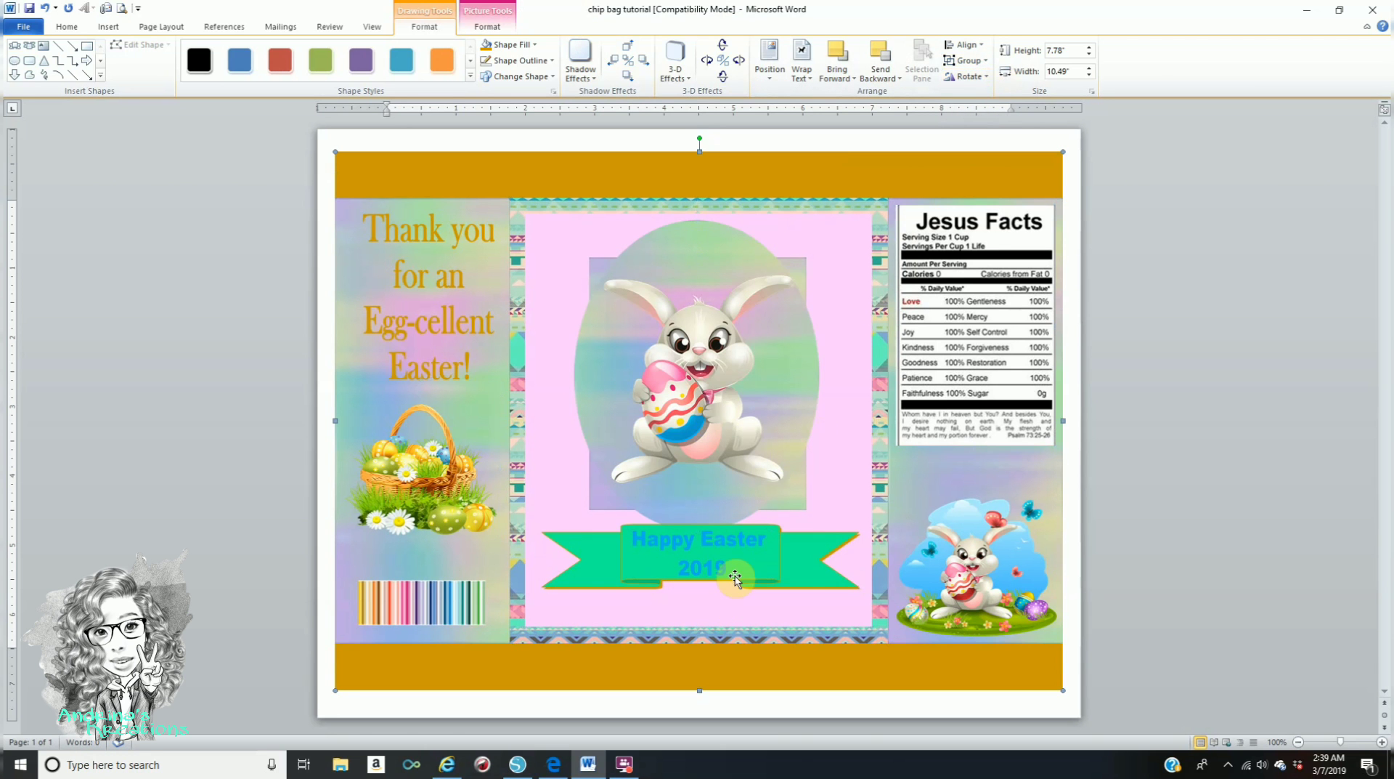
- Move the grouped design as one piece, leaving it slightly low and to the right on the page
{"action": "left_click_drag", "start_coordinate": [729, 545], "coordinate": [788, 565]}
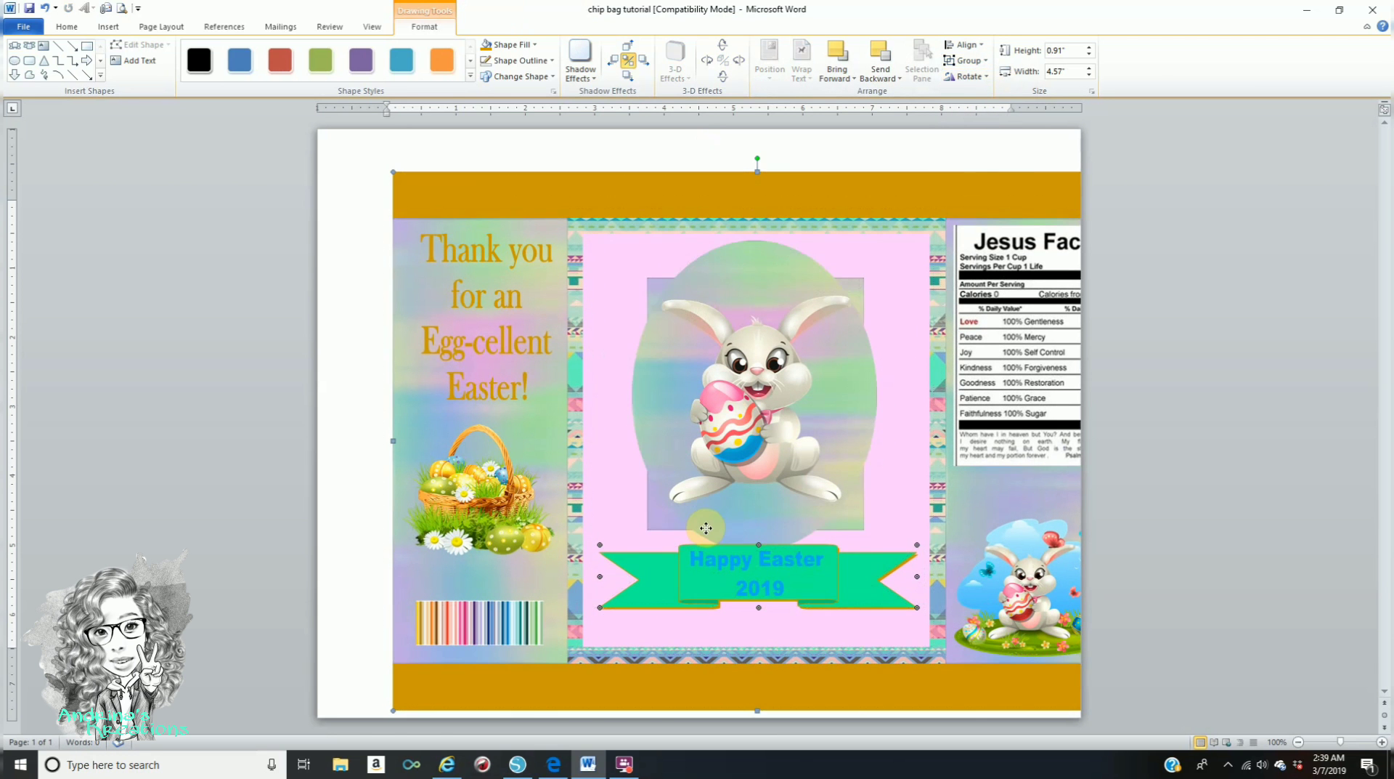
{"action": "key", "text": "ctrl+z"}
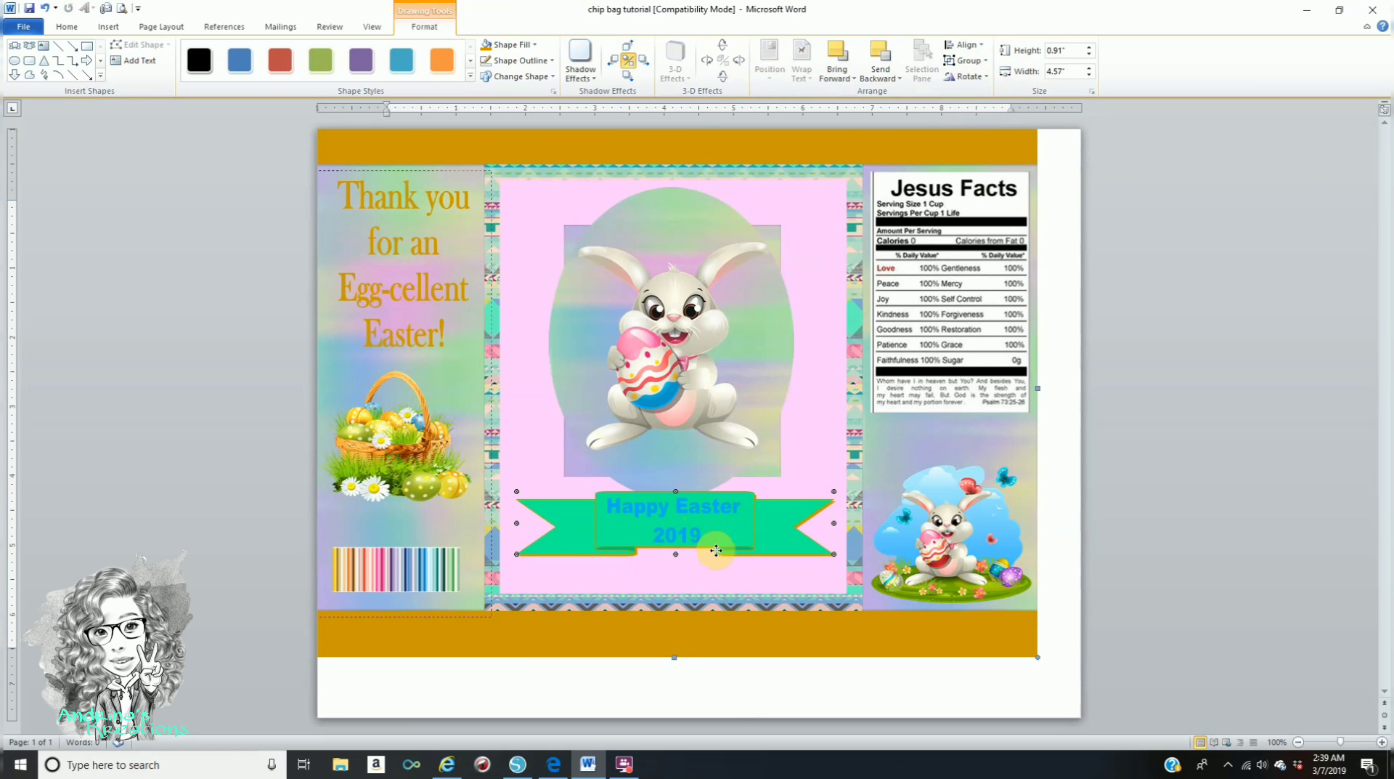
{"action": "left_click_drag", "start_coordinate": [695, 527], "coordinate": [735, 573]}
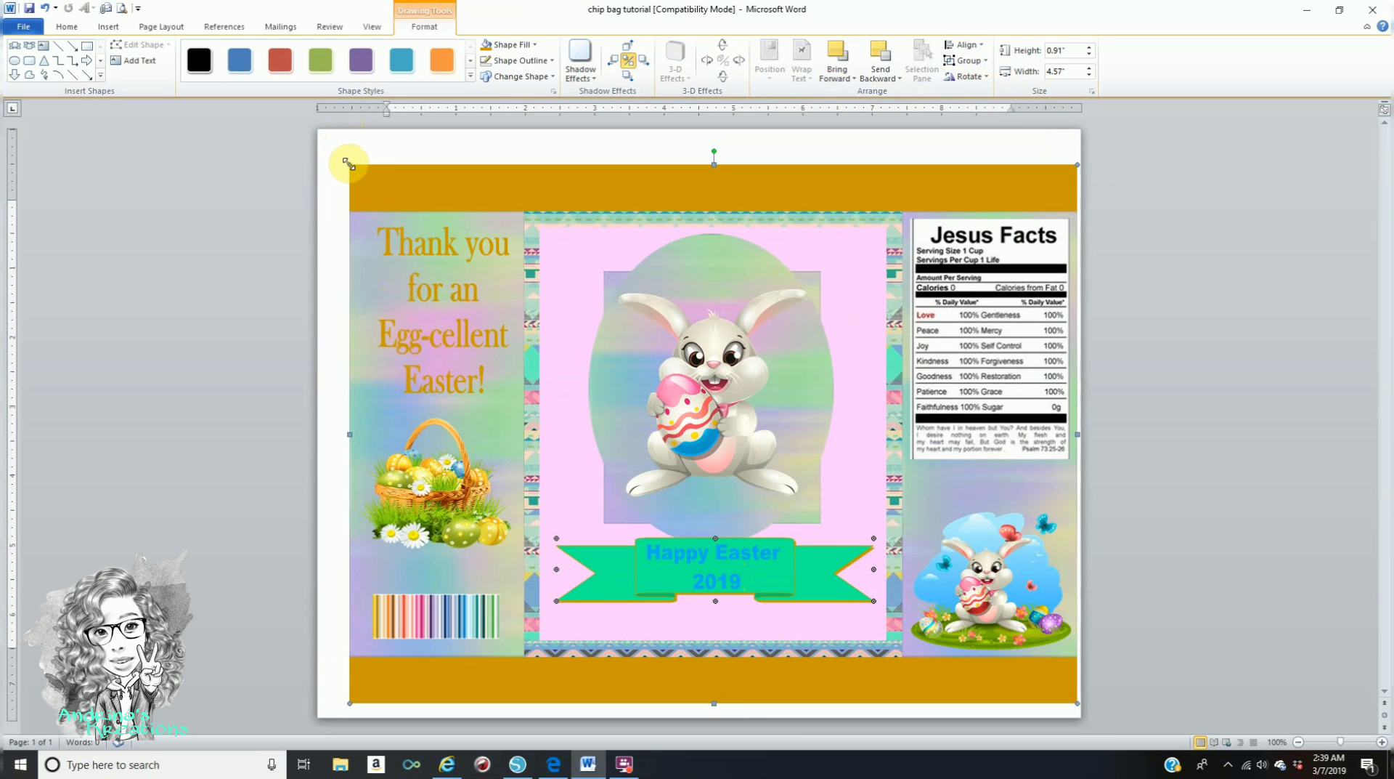
- Enlarge and reposition the grouped design so it nearly fills the page with only a thin white margin around it
{"action": "left_click_drag", "start_coordinate": [348, 165], "coordinate": [332, 135]}
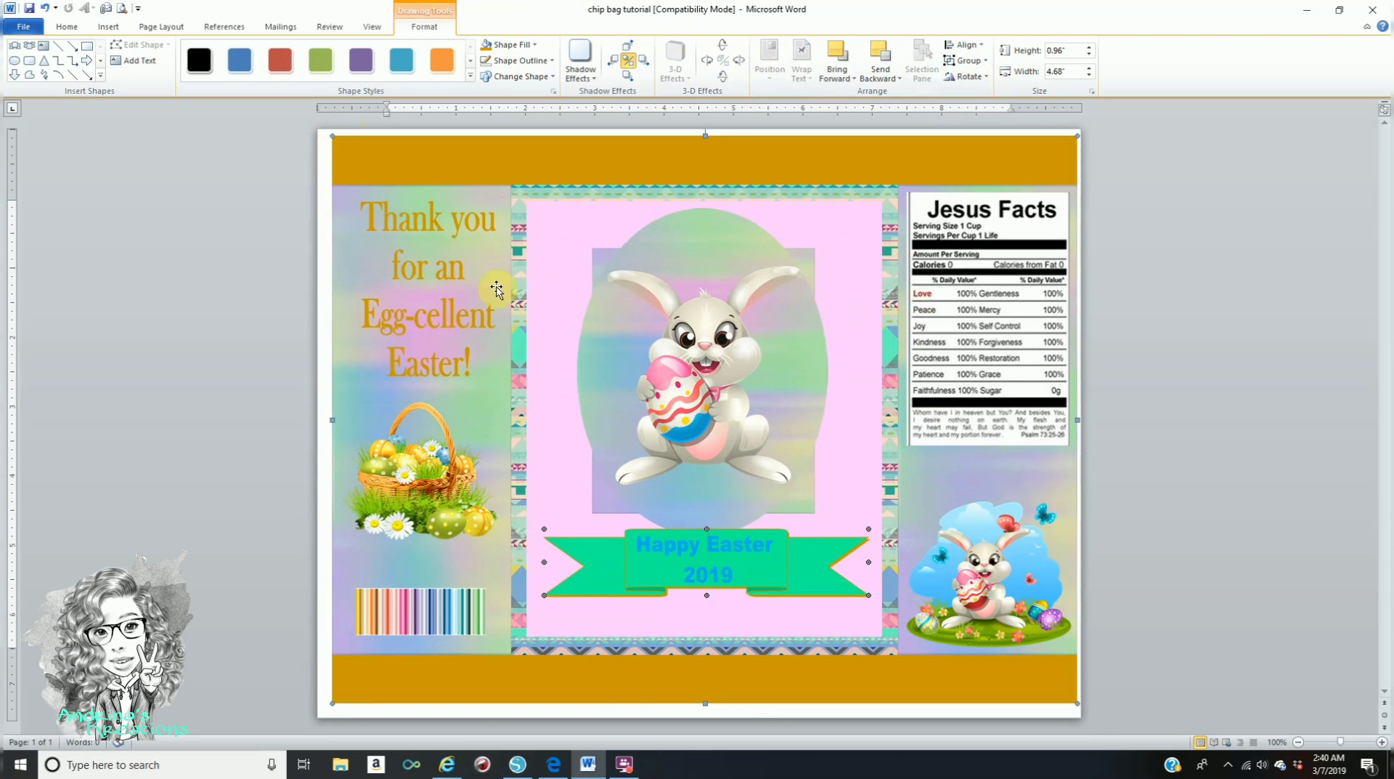
{"action": "left_click", "coordinate": [729, 431]}
{"action": "left_click_drag", "start_coordinate": [730, 430], "coordinate": [721, 431]}
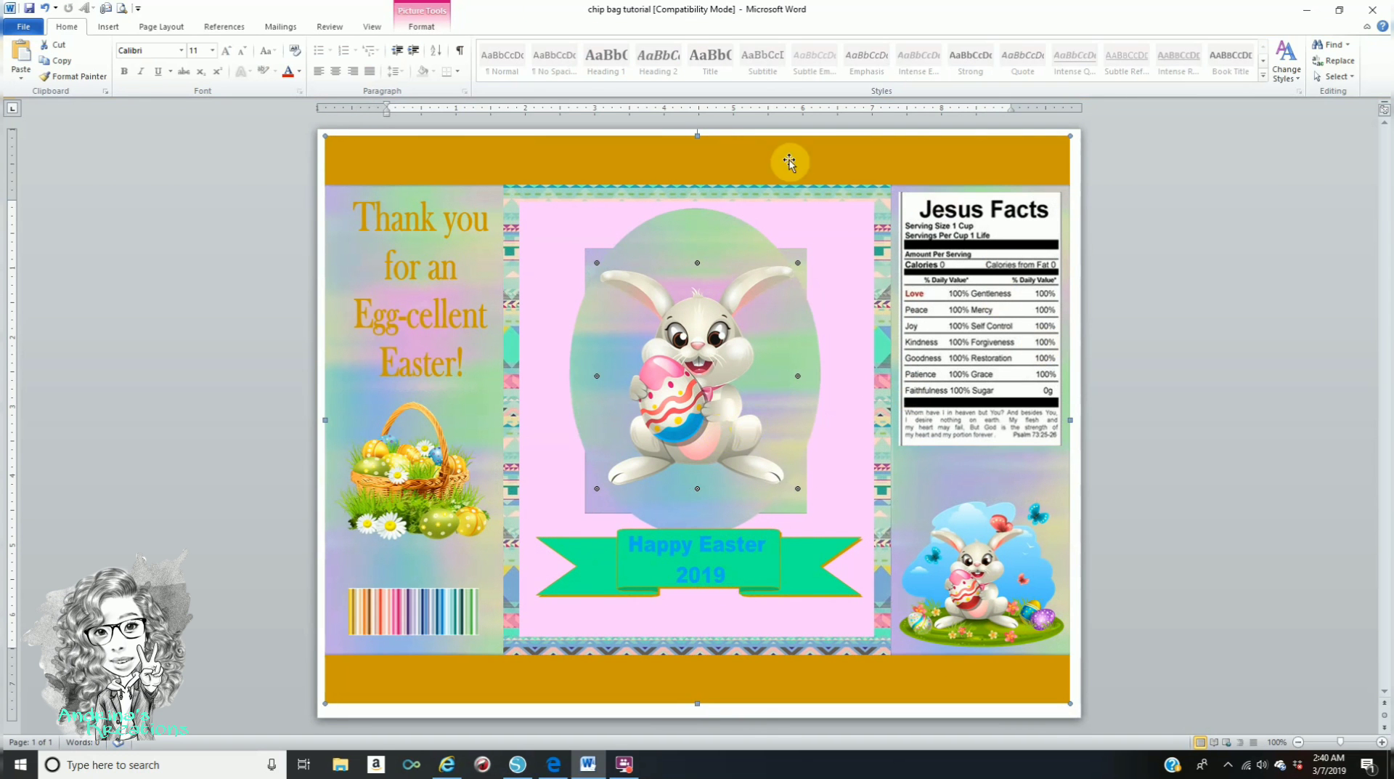
{"action": "left_click_drag", "start_coordinate": [1073, 138], "coordinate": [1075, 135]}
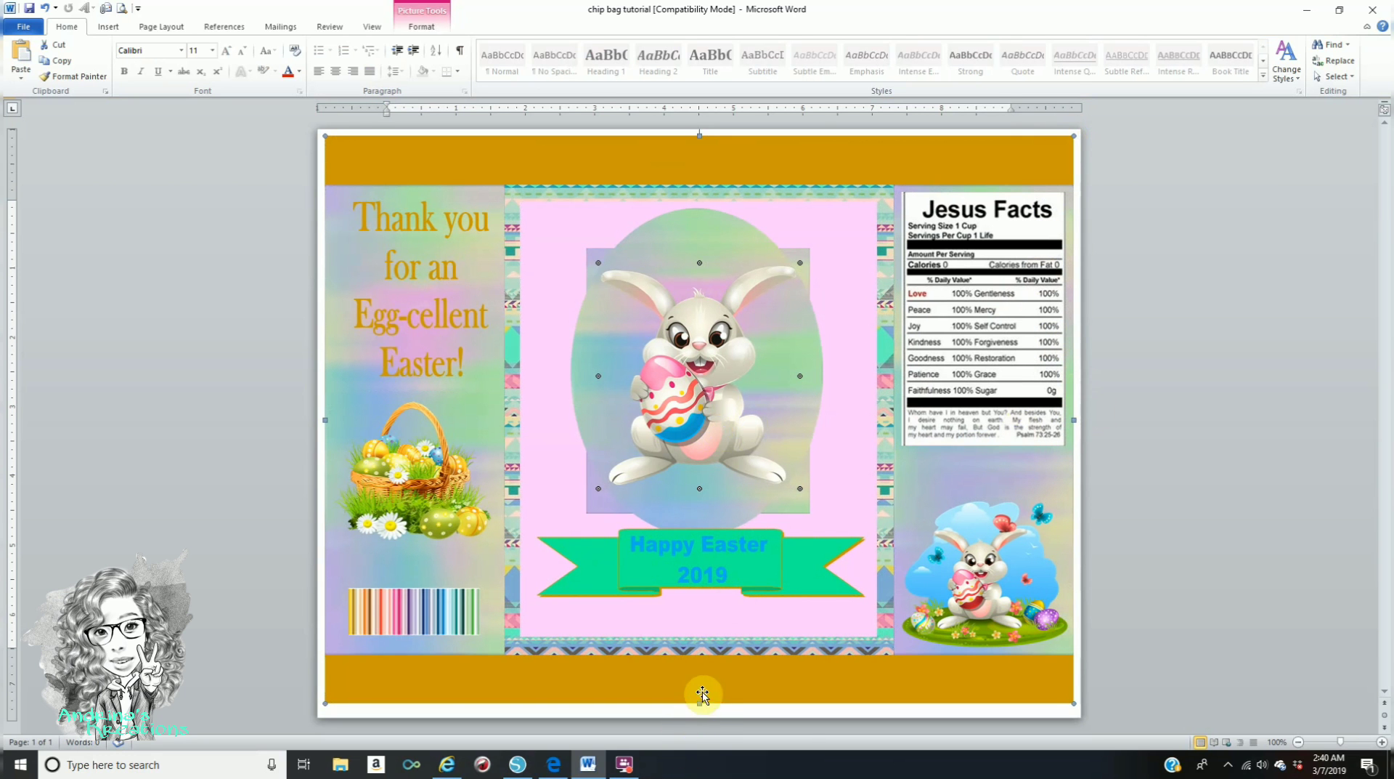
{"action": "left_click_drag", "start_coordinate": [702, 703], "coordinate": [703, 713]}
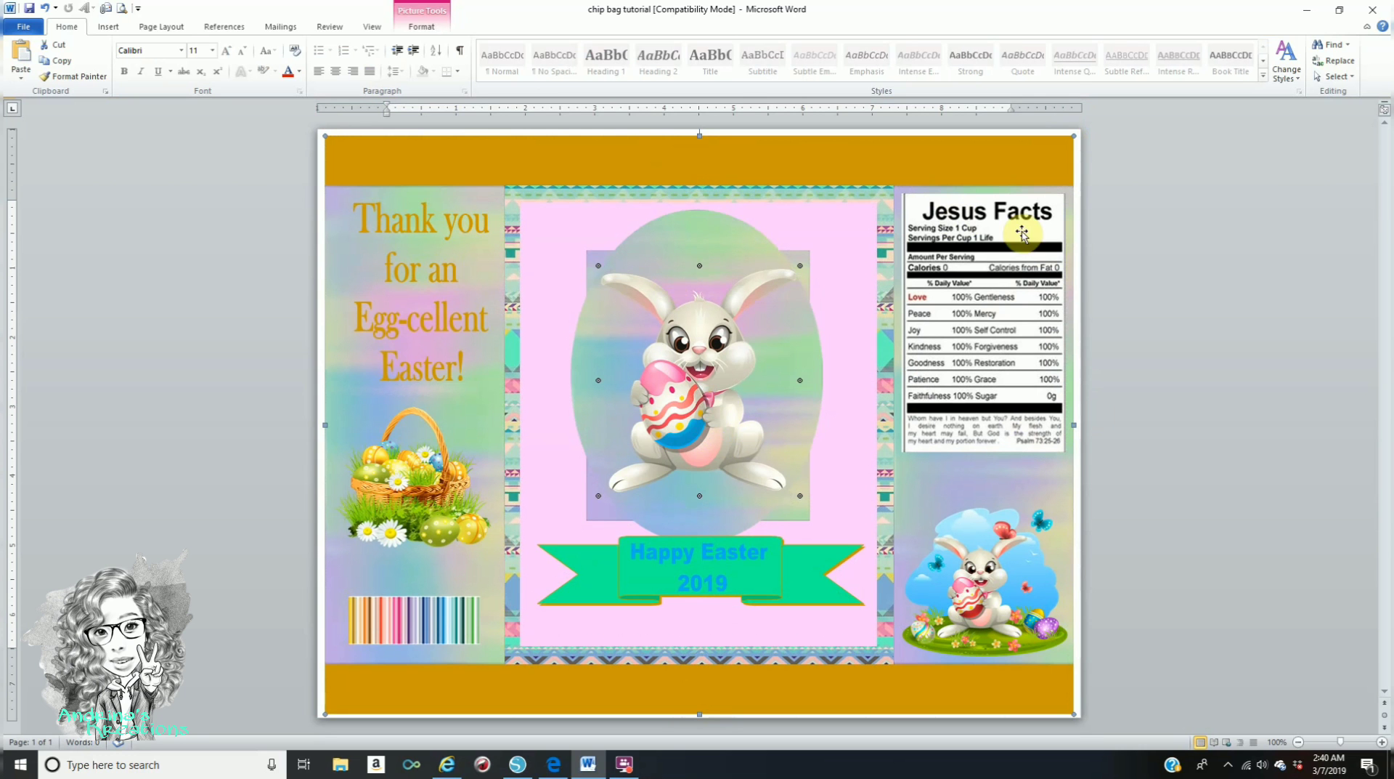
- Check the full chip bag layout in the print preview
{"action": "left_click", "coordinate": [124, 10]}
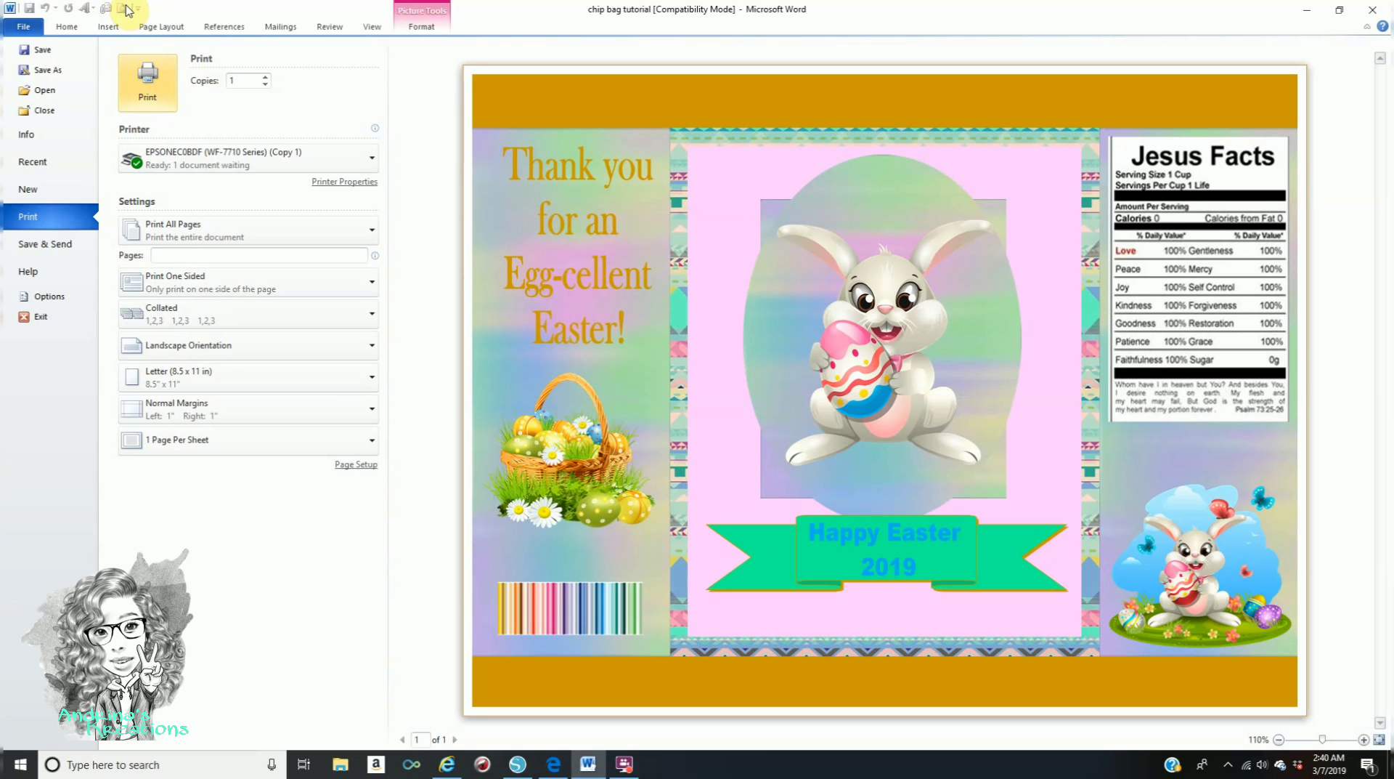
{"action": "left_click", "coordinate": [67, 27]}
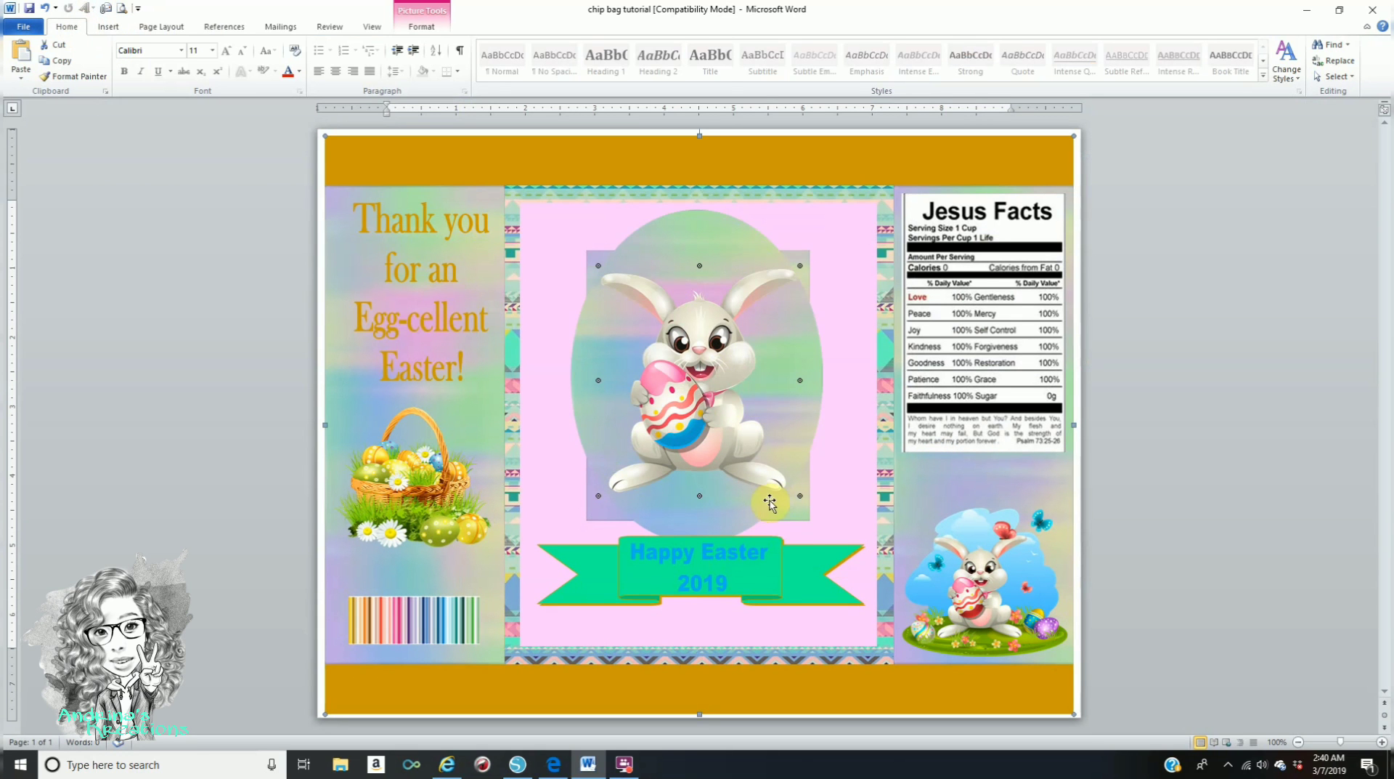
{"action": "left_click", "coordinate": [125, 13]}
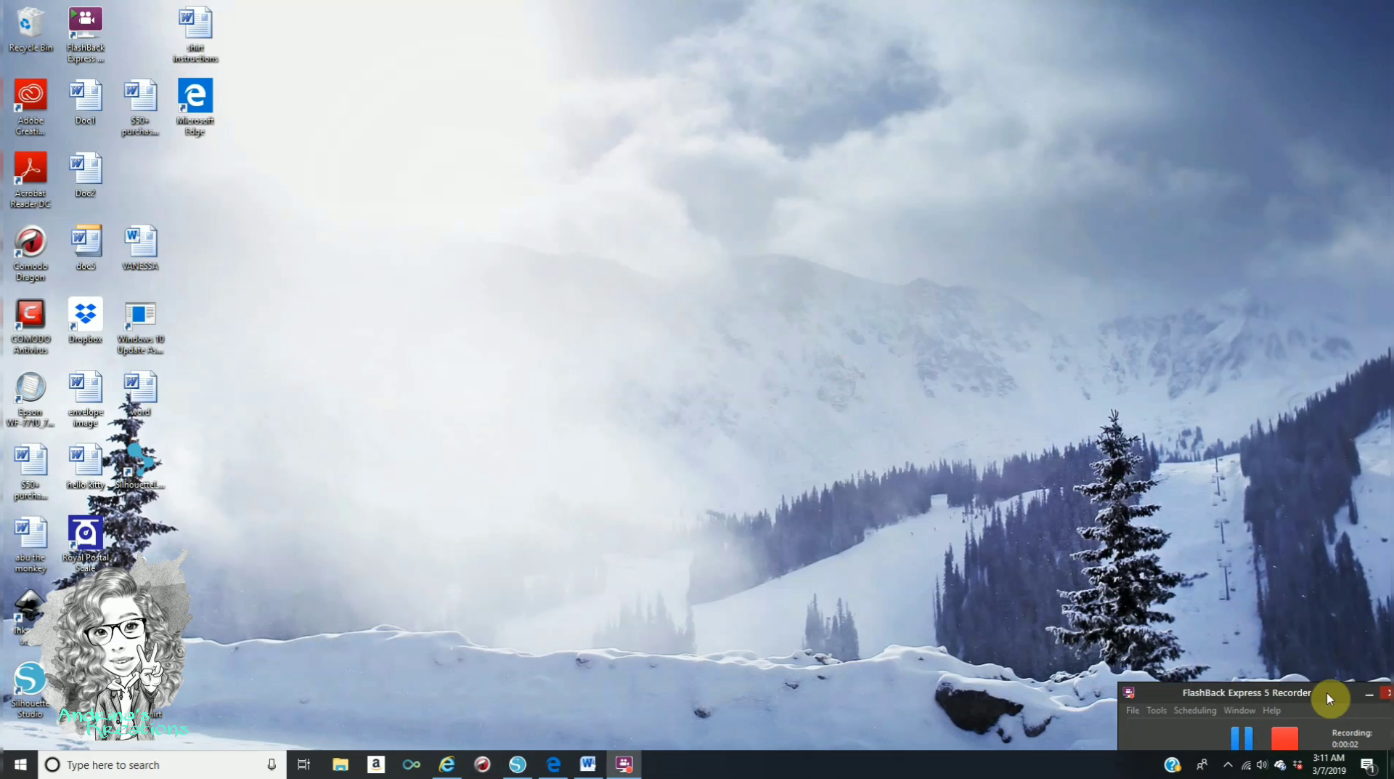
- Switch back to Word, review the file types offered for saving a copy of the document, and close without saving
{"action": "left_click", "coordinate": [585, 764]}
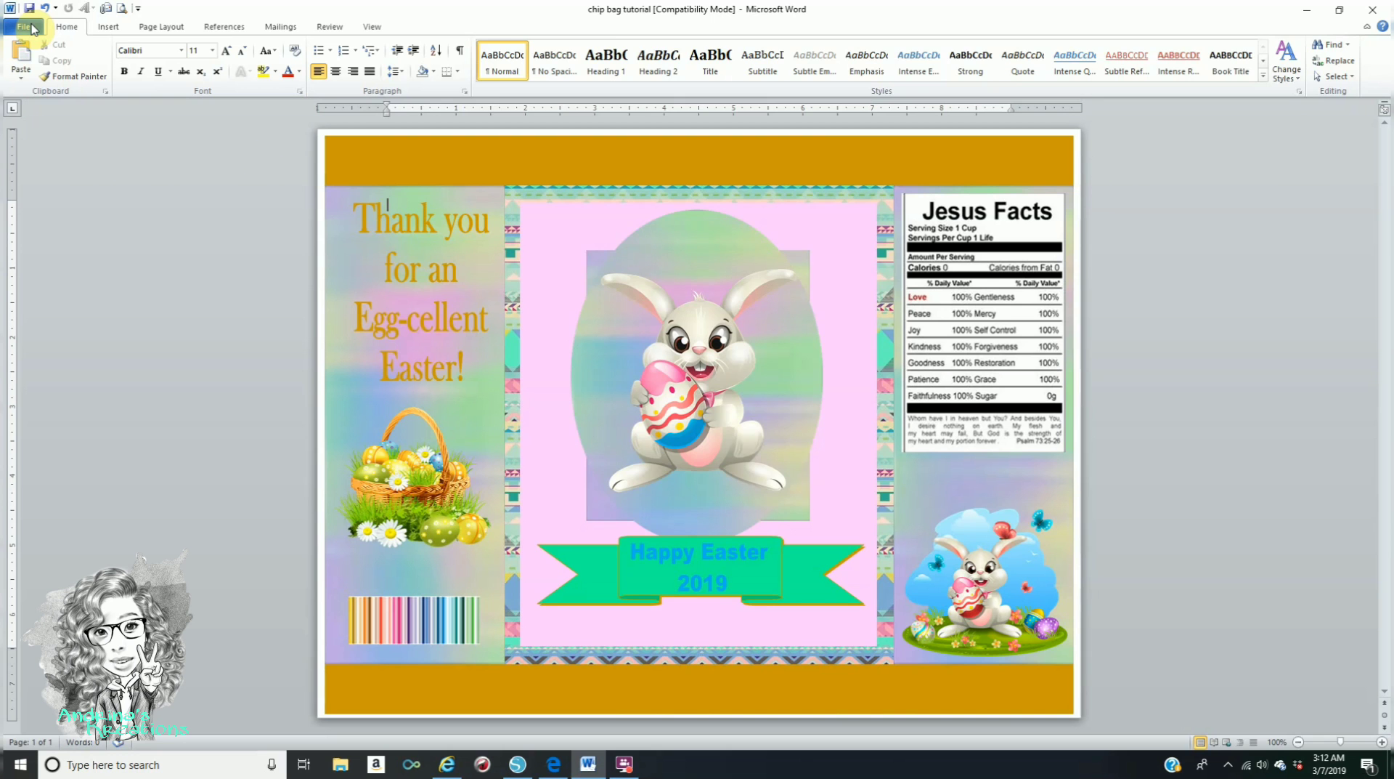
{"action": "left_click", "coordinate": [31, 29]}
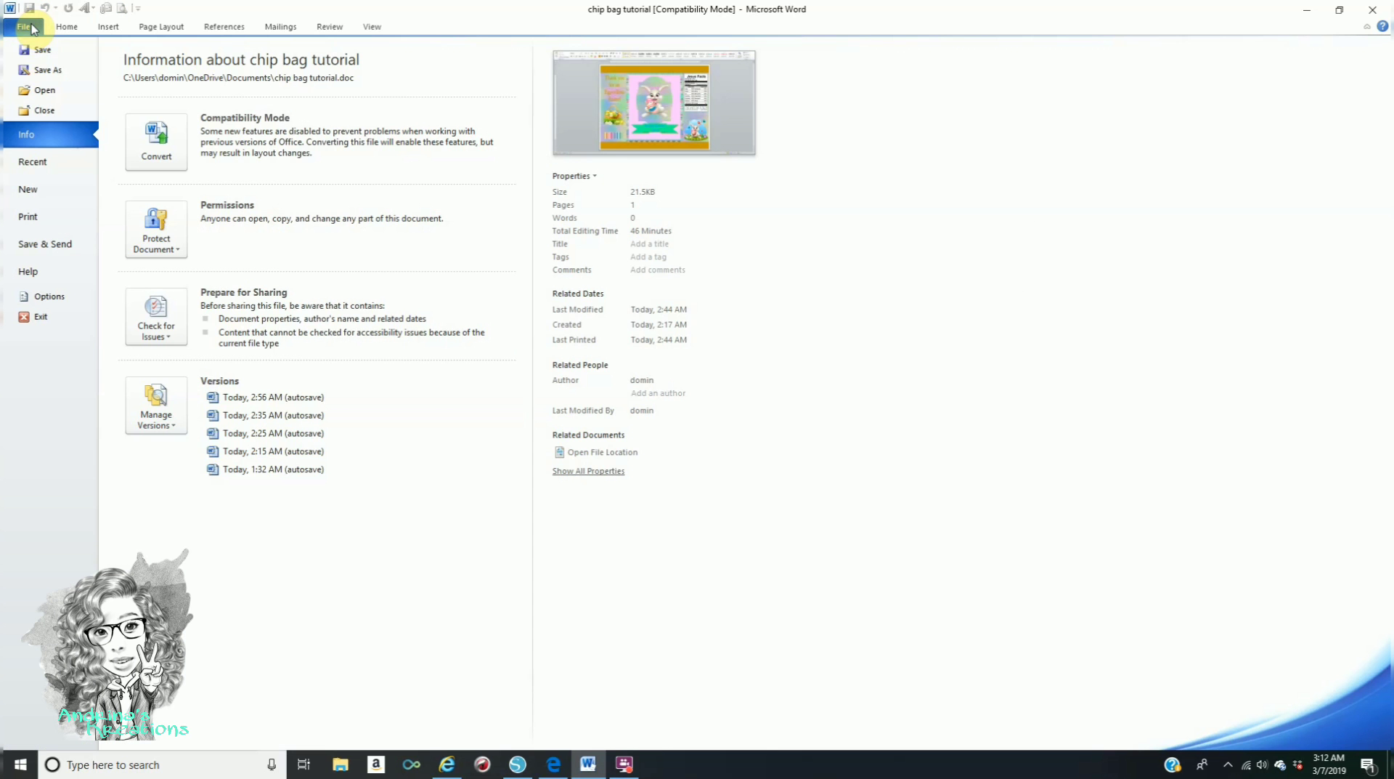
{"action": "left_click", "coordinate": [57, 71]}
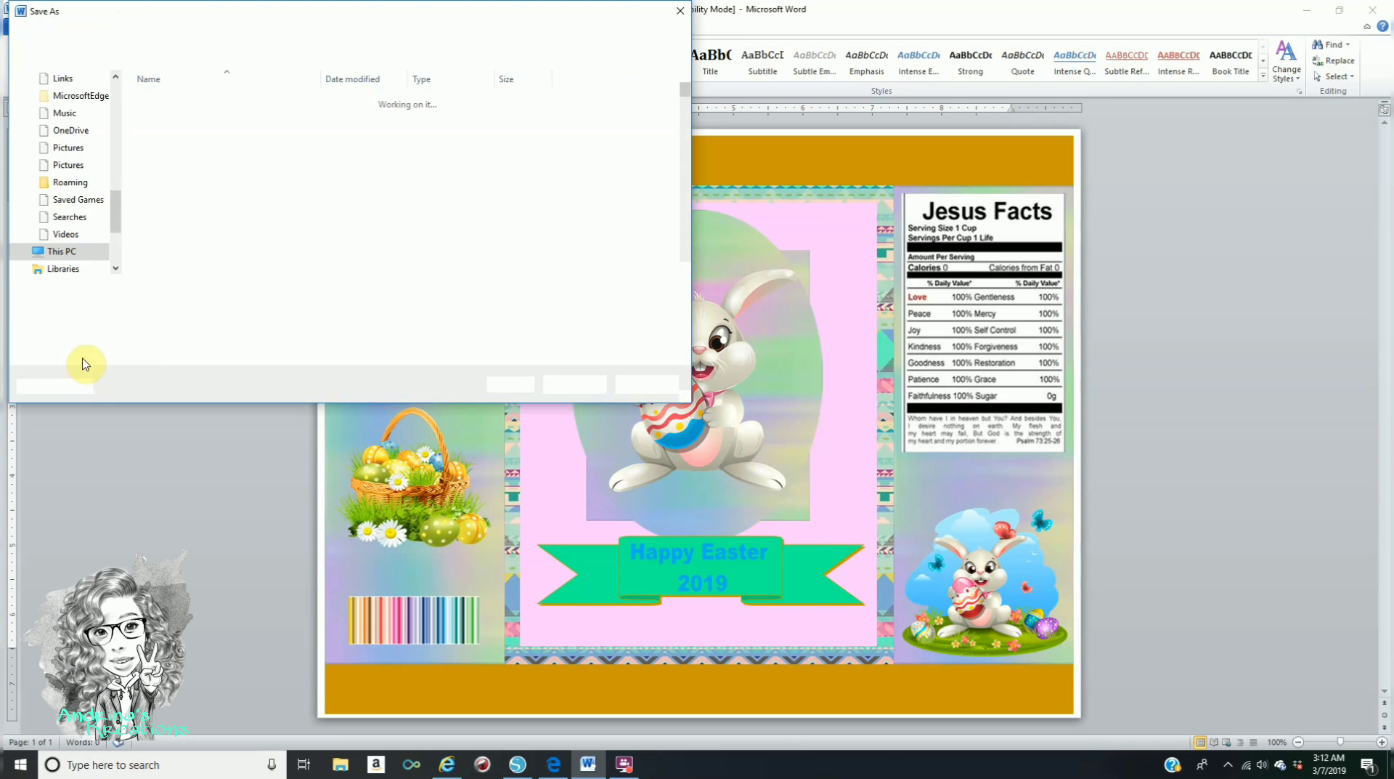
{"action": "left_click", "coordinate": [655, 308]}
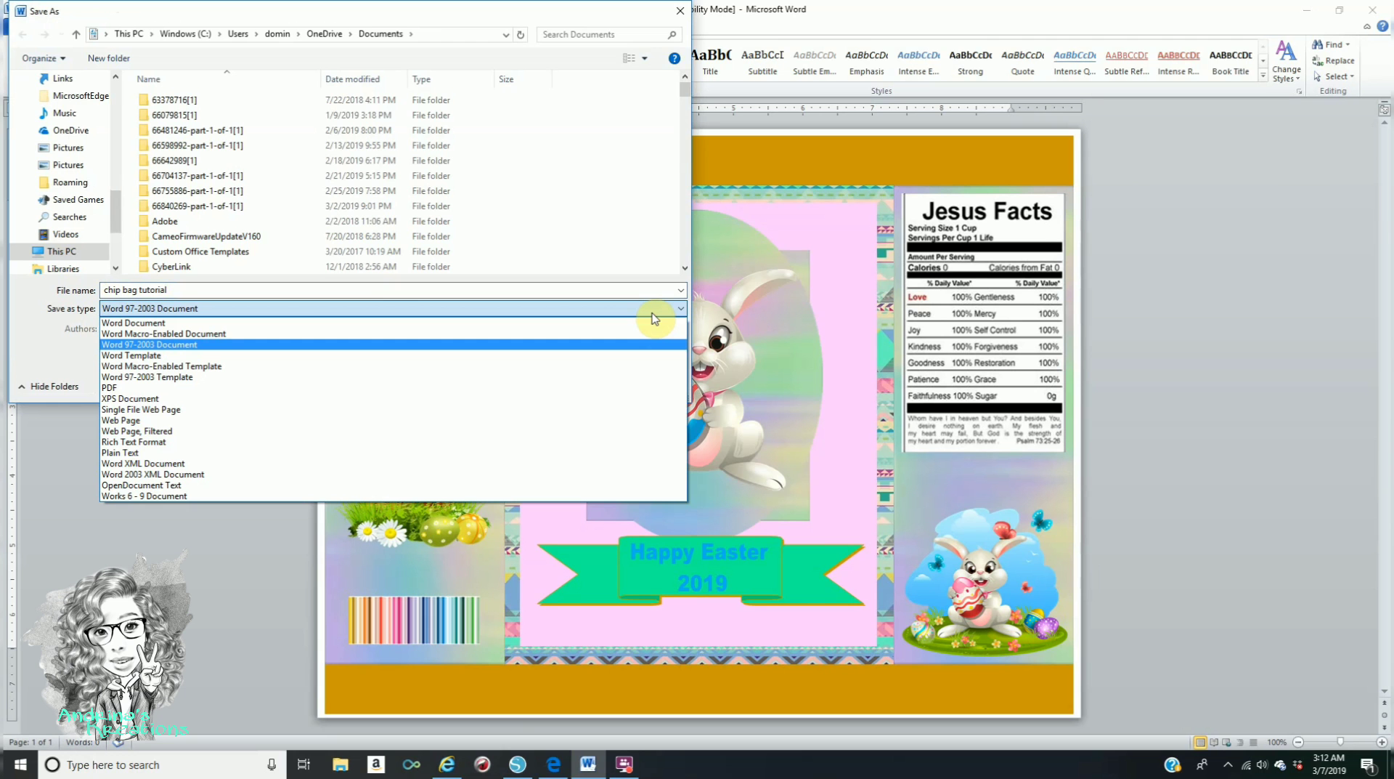
{"action": "left_click", "coordinate": [1172, 324]}
{"action": "left_click", "coordinate": [680, 11]}
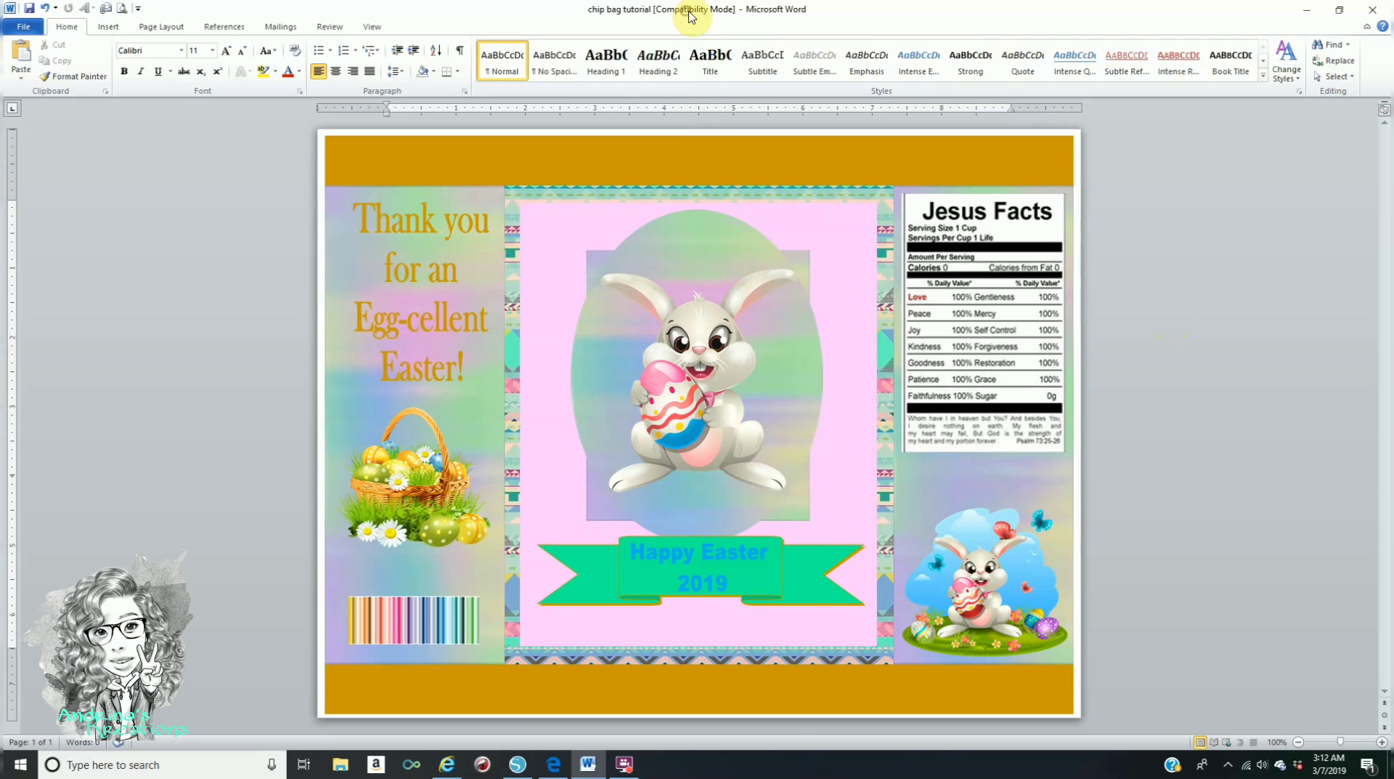